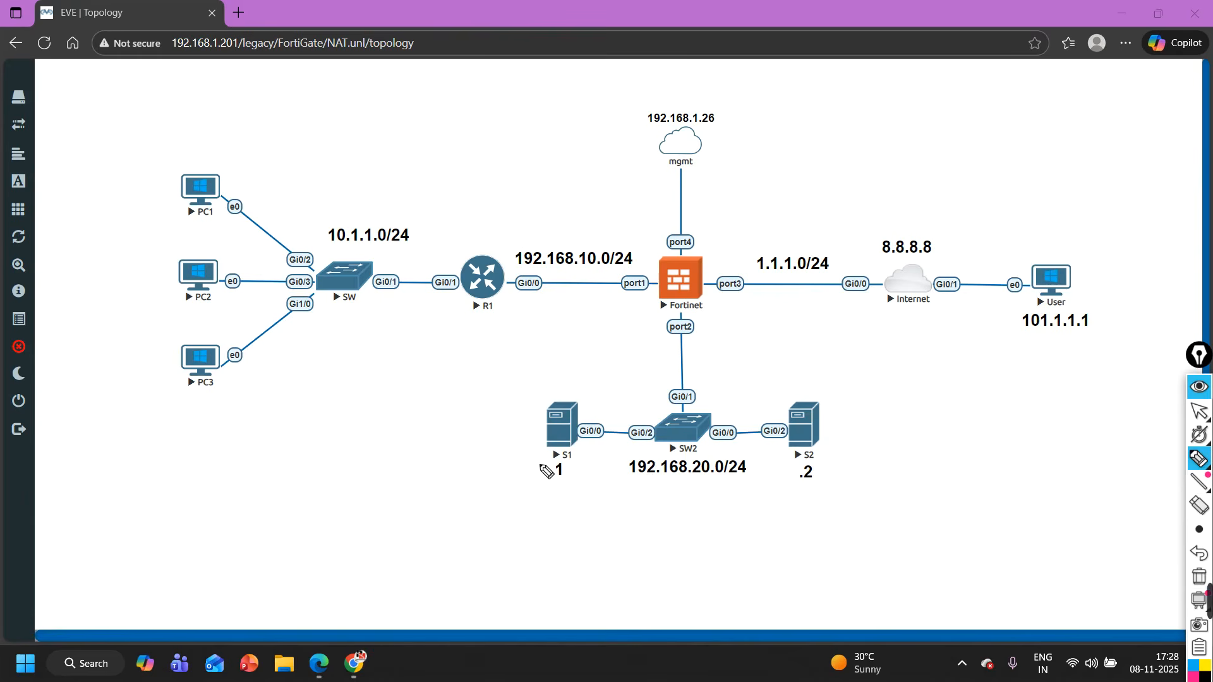
- Label the Fortinet port2 link DMZ and underline the 192.168.20.0/24 subnet in pen
mouse_move(646, 348)
left_mouse_down()
mouse_move(665, 378)
mouse_move(723, 365)
left_mouse_up()
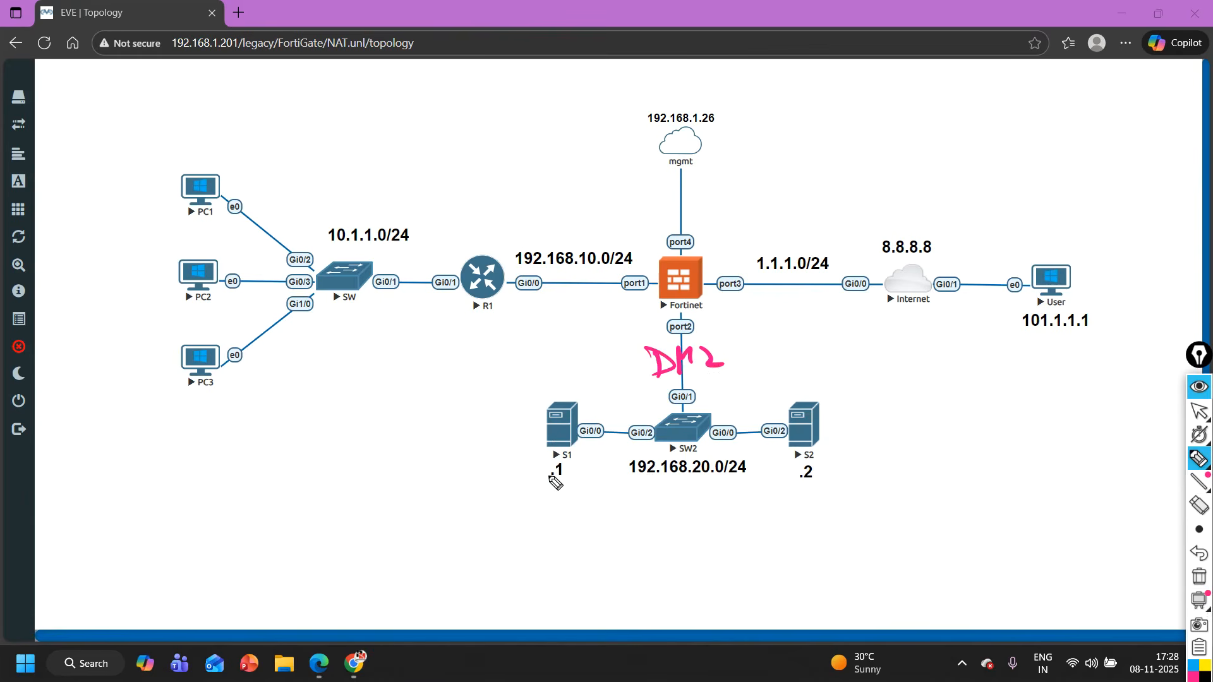
left_click_drag(624, 479, 754, 478)
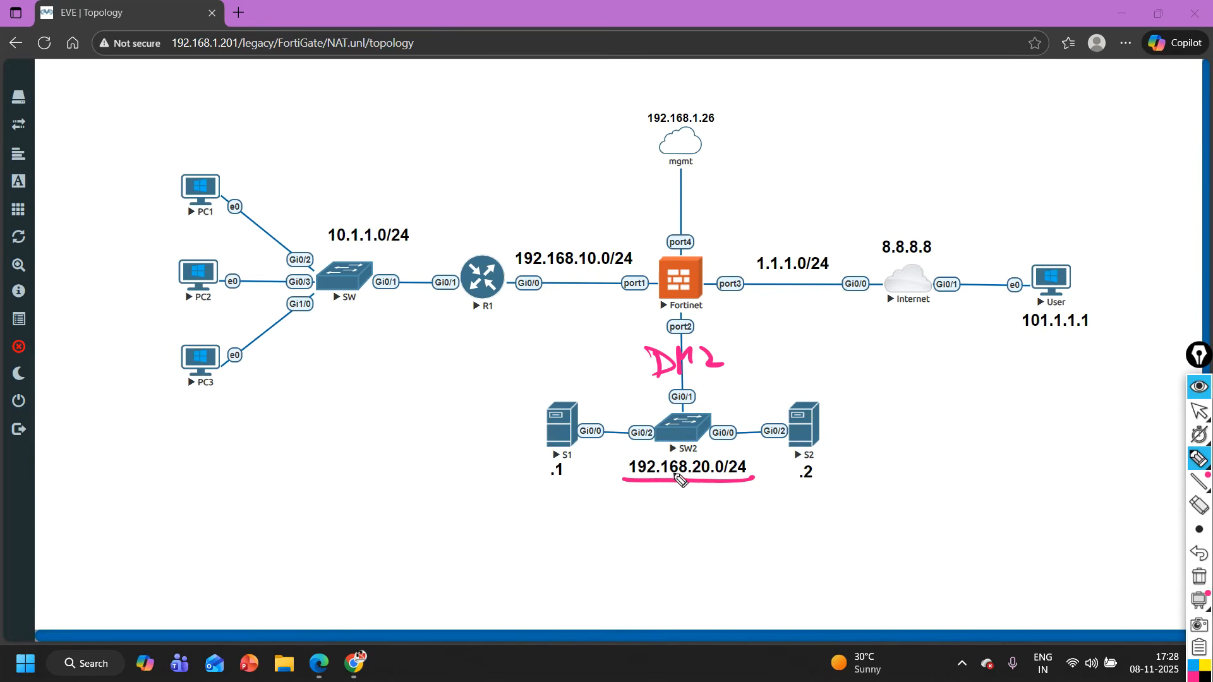
left_click_drag(750, 478, 737, 476)
- Underline the User address 101.1.1.1 and write 1.1.1.1 above Fortinet's port3 with an arrow pointing to the port
left_click_drag(1012, 337, 1096, 336)
left_click_drag(742, 221, 747, 257)
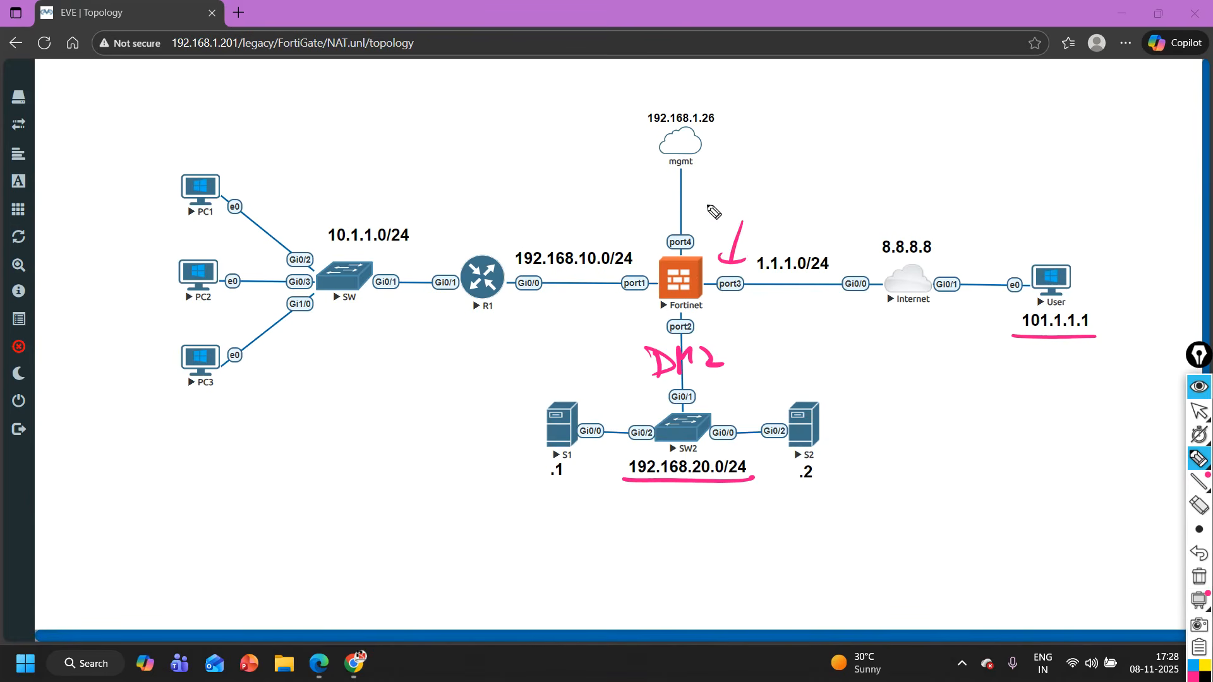
left_click(727, 208)
mouse_move(718, 195)
left_mouse_down()
mouse_move(717, 218)
mouse_move(777, 225)
left_mouse_up()
left_click(744, 207)
left_click(763, 210)
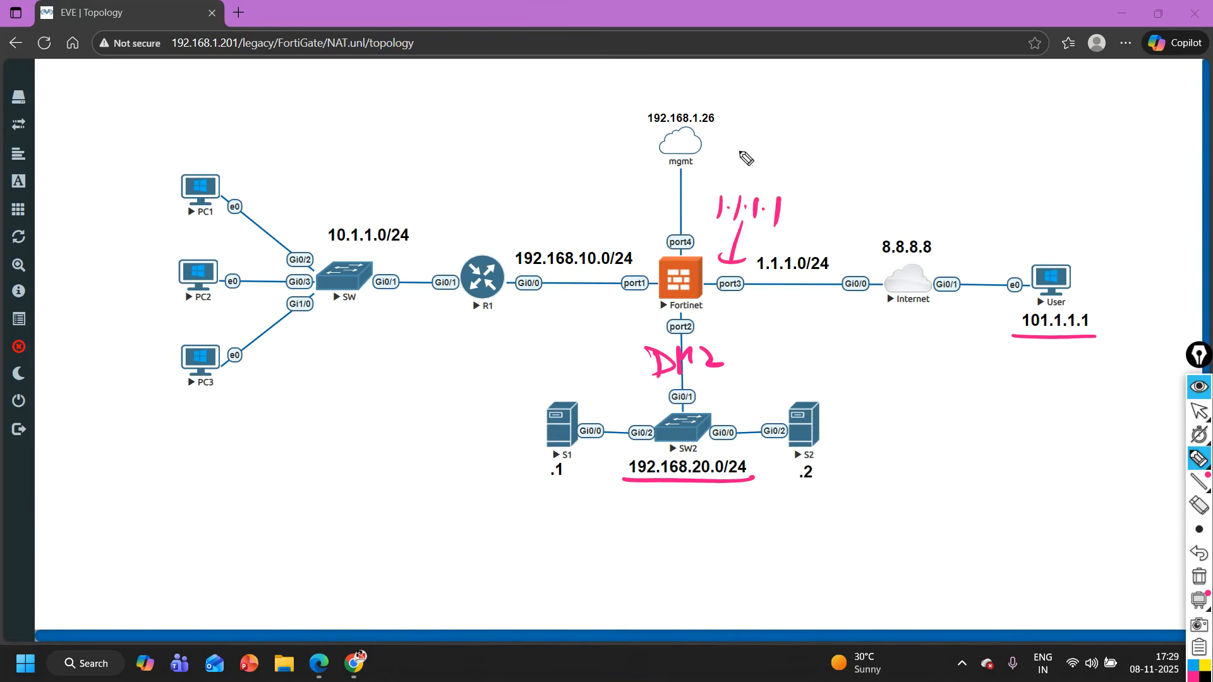
- Write 1.1.1.20 above the 1.1.1.1 annotation and circle it
mouse_move(748, 157)
left_mouse_down()
mouse_move(746, 177)
mouse_move(783, 179)
mouse_move(838, 154)
left_mouse_up()
left_click(758, 169)
left_click(776, 170)
left_click(798, 170)
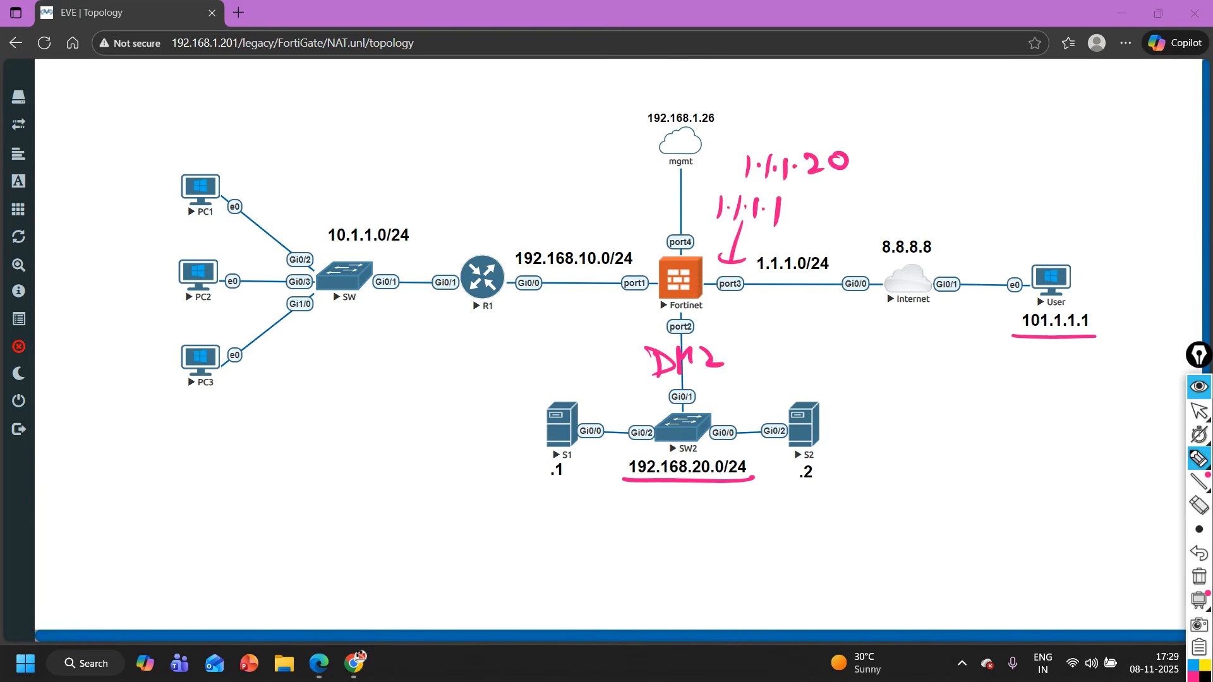
mouse_move(786, 136)
left_mouse_down()
mouse_move(749, 140)
mouse_move(778, 189)
mouse_move(887, 155)
mouse_move(774, 135)
left_mouse_up()
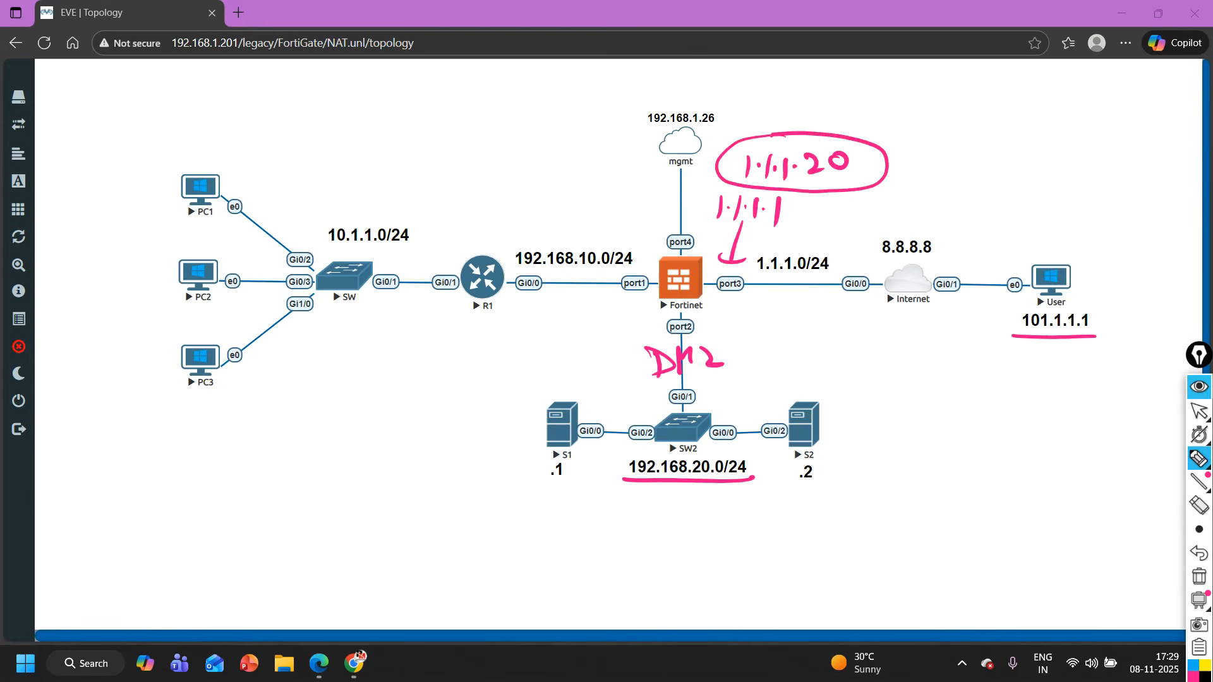
- Write the flow 101.1.1.1 → 1.1.1.20 below the User node, box it and draw an arrow from it to port3
mouse_move(1020, 334)
left_mouse_down()
mouse_move(1007, 336)
mouse_move(1102, 339)
left_mouse_up()
mouse_move(913, 371)
left_mouse_down()
mouse_move(910, 389)
mouse_move(966, 381)
mouse_move(983, 409)
mouse_move(1062, 387)
mouse_move(1159, 391)
left_mouse_up()
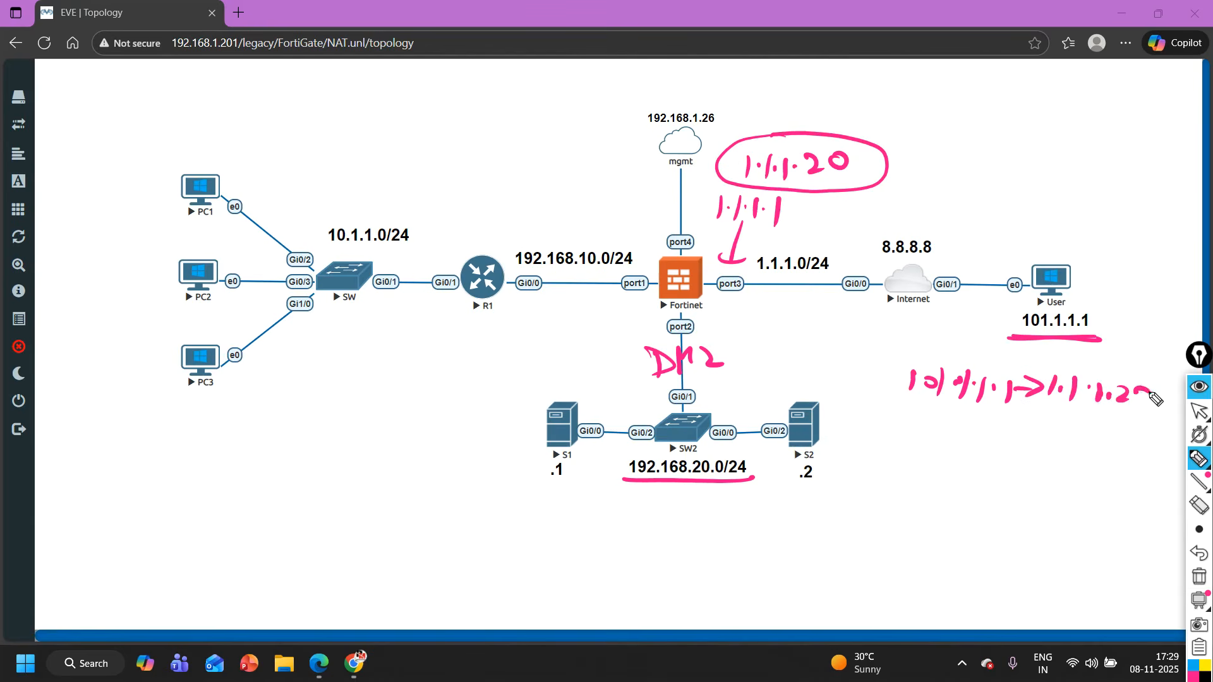
mouse_move(899, 402)
left_mouse_down()
mouse_move(903, 369)
mouse_move(1167, 366)
mouse_move(1132, 413)
mouse_move(897, 405)
mouse_move(719, 285)
left_mouse_up()
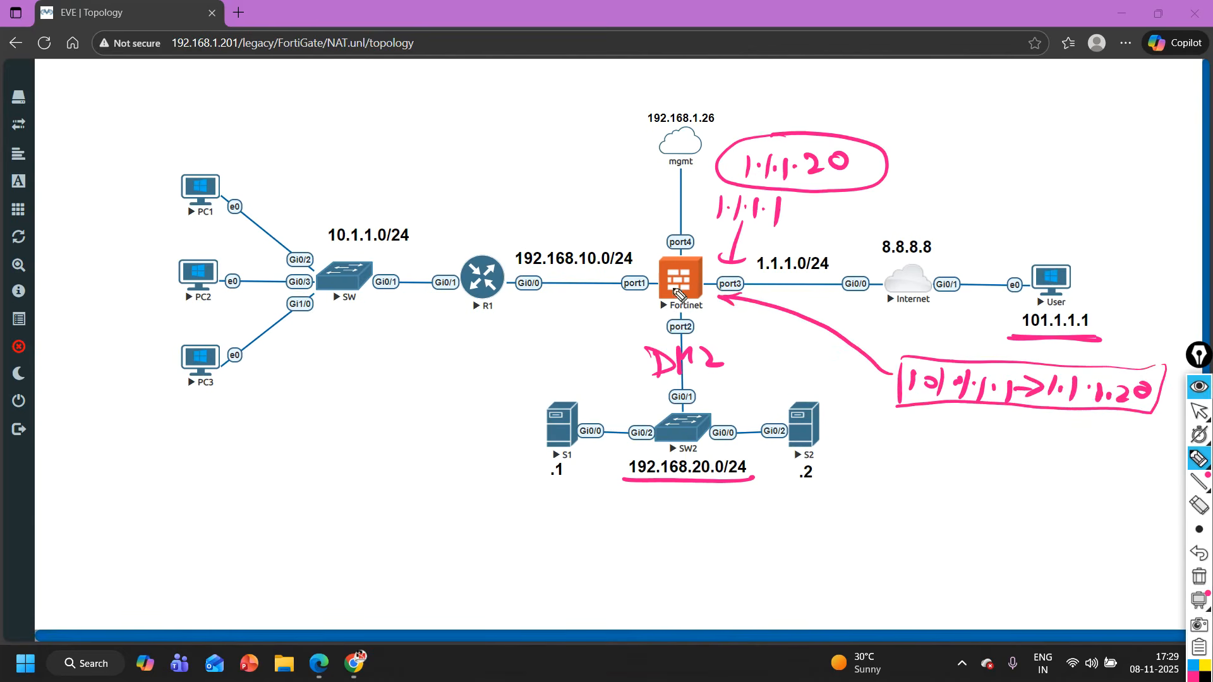
- Circle the flow's 1.1.1.20 destination, write the translated private address beneath it and draw an arrow from Fortinet towards S1
mouse_move(1112, 379)
left_mouse_down()
mouse_move(1121, 394)
mouse_move(1094, 443)
mouse_move(1114, 435)
left_mouse_up()
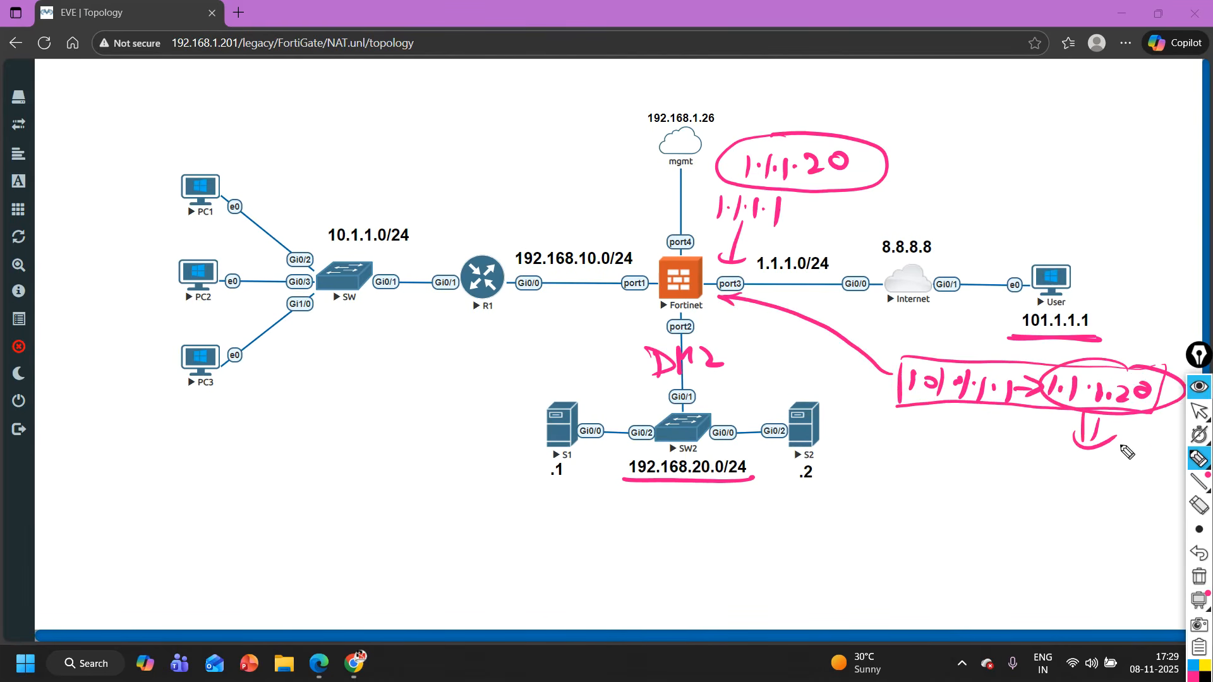
mouse_move(1014, 455)
left_mouse_down()
mouse_move(1010, 486)
mouse_move(1059, 487)
left_mouse_up()
mouse_move(1067, 467)
left_mouse_down()
mouse_move(1067, 490)
mouse_move(1121, 499)
mouse_move(1169, 483)
left_mouse_up()
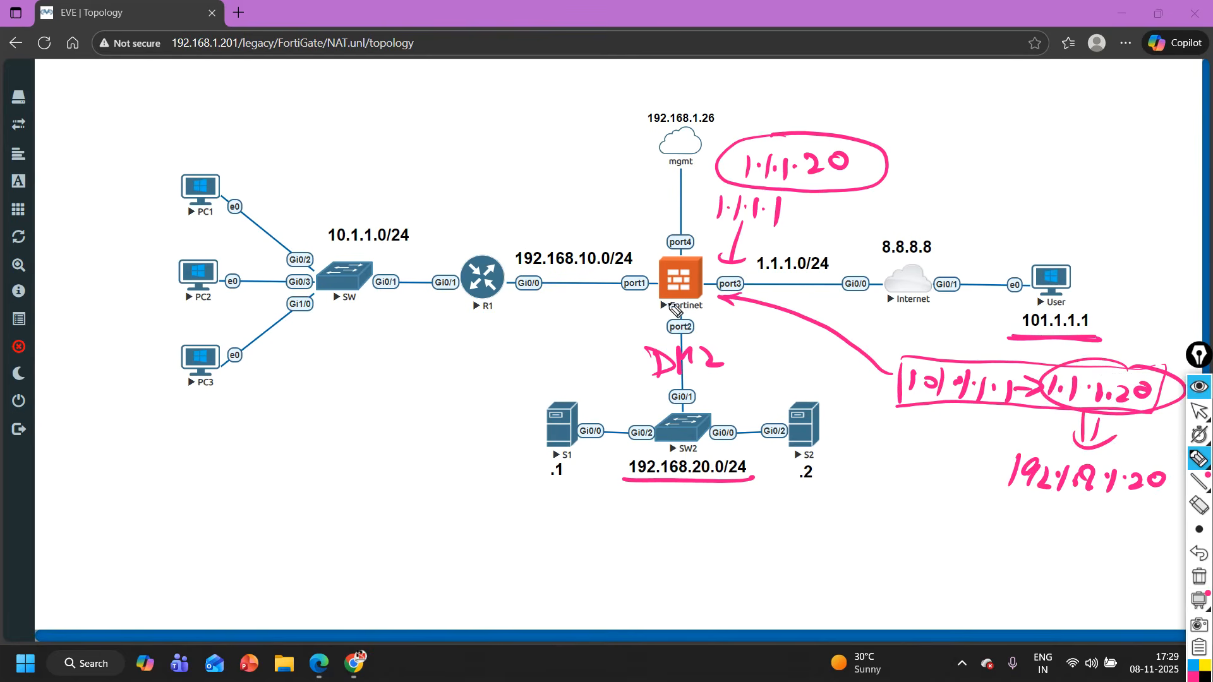
mouse_move(668, 292)
left_mouse_down()
mouse_move(659, 374)
mouse_move(580, 382)
mouse_move(605, 387)
left_mouse_up()
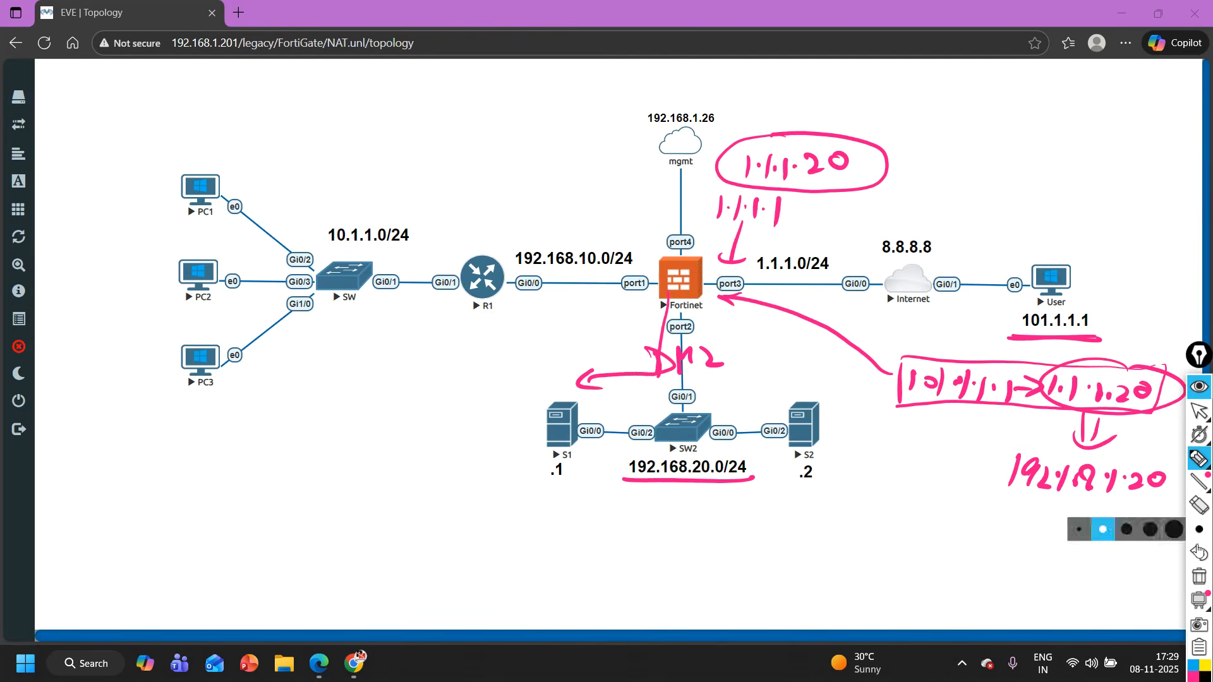
- Clear all pen annotations and underline servers S1 and S2
left_click(1200, 580)
left_click_drag(534, 466, 585, 465)
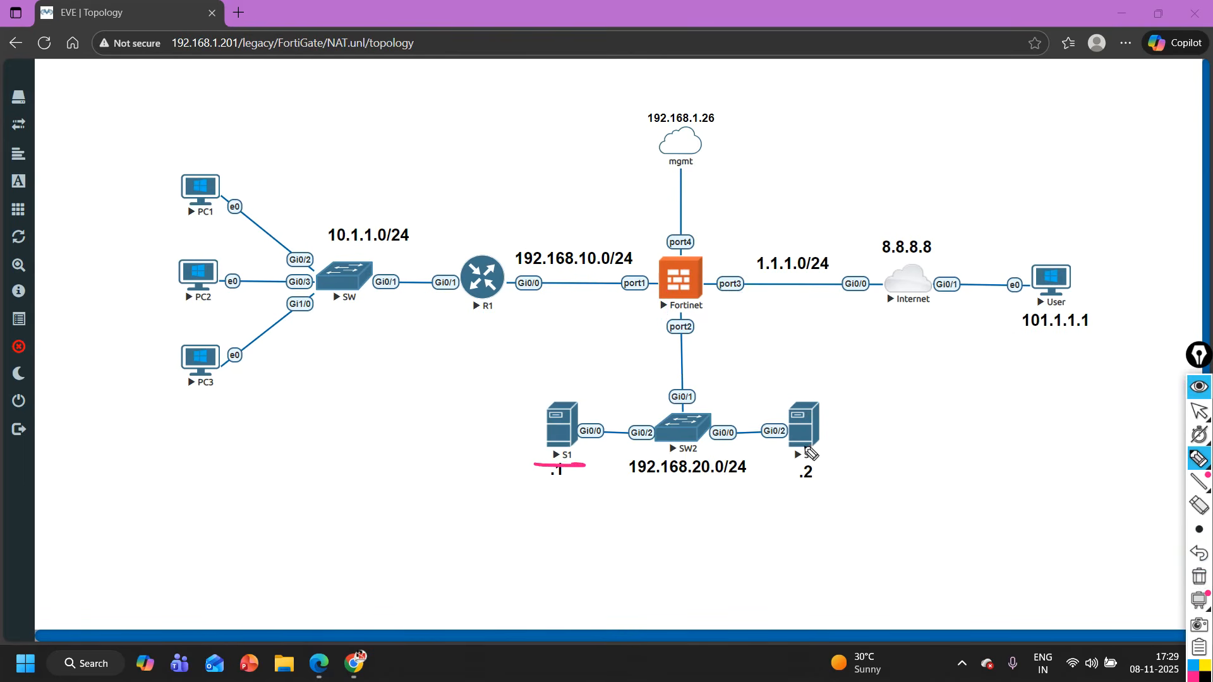
left_click_drag(778, 466, 838, 463)
- Write the public address 1.1.1.10 by hand beneath server S1
mouse_move(502, 487)
left_mouse_down()
mouse_move(499, 509)
mouse_move(559, 513)
left_mouse_up()
left_click(508, 499)
left_click(528, 499)
left_click(546, 499)
mouse_move(572, 493)
left_mouse_down()
mouse_move(580, 504)
mouse_move(571, 491)
left_mouse_up()
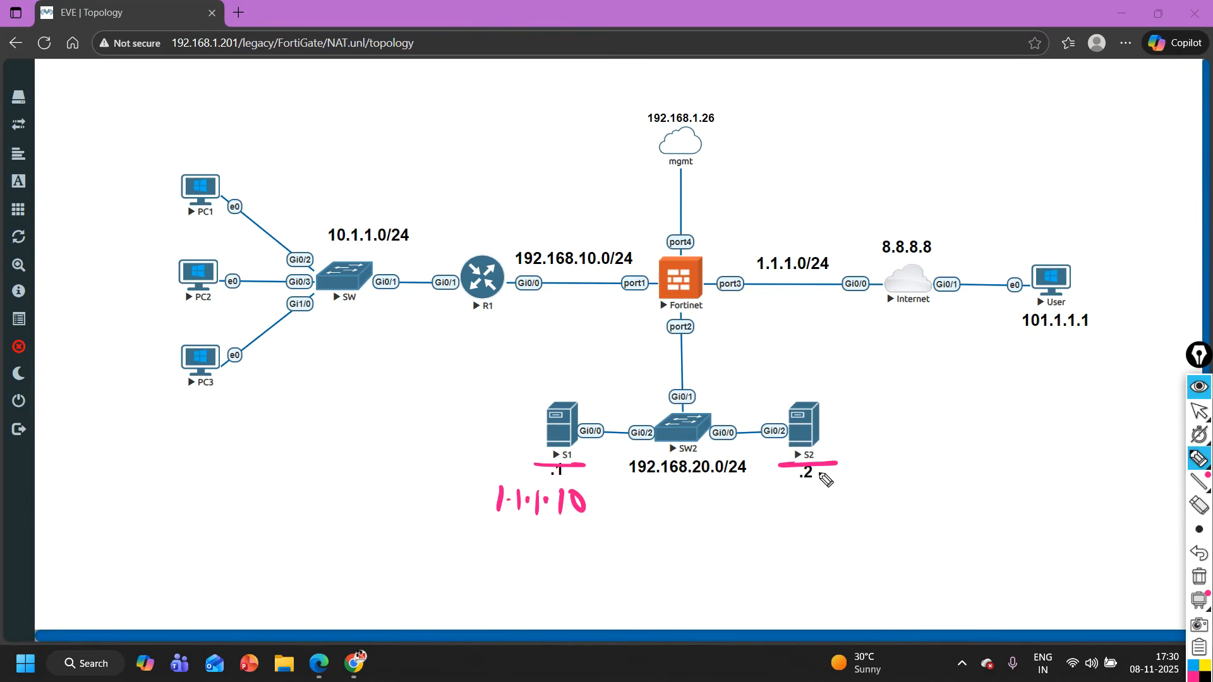
- Write the public address 1.1.1.11 by hand beneath server S2
mouse_move(776, 488)
left_mouse_down()
mouse_move(768, 515)
mouse_move(849, 518)
left_mouse_up()
left_click(783, 499)
left_click(808, 499)
left_click(837, 503)
left_click_drag(871, 497, 867, 519)
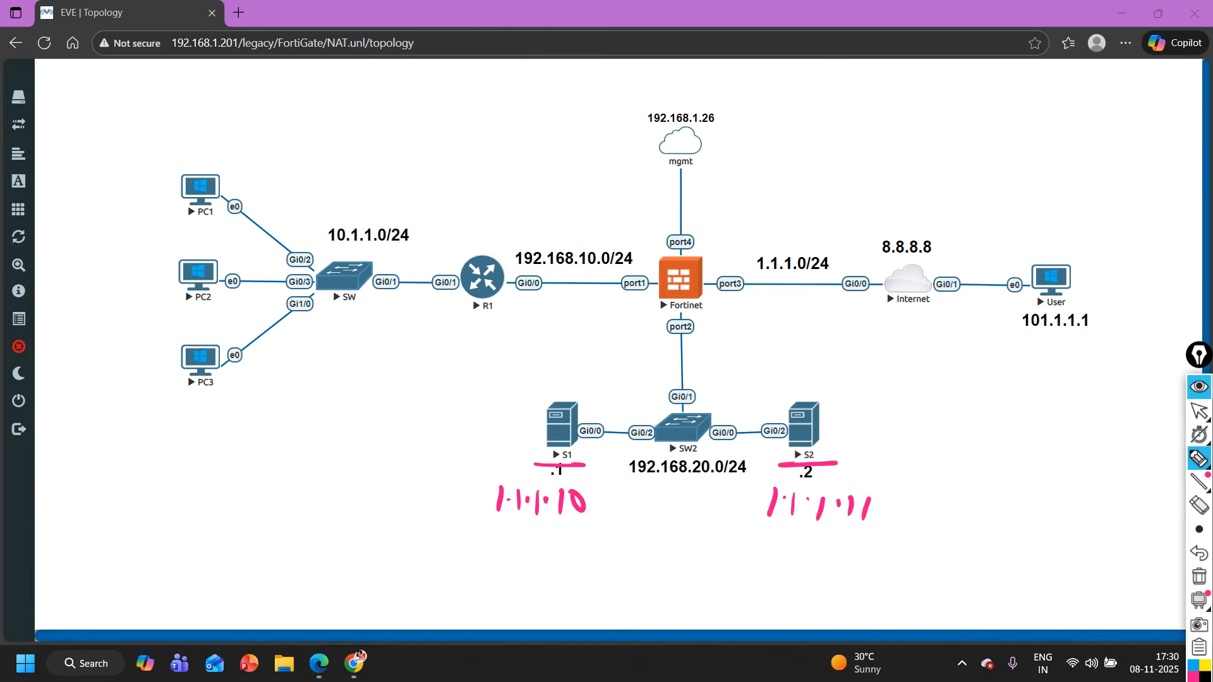
- Circle both servers and their handwritten public addresses, and undo the last circle around 1.1.1.11
left_click_drag(597, 480, 591, 467)
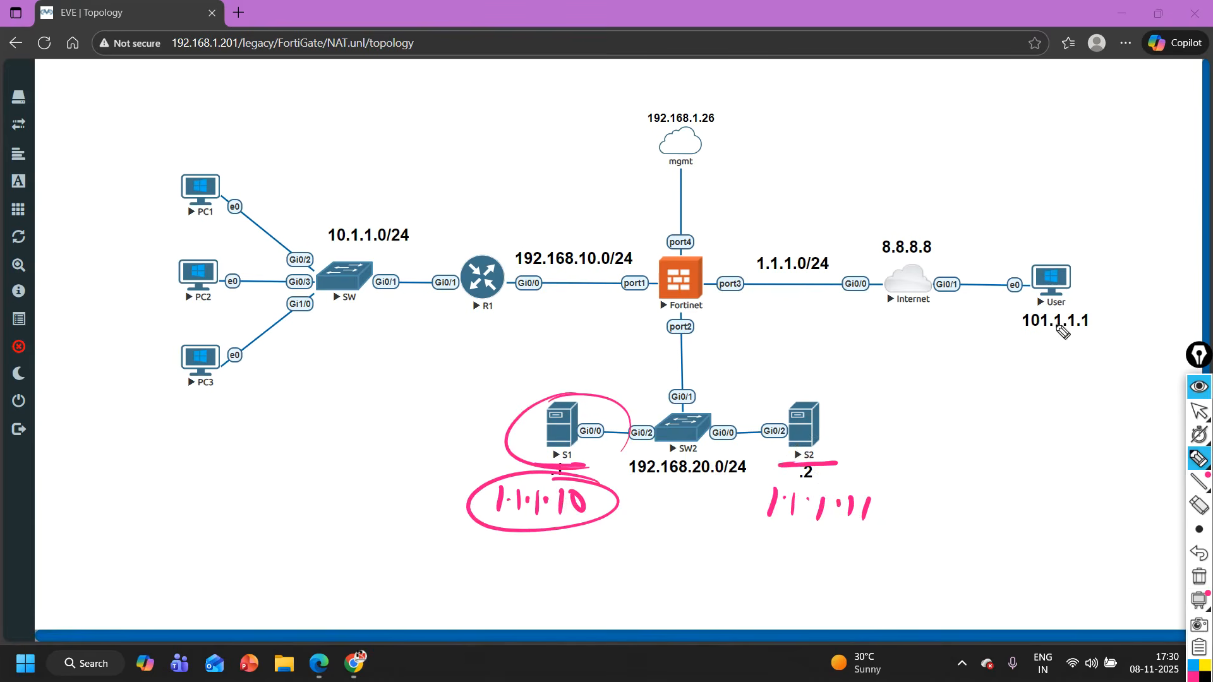
left_click_drag(839, 387, 840, 427)
left_click_drag(749, 519, 870, 500)
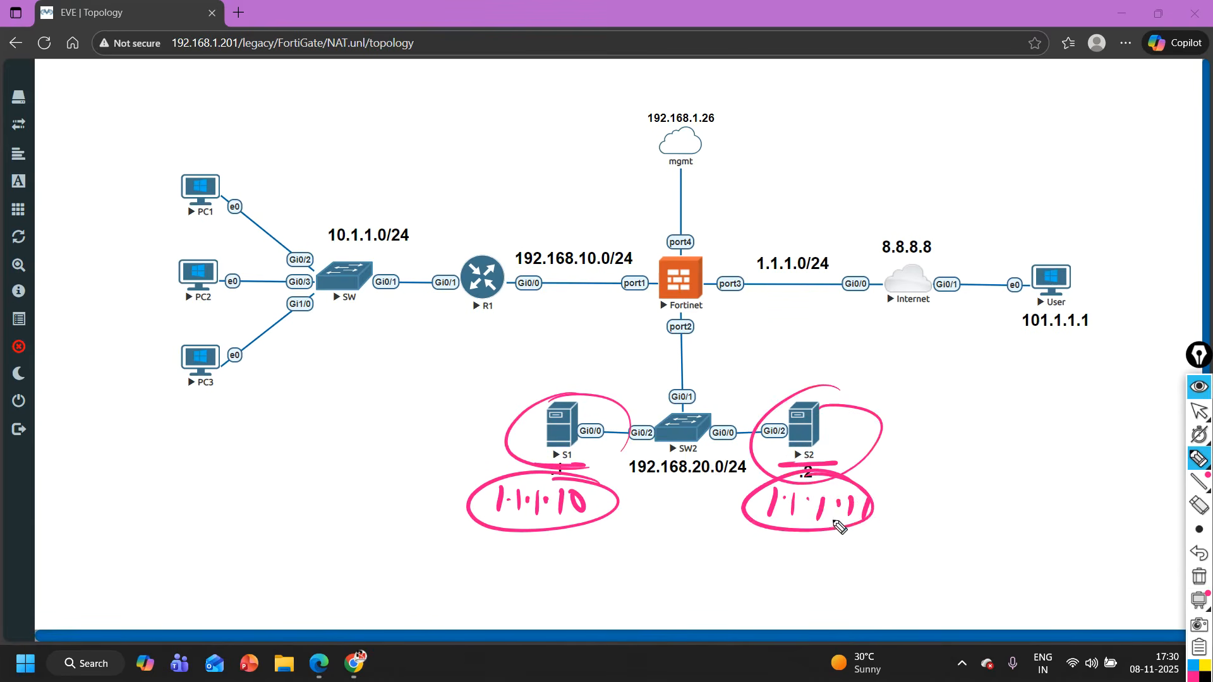
key("ctrl+z")
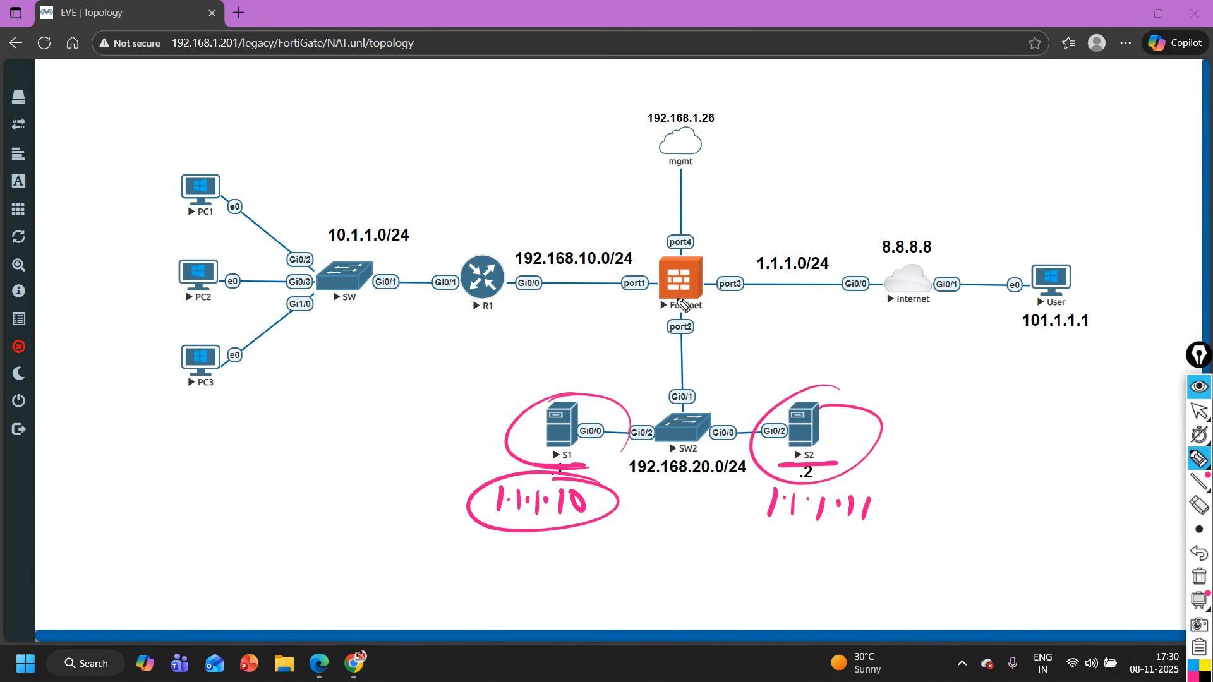
- Write a public address above the port3 link, circle it and the 1.1.1.0/24 subnet, and underline S1 and S2 again
mouse_move(712, 221)
left_mouse_down()
mouse_move(714, 240)
mouse_move(755, 238)
left_mouse_up()
mouse_move(769, 221)
left_mouse_down()
mouse_move(789, 235)
mouse_move(816, 216)
left_mouse_up()
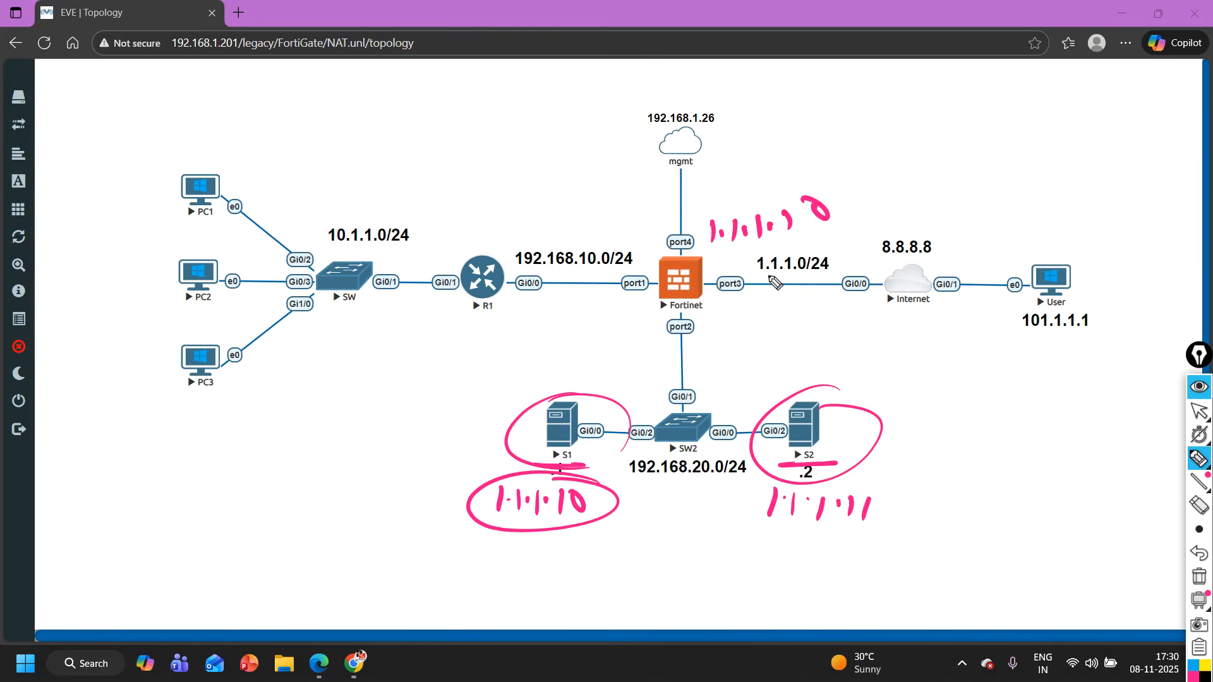
left_click_drag(777, 284, 806, 285)
left_click_drag(818, 205, 792, 213)
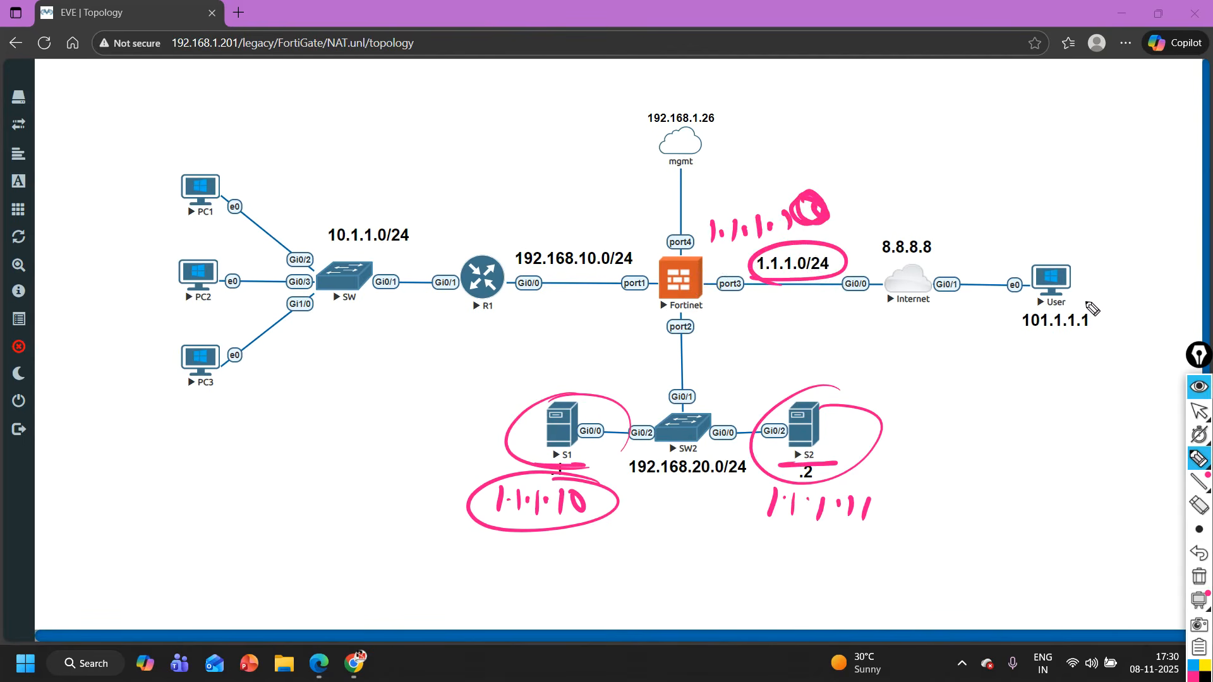
left_click_drag(528, 469, 593, 464)
left_click_drag(765, 467, 837, 463)
left_click_drag(736, 238, 780, 238)
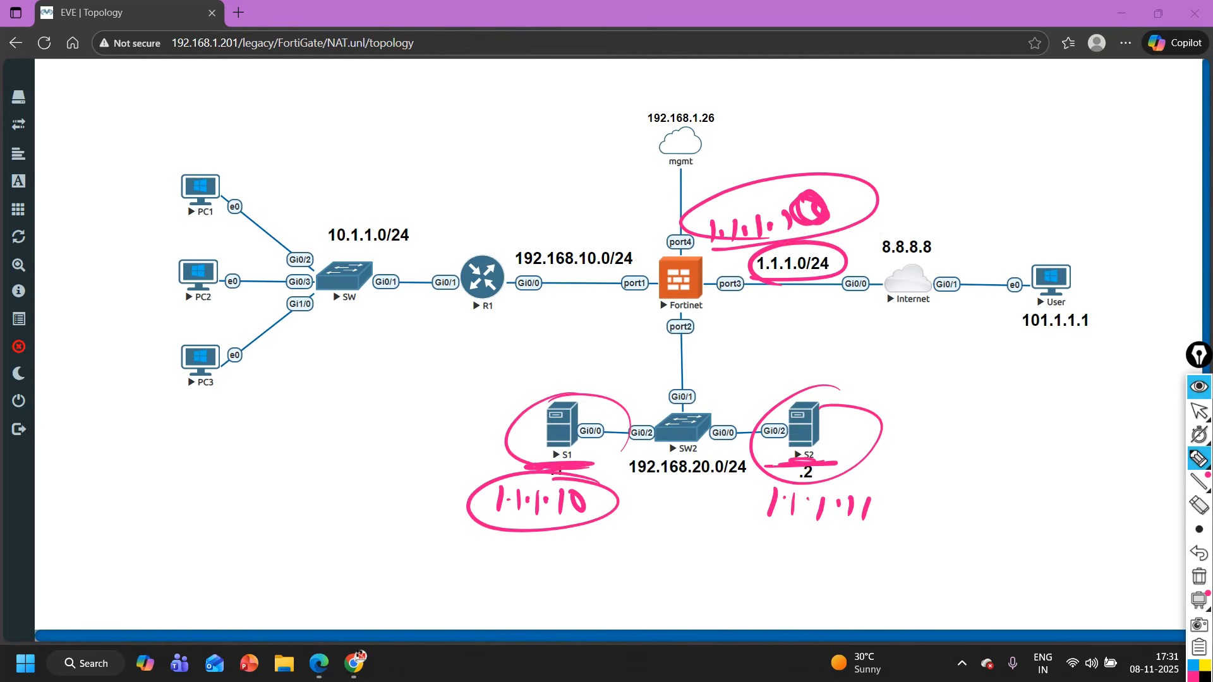
- Clear all pen annotations and write 1.1.1.10 inside a box above the 1.1.1.0/24 link
left_click(1198, 576)
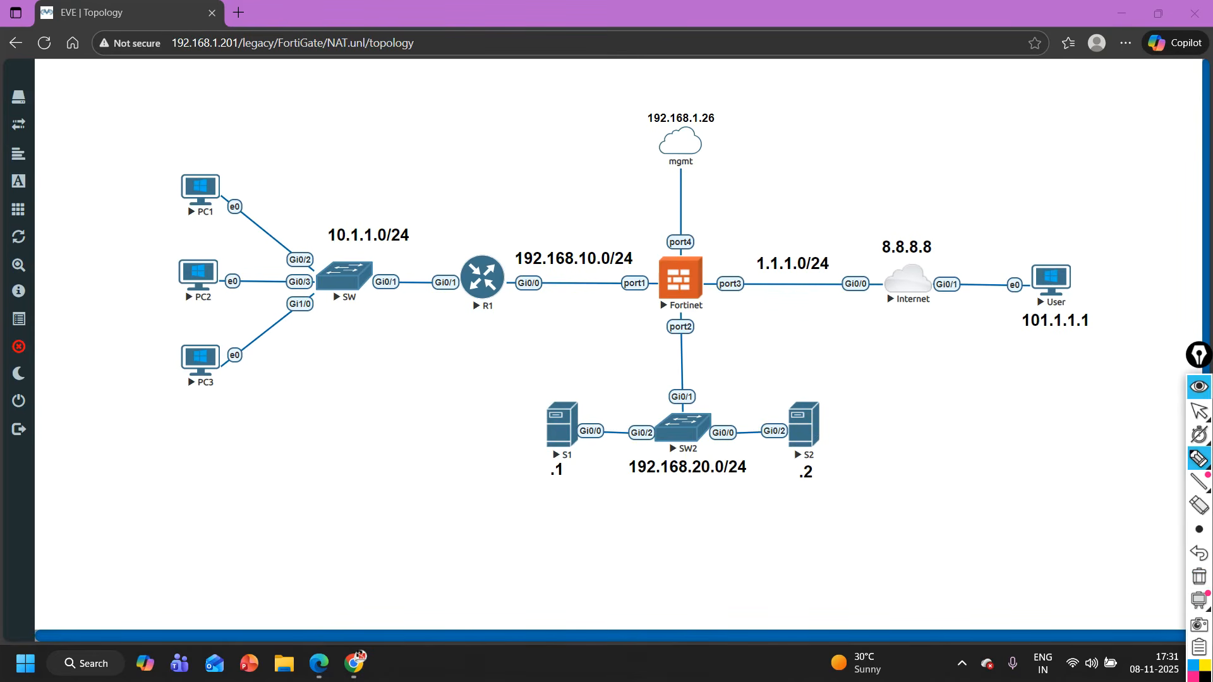
left_click_drag(513, 378, 874, 357)
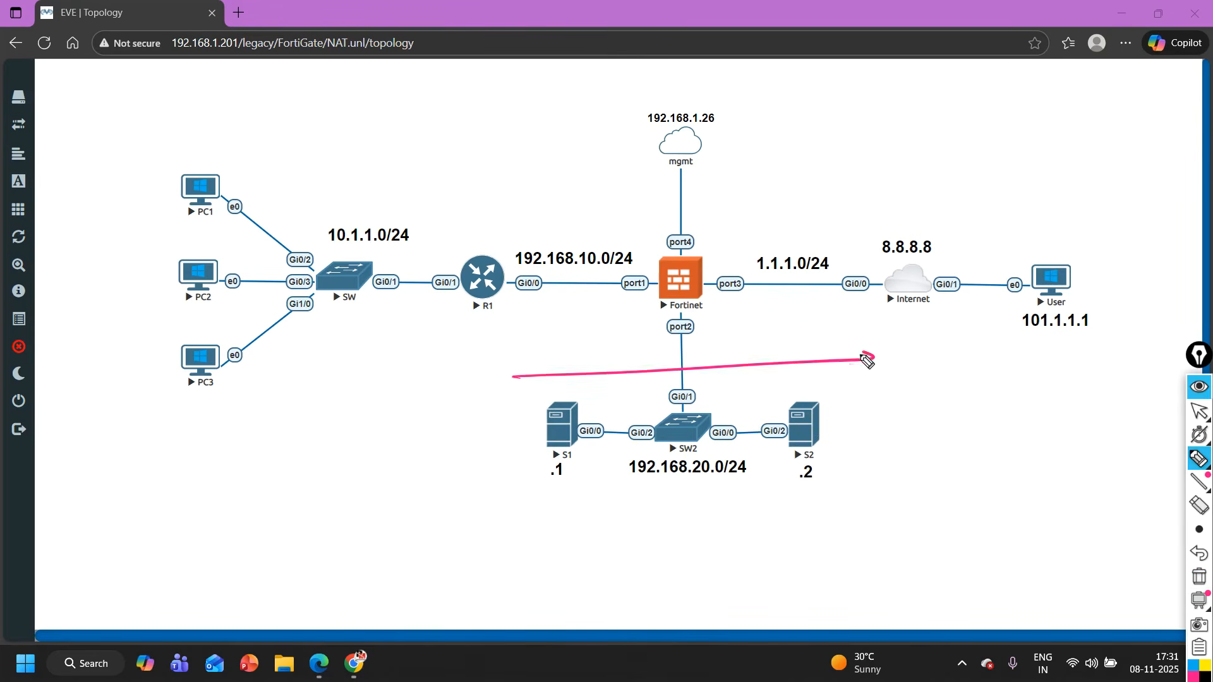
left_click_drag(719, 195, 719, 223)
left_click(733, 207)
mouse_move(747, 196)
left_mouse_down()
mouse_move(748, 221)
mouse_move(807, 217)
mouse_move(823, 200)
left_mouse_up()
left_click(761, 211)
left_click(790, 210)
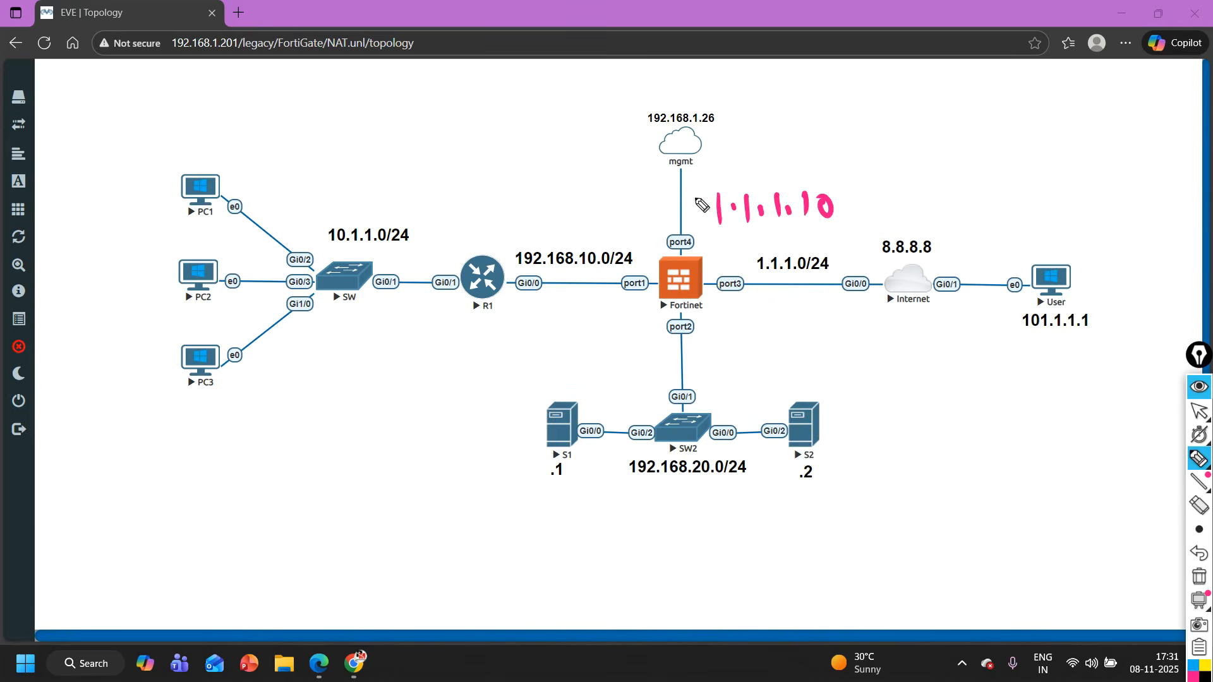
left_click_drag(701, 240, 738, 176)
left_click_drag(834, 182, 701, 242)
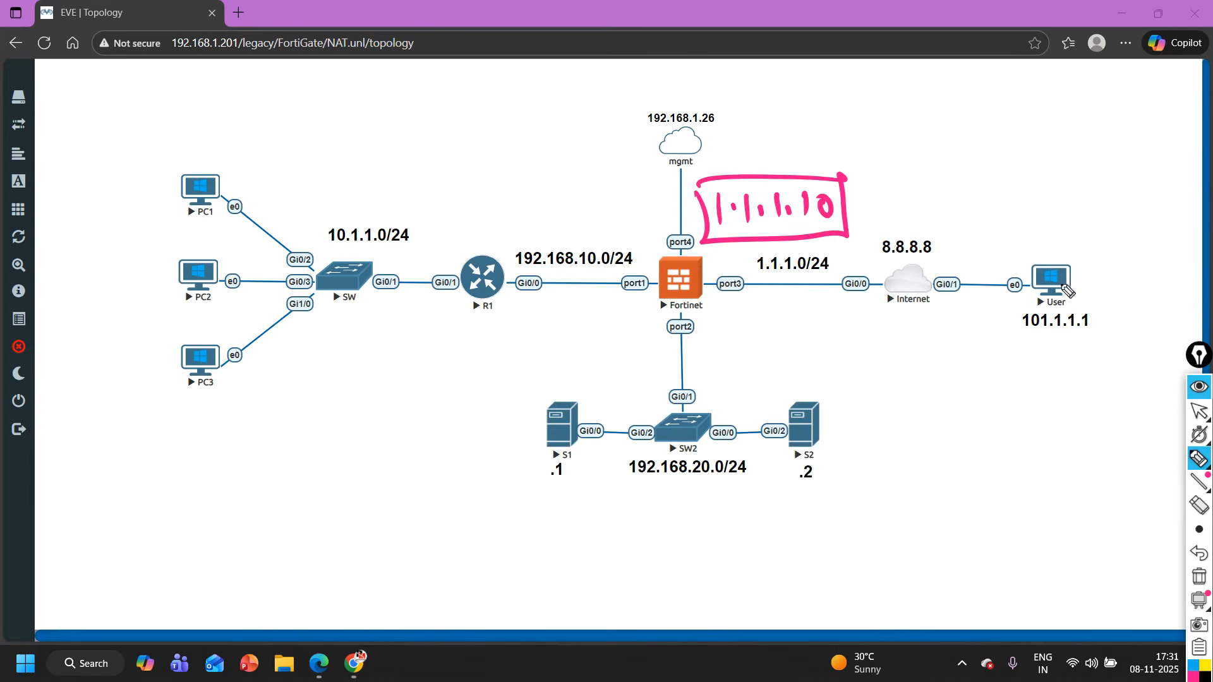
- Write ports 8080 and 8081 beside the boxed 1.1.1.10 and underline server S1's .1 address
left_click_drag(540, 486, 575, 487)
left_click_drag(794, 487, 842, 489)
key("ctrl+z")
mouse_move(888, 184)
left_mouse_down()
mouse_move(889, 207)
mouse_move(941, 199)
left_mouse_up()
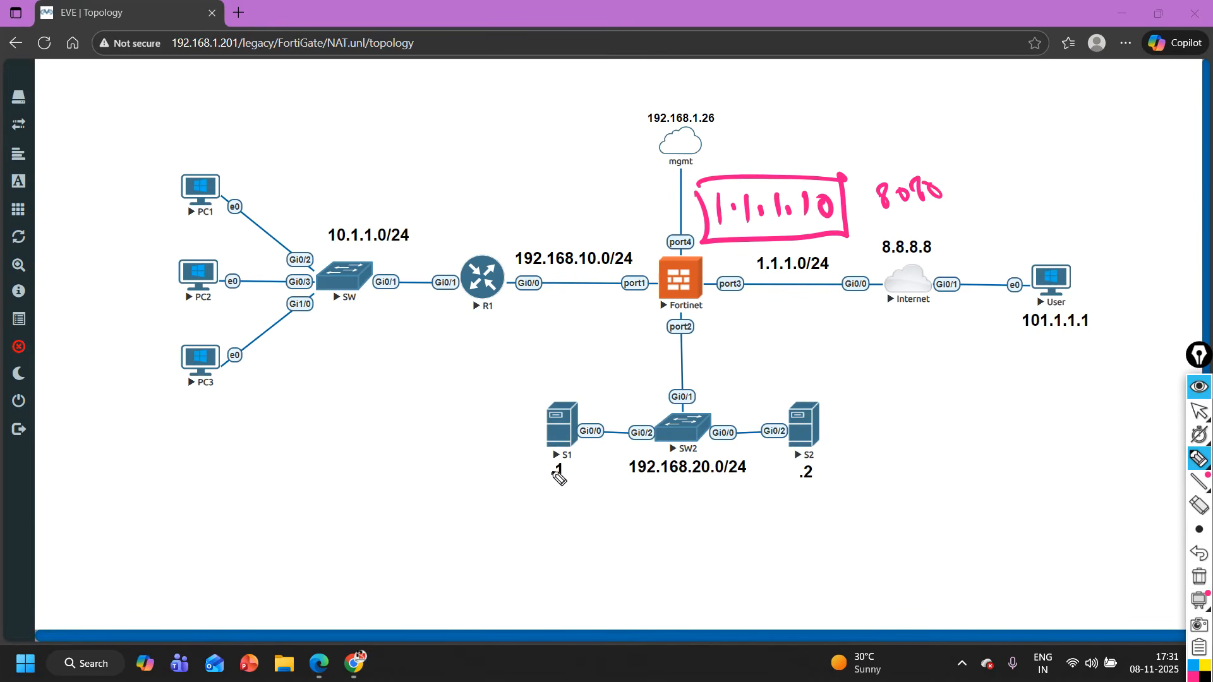
left_click_drag(525, 487, 567, 482)
mouse_move(892, 221)
left_mouse_down()
mouse_move(930, 214)
mouse_move(953, 231)
left_mouse_up()
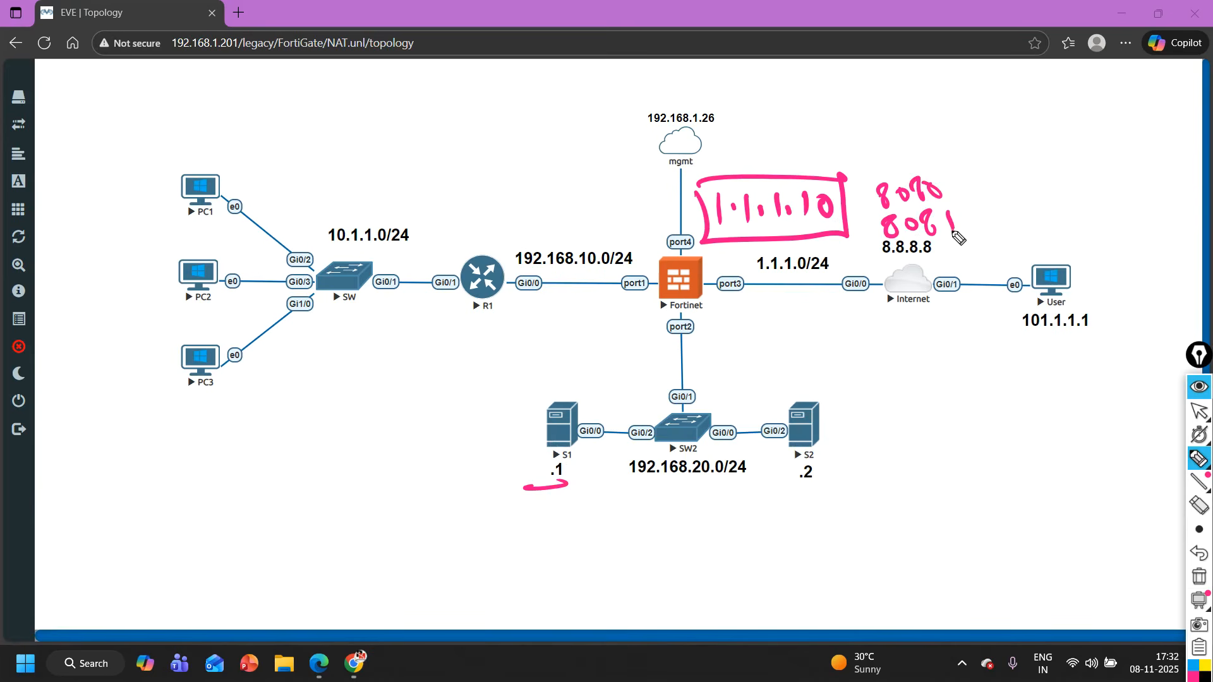
left_click_drag(834, 411, 838, 406)
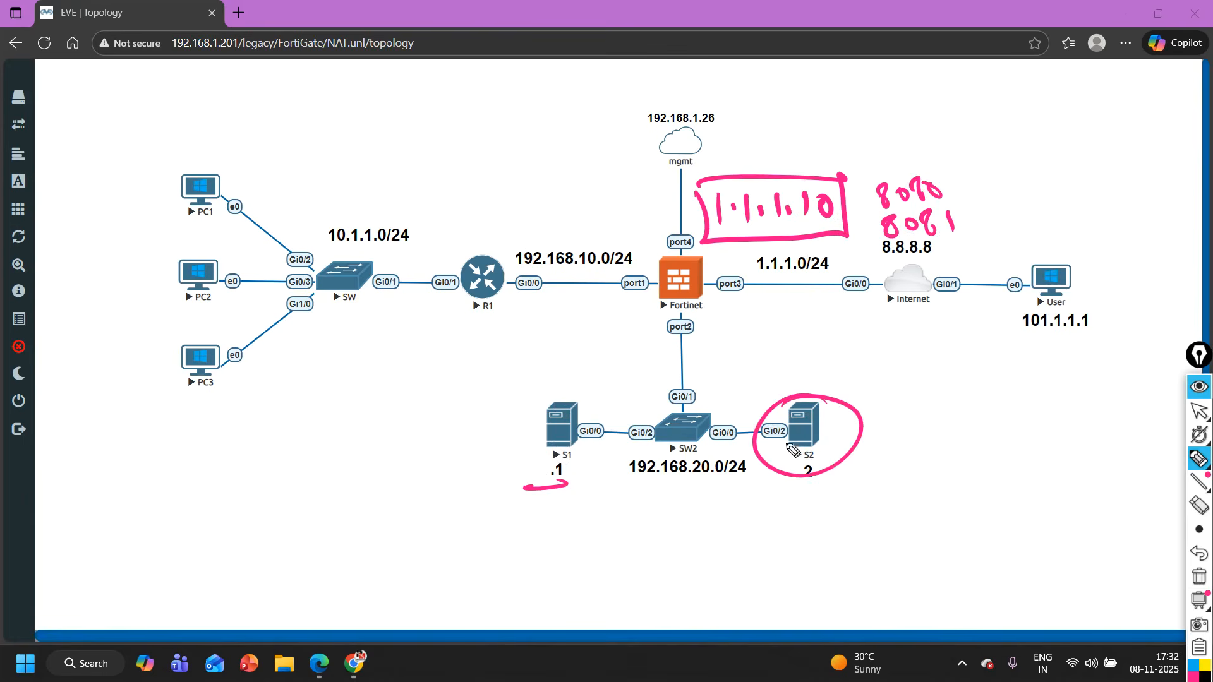
left_click_drag(792, 449, 766, 398)
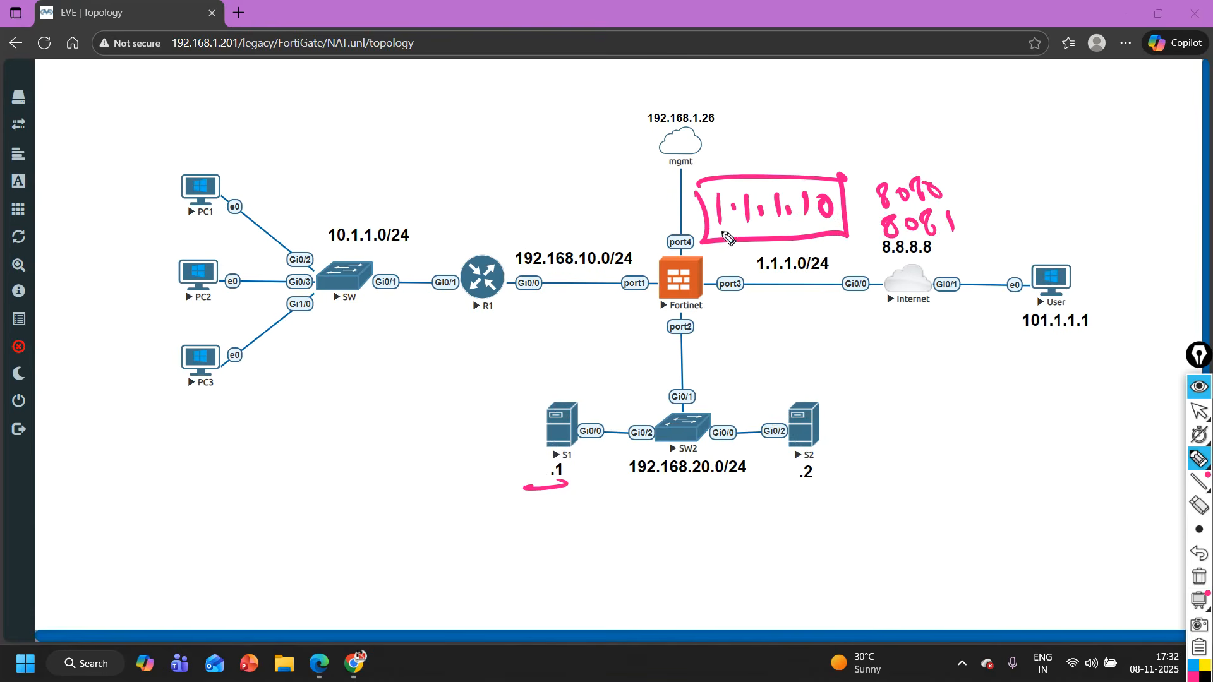
- Illustrate port forwarding by circling 8080 and 8081, writing 23 beside S1 and drawing arrows from Fortinet to S1 and S2
mouse_move(783, 225)
left_mouse_down()
mouse_move(973, 178)
mouse_move(930, 213)
left_mouse_up()
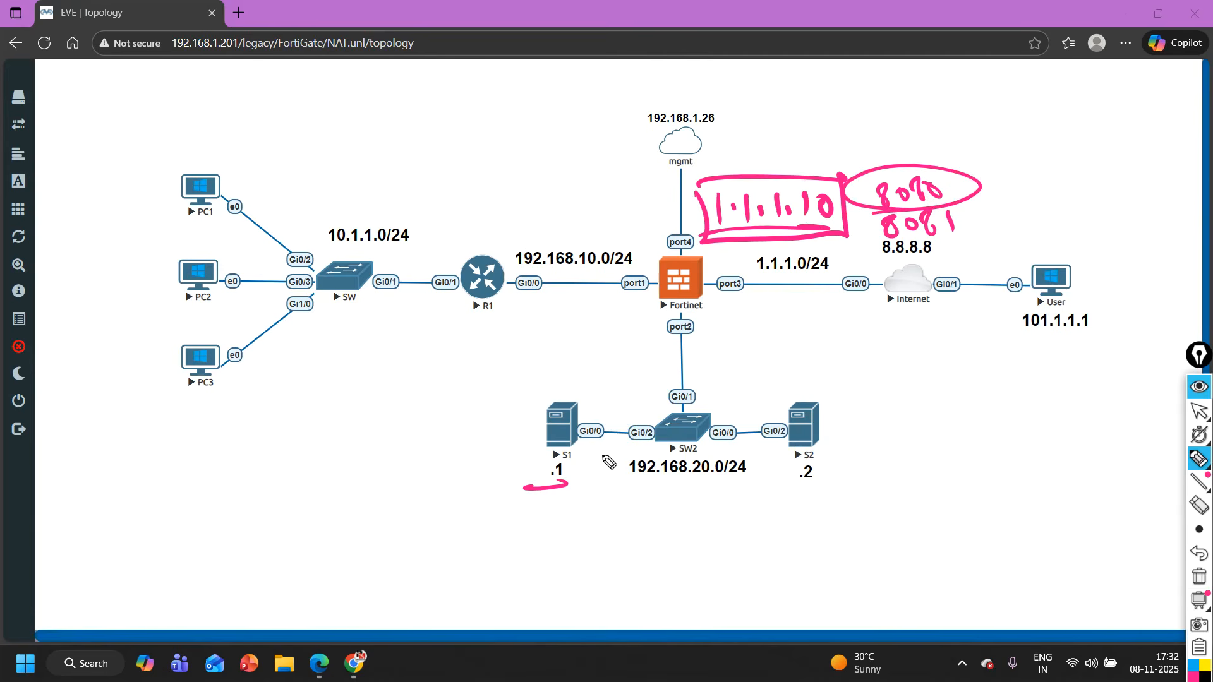
mouse_move(481, 414)
left_mouse_down()
mouse_move(500, 430)
mouse_move(528, 416)
mouse_move(513, 432)
left_mouse_up()
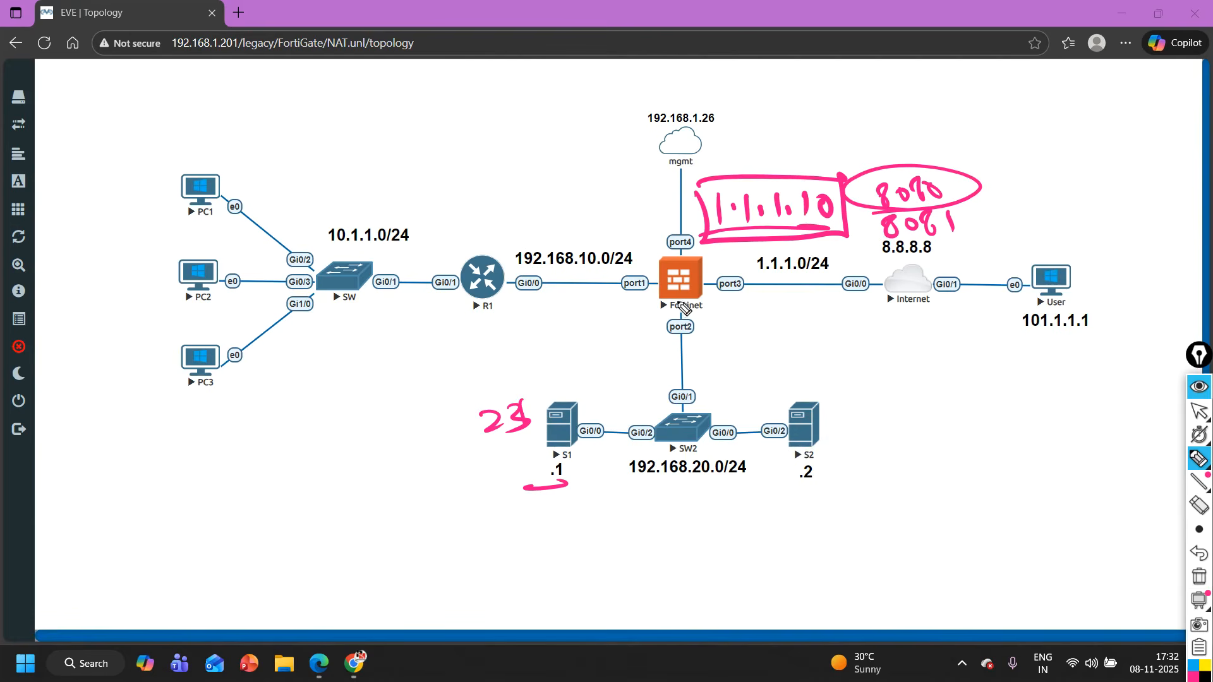
mouse_move(676, 298)
left_mouse_down()
mouse_move(579, 394)
mouse_move(590, 400)
left_mouse_up()
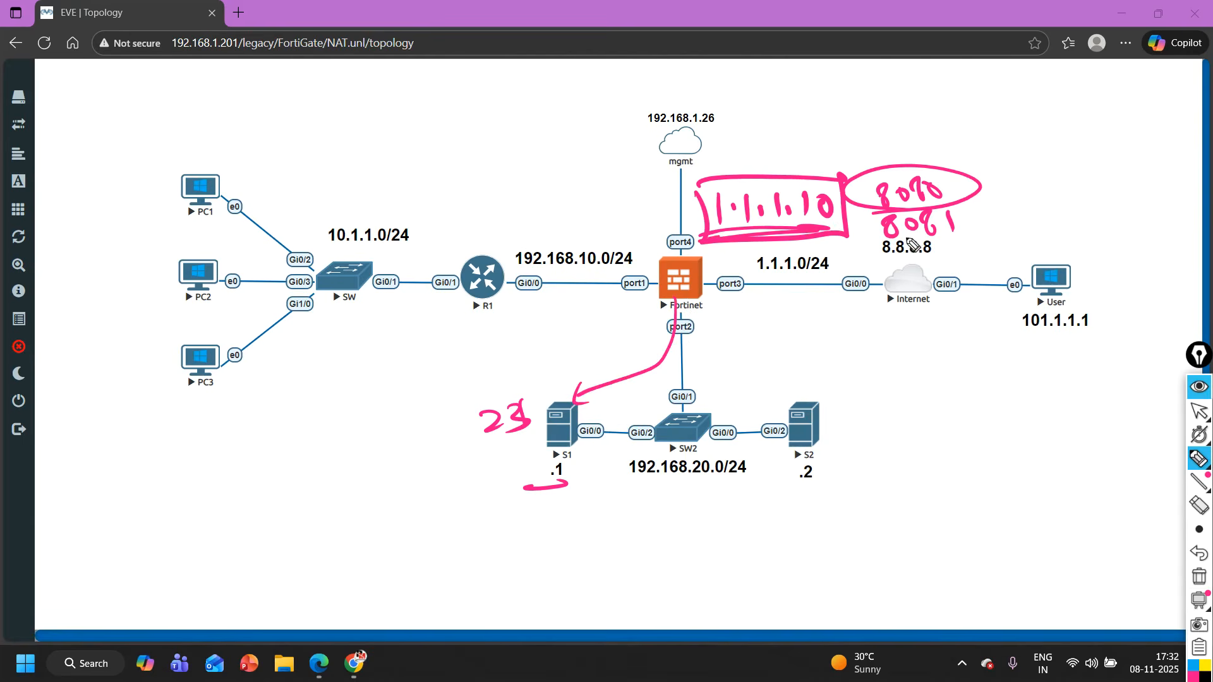
mouse_move(891, 248)
left_mouse_down()
mouse_move(868, 203)
mouse_move(887, 243)
left_mouse_up()
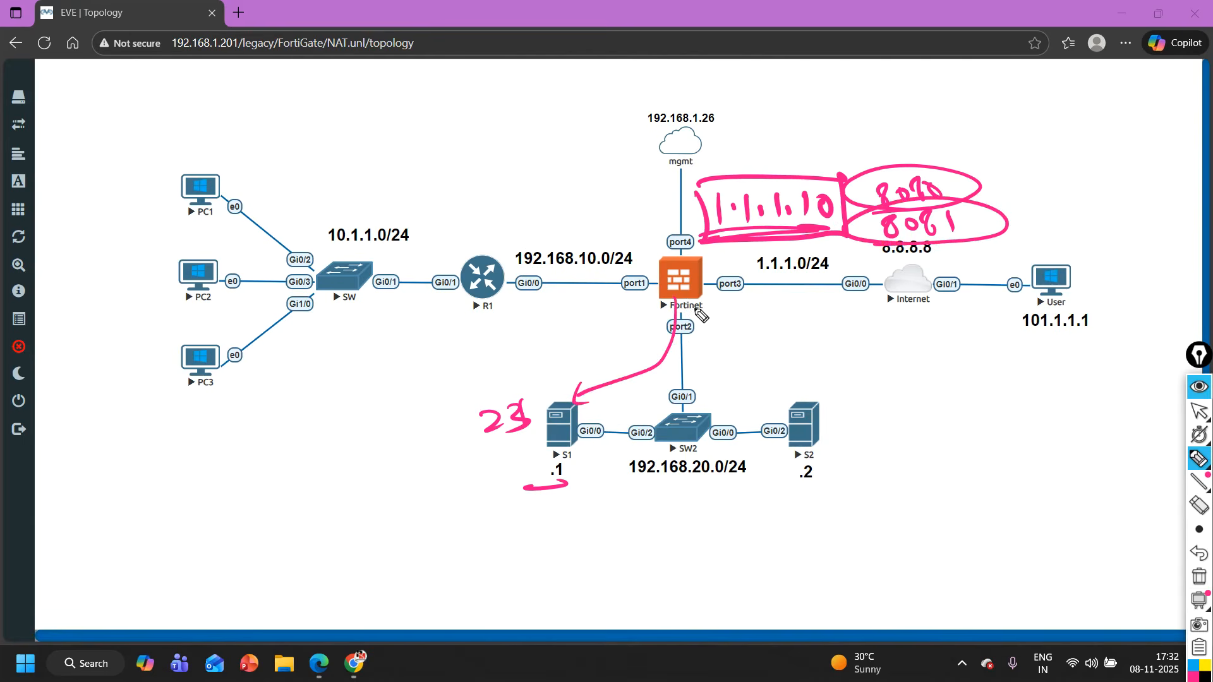
left_click_drag(691, 308, 796, 410)
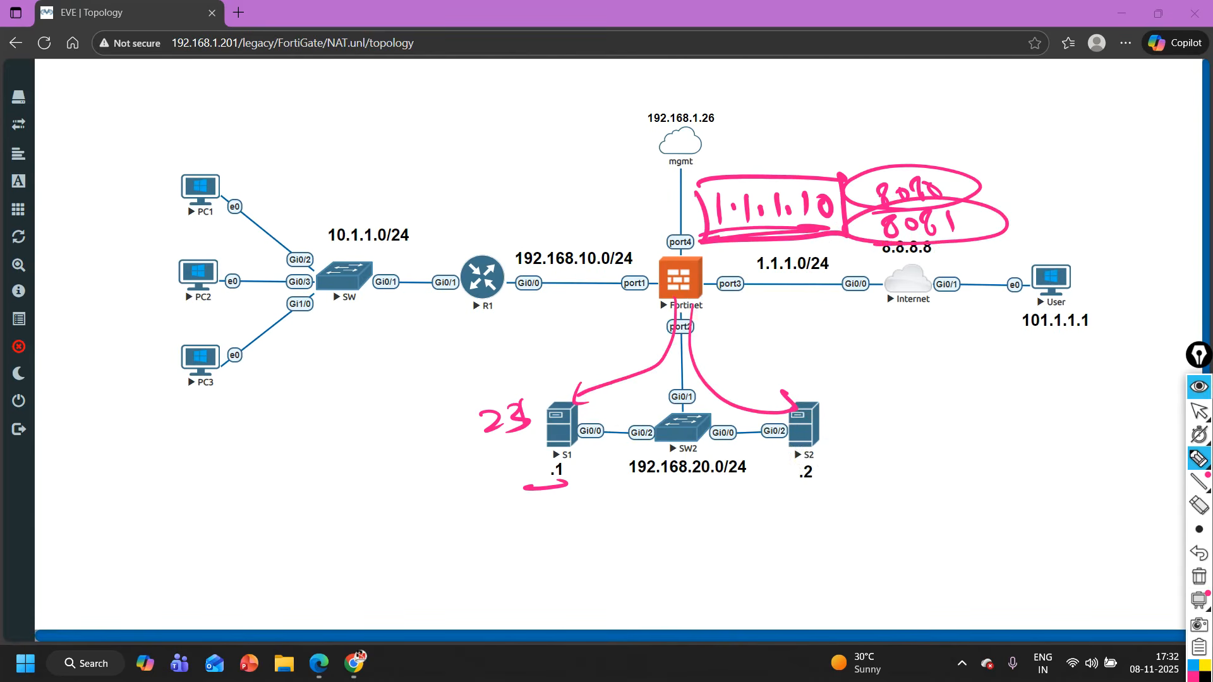
- Clear all pen annotations from the topology and open the Fortinet firewall's console, moving its window below the firewall node
left_click(1199, 576)
left_click(1198, 411)
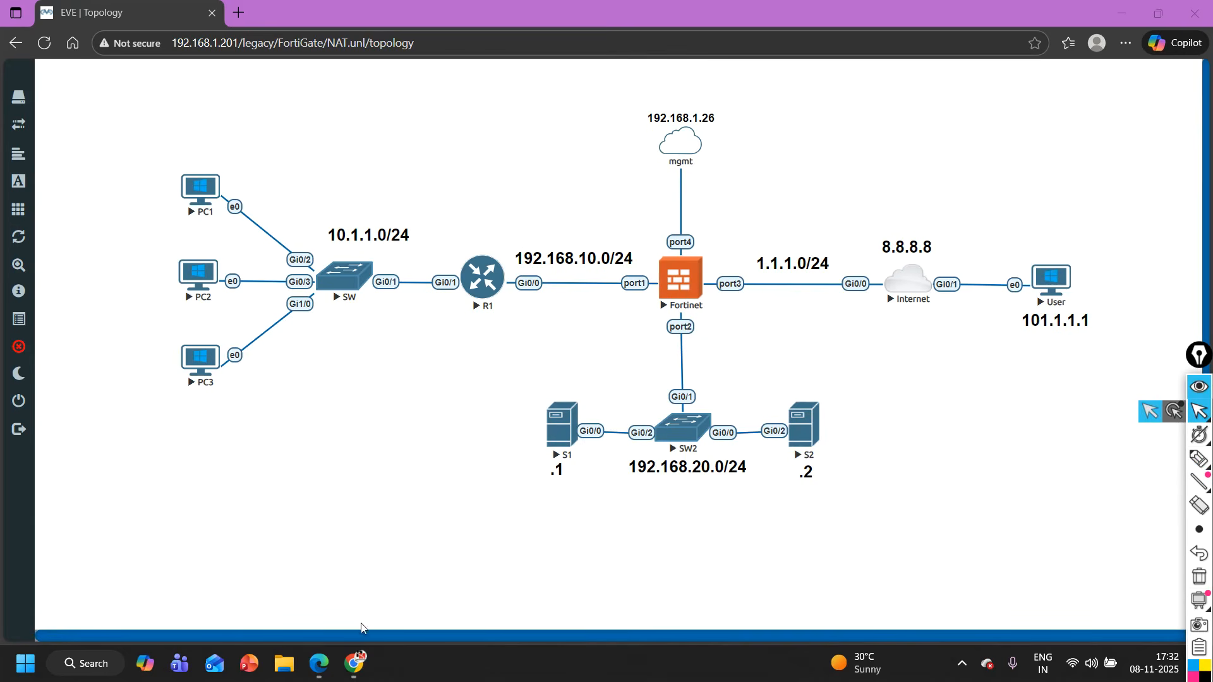
left_click(684, 278)
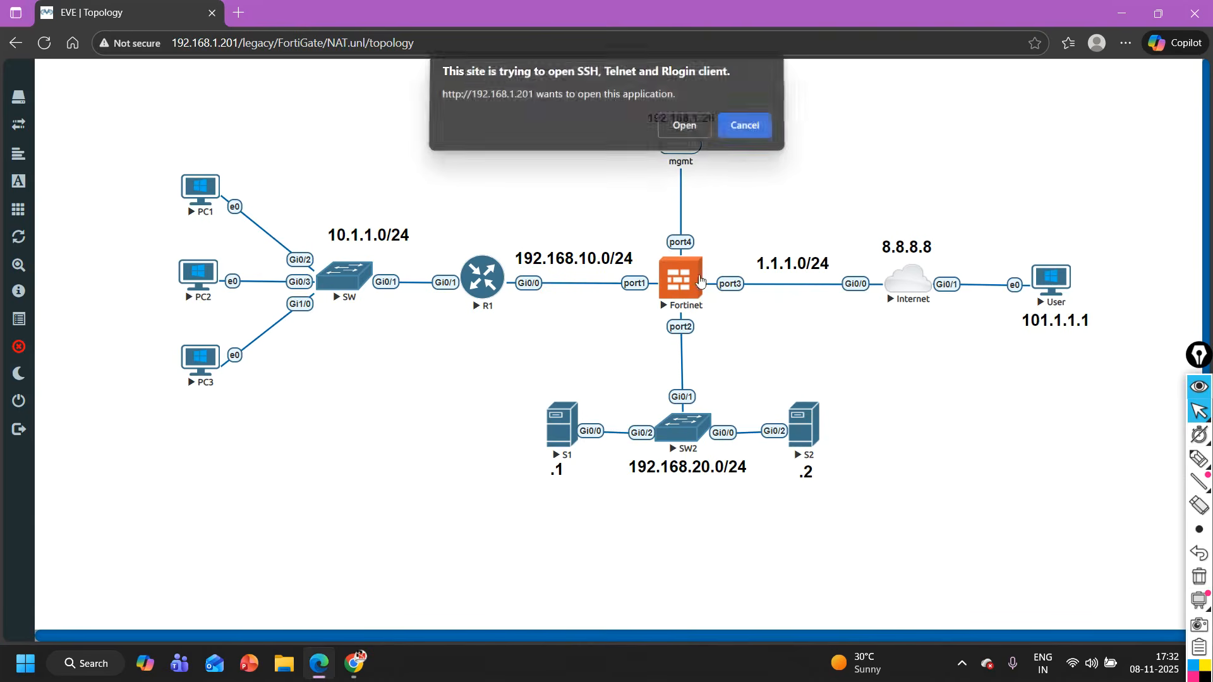
left_click(687, 134)
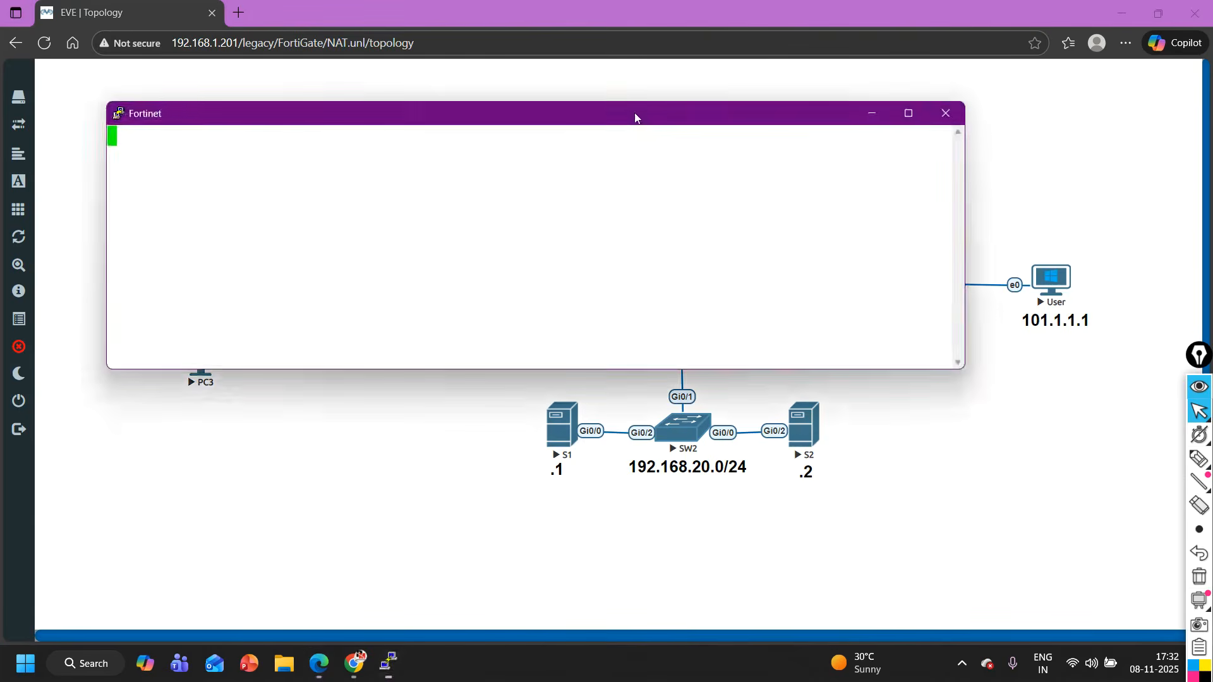
left_click_drag(634, 113, 745, 340)
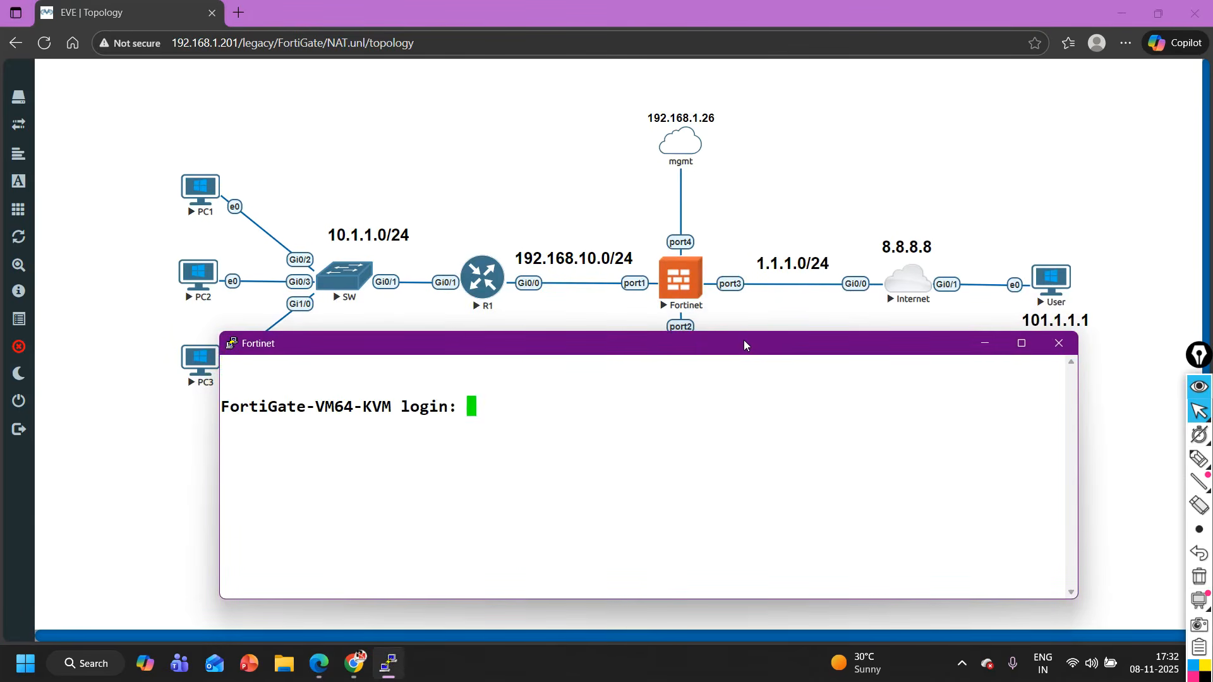
- Log in to the FortiGate console as admin with the account password
type("admin")
key("Return")
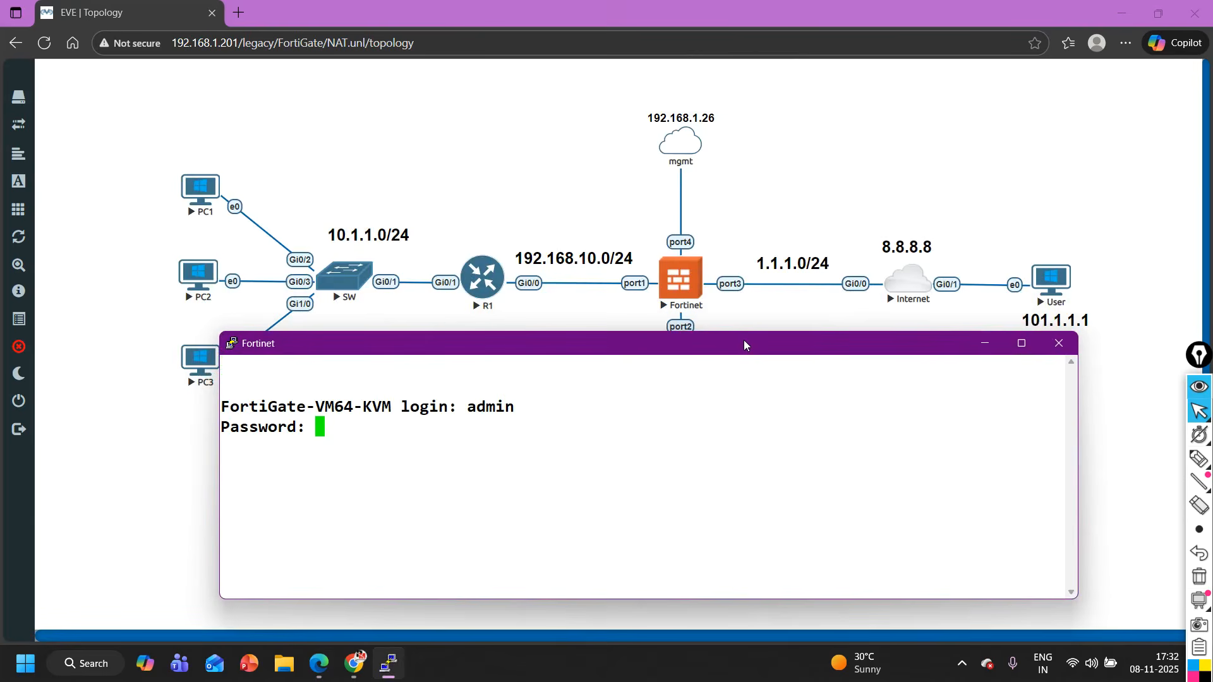
key("Return")
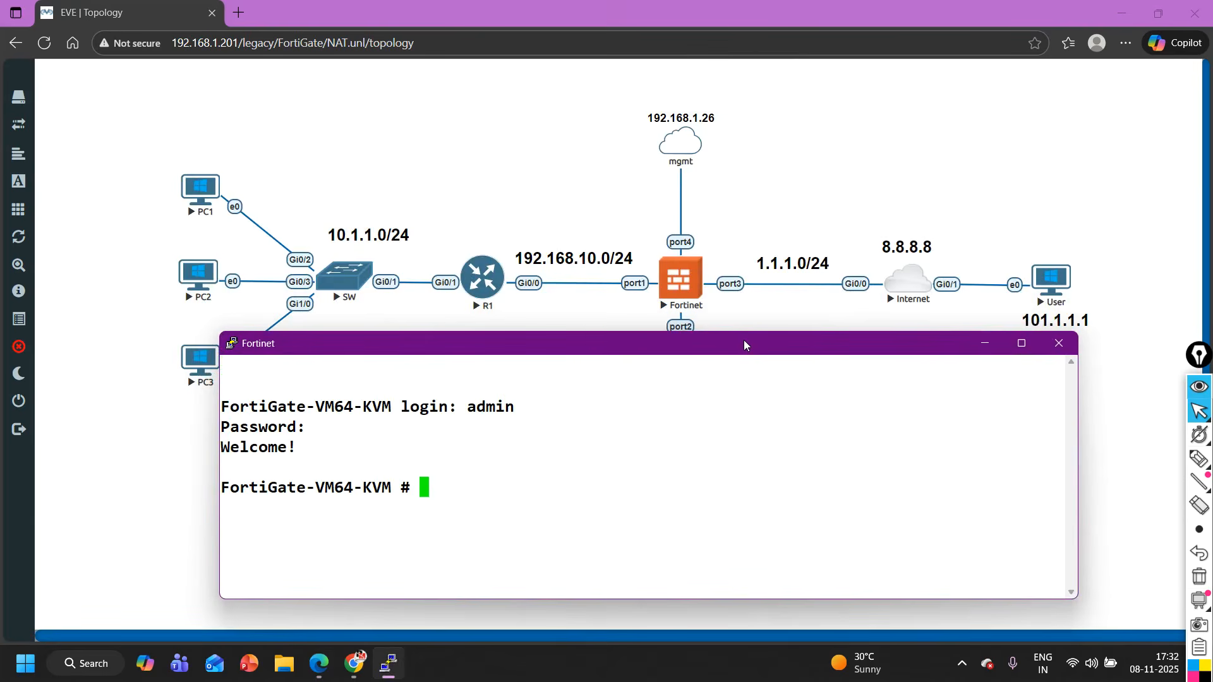
key("Return")
key("Return")
key("Return")
- List the FortiGate's interfaces with "show system interface ?" and copy port4's IP address
type("show ")
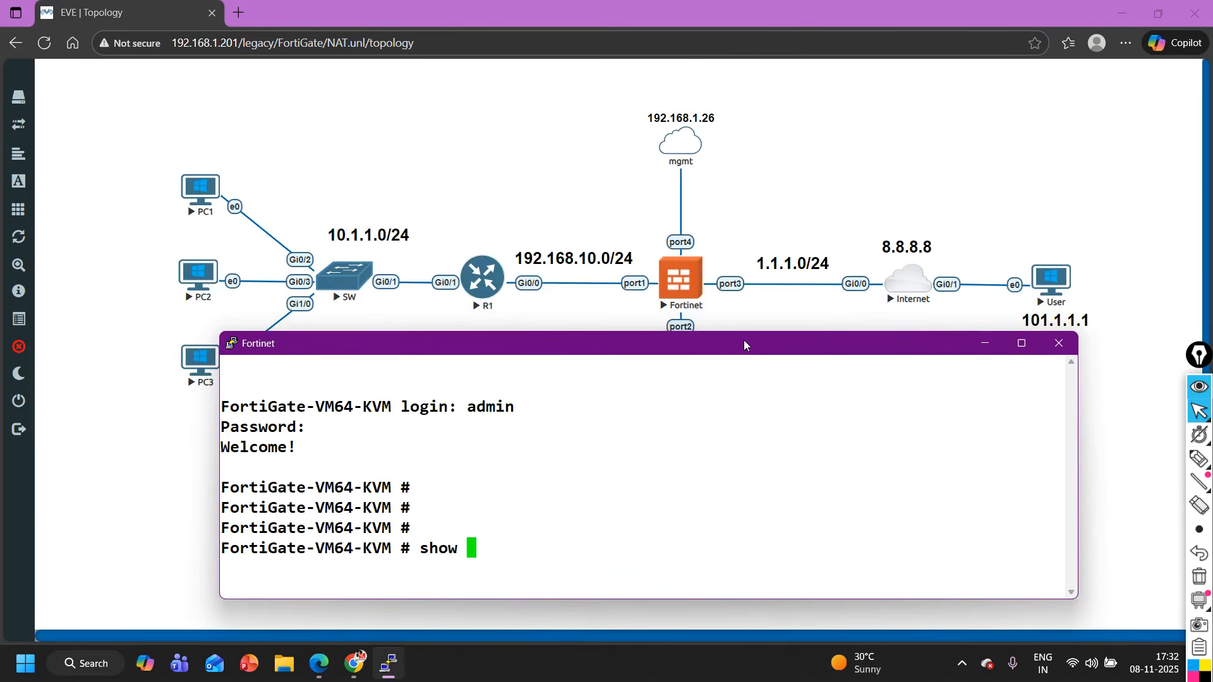
type("system interface")
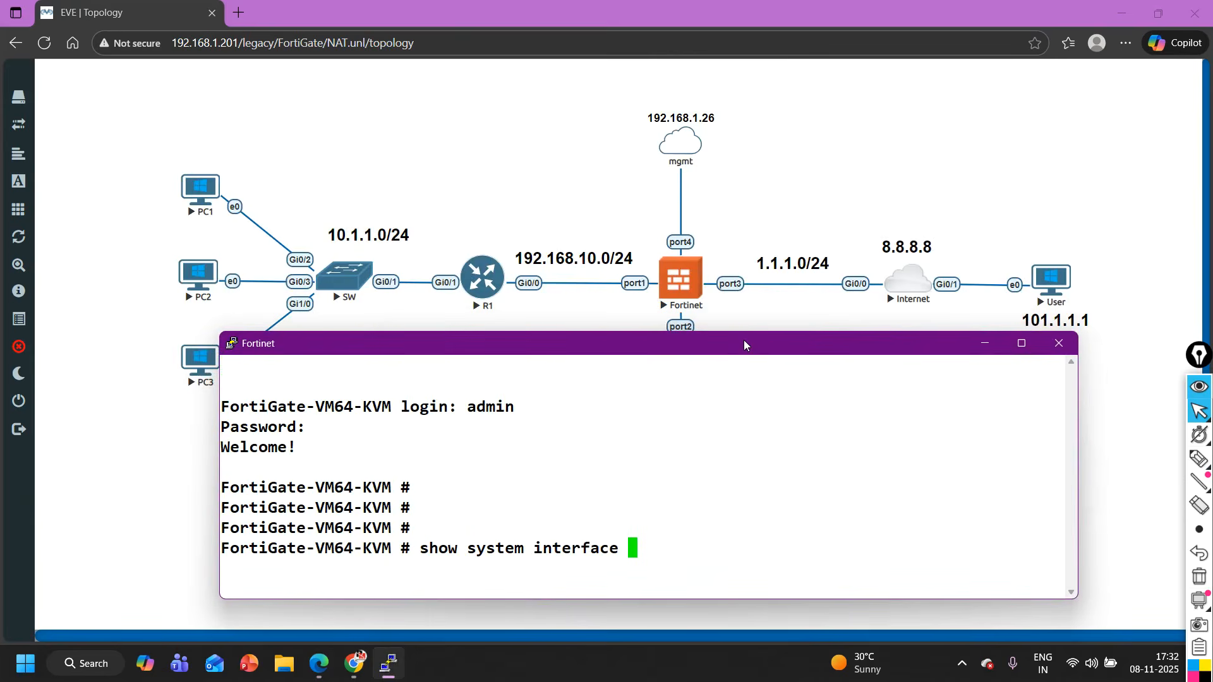
key("question")
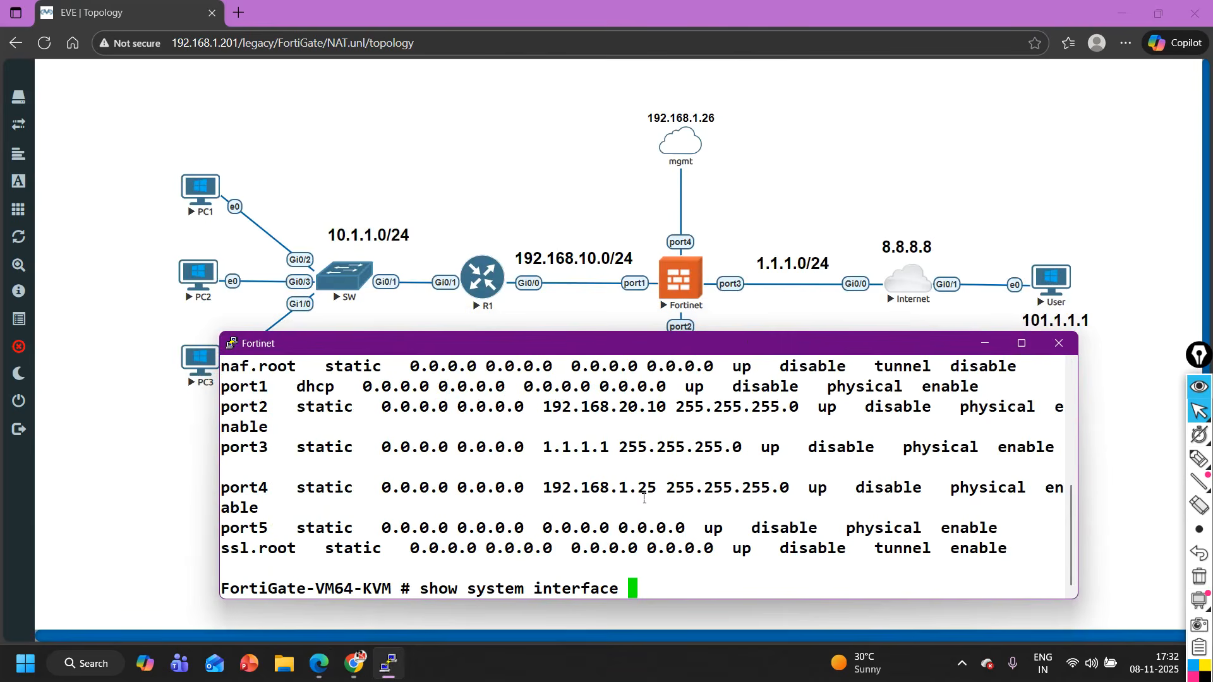
left_click_drag(659, 494, 553, 487)
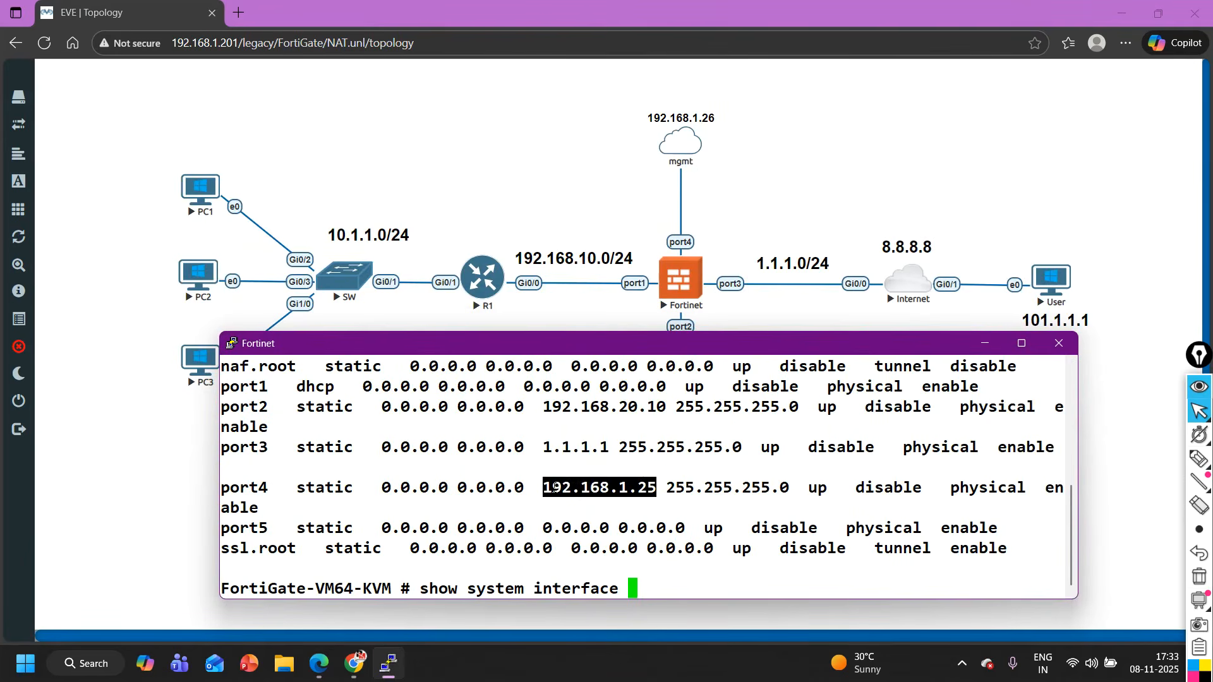
- Open the FortiGate web interface at 192.168.1.25 in a new browser tab
left_click(237, 12)
type("192.168.1.25")
key("Return")
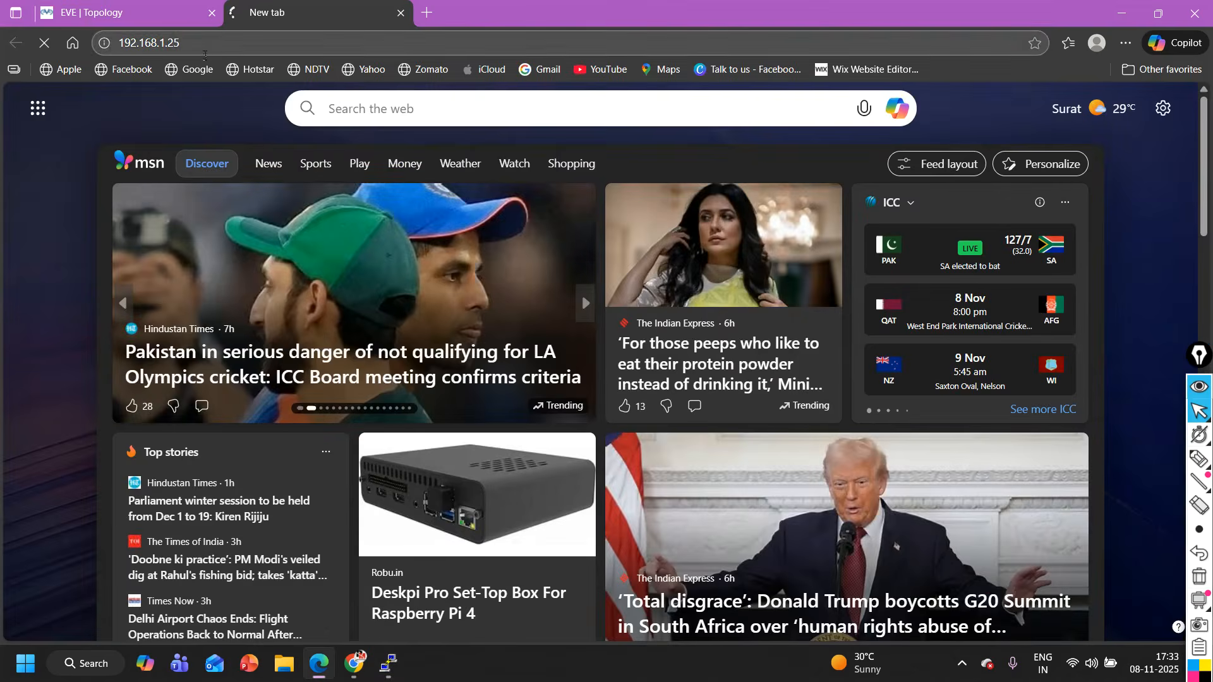
mouse_move(149, 5)
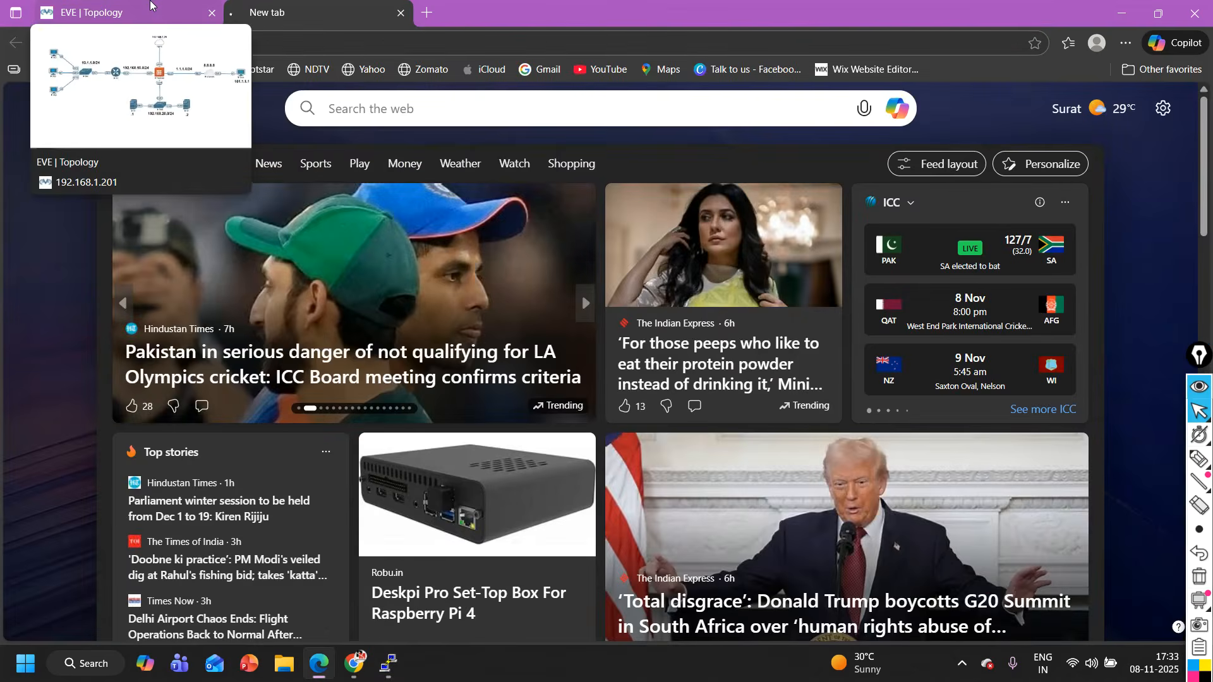
- Log in to the FortiGate web interface as admin with the account password and postpone the FortiGate setup
type("a")
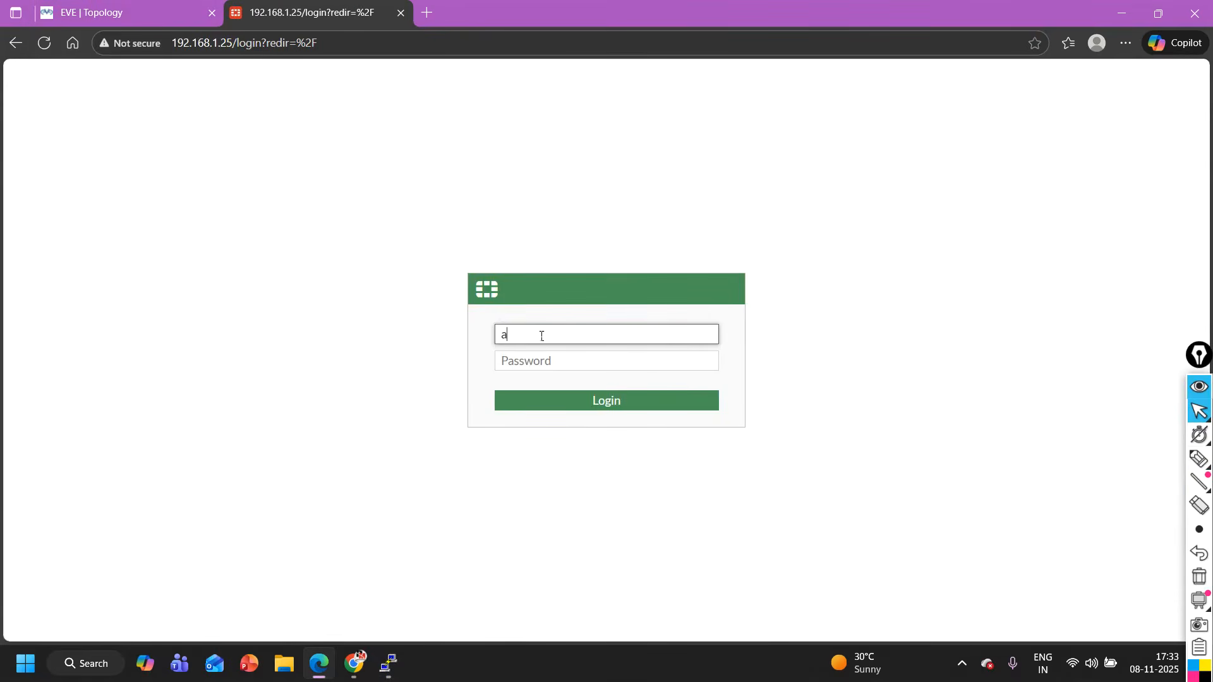
type("dmin")
key("Tab")
type("ad")
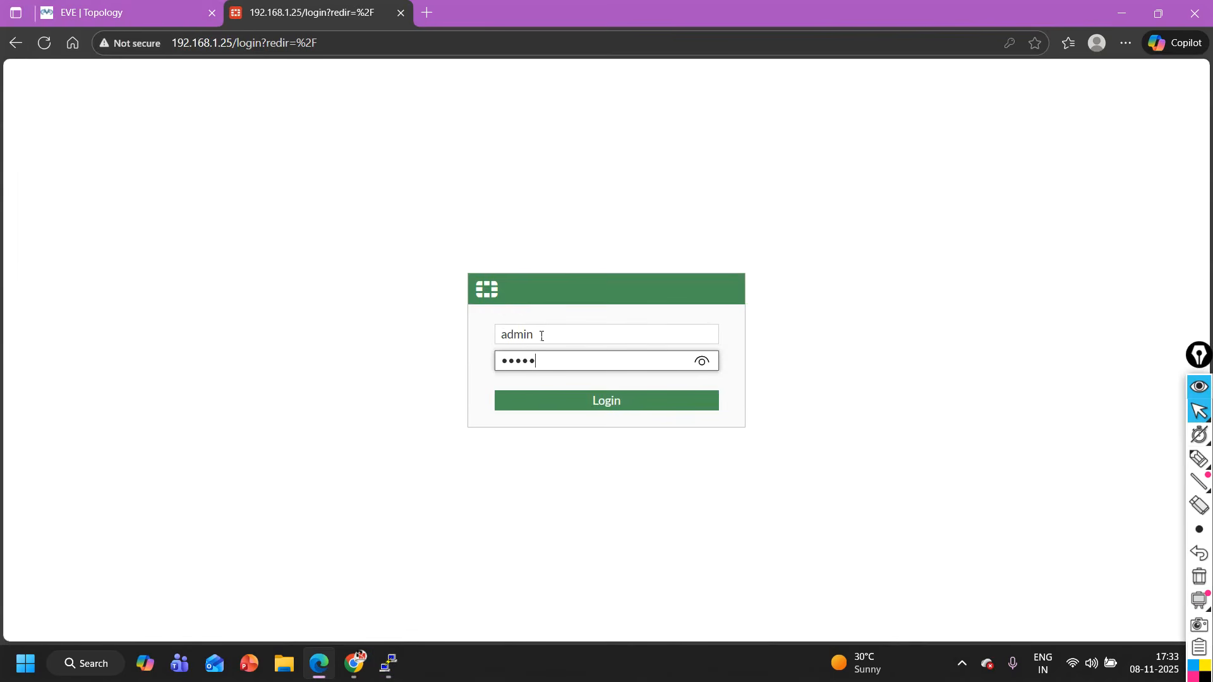
type("min")
key("Return")
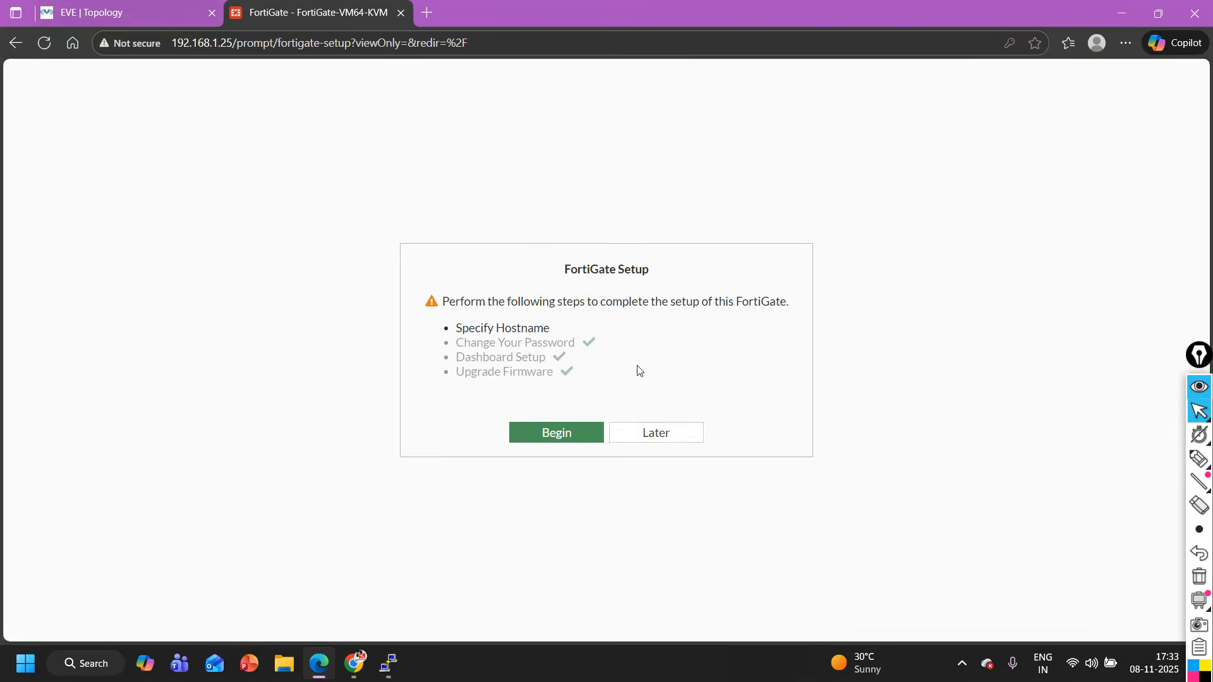
left_click(670, 441)
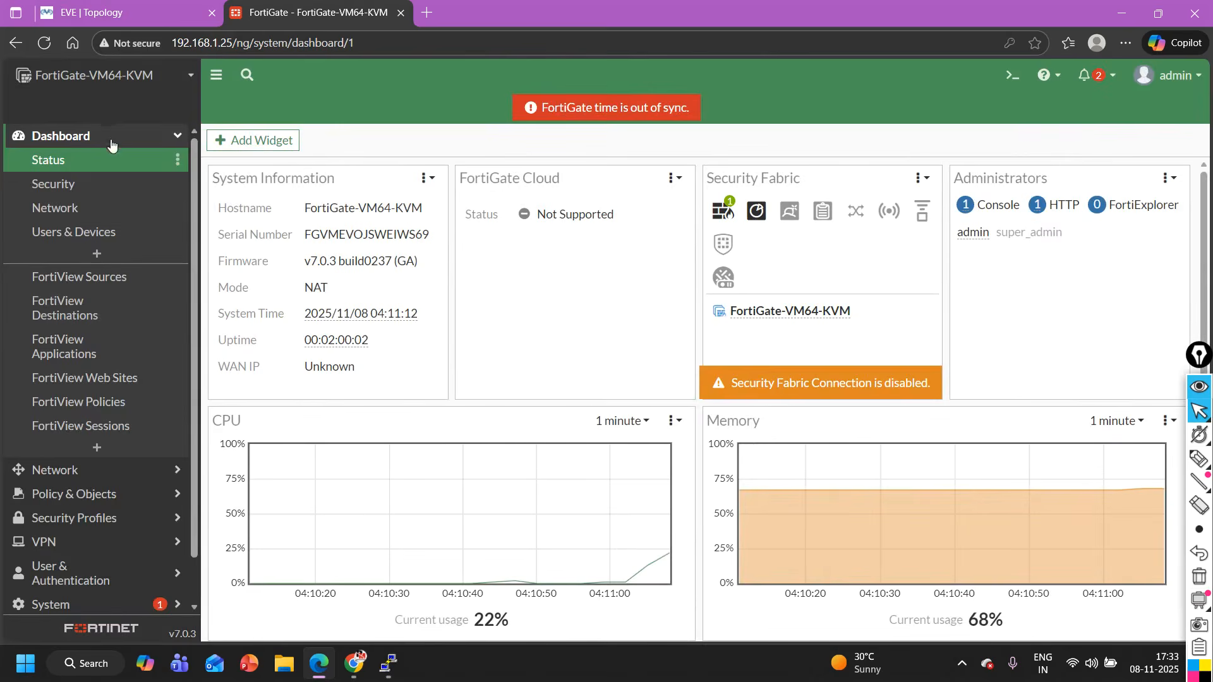
- View the firewall policy list and expand its Implicit section
left_click(108, 133)
left_click(90, 184)
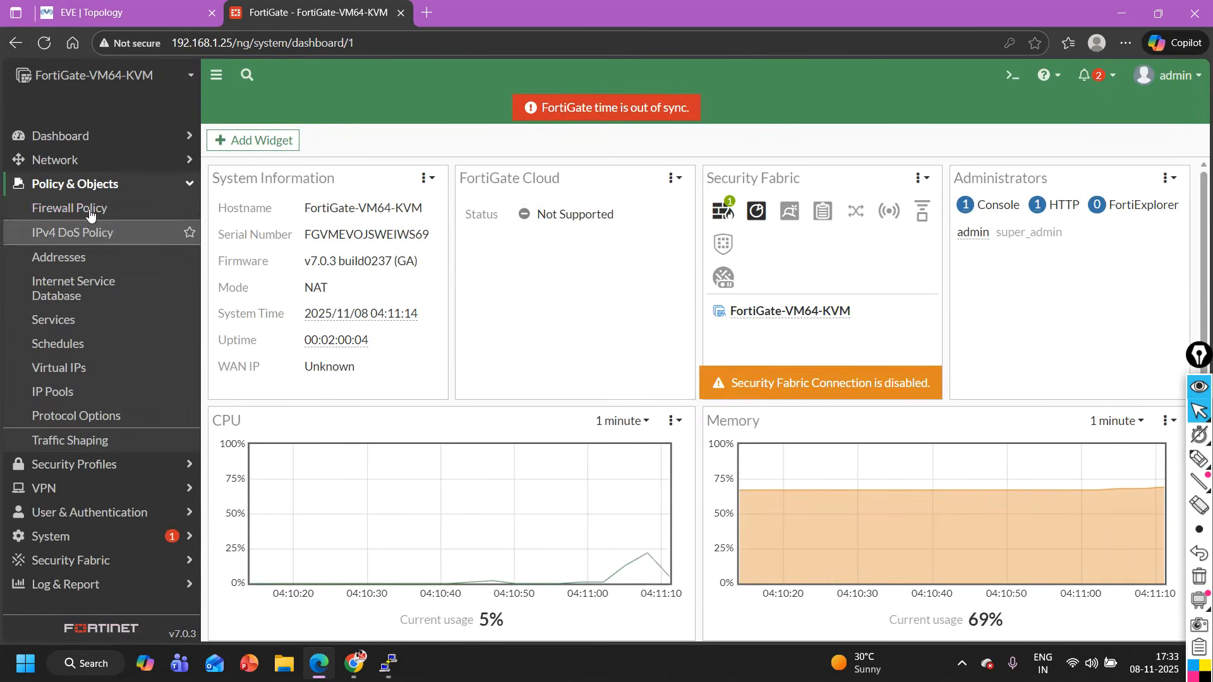
left_click(93, 209)
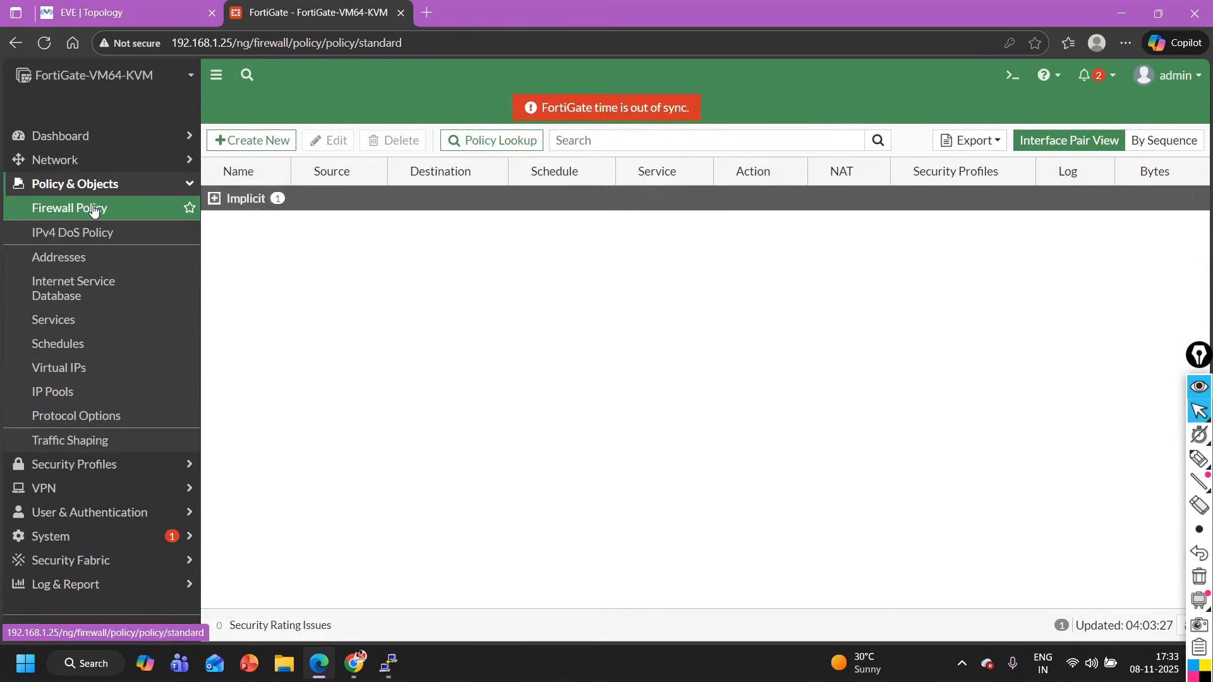
left_click(241, 199)
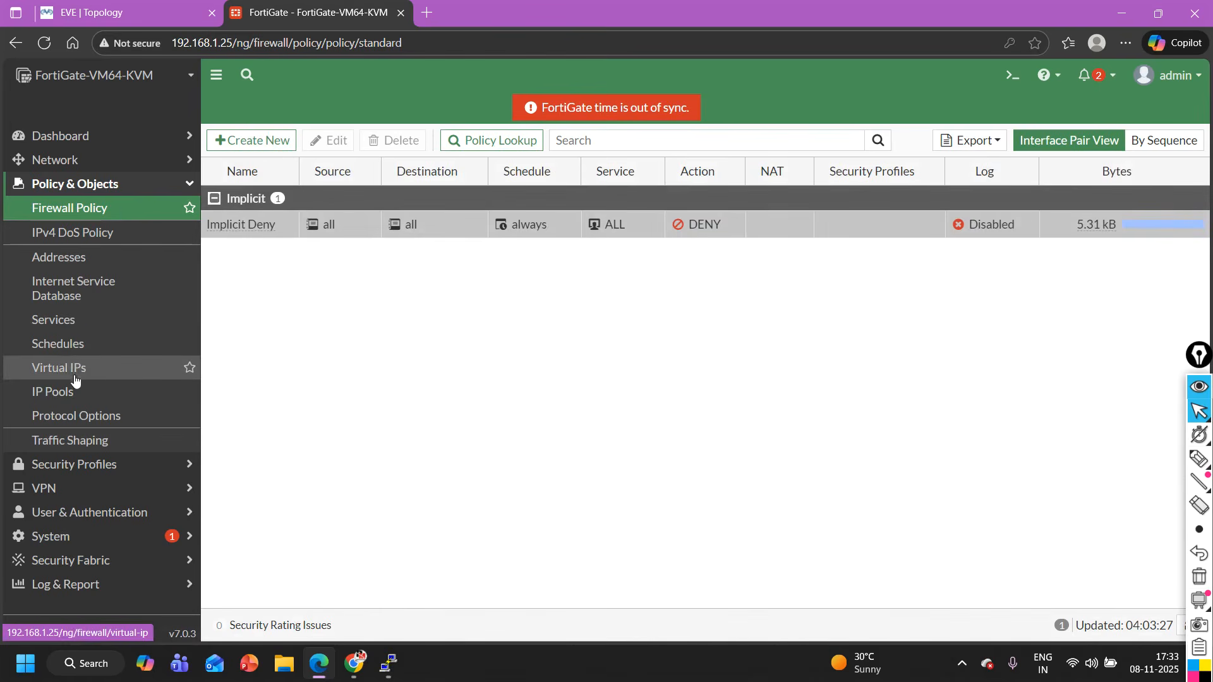
- Close the Chrome window and start a new IPv4 virtual IP named DNAT-S1 on the FortiGate
left_click(114, 367)
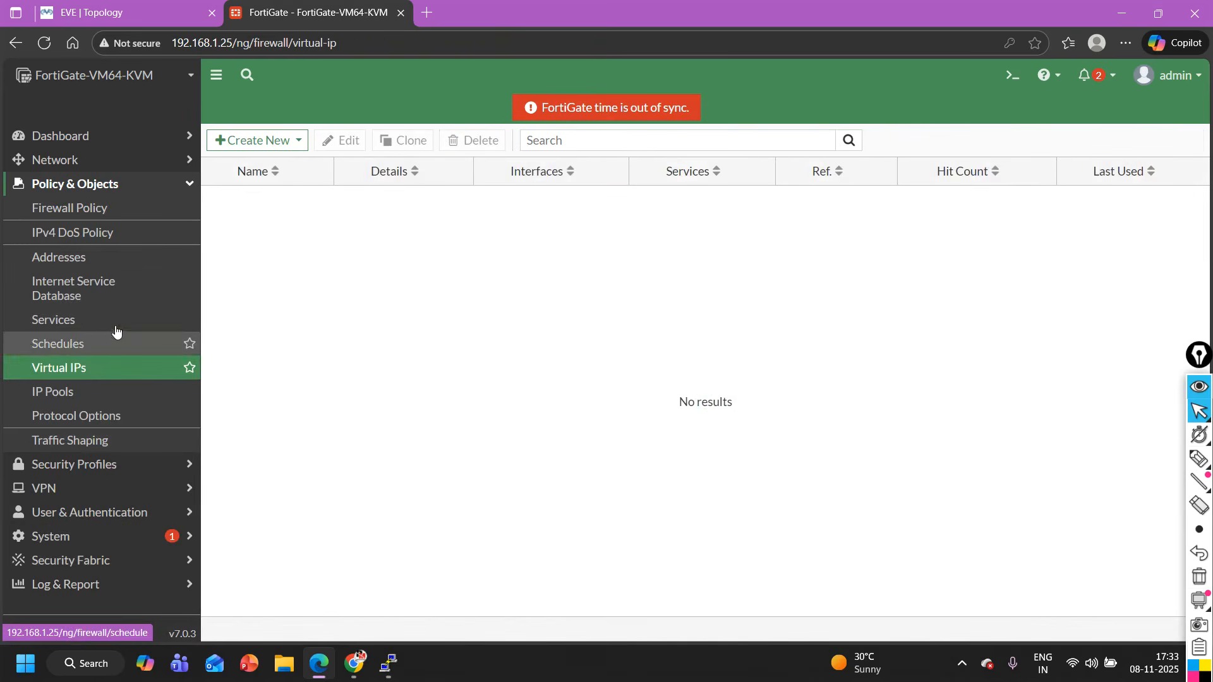
left_click(354, 664)
left_click(1194, 15)
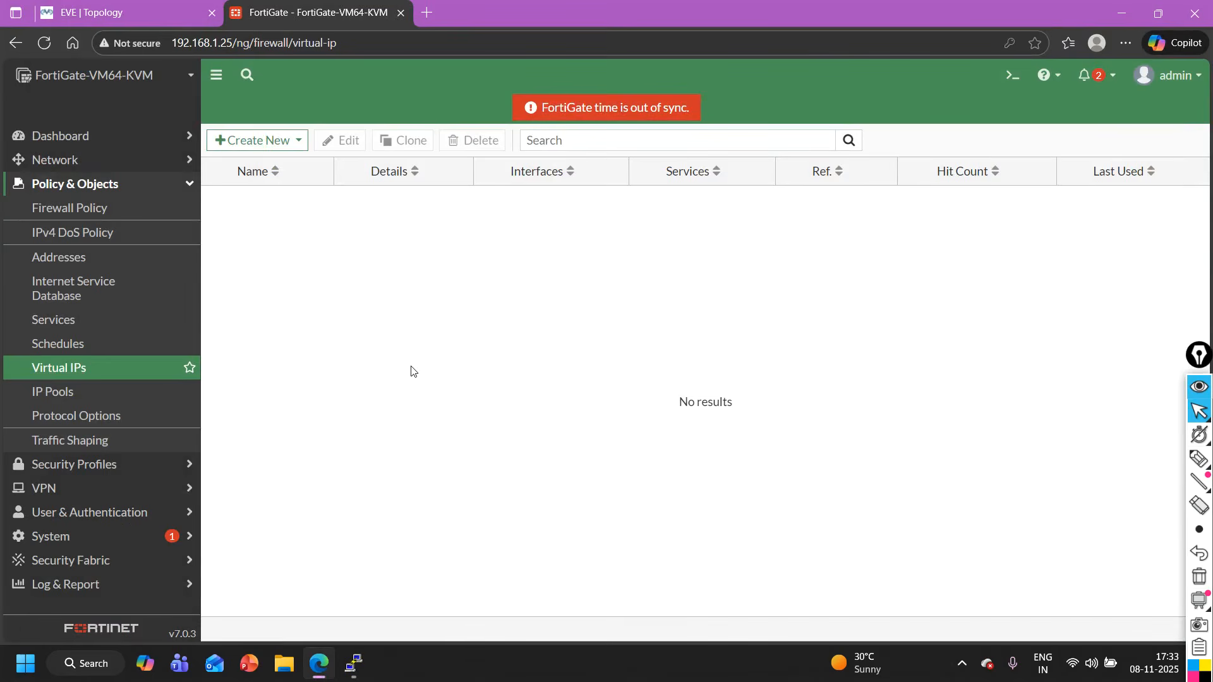
left_click(264, 145)
left_click(265, 165)
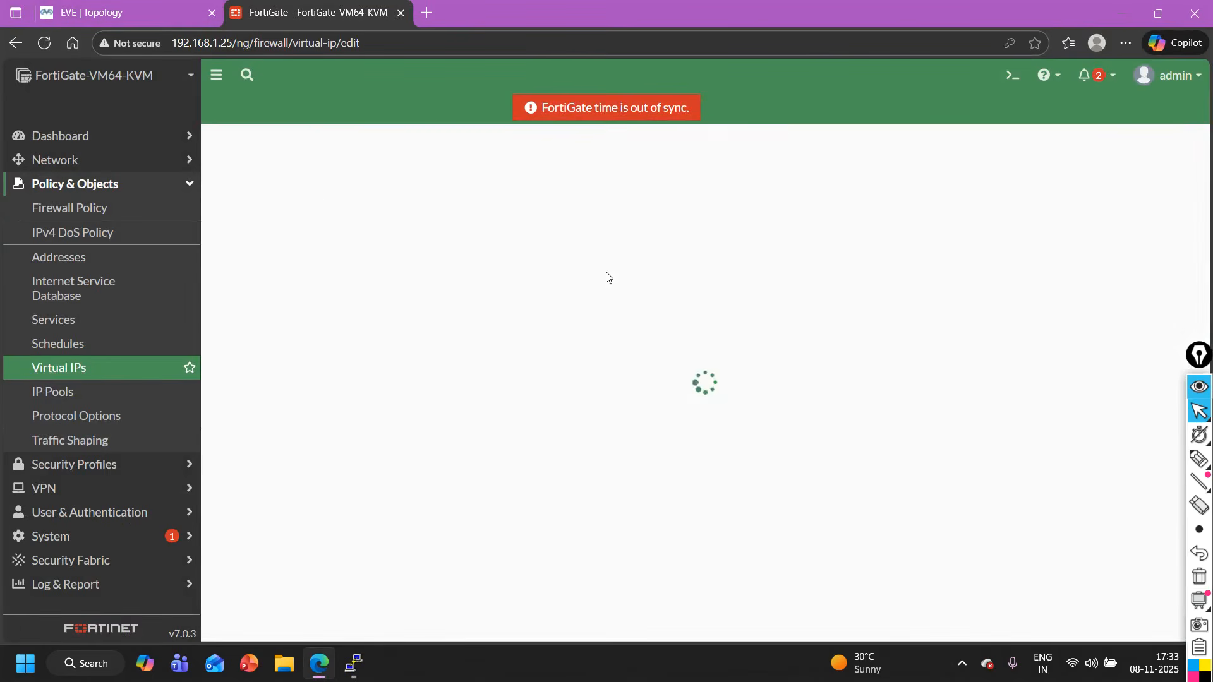
left_click(349, 201)
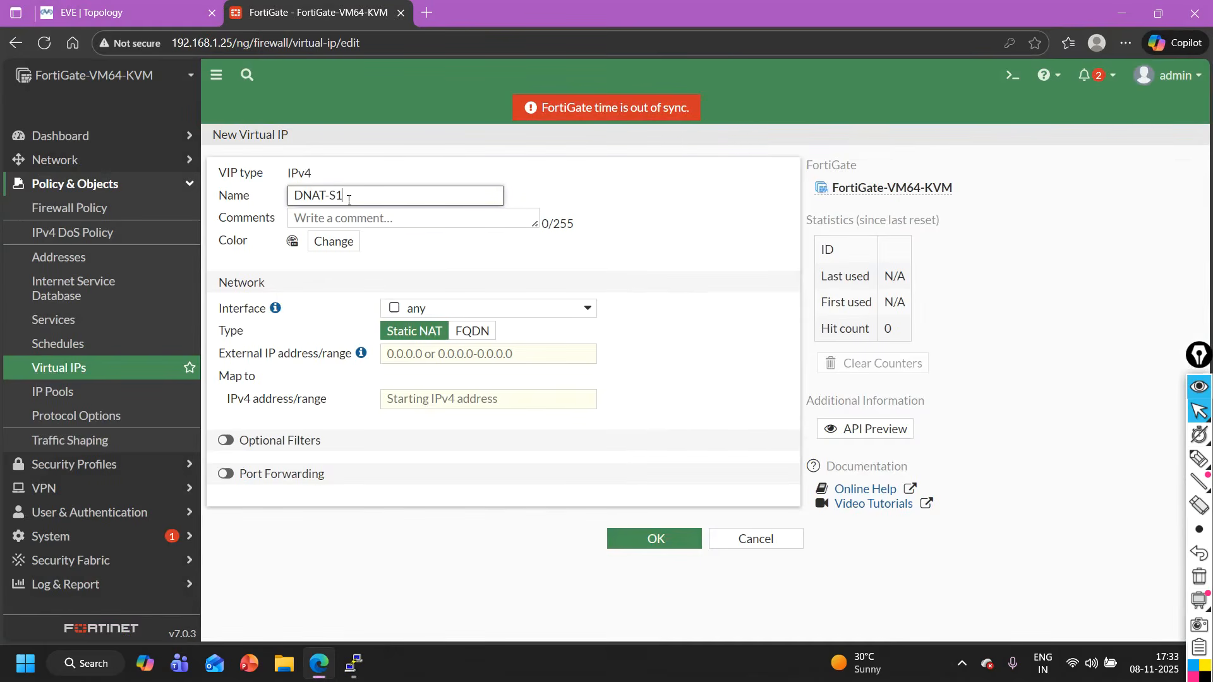
- Check the firewall's internet-facing port in the topology and set the virtual IP's interface to port3
left_click(430, 312)
left_click(137, 8)
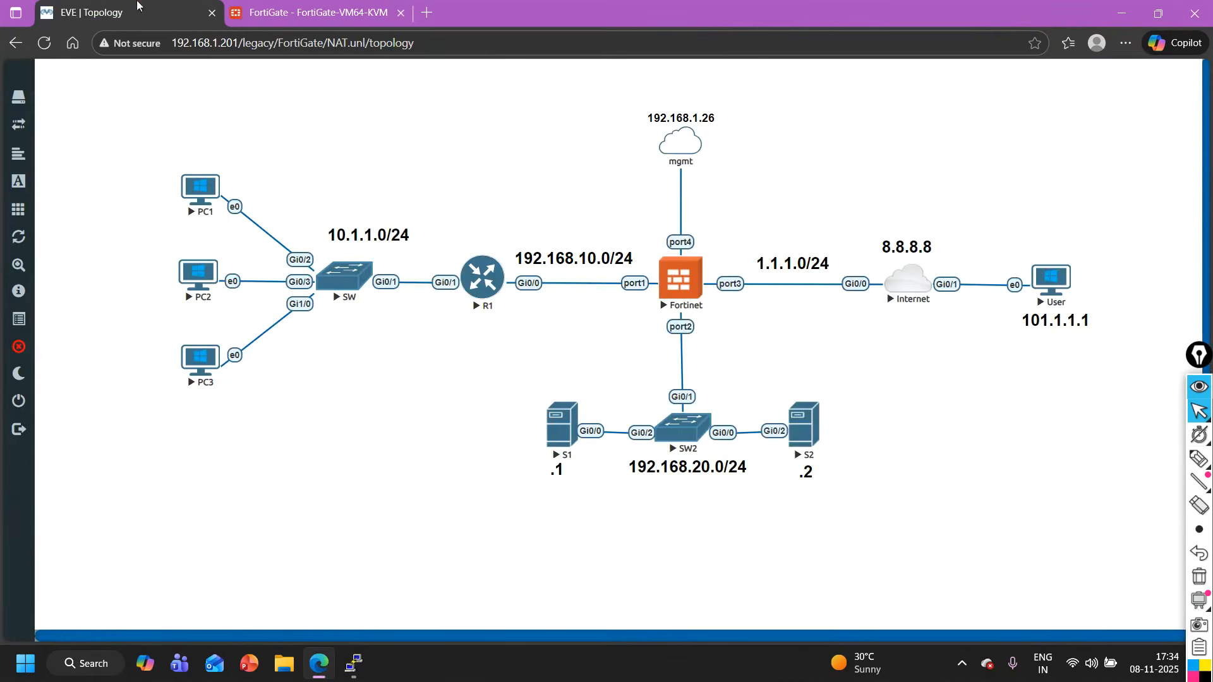
left_click(319, 9)
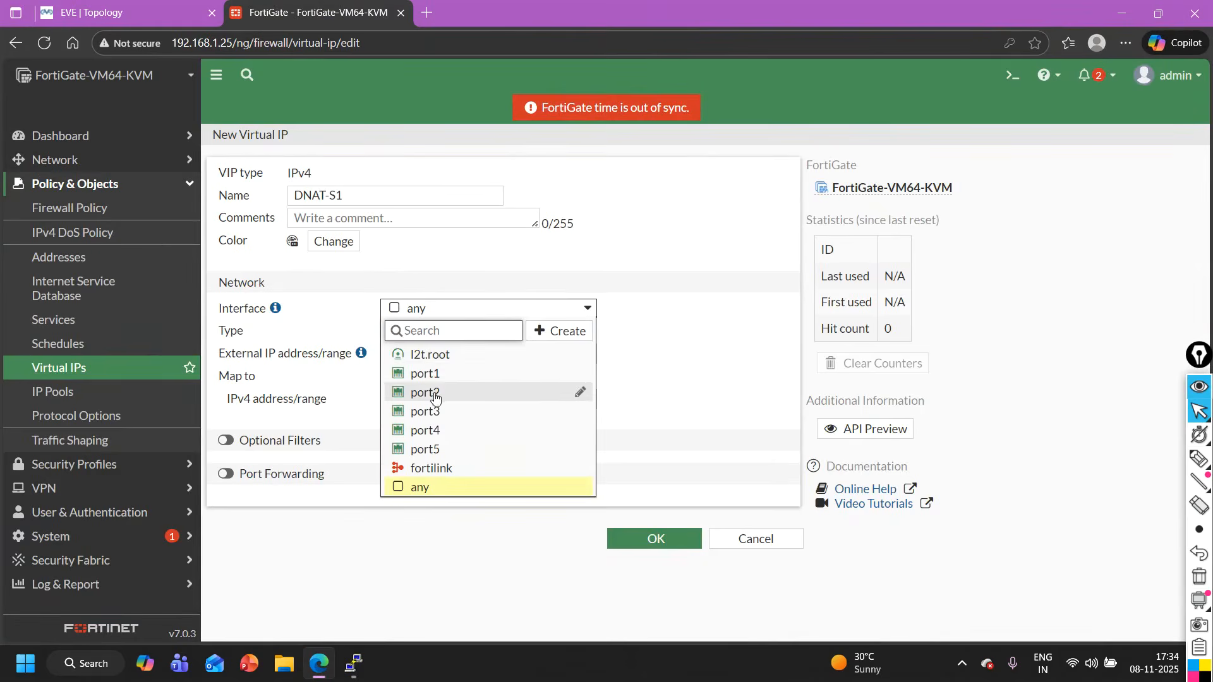
left_click(444, 415)
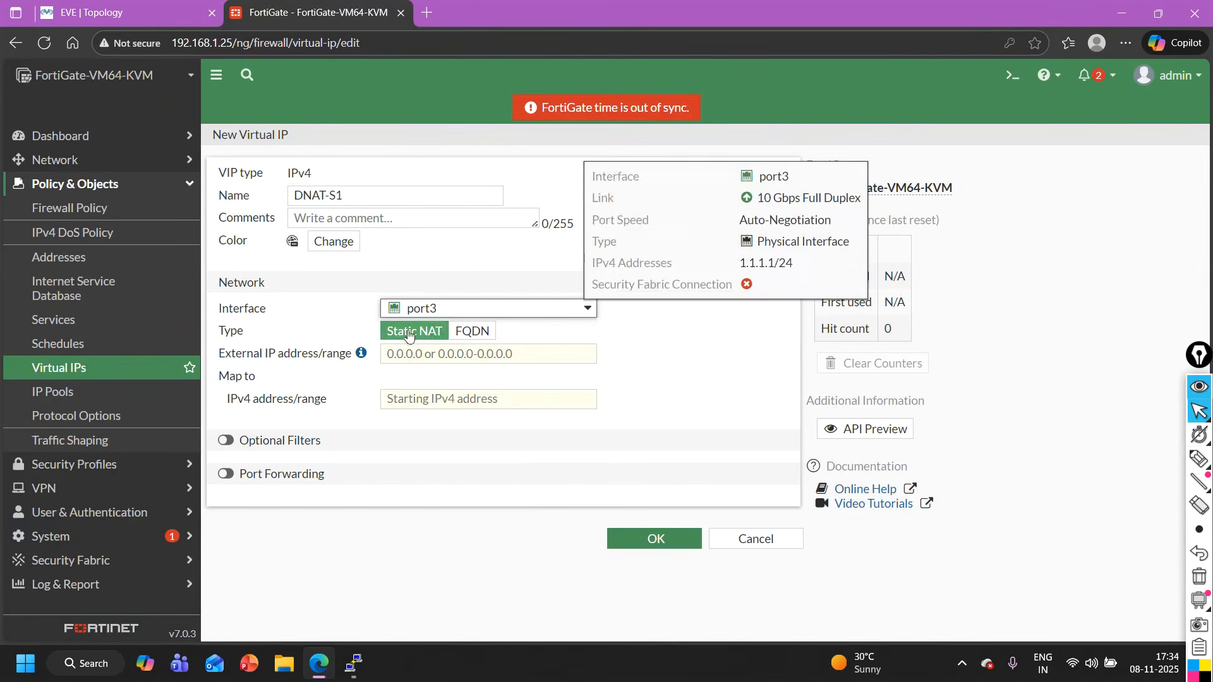
- Set the virtual IP's external address to 1.1.1.10 and map it to 192.168.20.1
left_click(432, 365)
type("1.1.1.10")
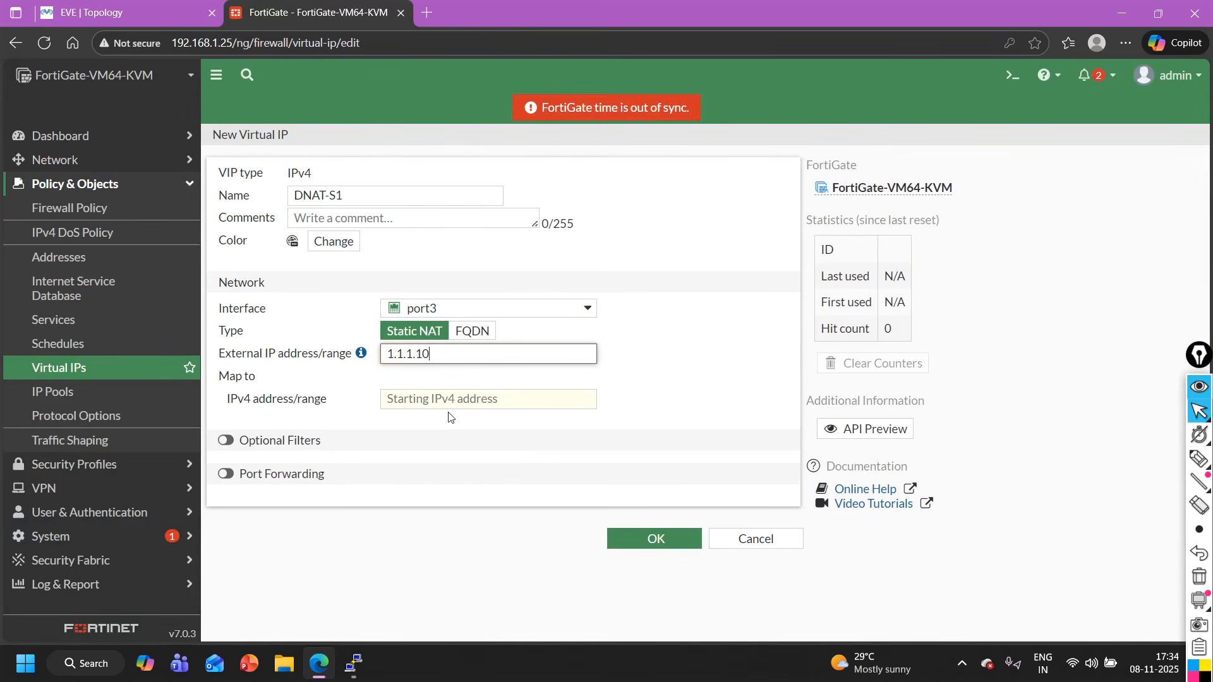
left_click(446, 406)
type("192.168.20.1")
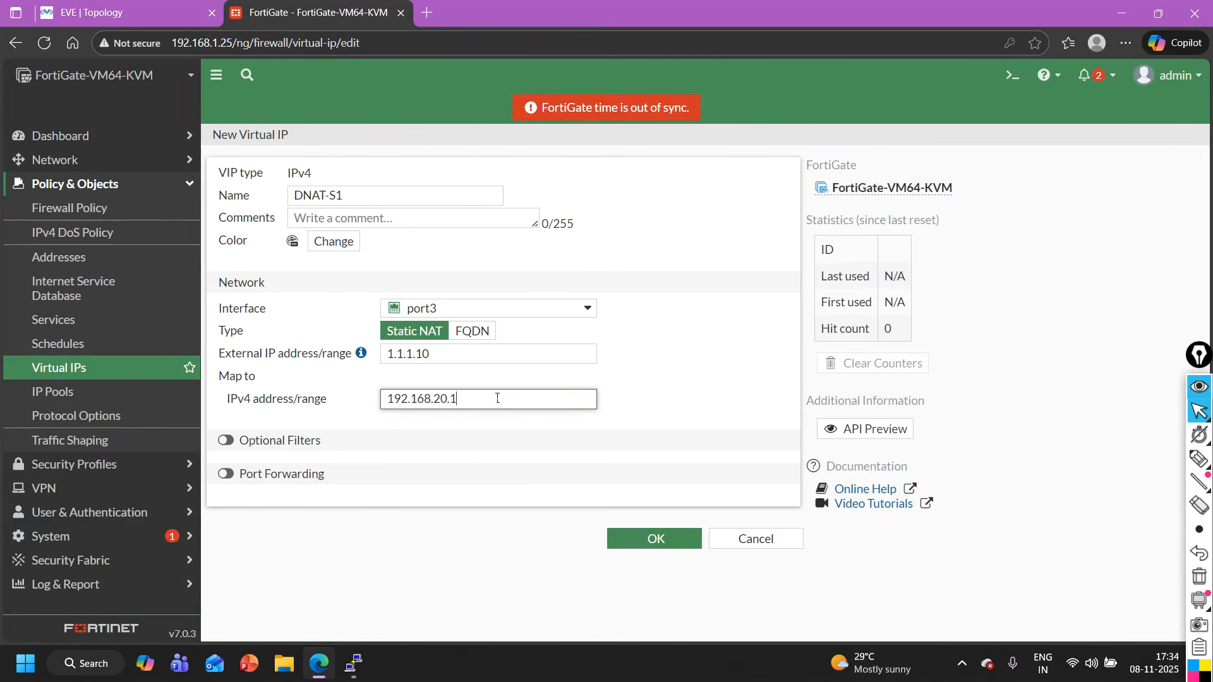
- Open server S1's console from the EVE-NG topology and bring up its command prompt
left_click(137, 5)
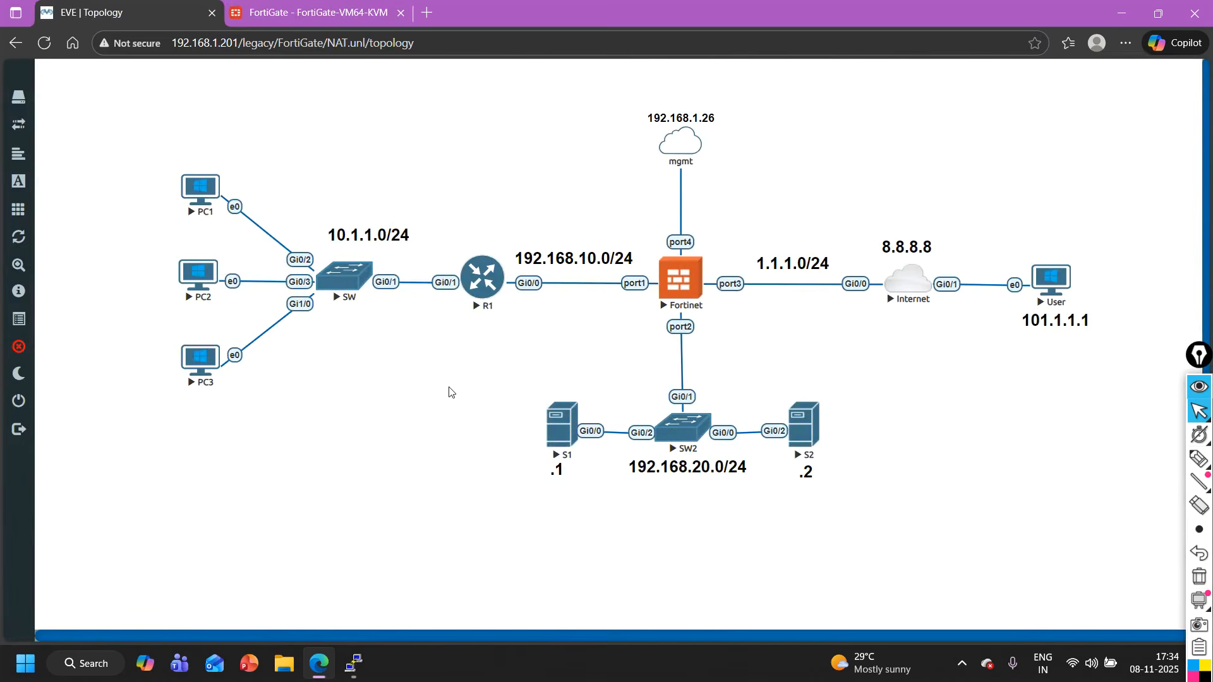
left_click_drag(449, 392, 584, 515)
left_click(562, 420)
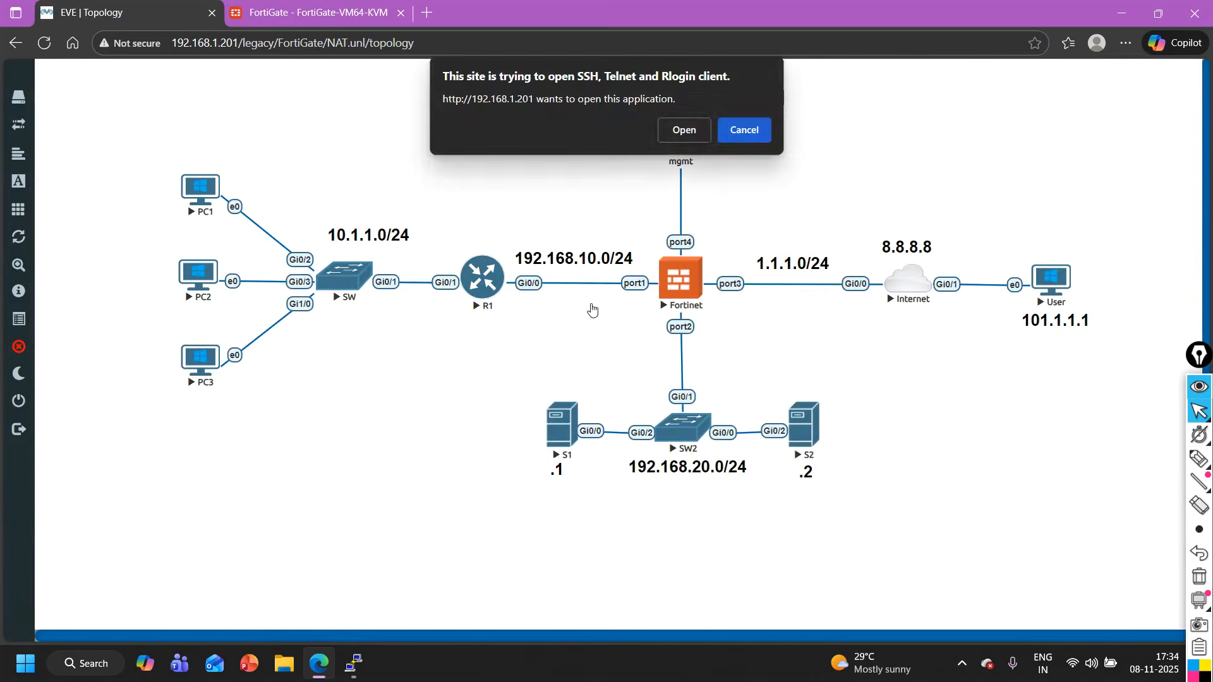
left_click(684, 130)
left_click_drag(530, 139, 557, 348)
key("Return")
key("Return")
key("Return")
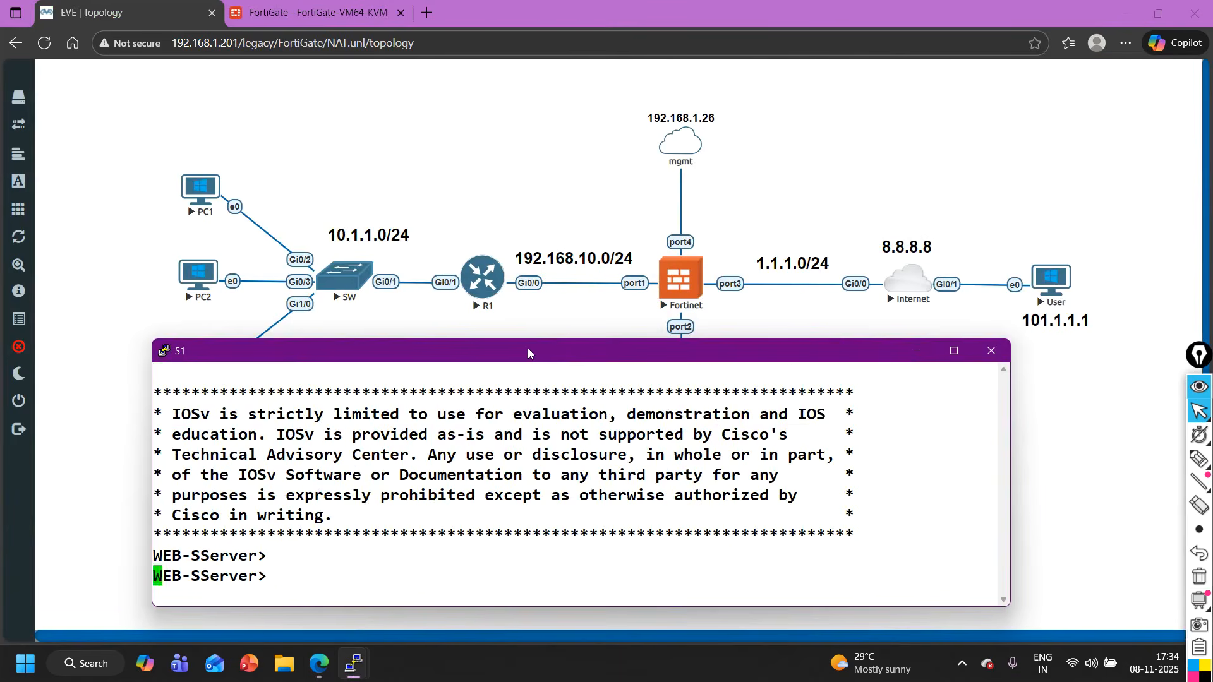
- Try to enter privileged mode on S1 with the EN command and the enable password
type("EN")
key("Return")
key("Return")
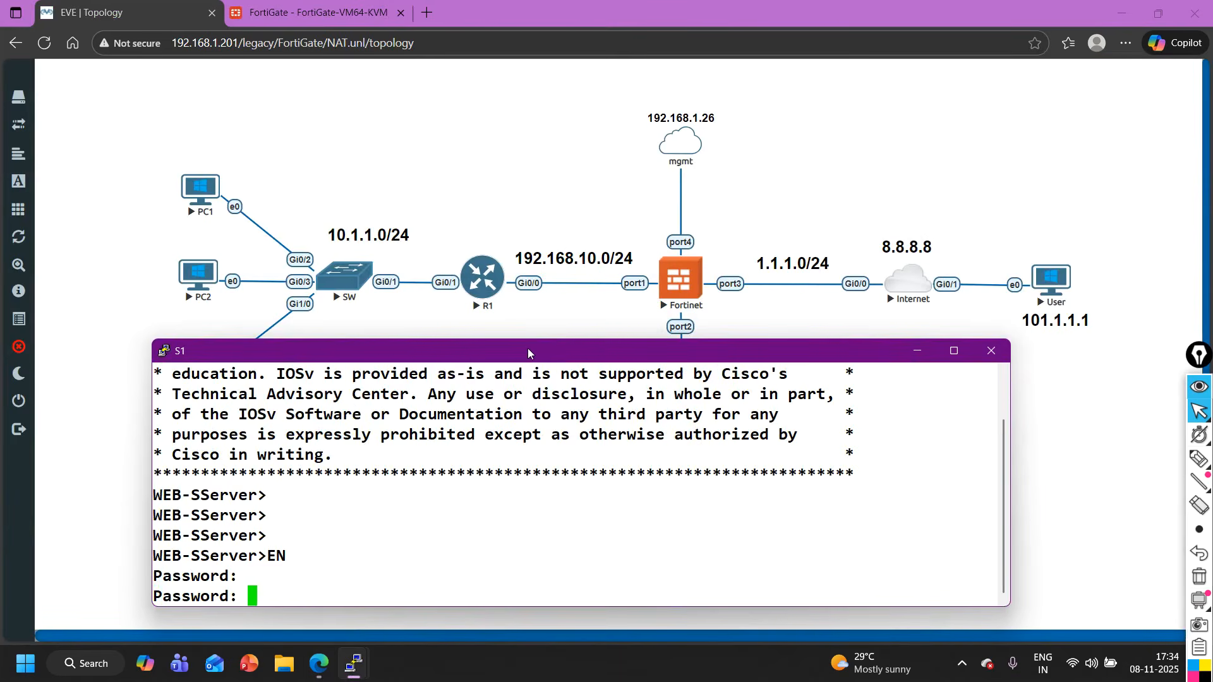
key("Return")
- Run EN again on S1 and enter the enable password to reach privileged mode
key("Return")
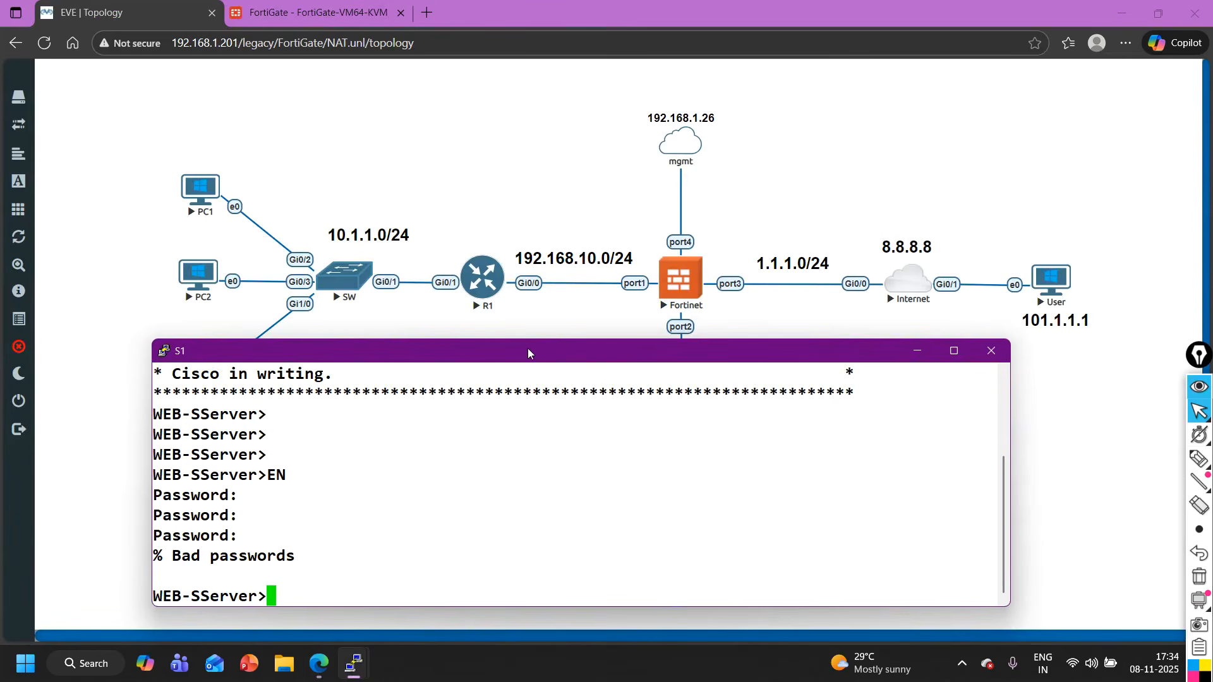
key("Return")
type("EN")
key("Return")
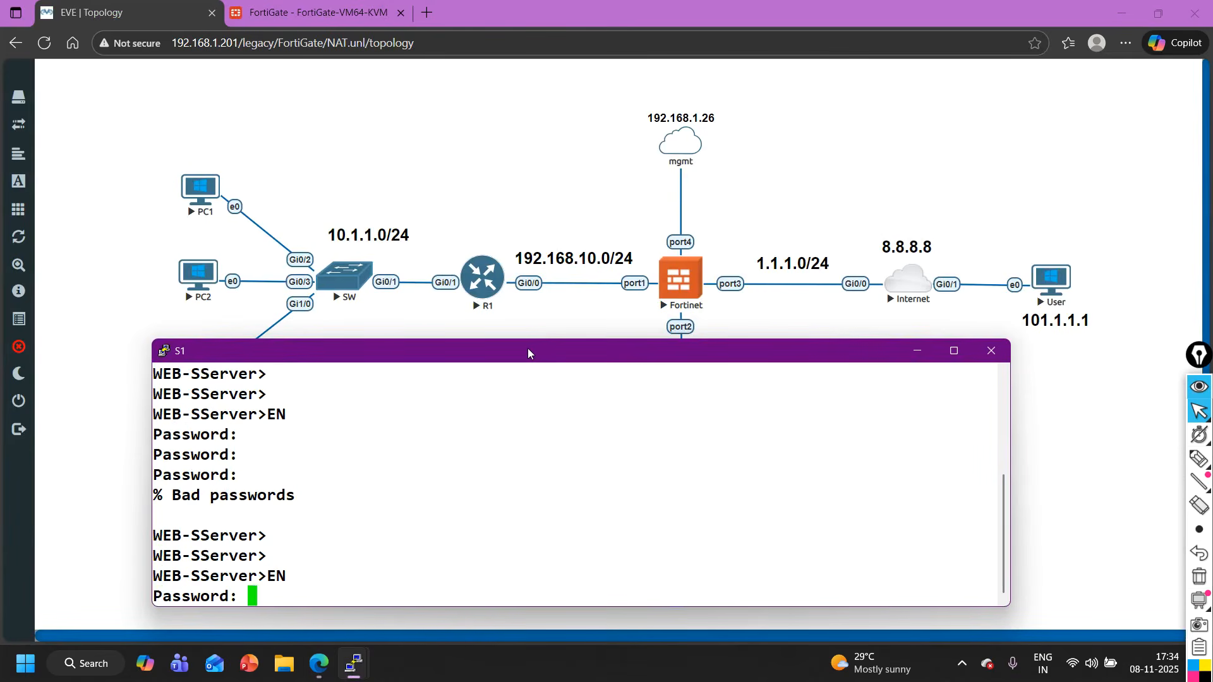
- Run show ip int br on S1 to check the GigabitEthernet0/0 address, and put the console away
key("Return")
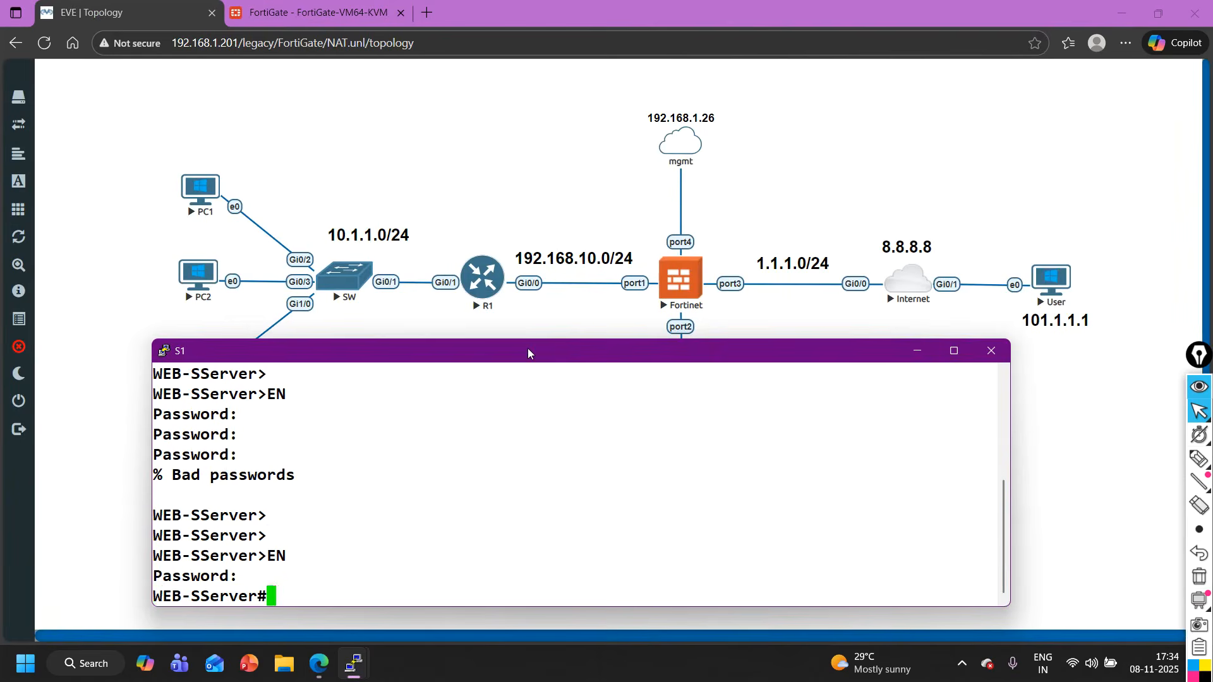
key("Return")
key("Return")
type("sh")
key("Tab")
type("ip int br")
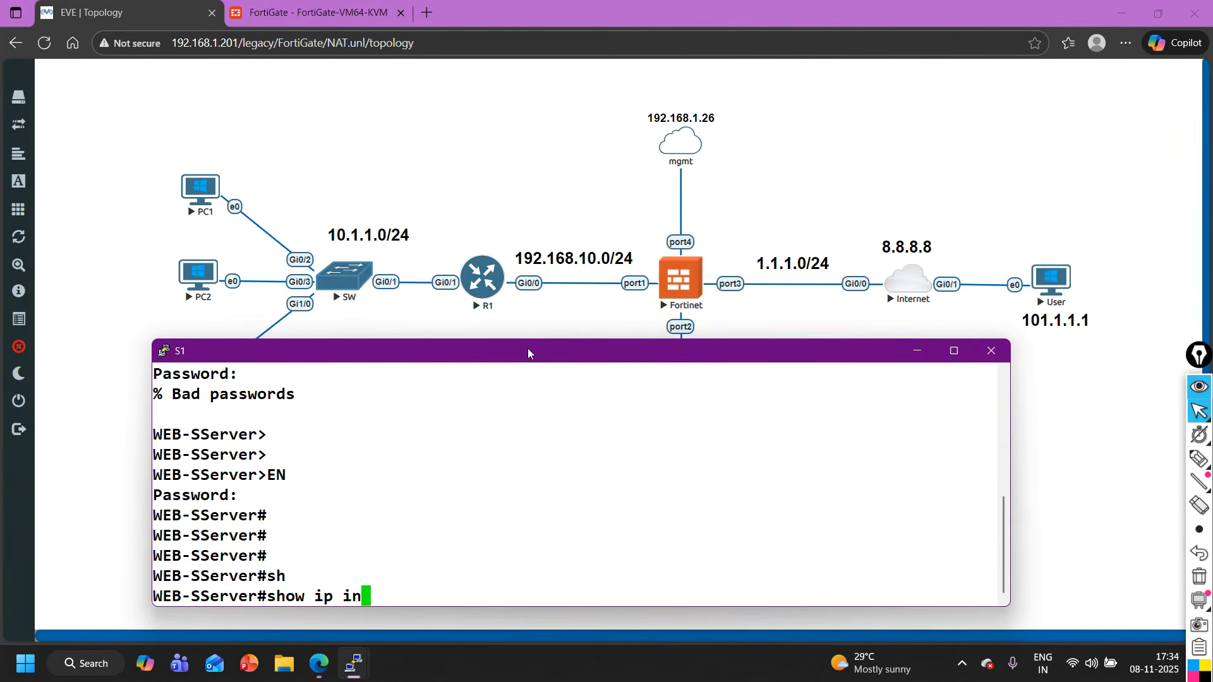
key("Return")
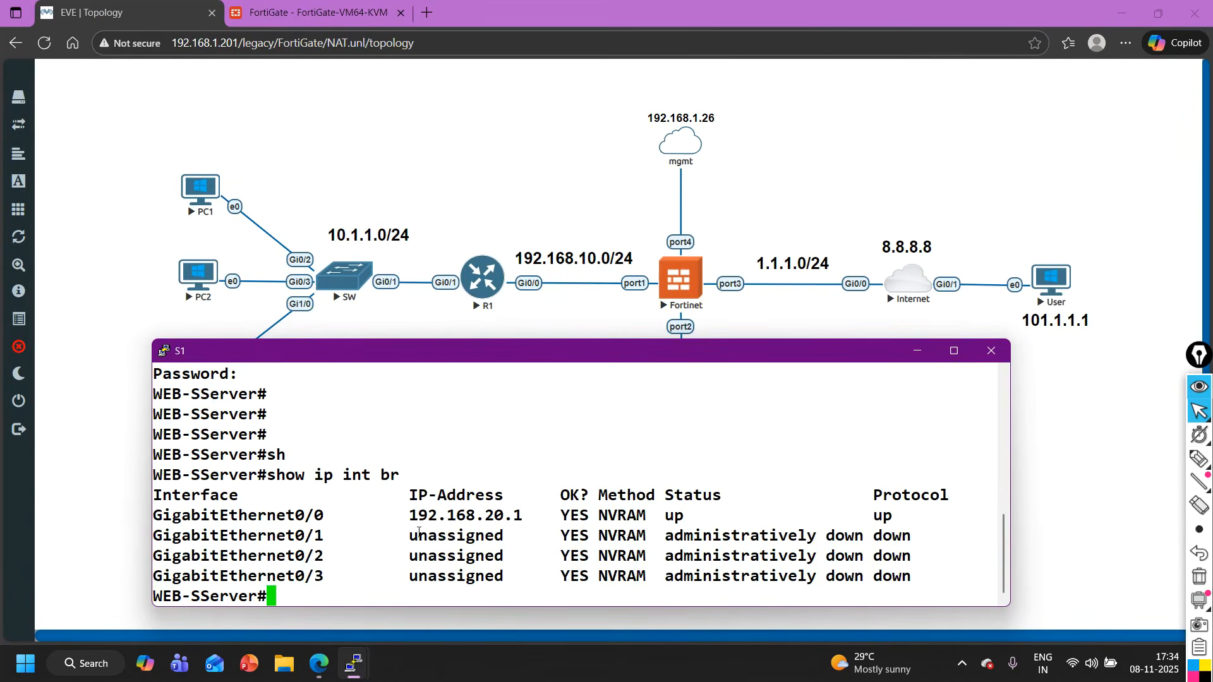
left_click_drag(400, 514, 524, 525)
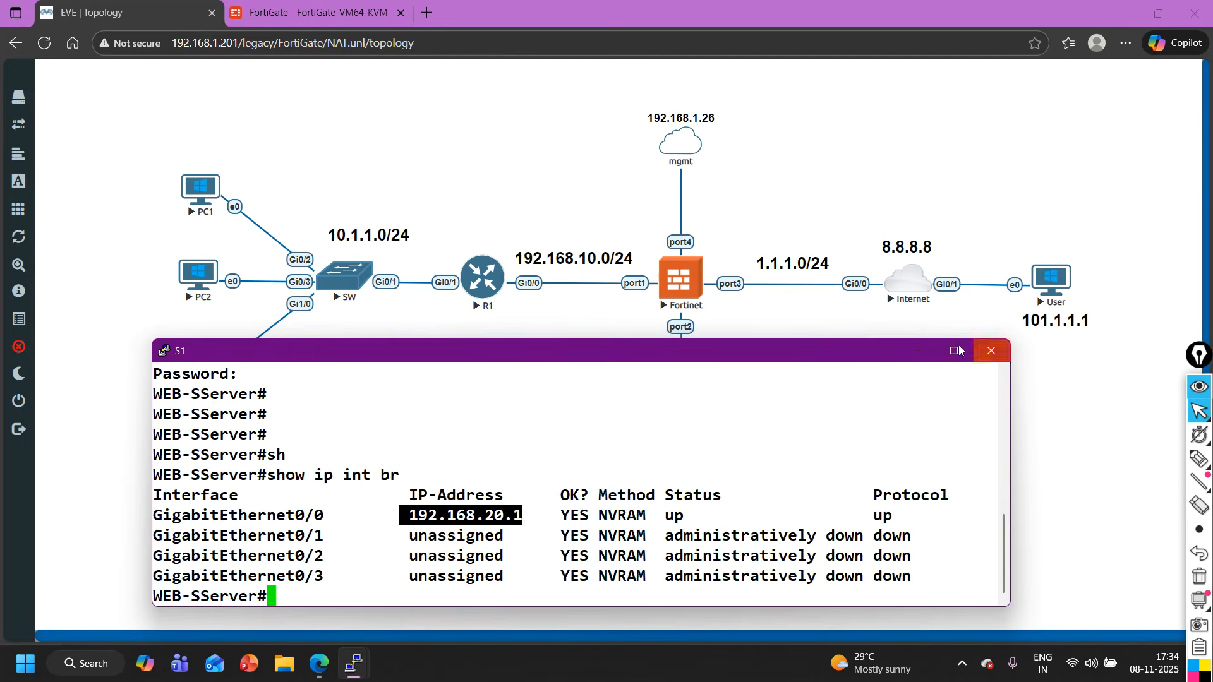
left_click(918, 352)
- Open server S2's console from the topology and answer no to the initial configuration dialog
left_click(806, 438)
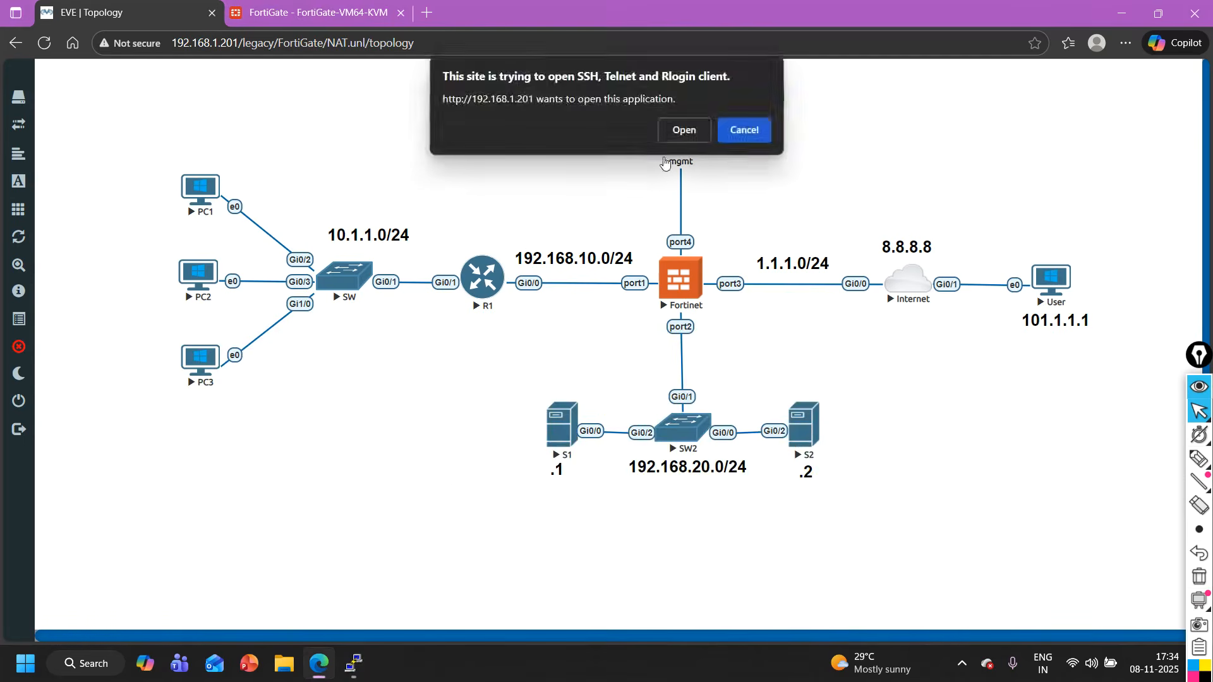
left_click(679, 131)
key("Return")
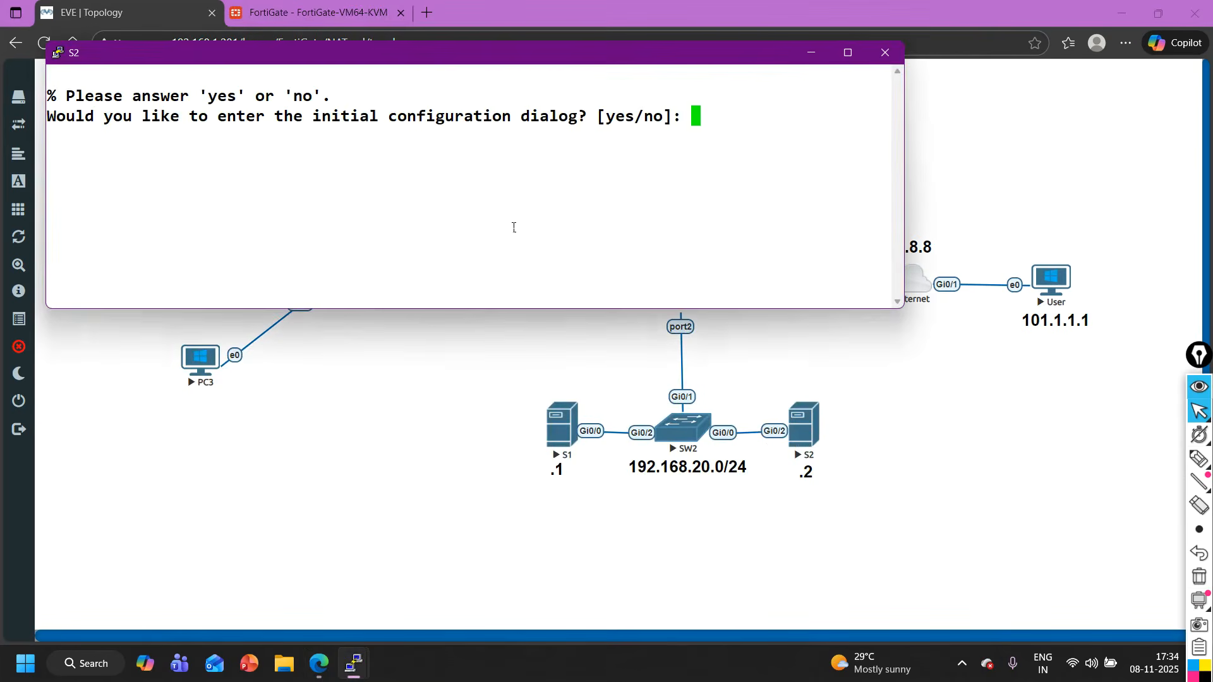
type("no")
key("Return")
left_click_drag(654, 60, 725, 166)
left_click_drag(800, 348, 800, 346)
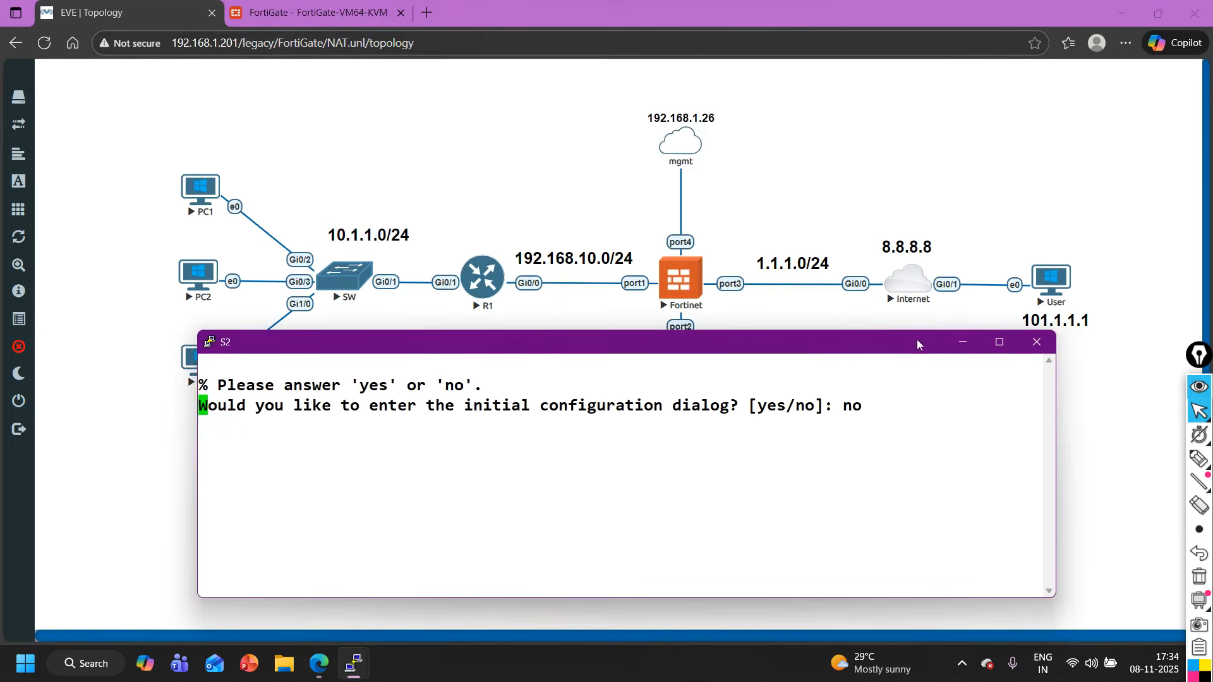
left_click(957, 342)
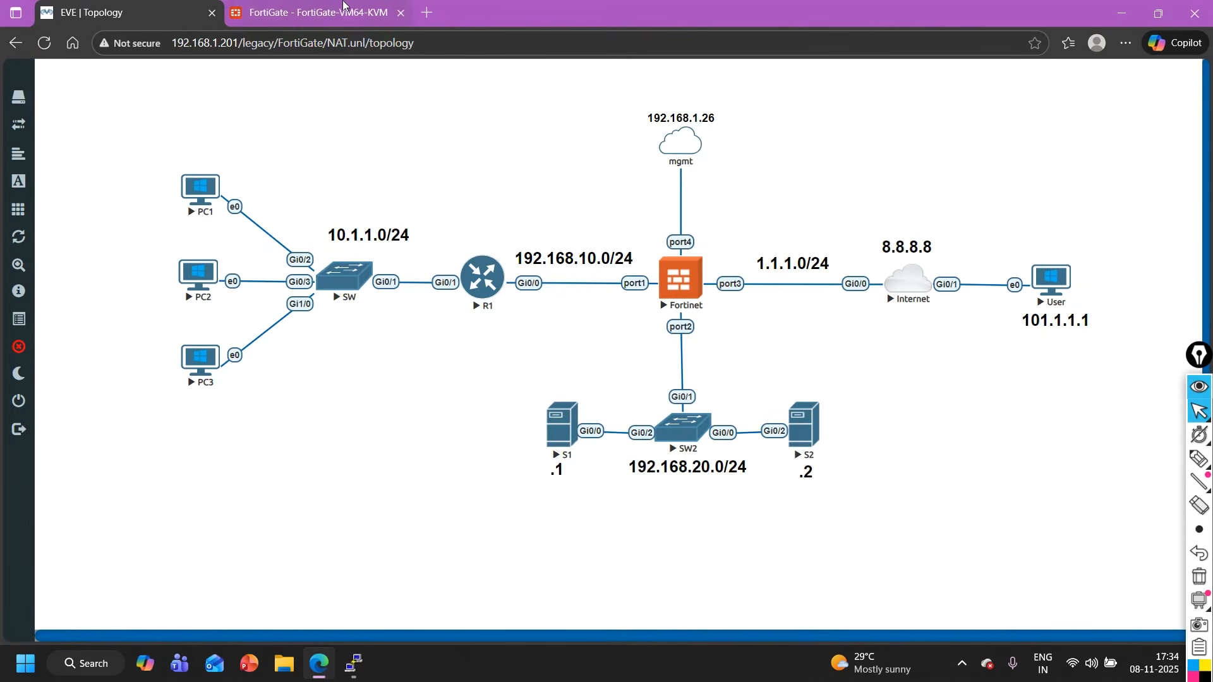
- Return to the FortiGate DNAT-S1 virtual IP and enable TCP port forwarding with external service port 8080
left_click(266, 4)
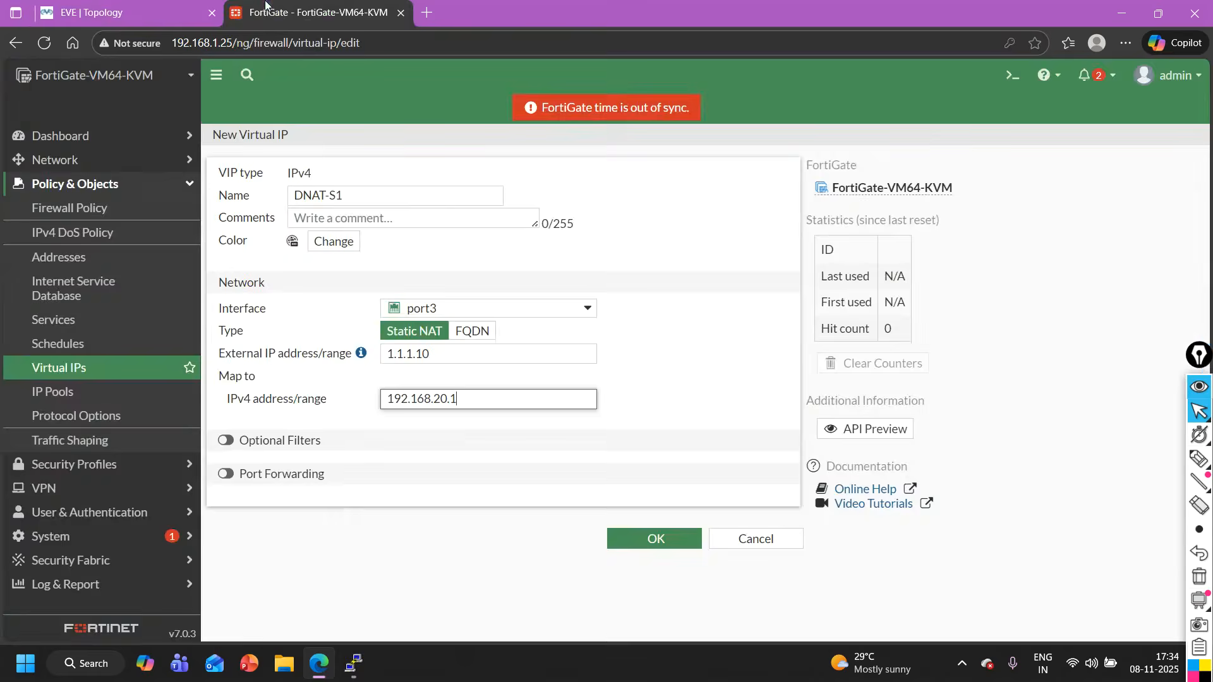
left_click_drag(487, 406, 353, 399)
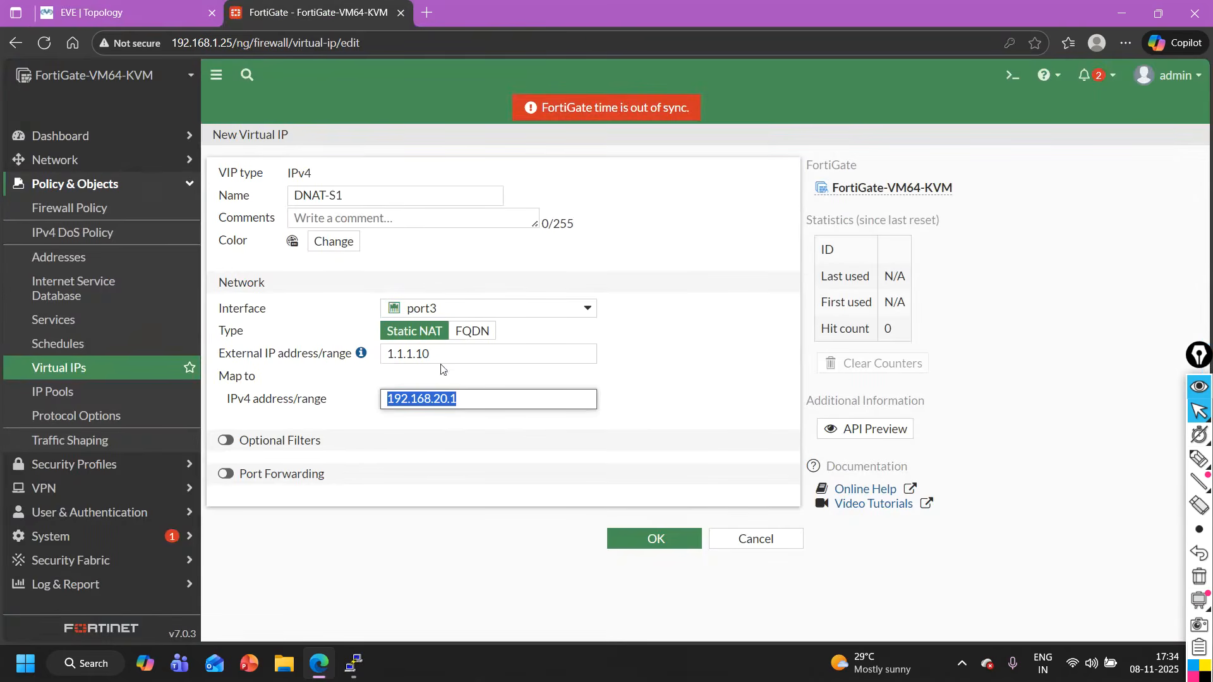
left_click_drag(441, 355, 349, 357)
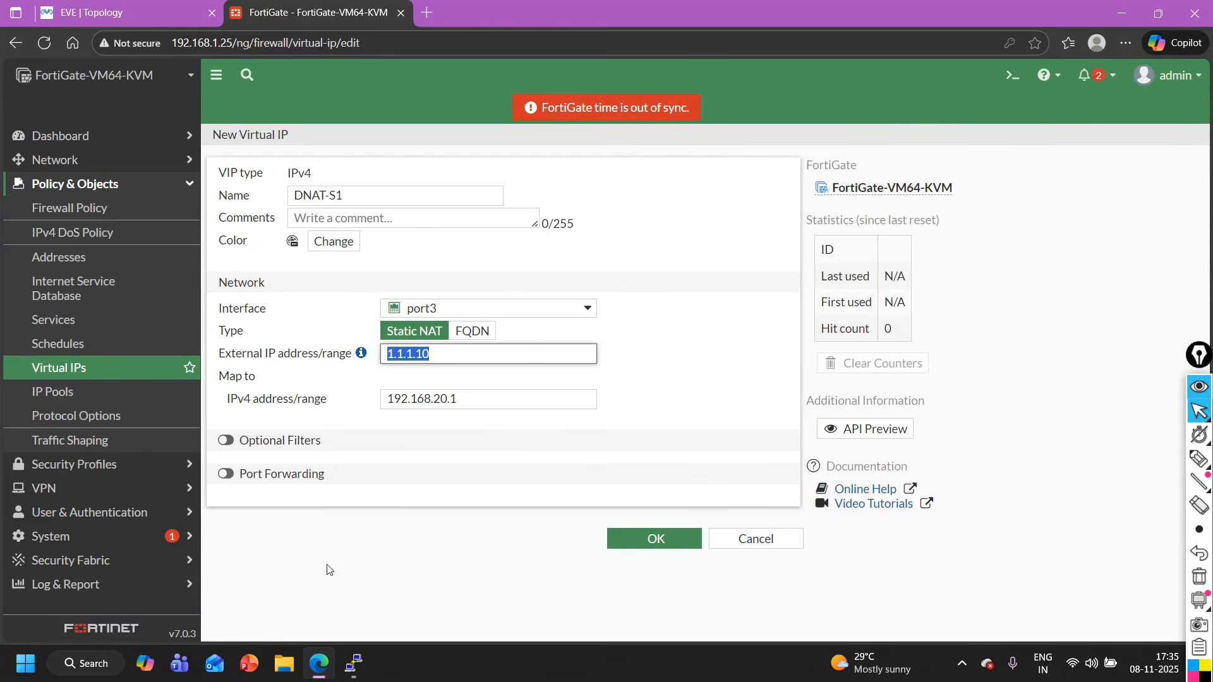
left_click(234, 478)
left_click(228, 474)
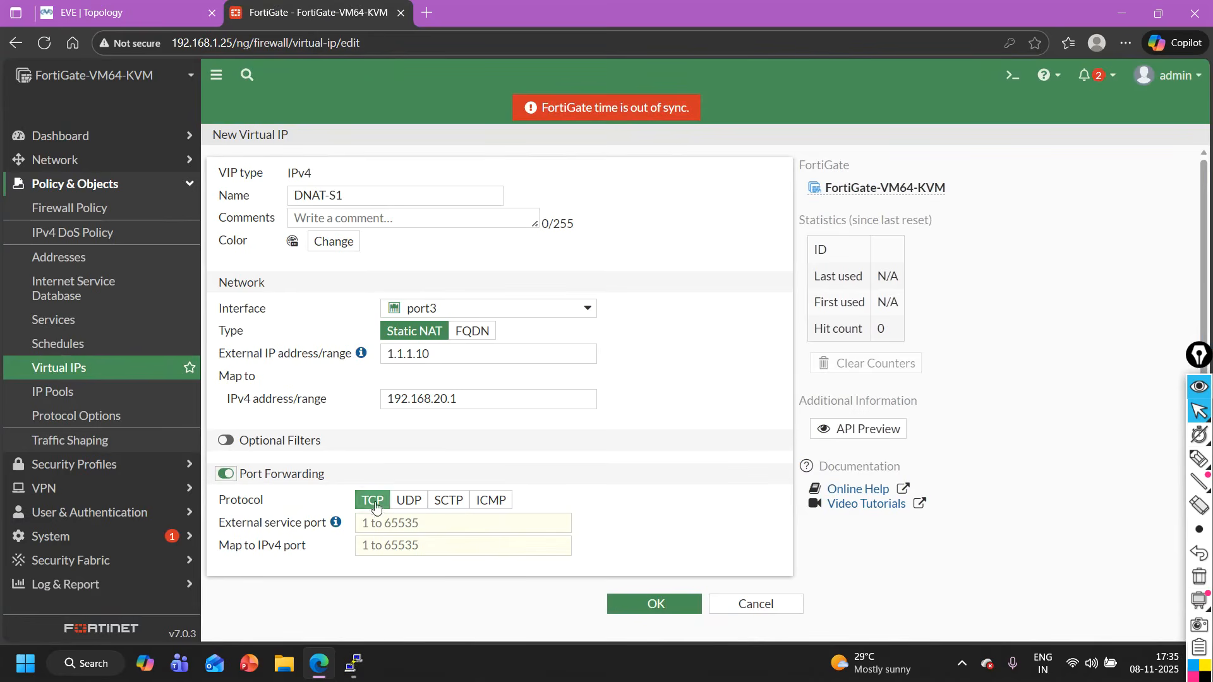
left_click(407, 532)
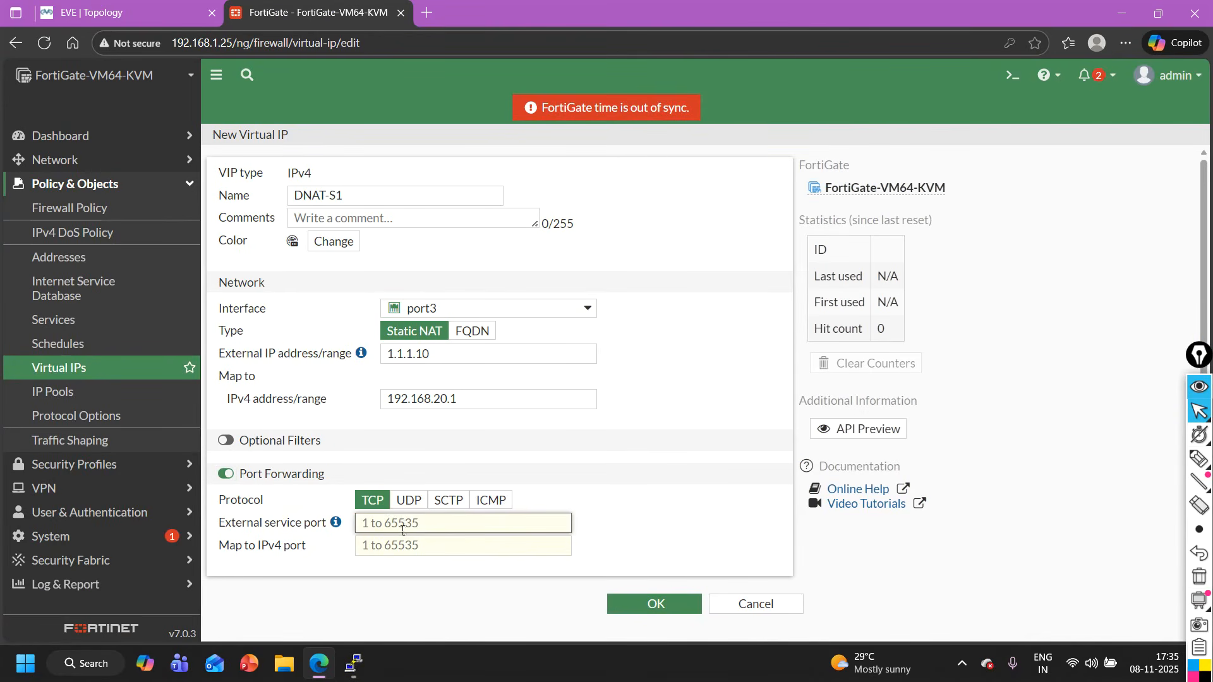
type("8080")
- Map the DNAT-S1 forwarding to IPv4 port 23 and save the virtual IP
left_click(161, 10)
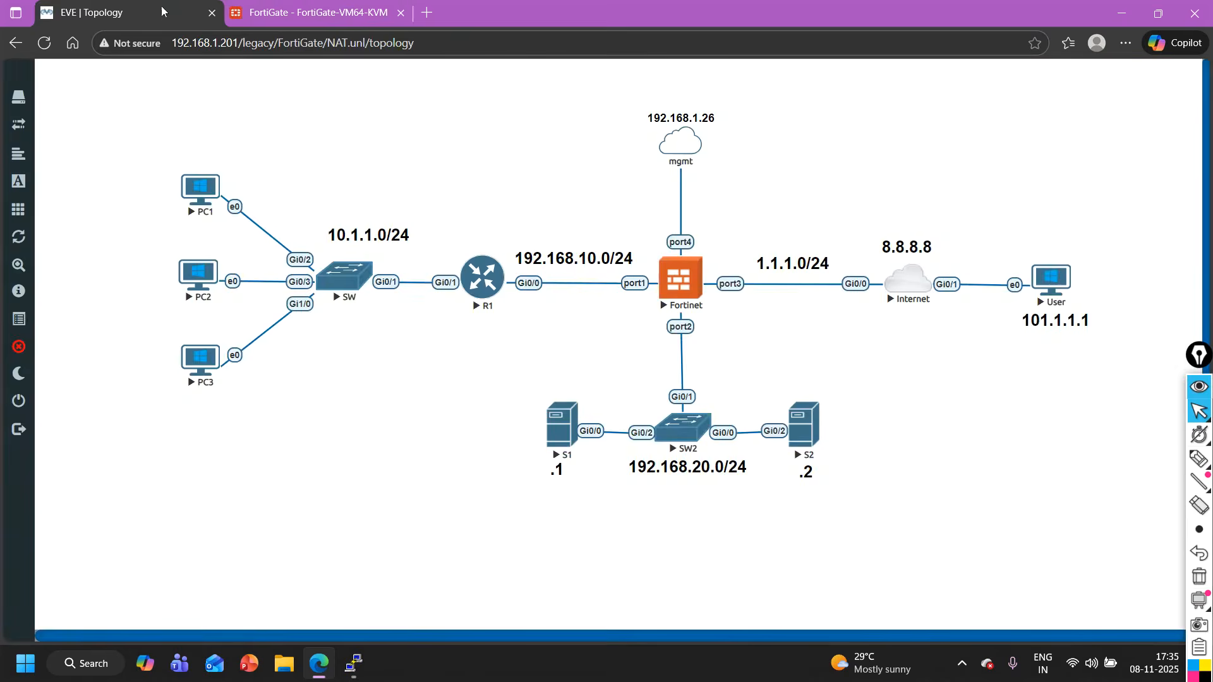
left_click(344, 9)
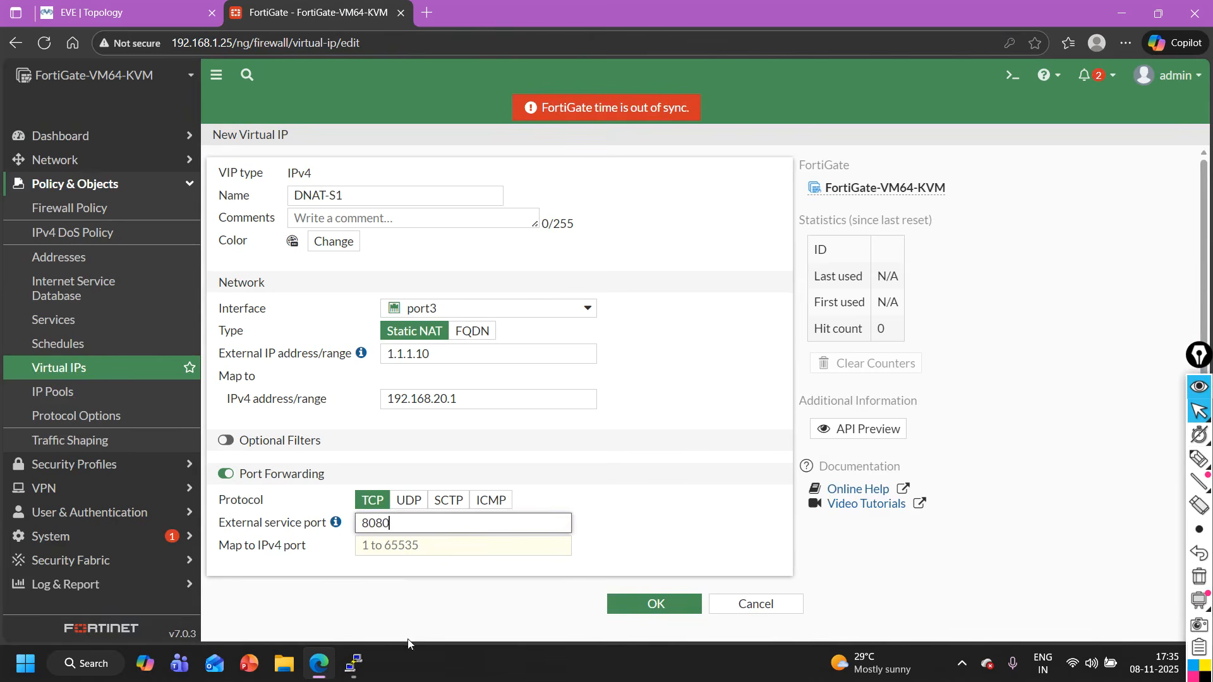
left_click(434, 552)
type("23")
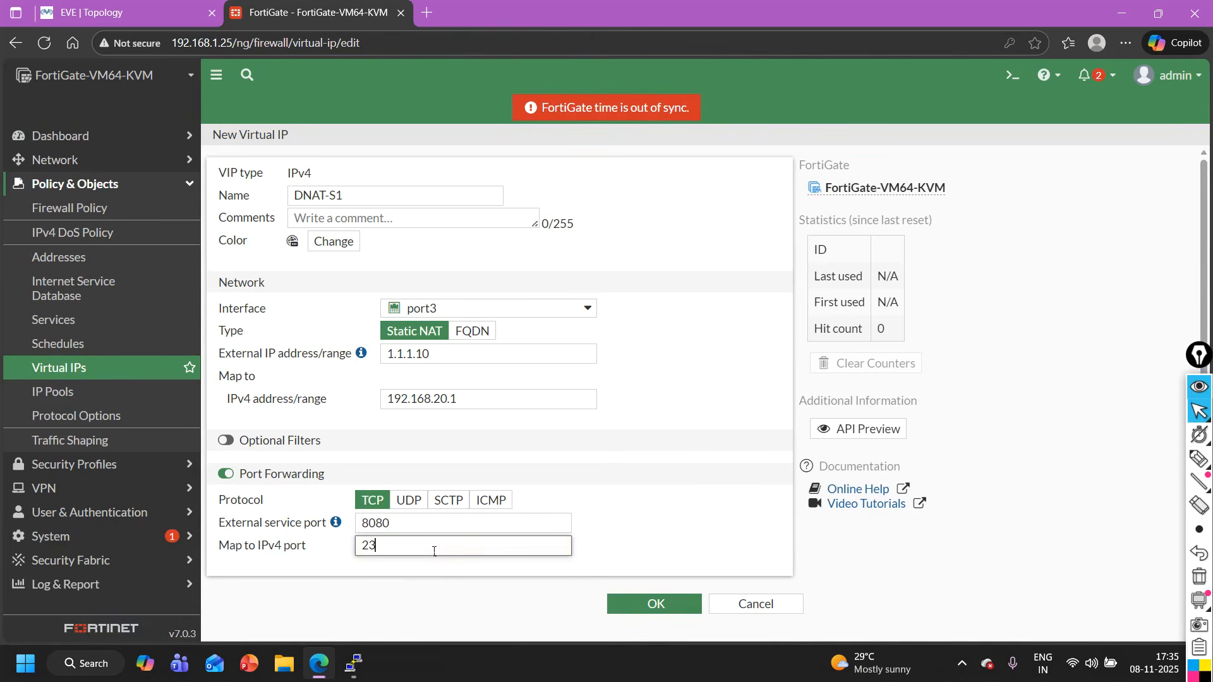
left_click(145, 11)
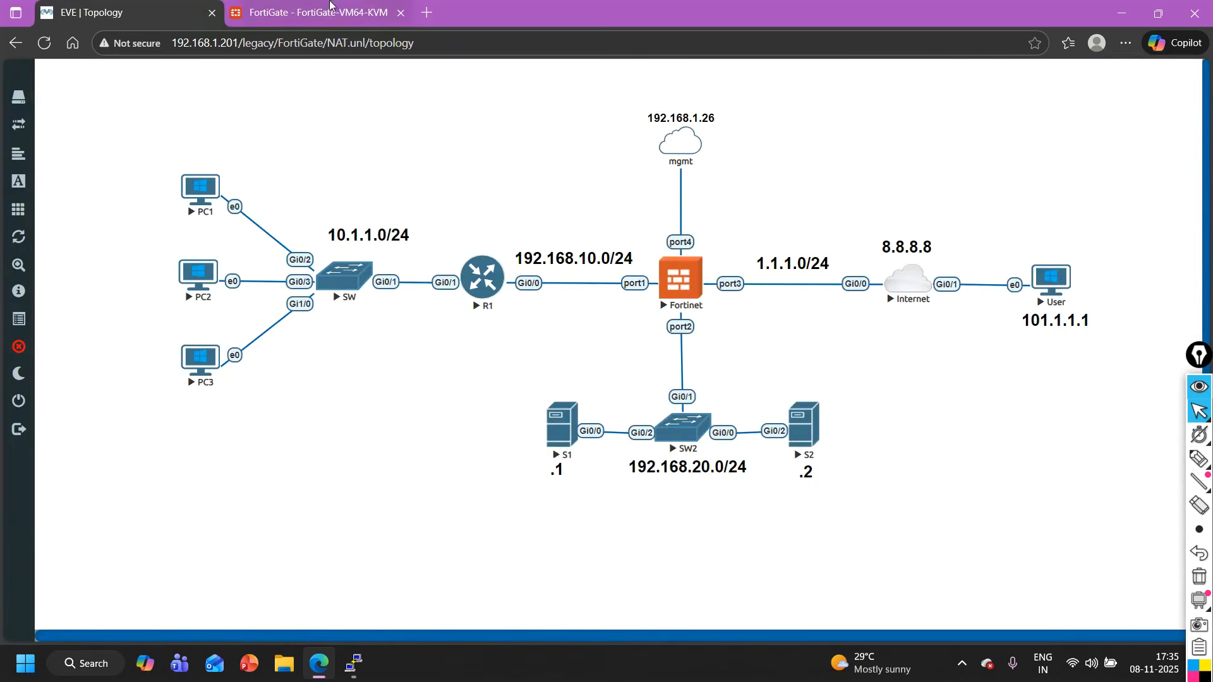
key("ctrl+Tab")
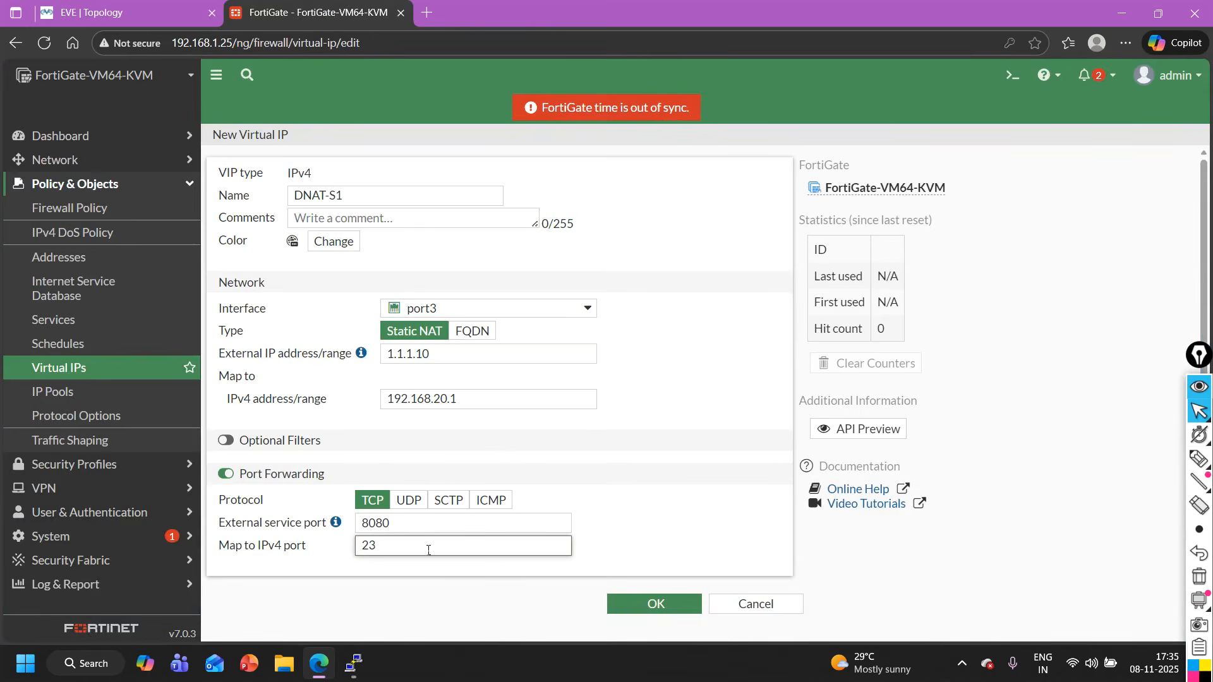
key("ctrl+Tab")
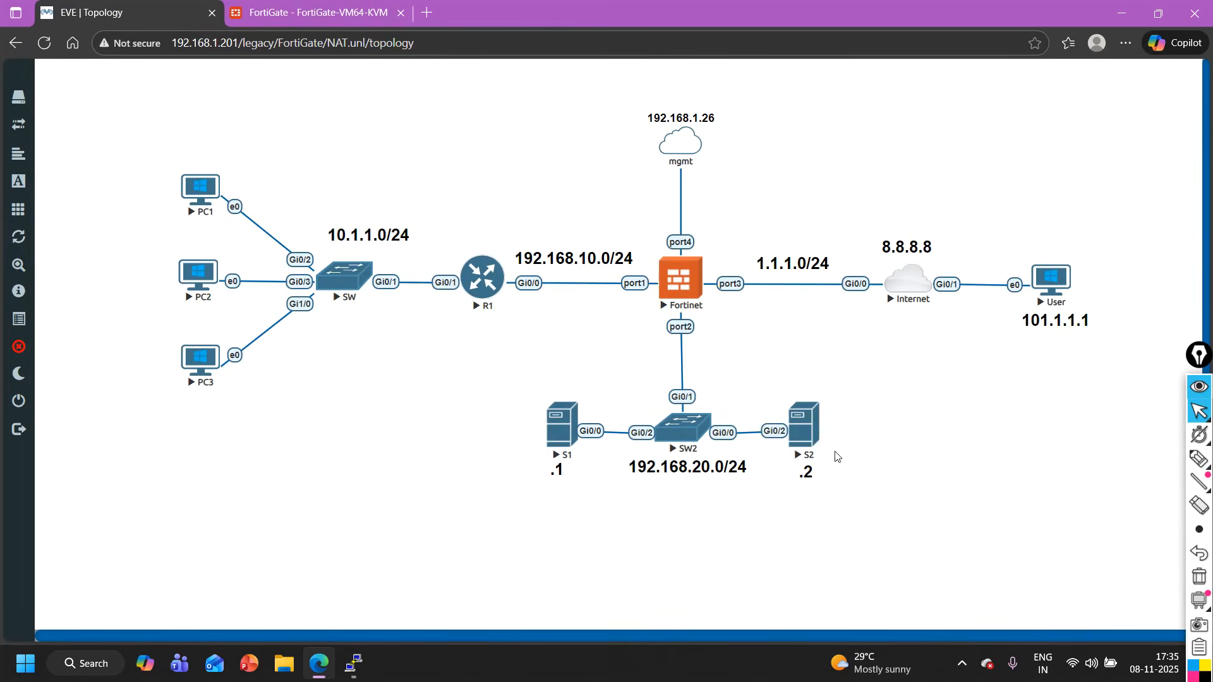
left_click(330, 8)
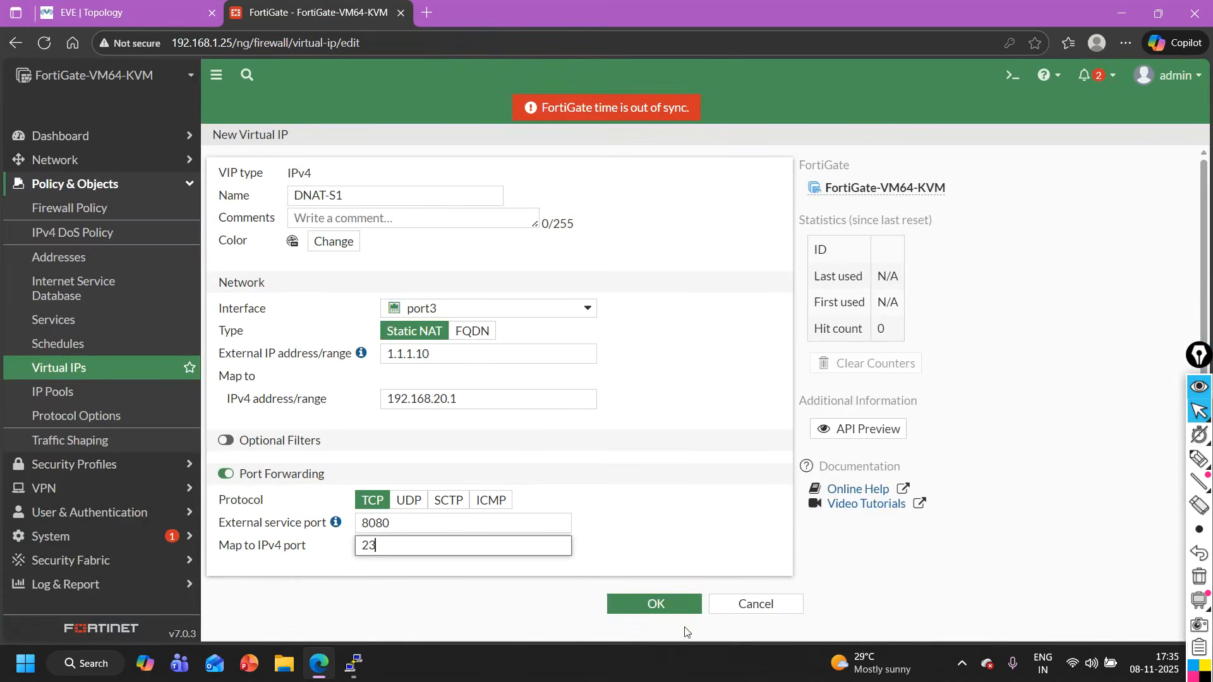
left_click(655, 602)
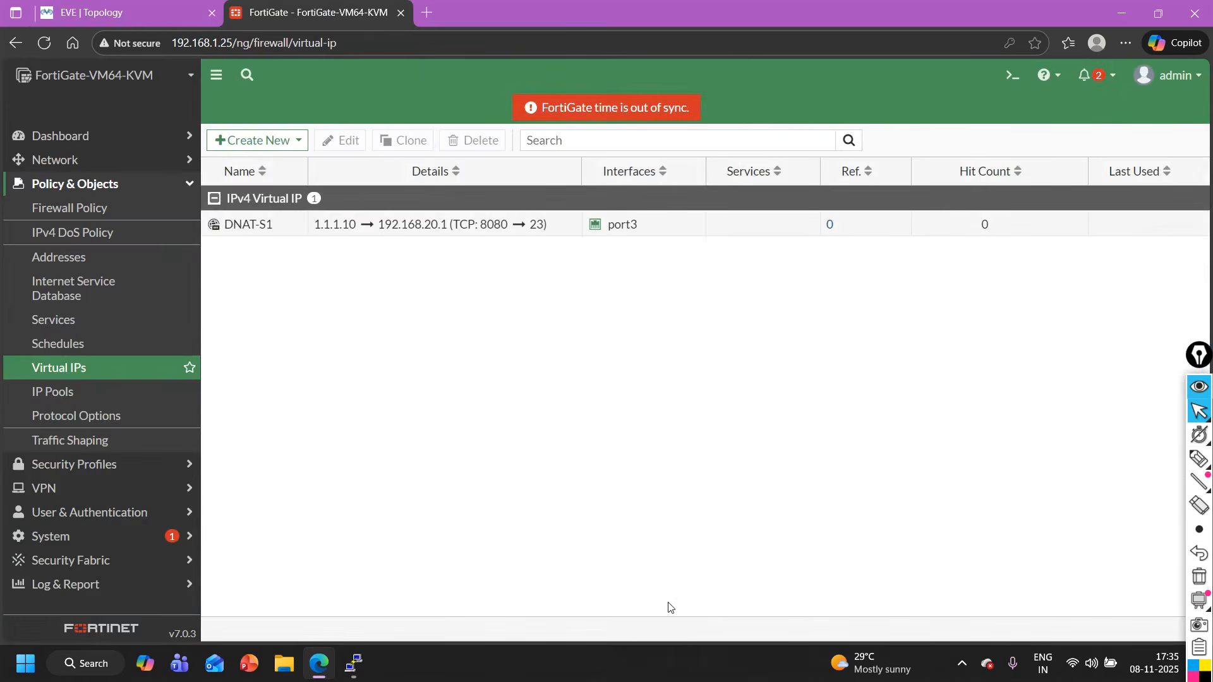
- Create a second virtual IP named DNAT-S2 on interface port3
left_click(260, 144)
left_click(262, 166)
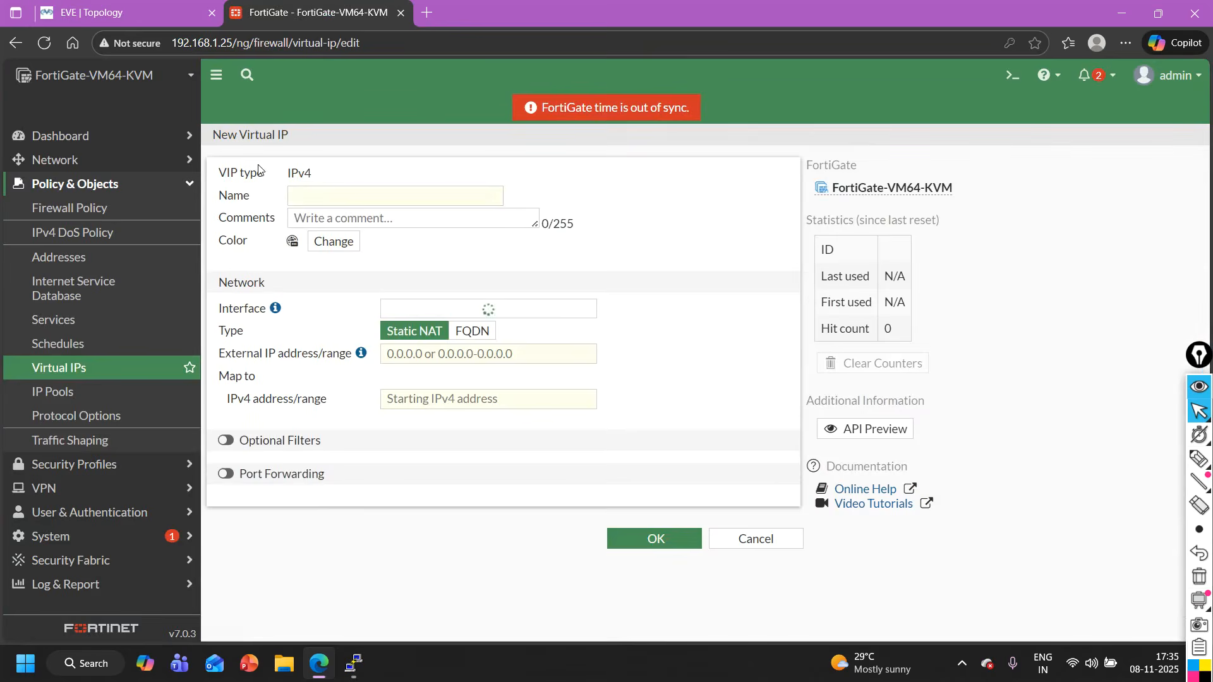
left_click(372, 200)
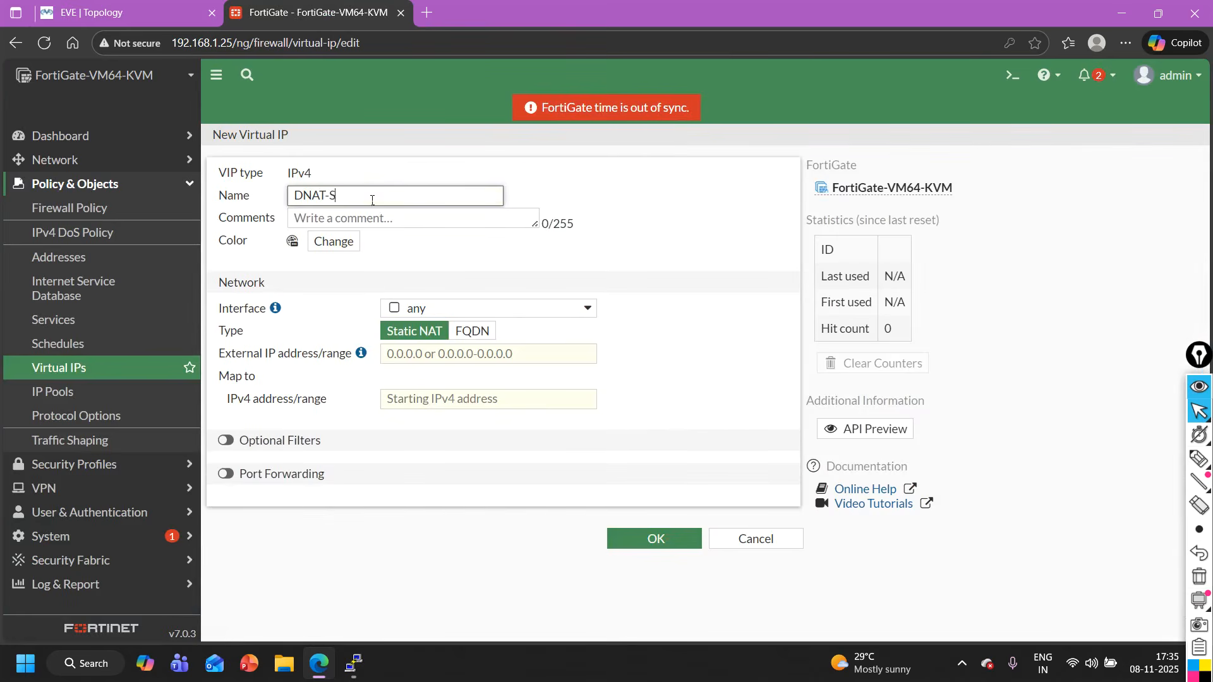
left_click(440, 308)
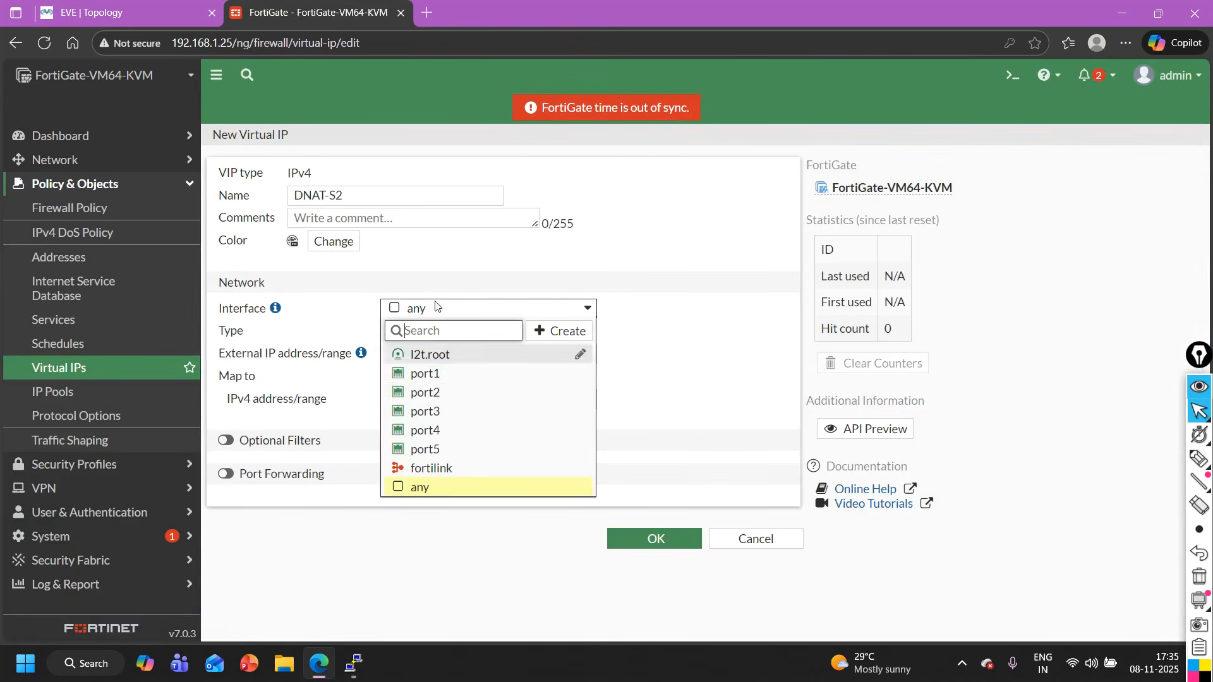
left_click(430, 414)
- Set DNAT-S2's external IP address to 1.1.1.10
left_click(438, 358)
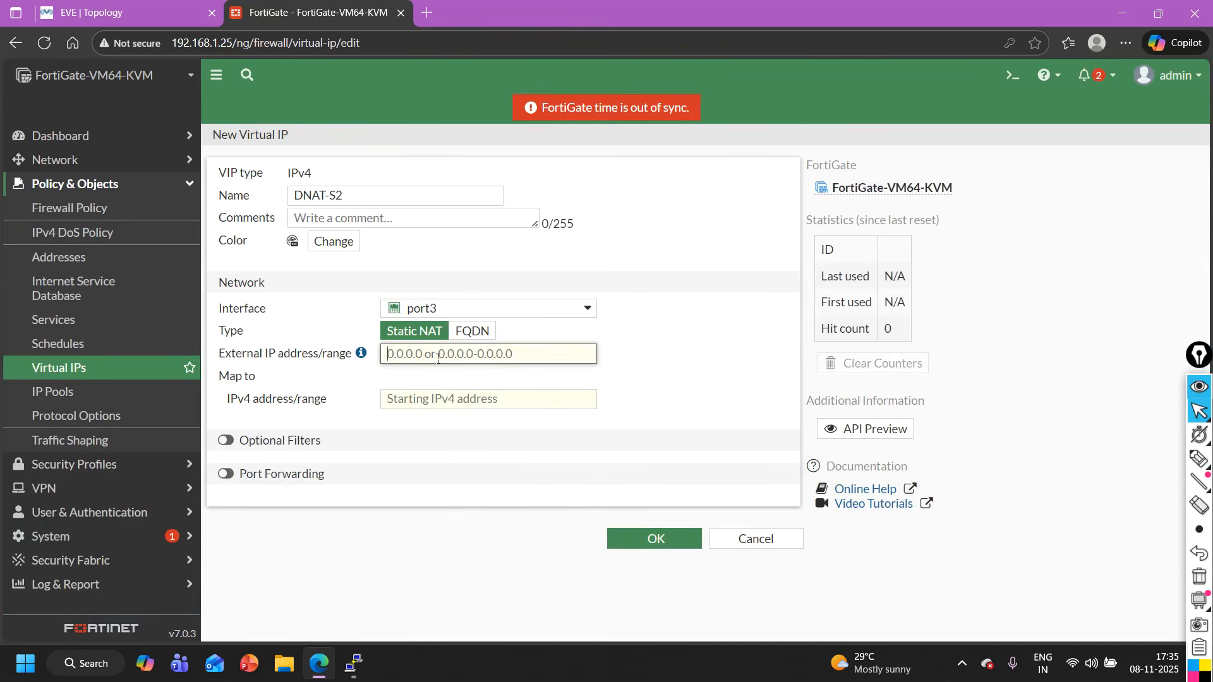
type("1")
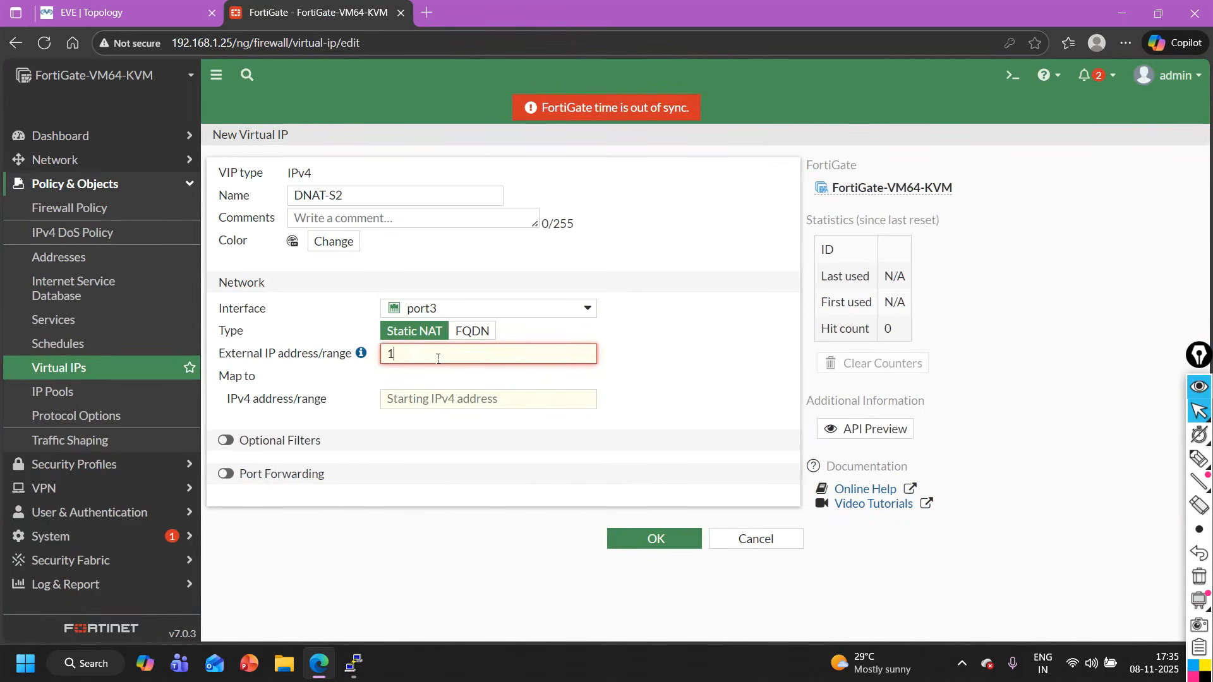
type(".1.1.10")
left_click(435, 372)
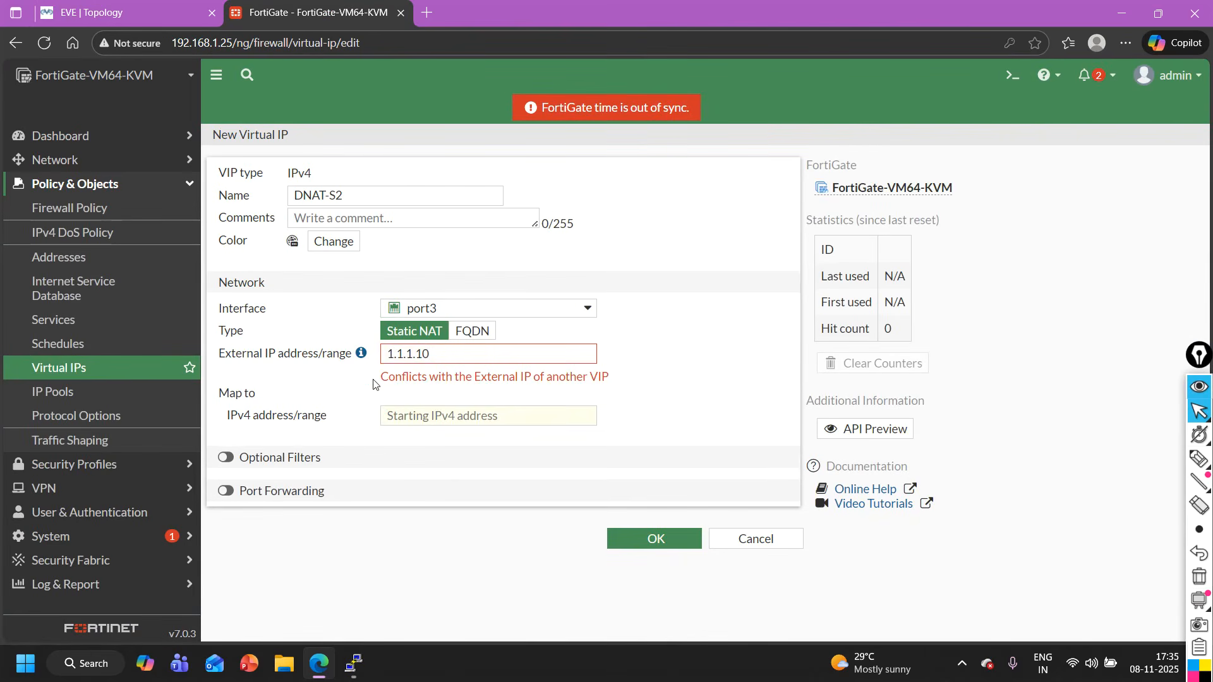
left_click_drag(373, 384, 637, 381)
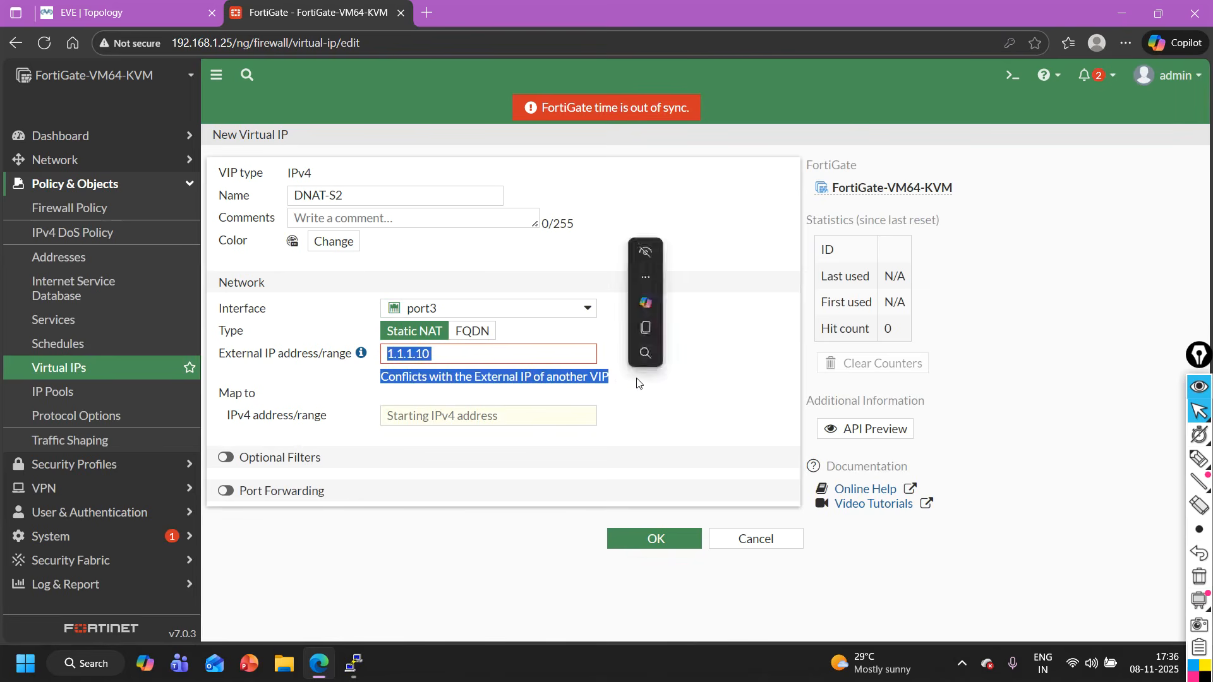
left_click(456, 354)
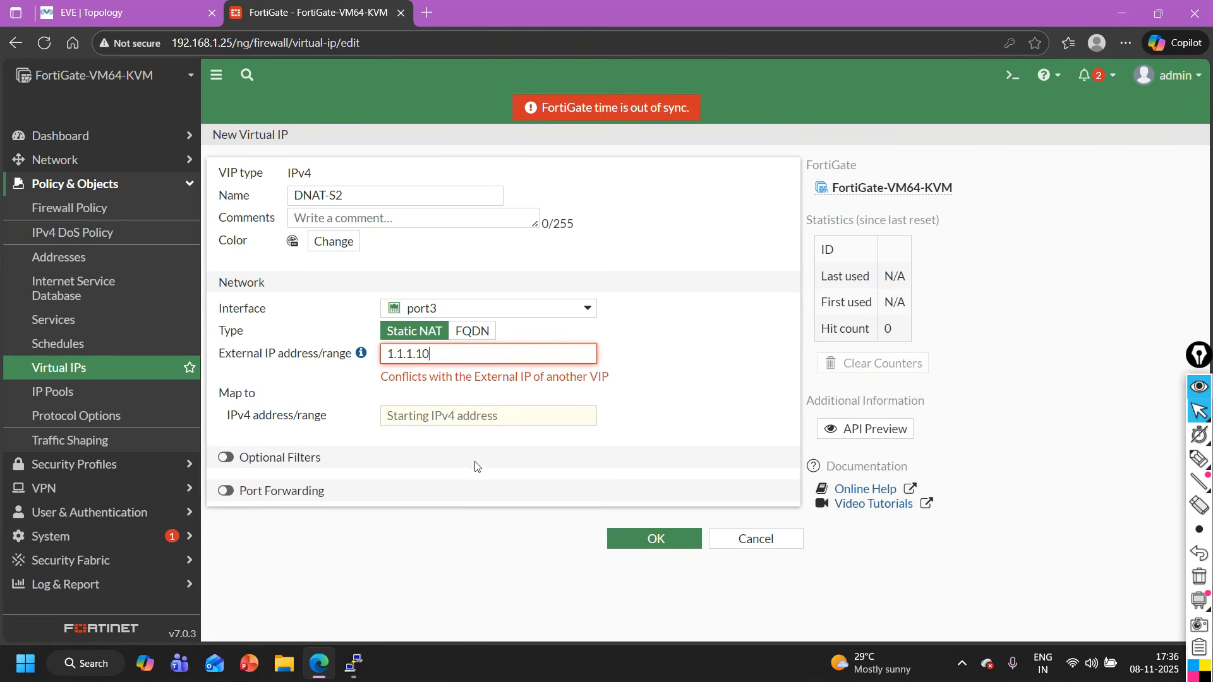
- Enable port forwarding for DNAT-S2 and set its mapped IPv4 address to 192.168.20.2
left_click(229, 493)
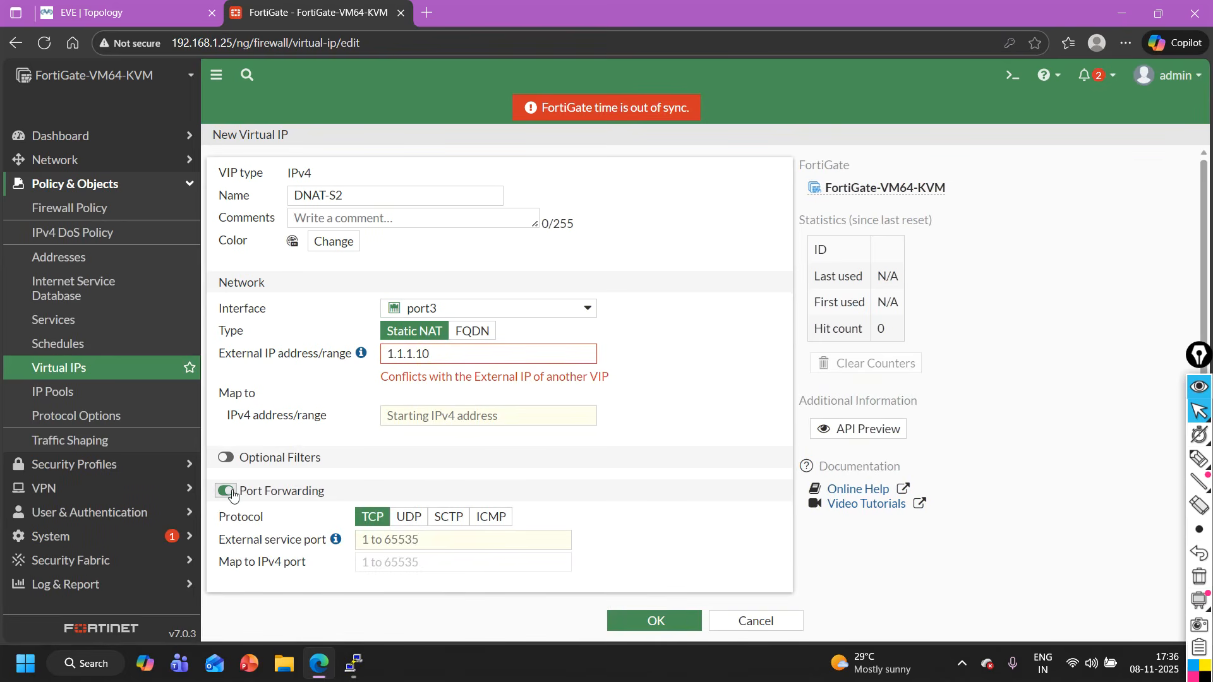
left_click(423, 420)
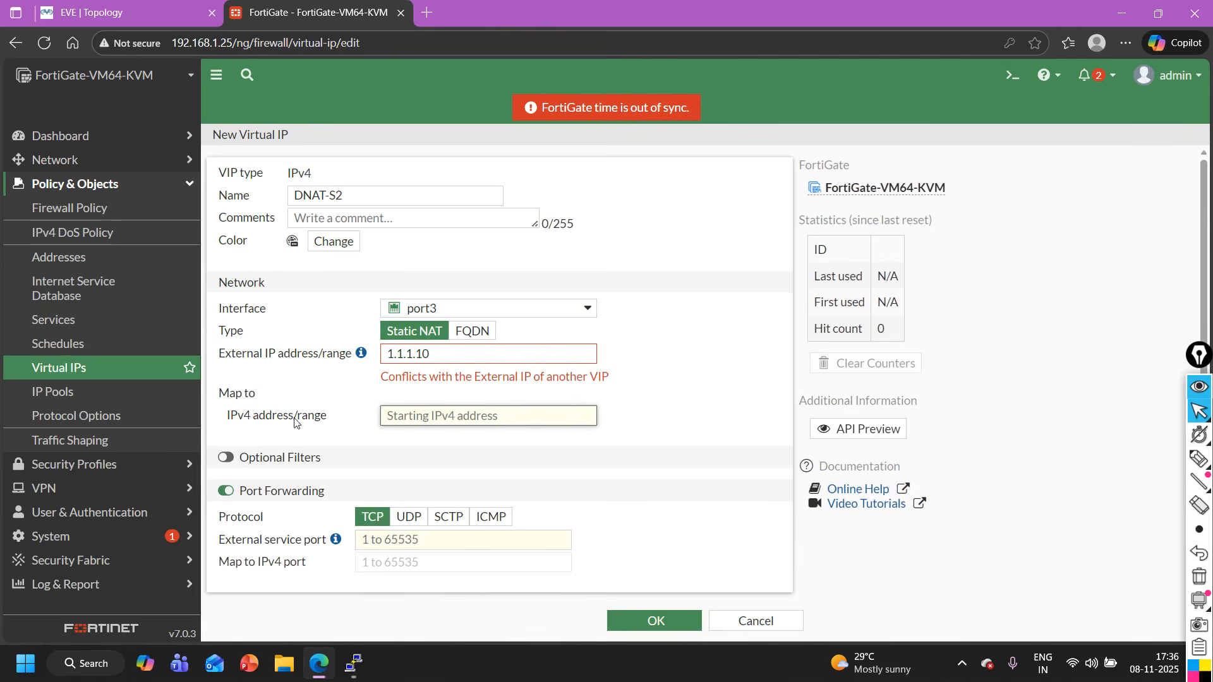
type("192.168.20.2")
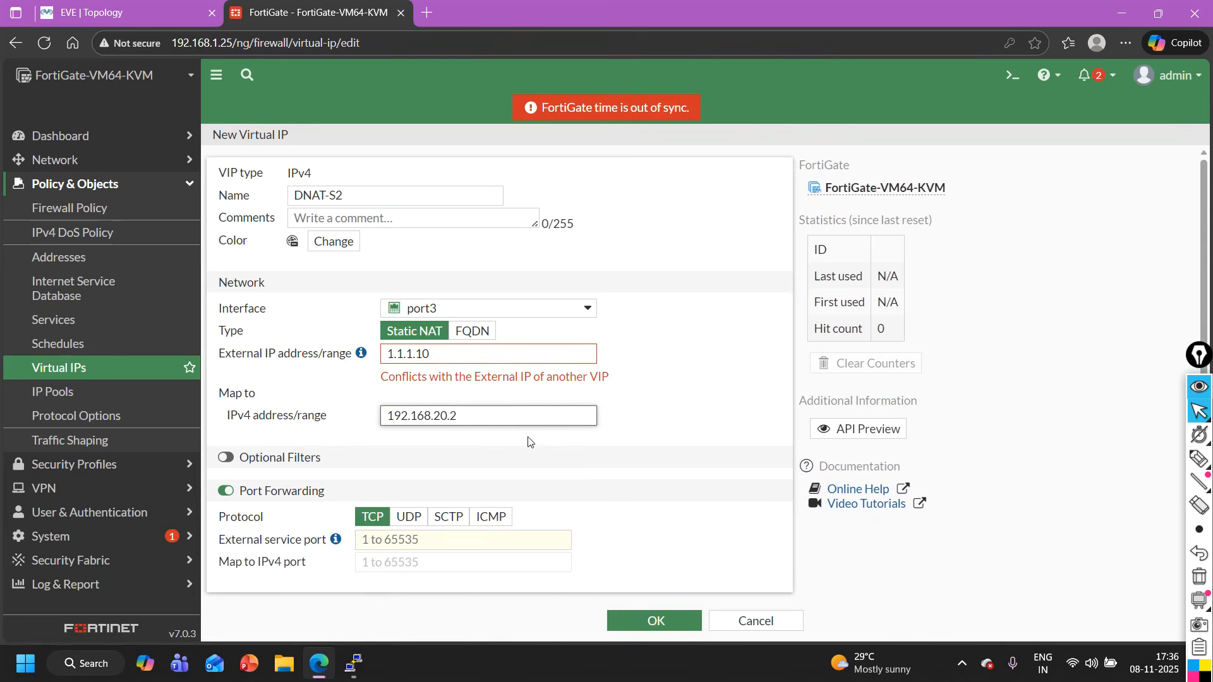
left_click_drag(489, 420, 361, 416)
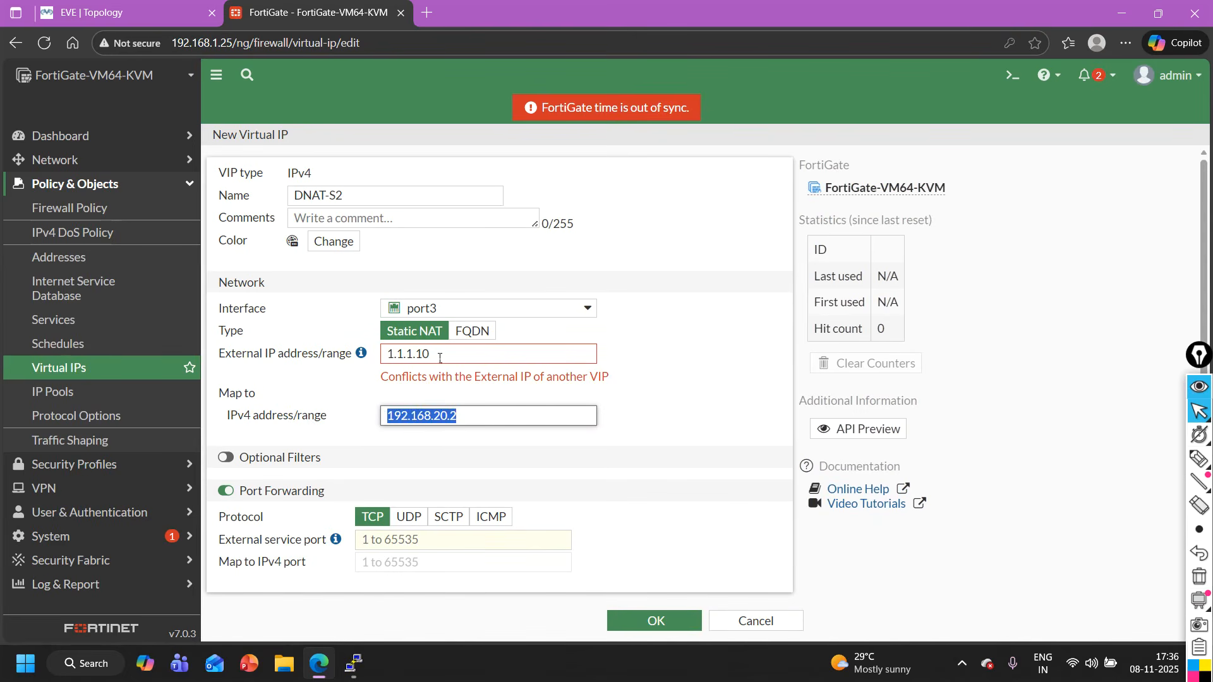
left_click_drag(439, 358, 322, 353)
left_click_drag(466, 415, 390, 417)
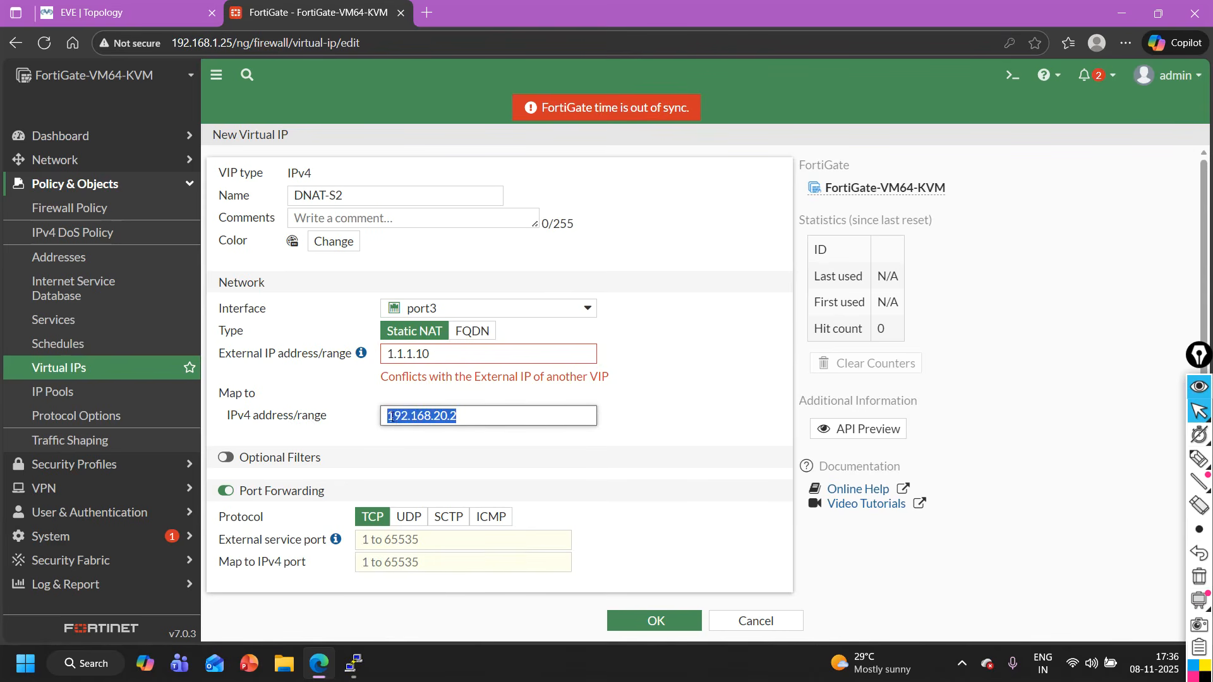
- Set DNAT-S2's external service port to 8081 over TCP
left_click(419, 540)
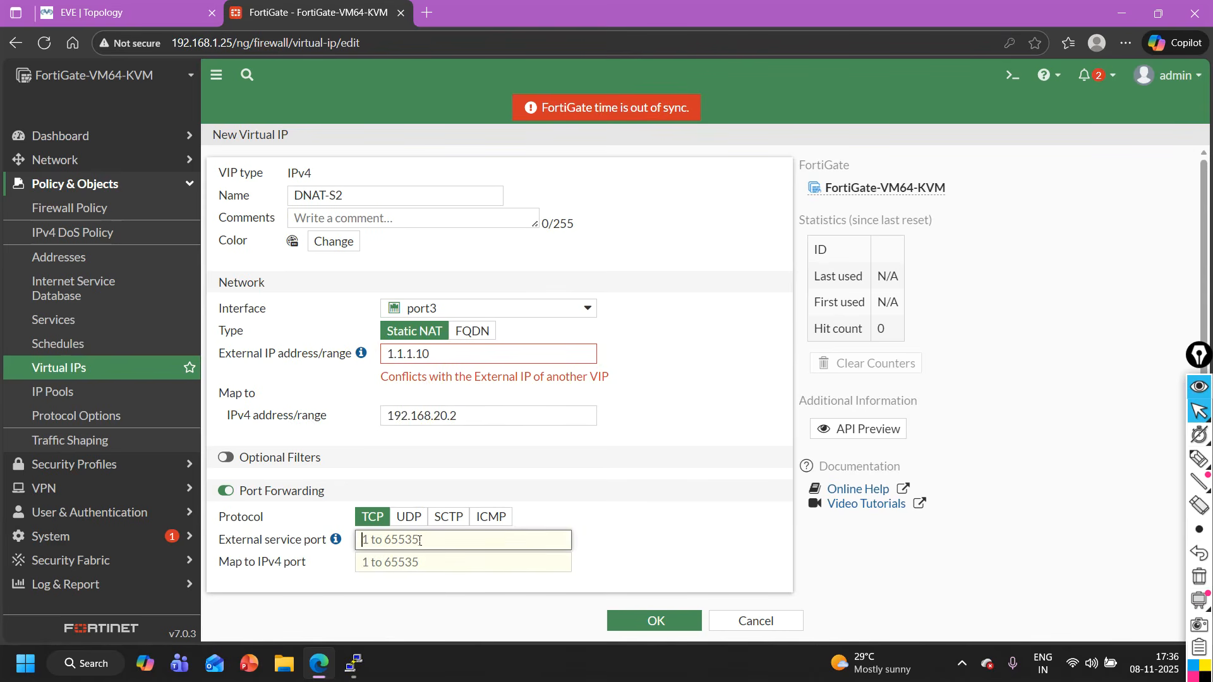
type("8081")
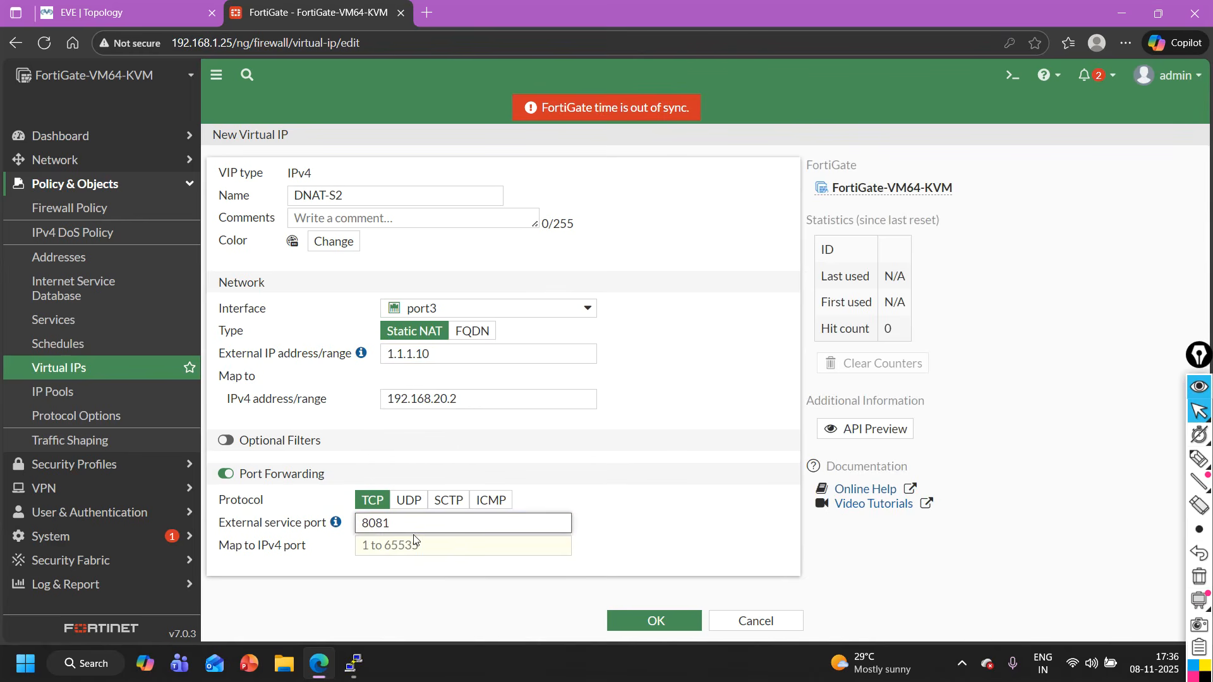
left_click_drag(435, 365, 376, 354)
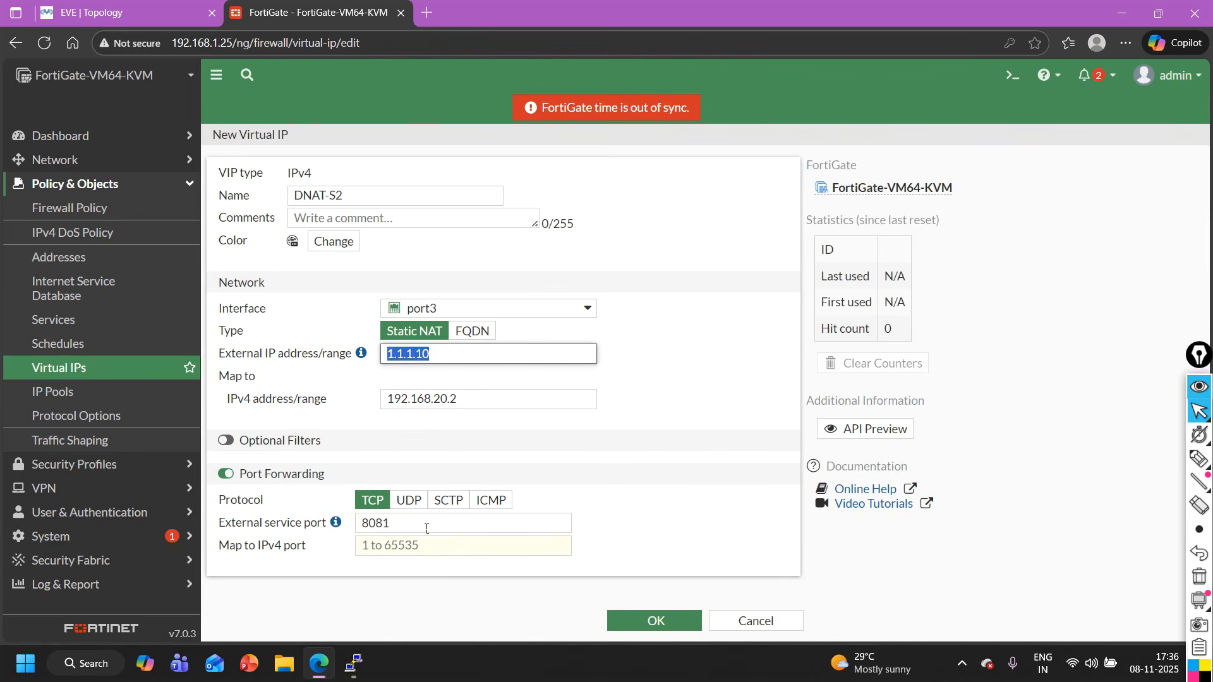
double_click(406, 528)
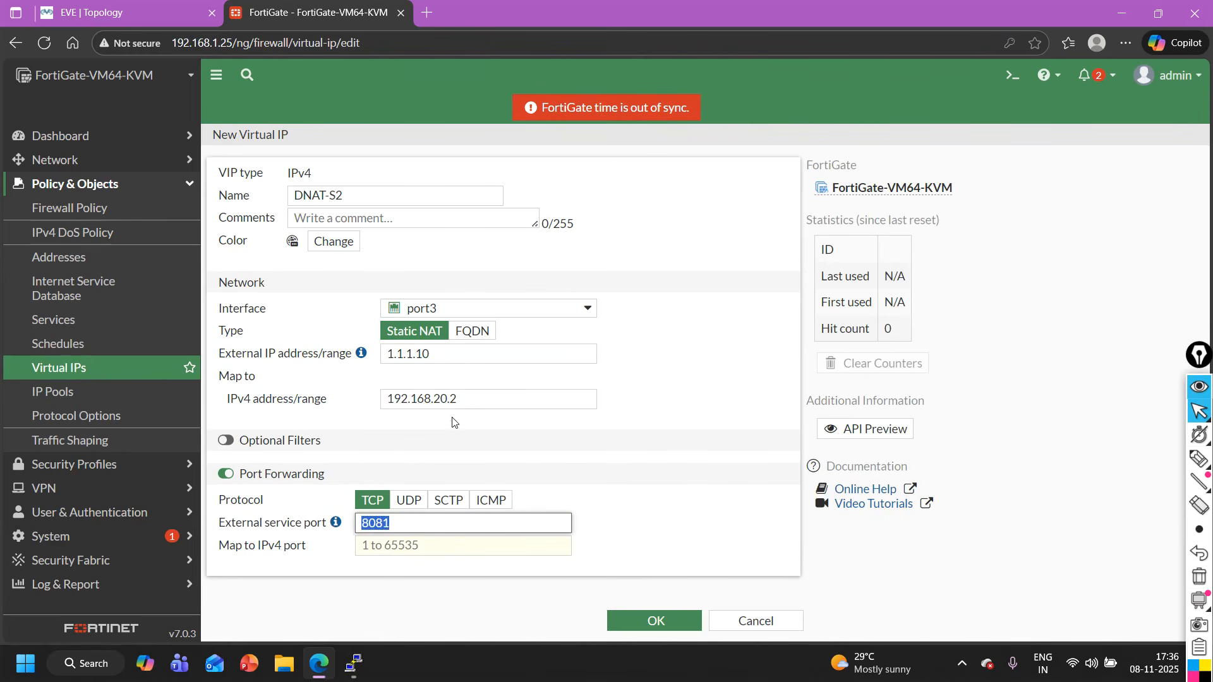
left_click(472, 407)
left_click_drag(471, 407, 353, 402)
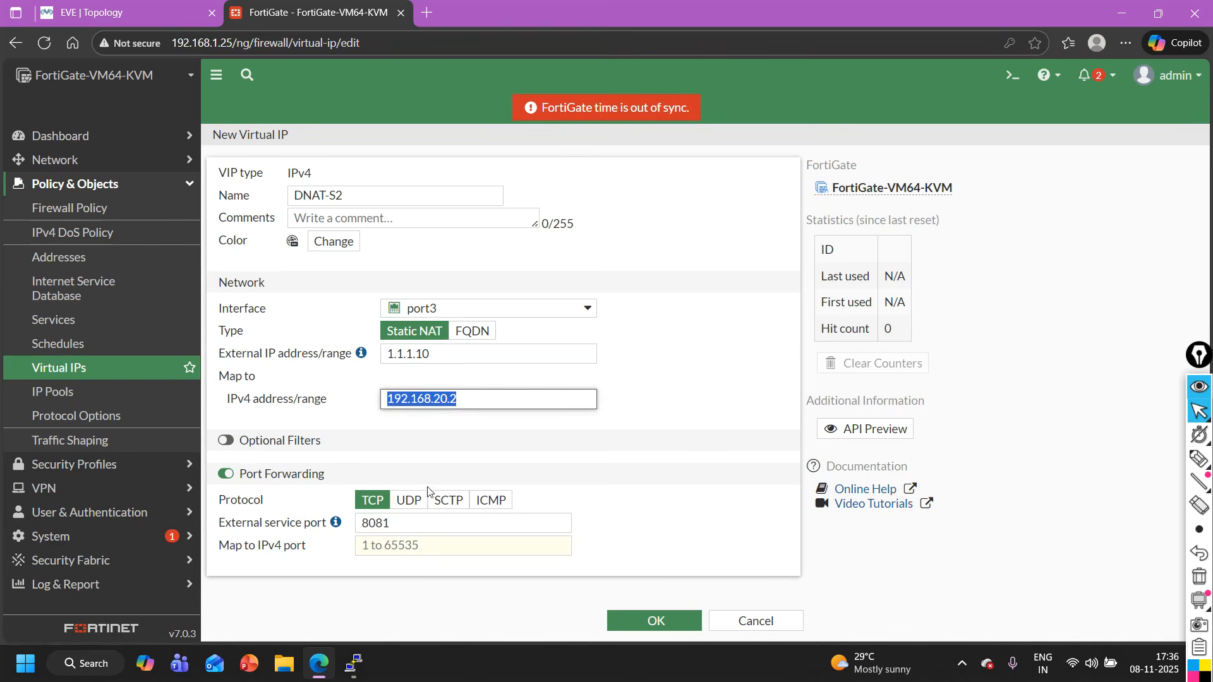
- Map the DNAT-S2 forwarding to IPv4 port 23 and save the virtual IP
left_click(414, 545)
type("23")
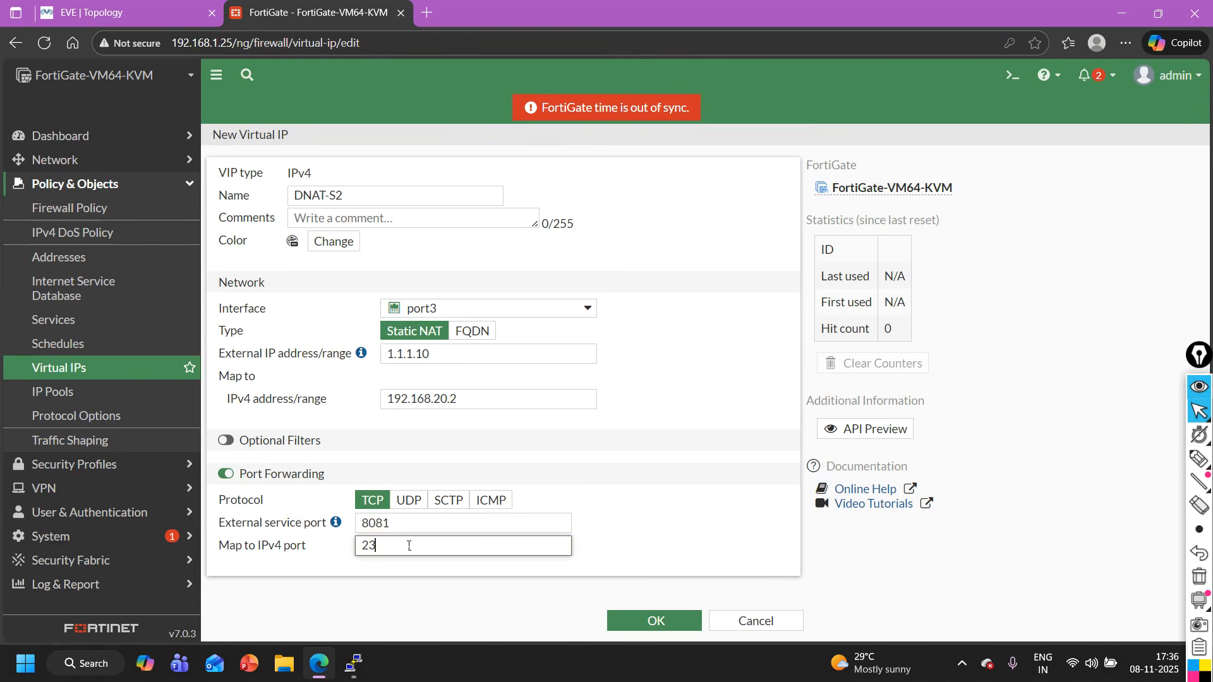
left_click(655, 621)
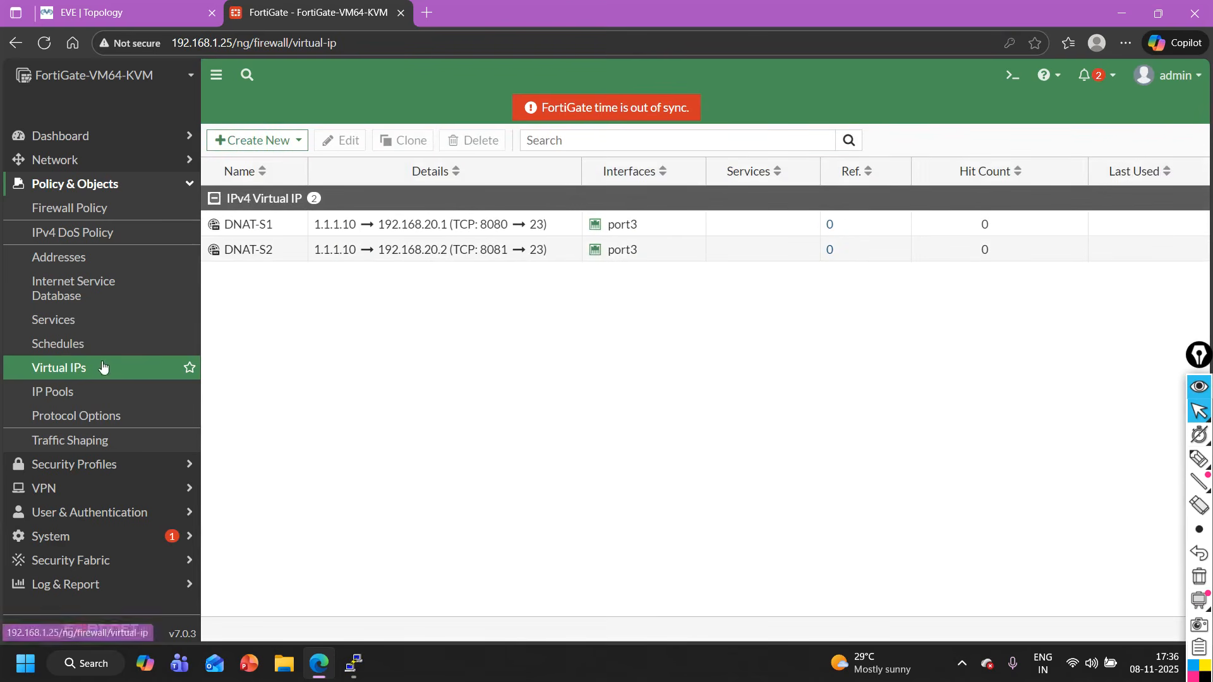
- Switch to the S2 console in PuTTY and enter global configuration mode
left_click(161, 6)
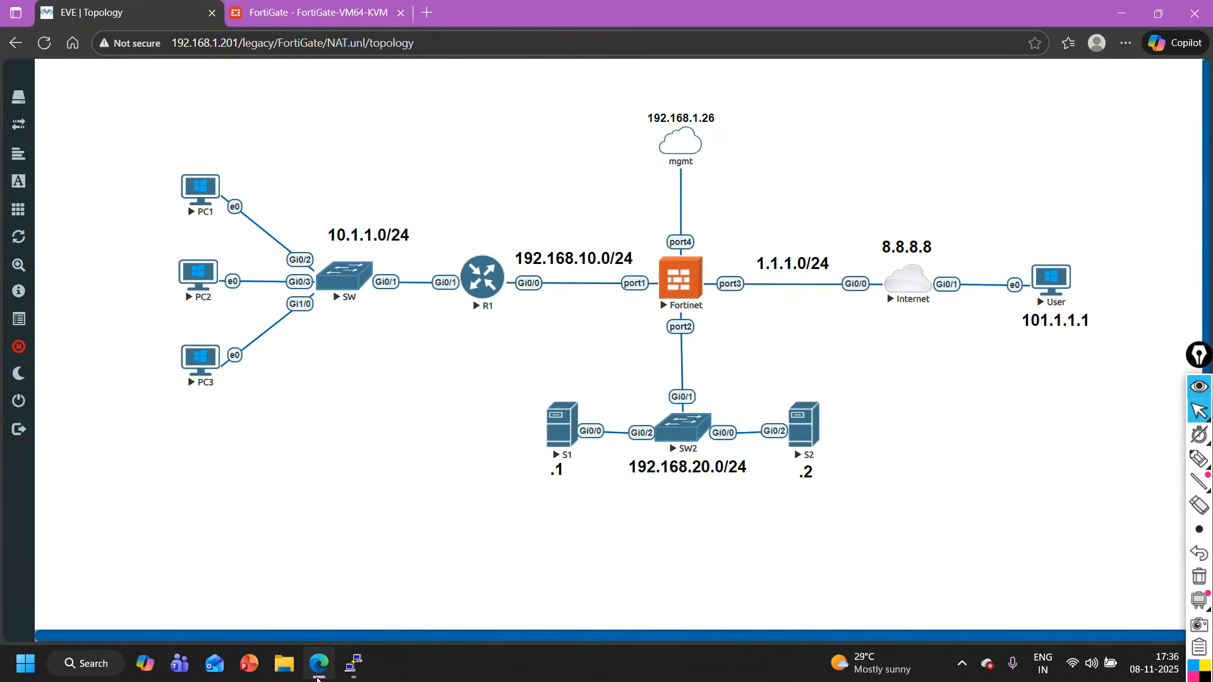
mouse_move(358, 670)
left_click(501, 590)
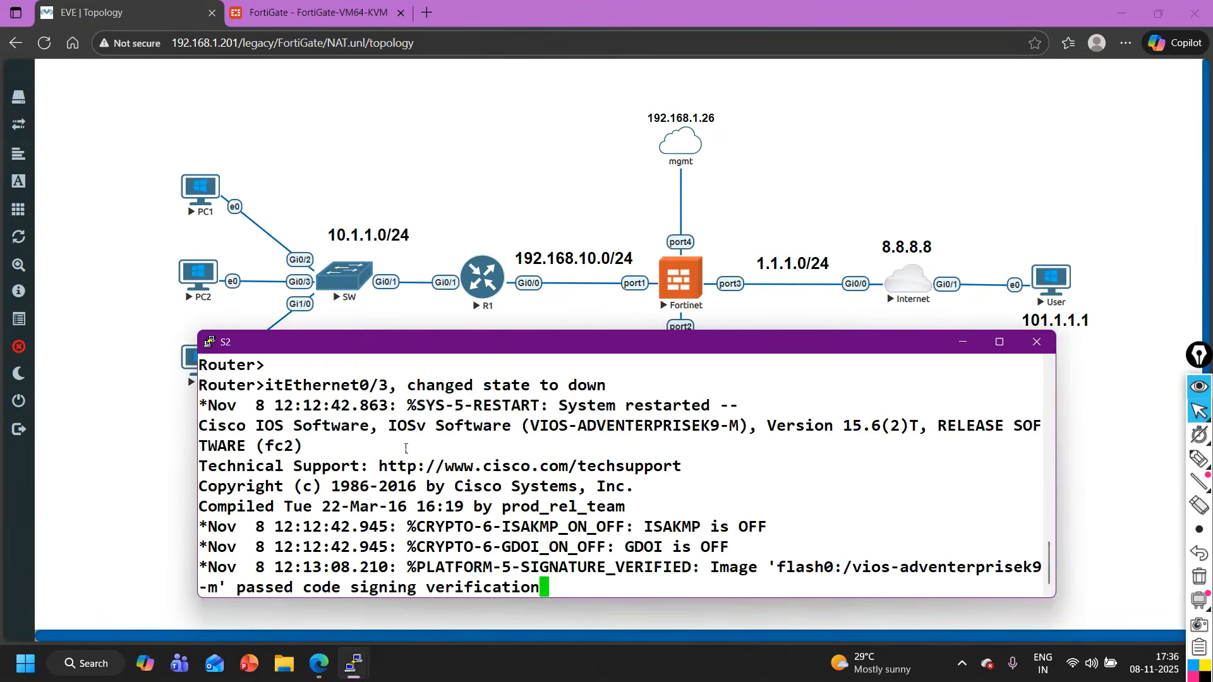
key("Return")
key("Return")
type("EN")
key("Return")
type("CONF")
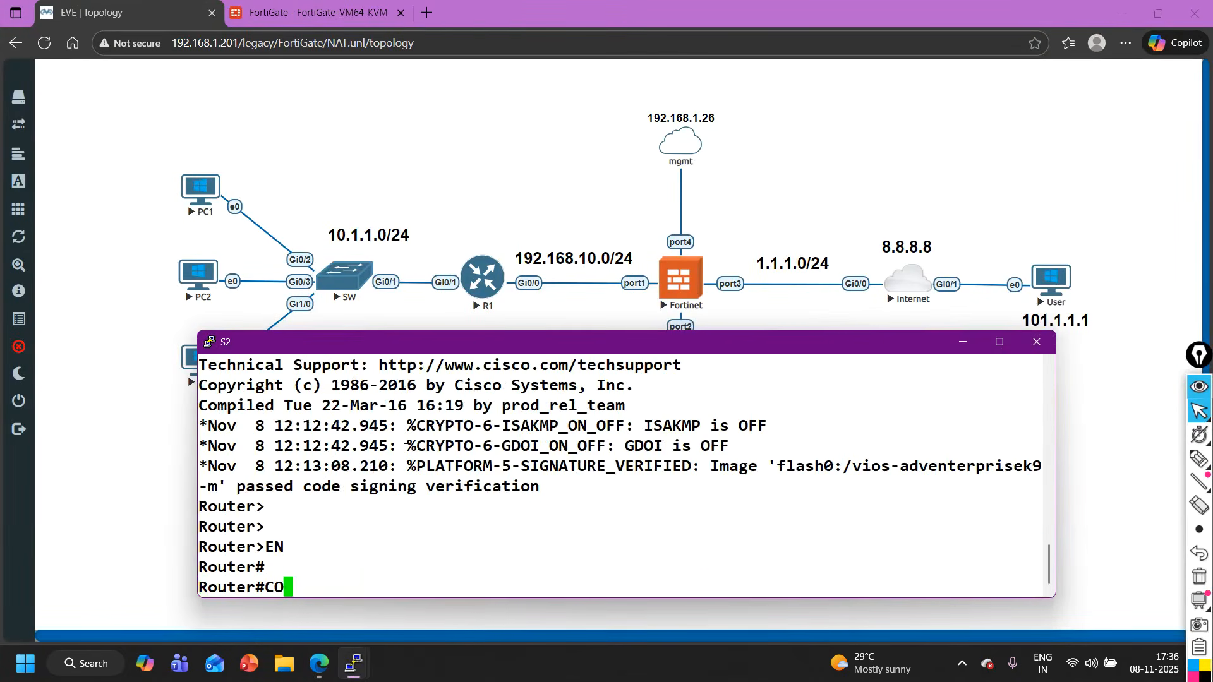
key("Tab")
key("Return")
key("Return")
key("Return")
key("Return")
key("Return")
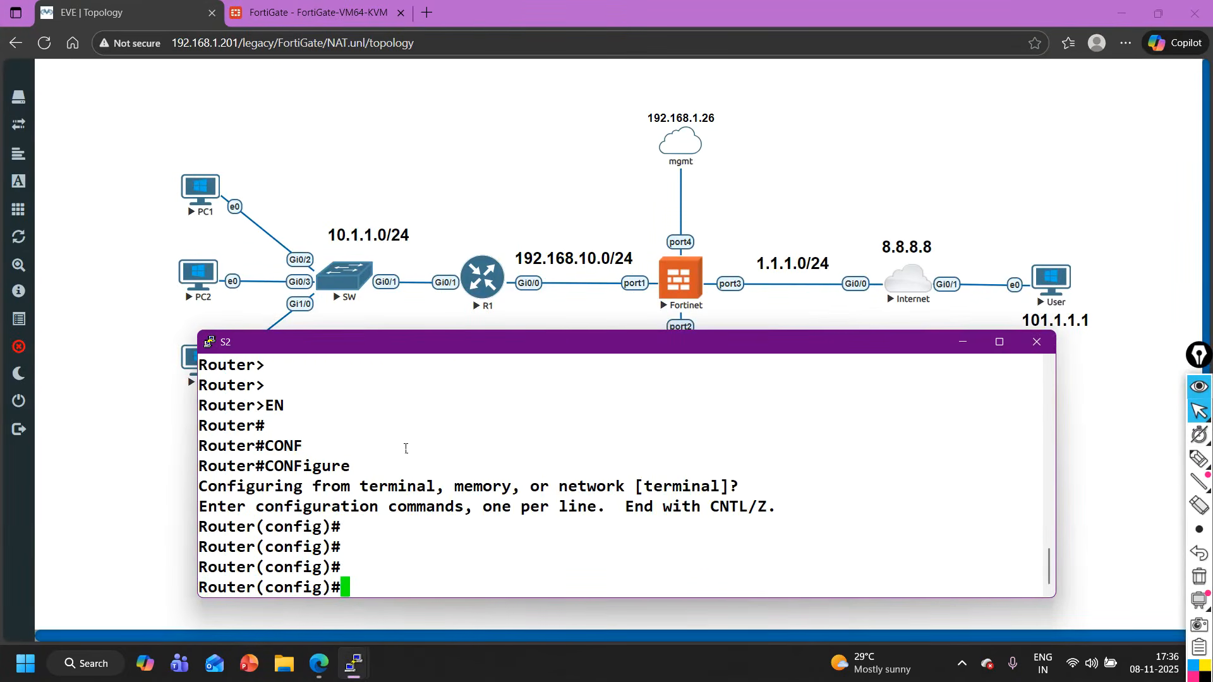
- Try to enable interface f0/0 on S2 and give it an IP address
type("int f0/0")
key("Return")
type("no")
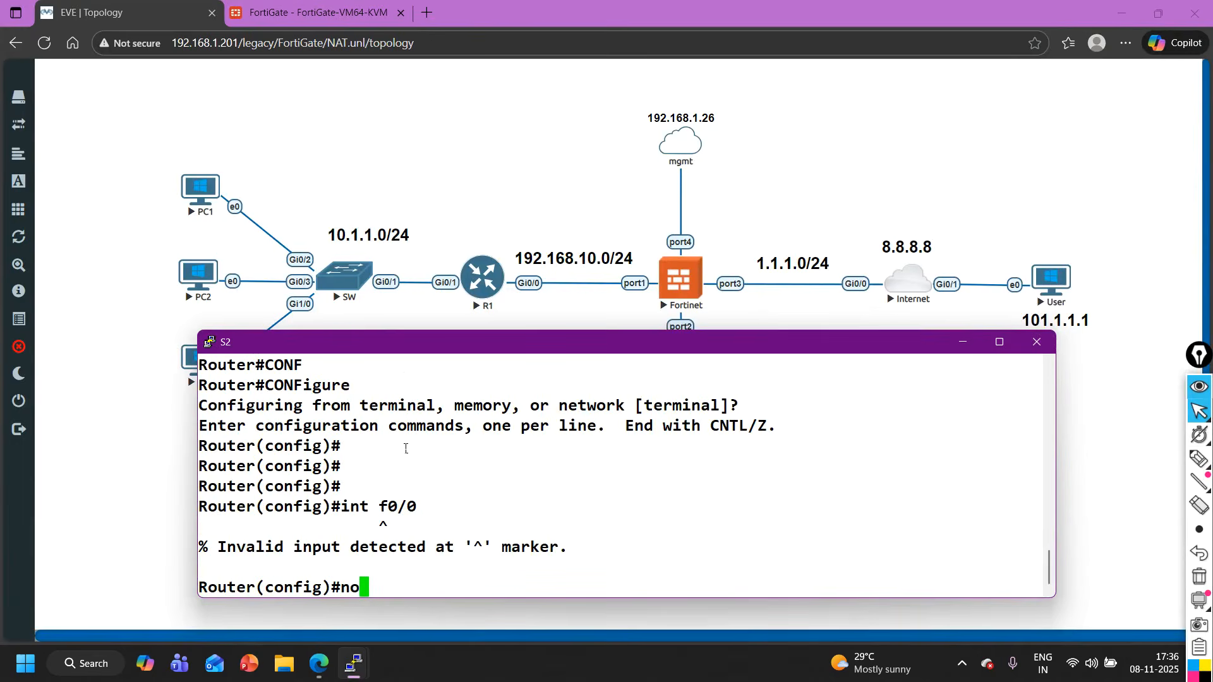
type(" sh")
key("Tab")
key("Return")
type("ip add")
key("Tab")
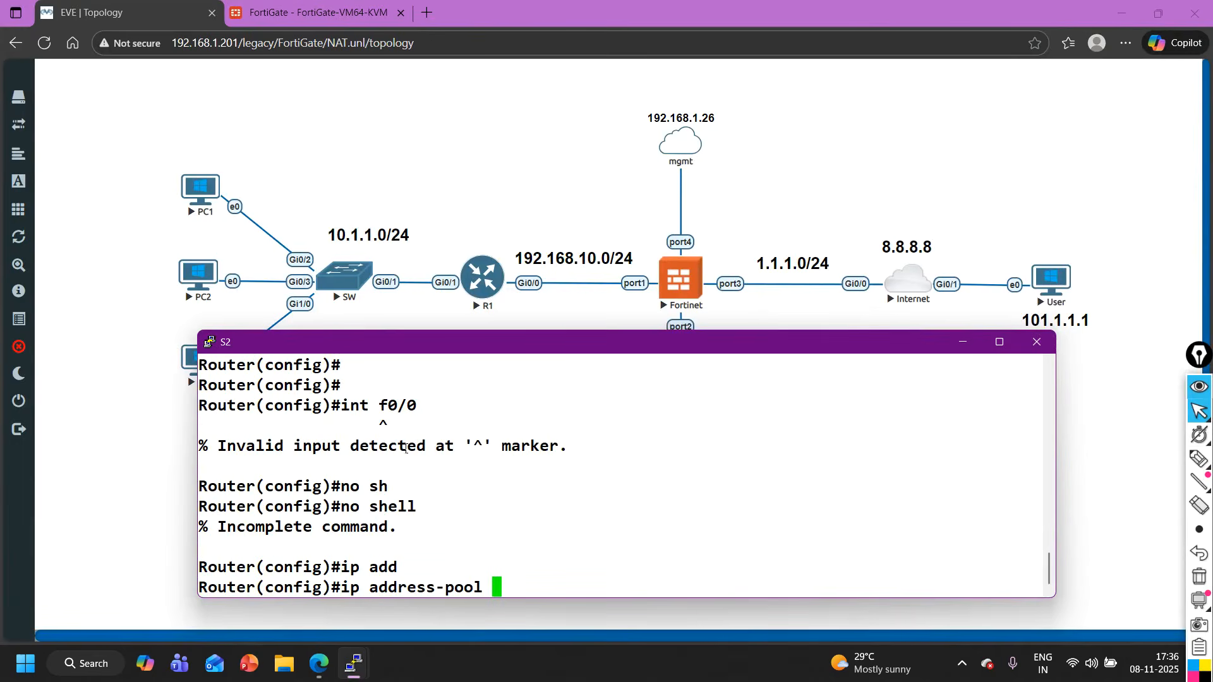
key("BackSpace")
key("BackSpace")
key("BackSpace")
key("BackSpace")
key("BackSpace")
key("BackSpace")
key("BackSpace")
key("BackSpace")
key("BackSpace")
key("BackSpace")
key("BackSpace")
key("BackSpace")
key("BackSpace")
key("BackSpace")
key("BackSpace")
key("BackSpace")
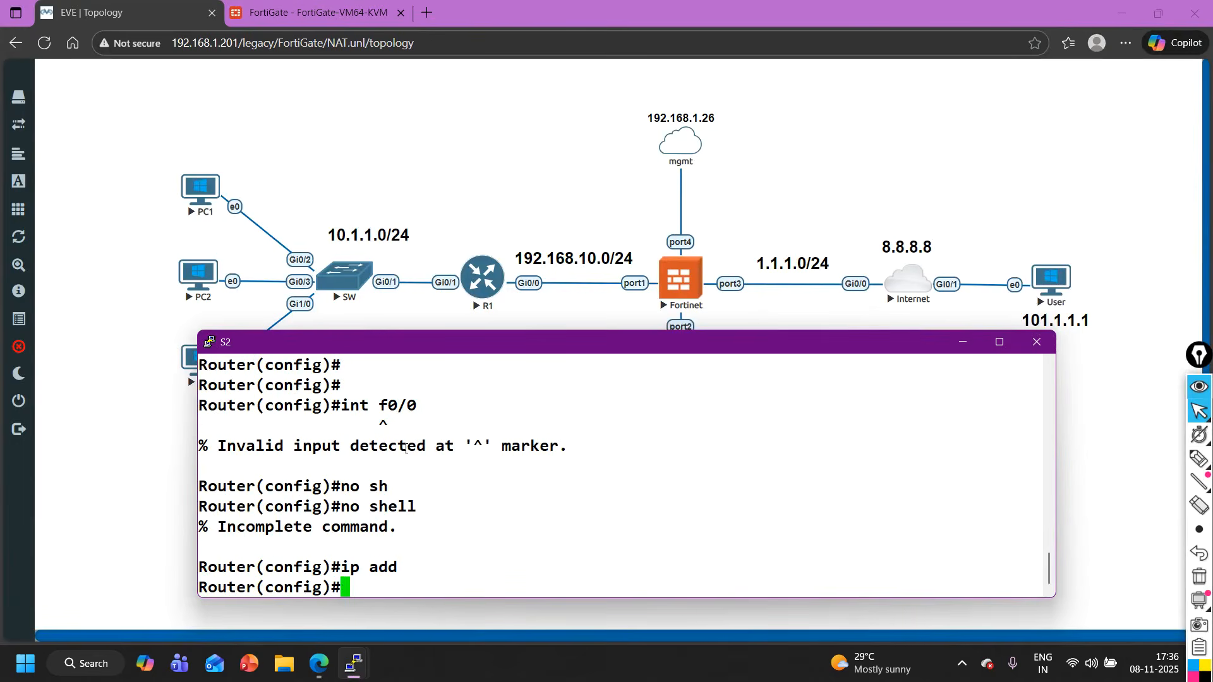
- Enter interface g0/2 on S2 and bring it up with no shutdown
type("int g0/0")
mouse_move(480, 348)
left_mouse_down()
mouse_move(485, 634)
mouse_move(486, 351)
left_mouse_up()
key("BackSpace")
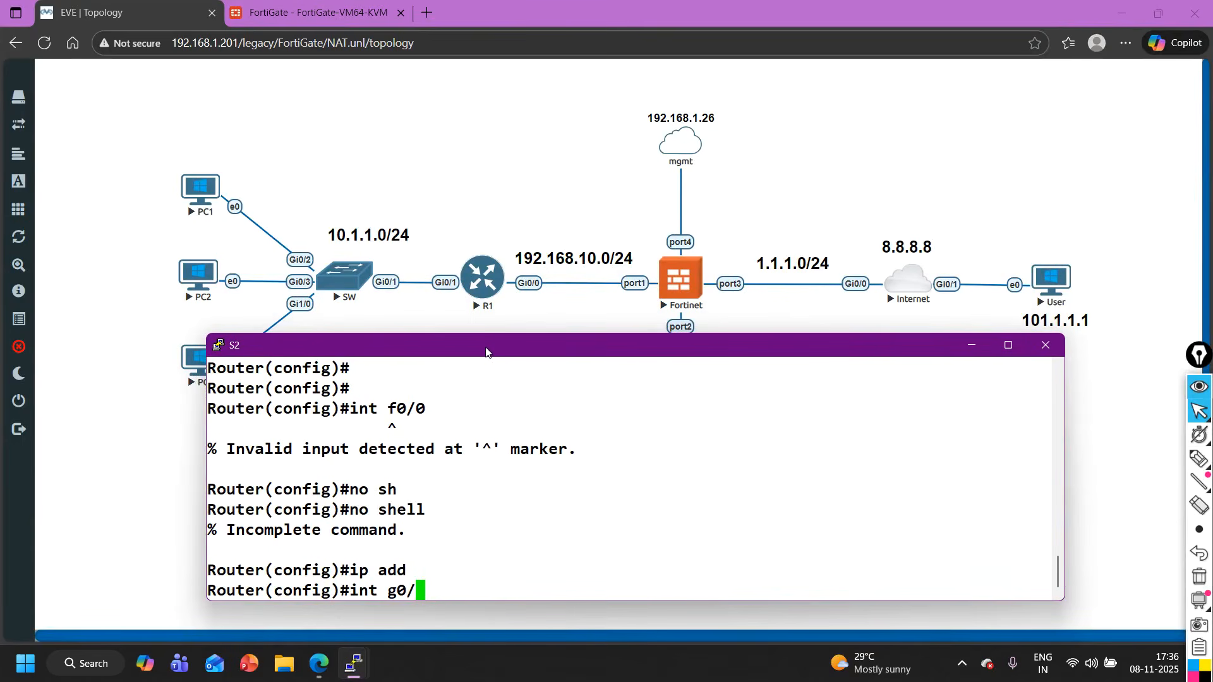
type("2")
key("Return")
type("no sh")
key("Tab")
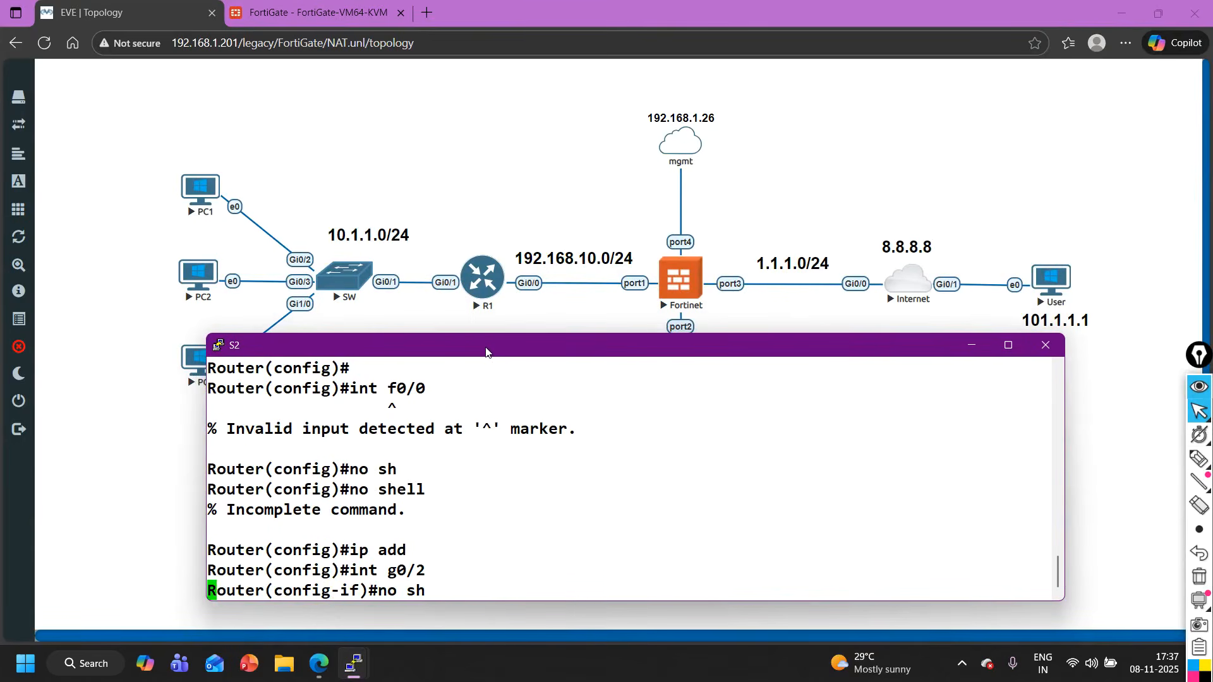
key("Return")
- Assign IP address 192.168.20.2 with mask 255.255.255.0 to S2's g0/2 interface
type("ip add")
key("Tab")
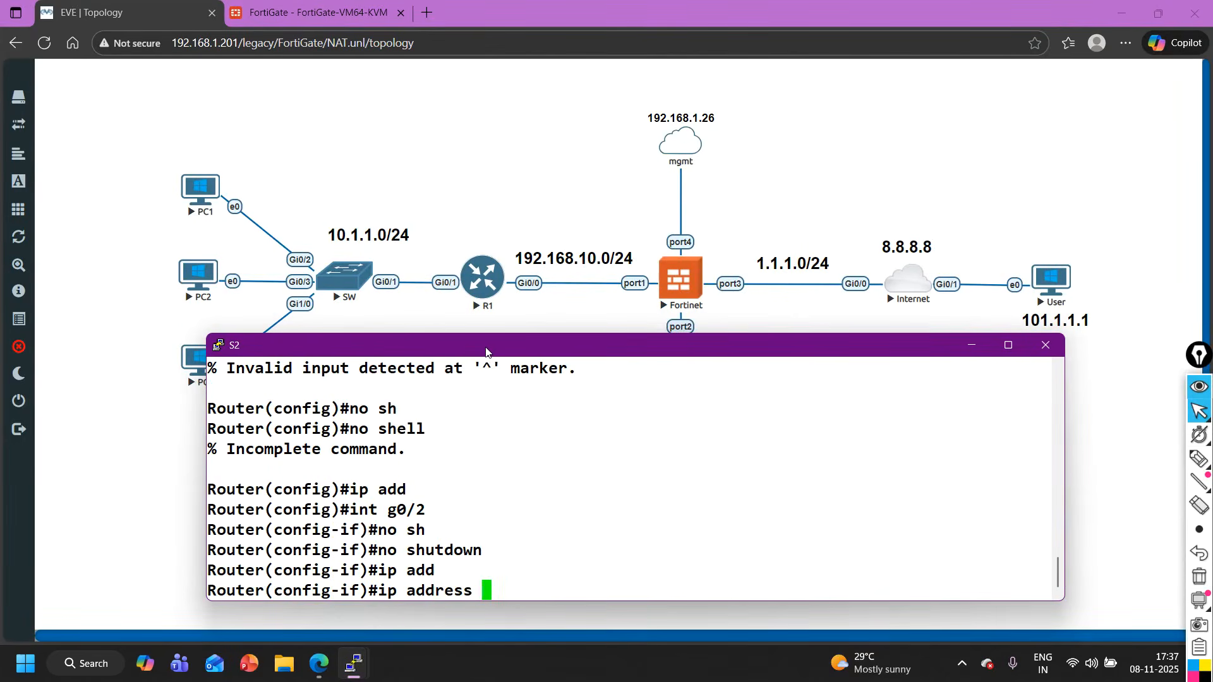
type("192.168.20.2")
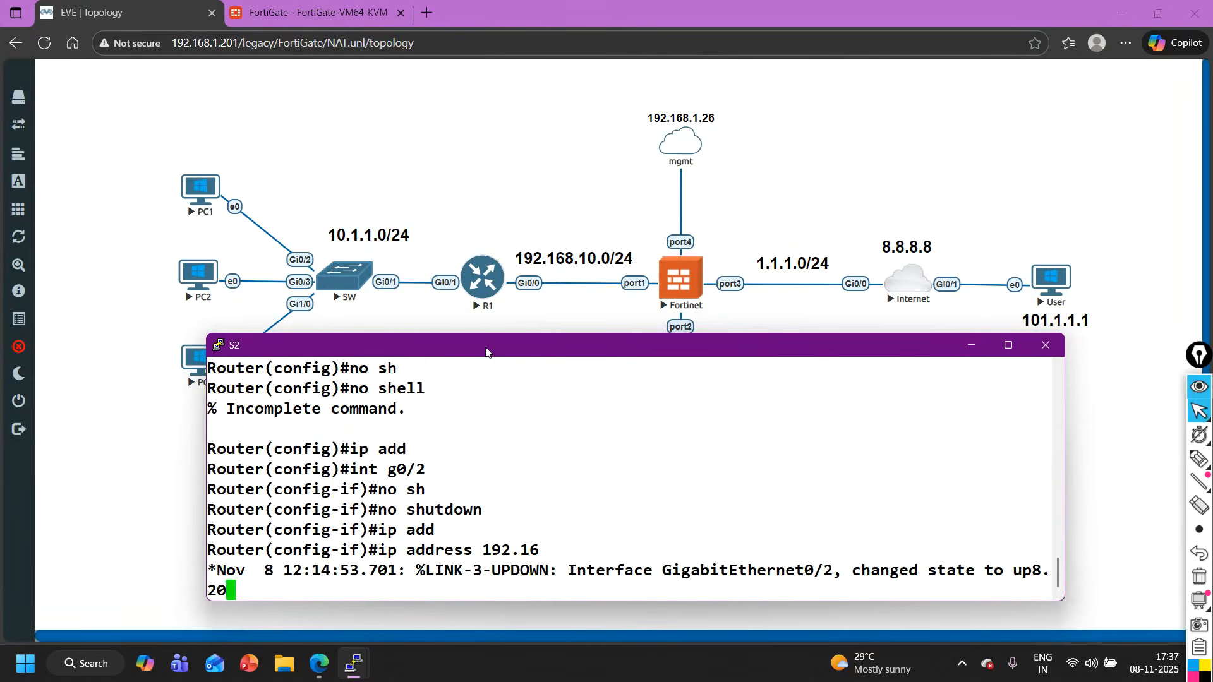
type(" 255.")
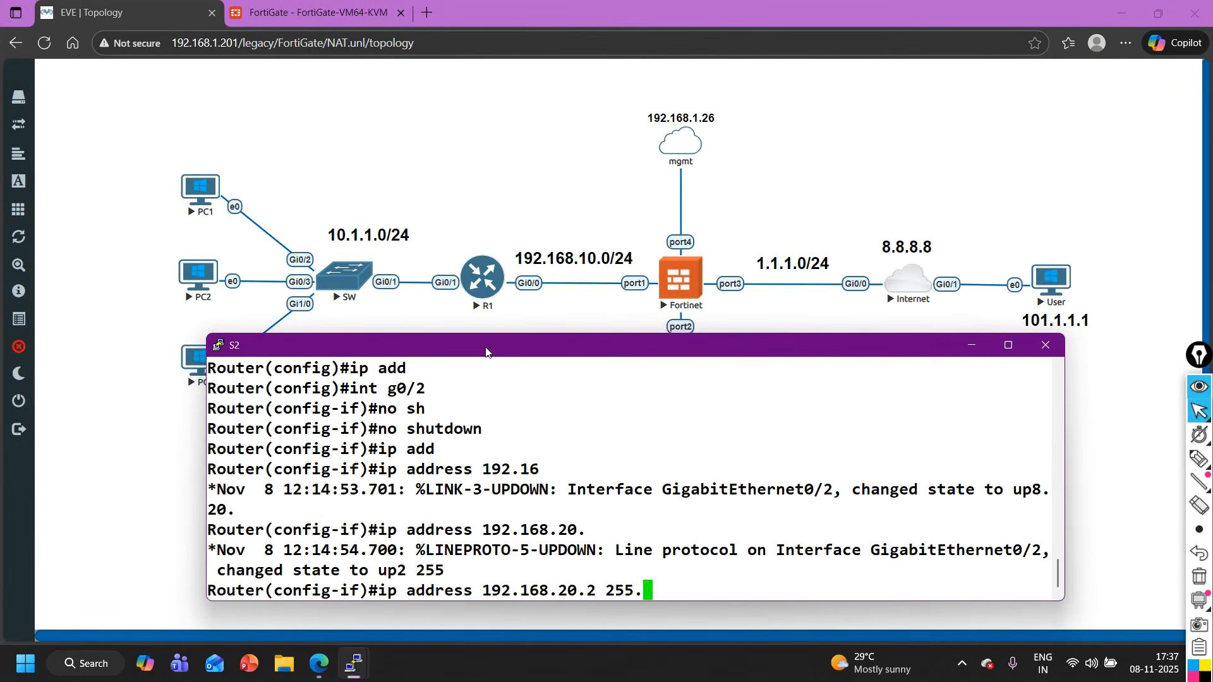
type("255.255.0")
key("Return")
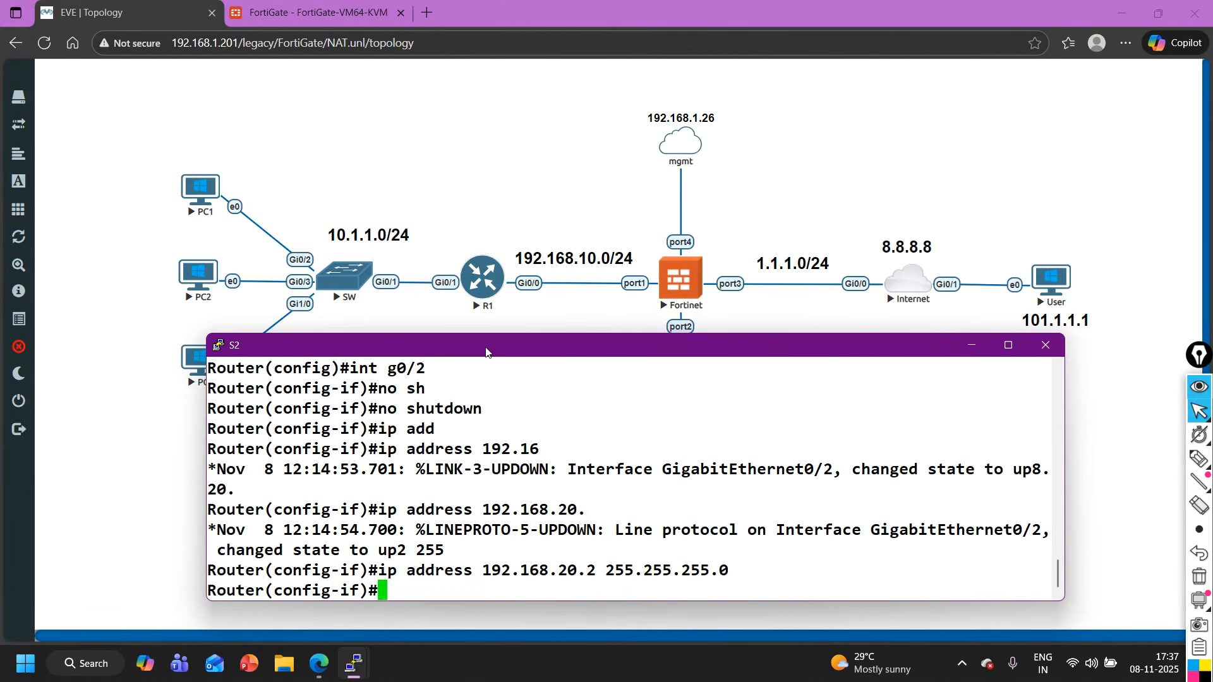
- Return to global configuration mode and disable IP routing on S2
type("ex")
key("Return")
type("no ip ro")
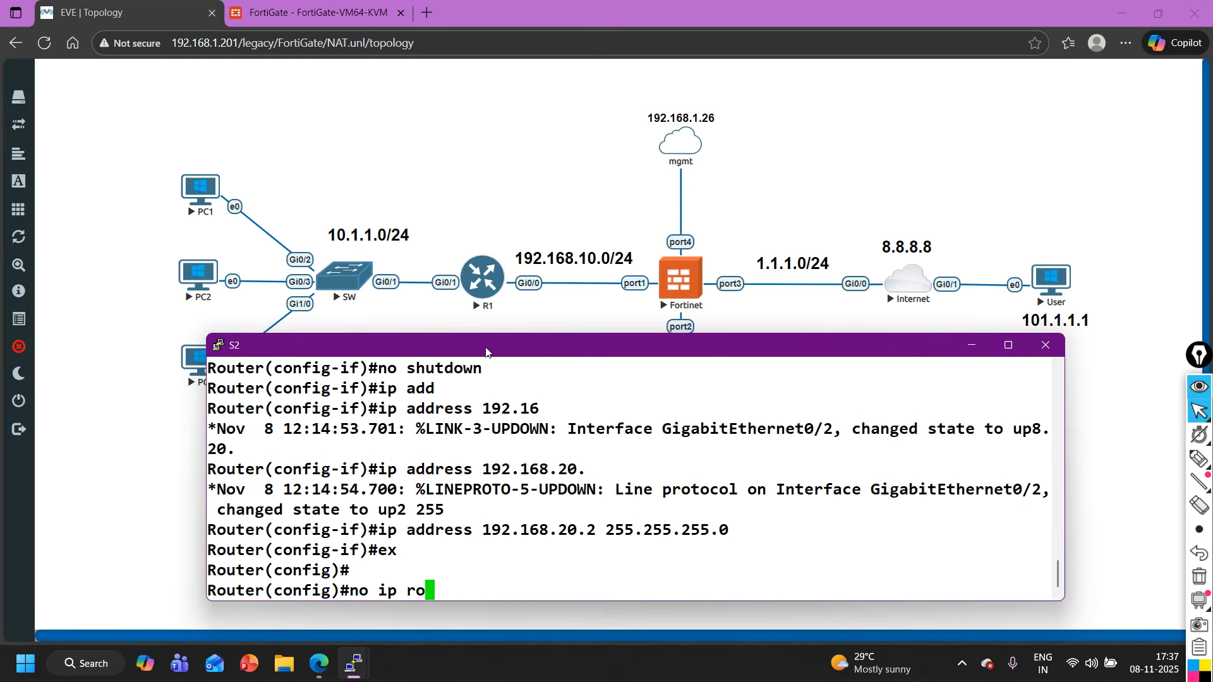
key("Tab")
type("uting")
key("Return")
key("Return")
key("Return")
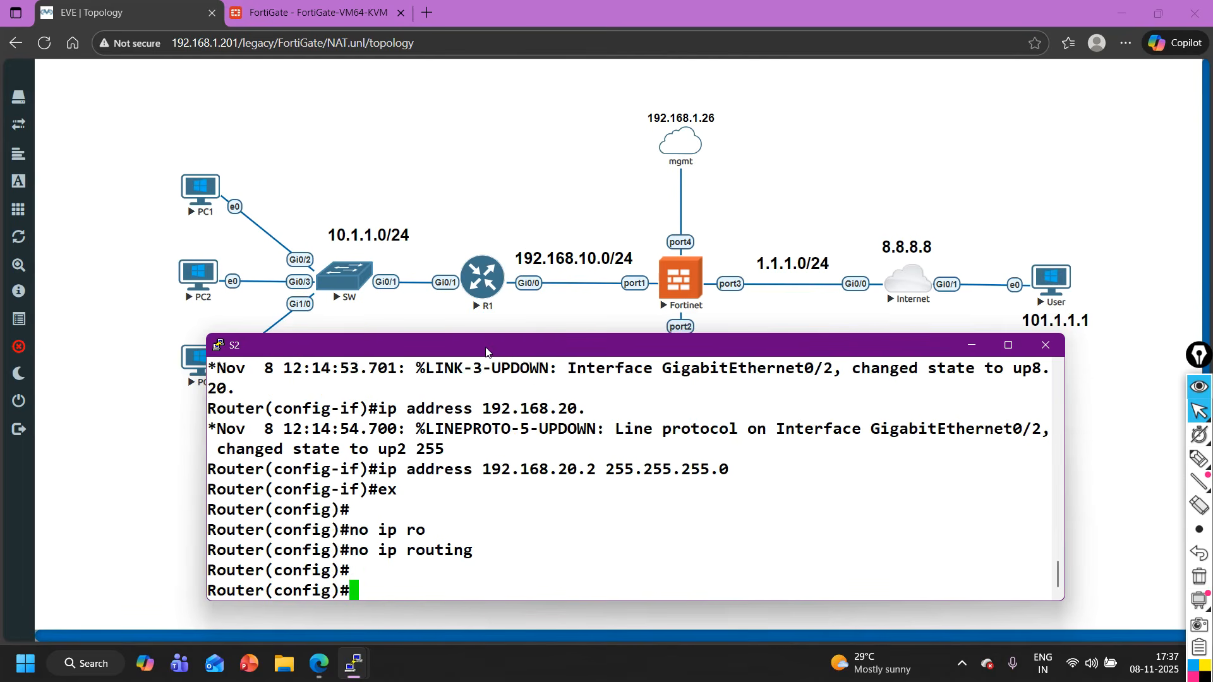
- Set S2's default gateway to 192.168.20.10 and leave configuration mode
type("ip def")
key("Tab")
type("ault-")
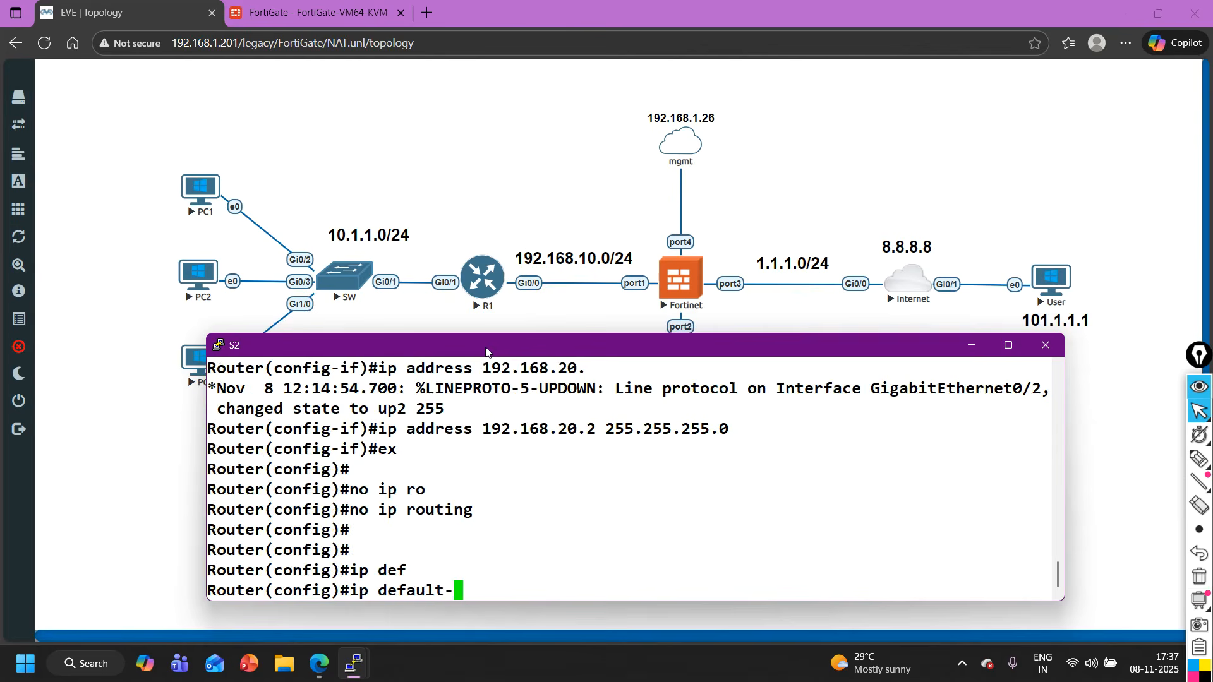
type("g")
key("Tab")
type("192.168")
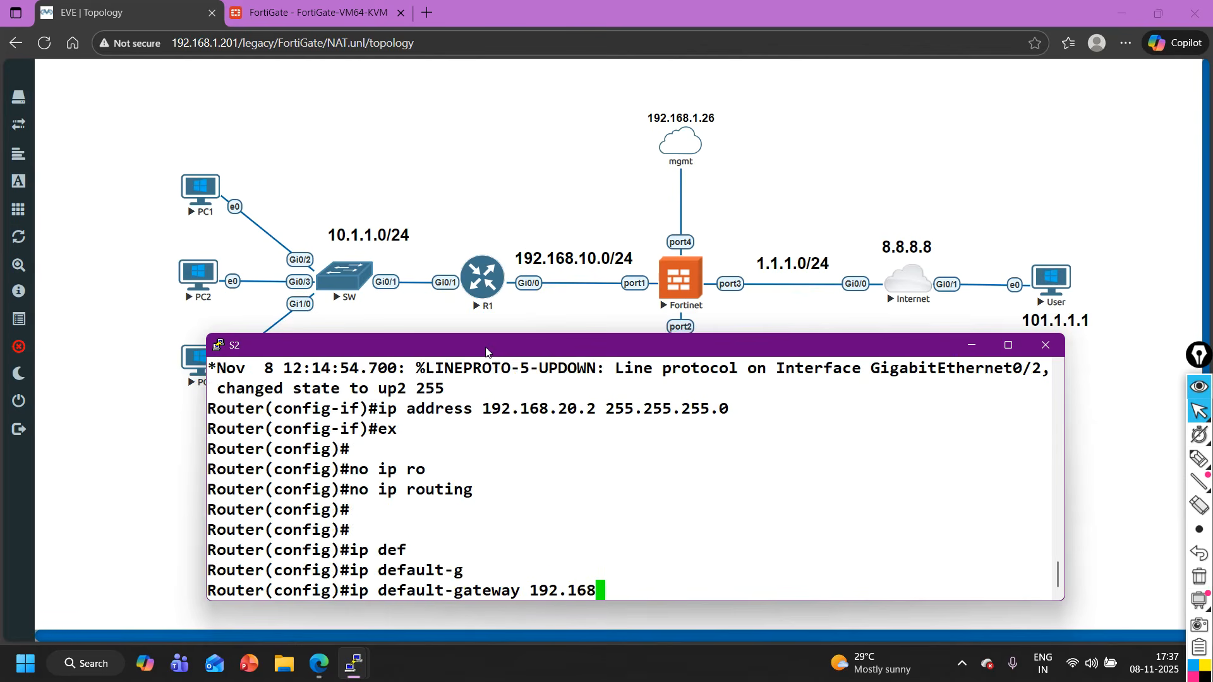
type(".20.10")
key("Return")
key("ctrl+z")
key("Return")
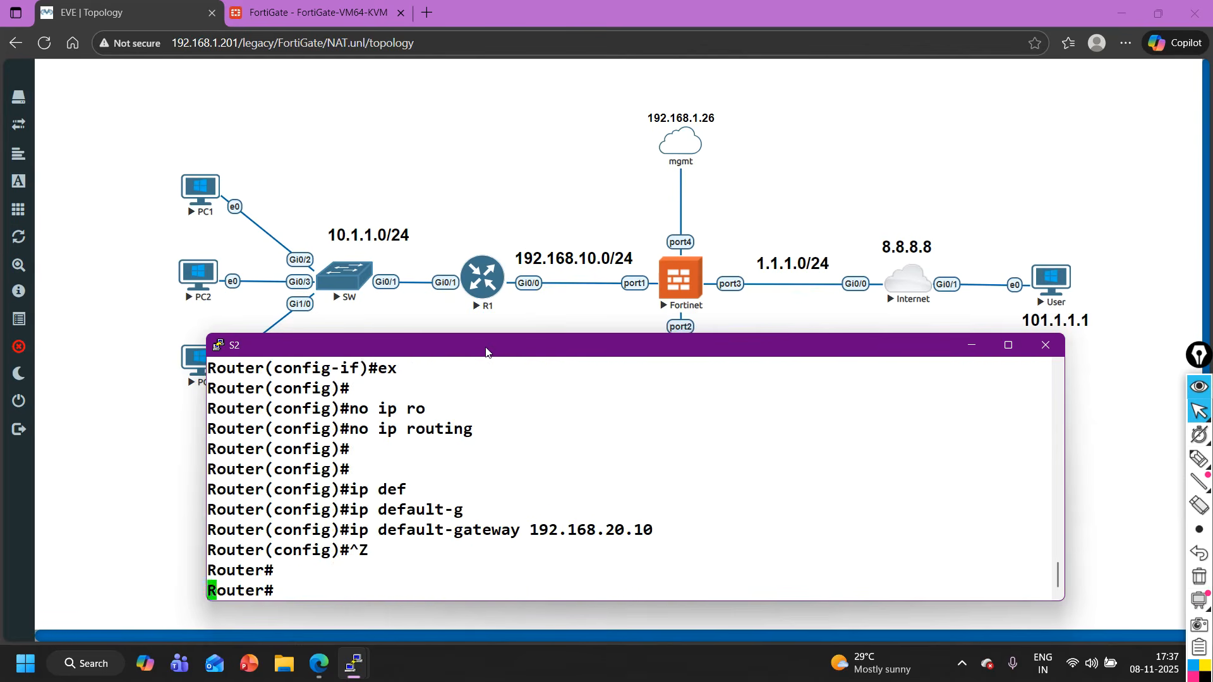
key("Return")
key("Return")
key("Return")
- Change the router's hostname to S2 in global configuration mode and return to the privileged prompt
type("conf")
key("Tab")
key("Return")
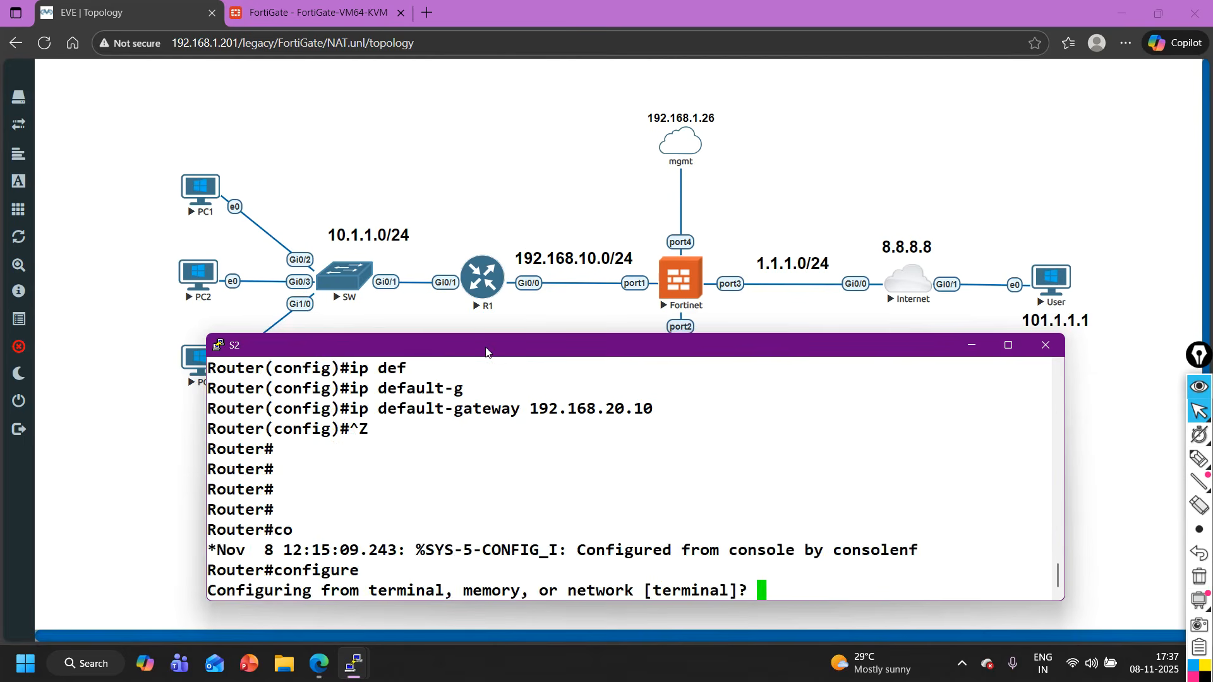
key("Return")
key("Return")
key("Return")
type("ho")
key("Tab")
type("S")
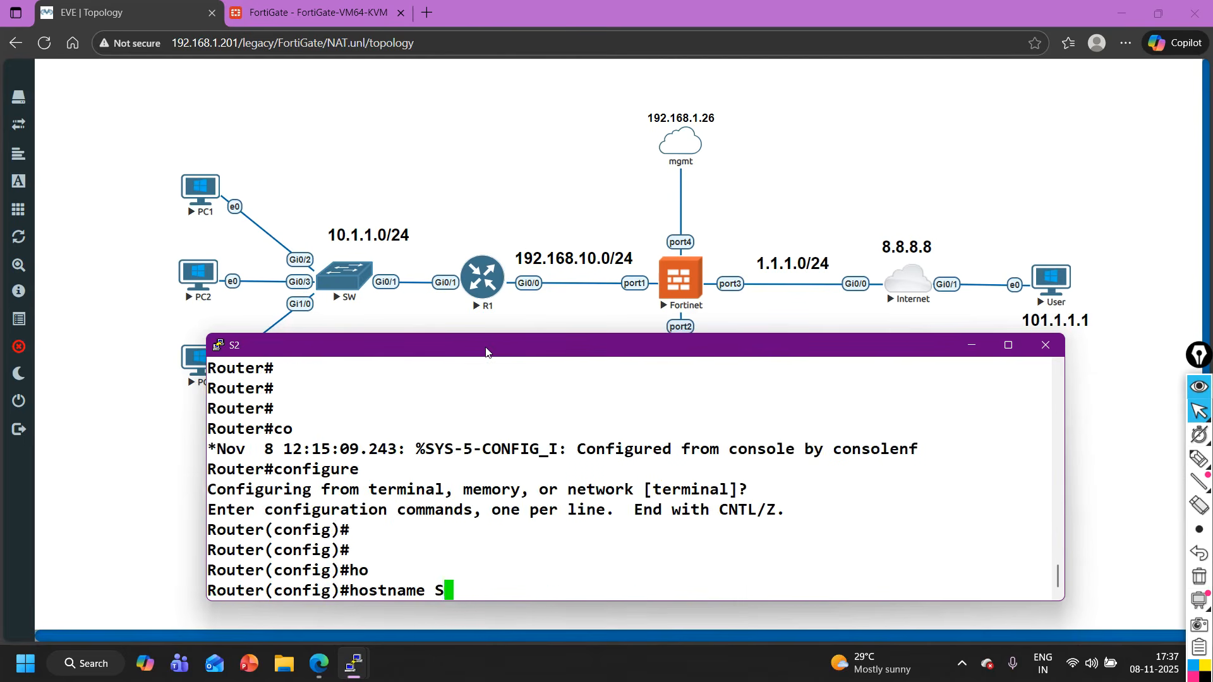
type("2")
key("Return")
key("ctrl+z")
key("Return")
key("Return")
key("Return")
key("Return")
key("Return")
- Enter line configuration mode for VTY lines 0 to 4 on S2
type("CONF")
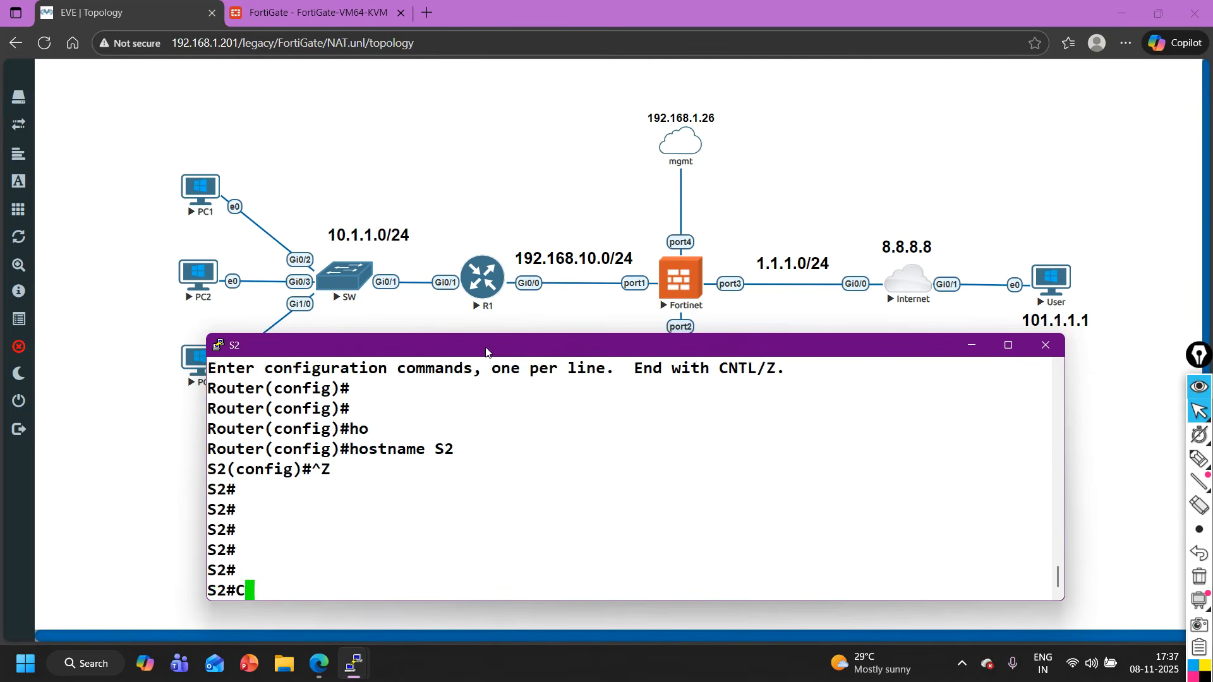
key("Tab")
key("Return")
key("Return")
key("Return")
key("Return")
type("LIN")
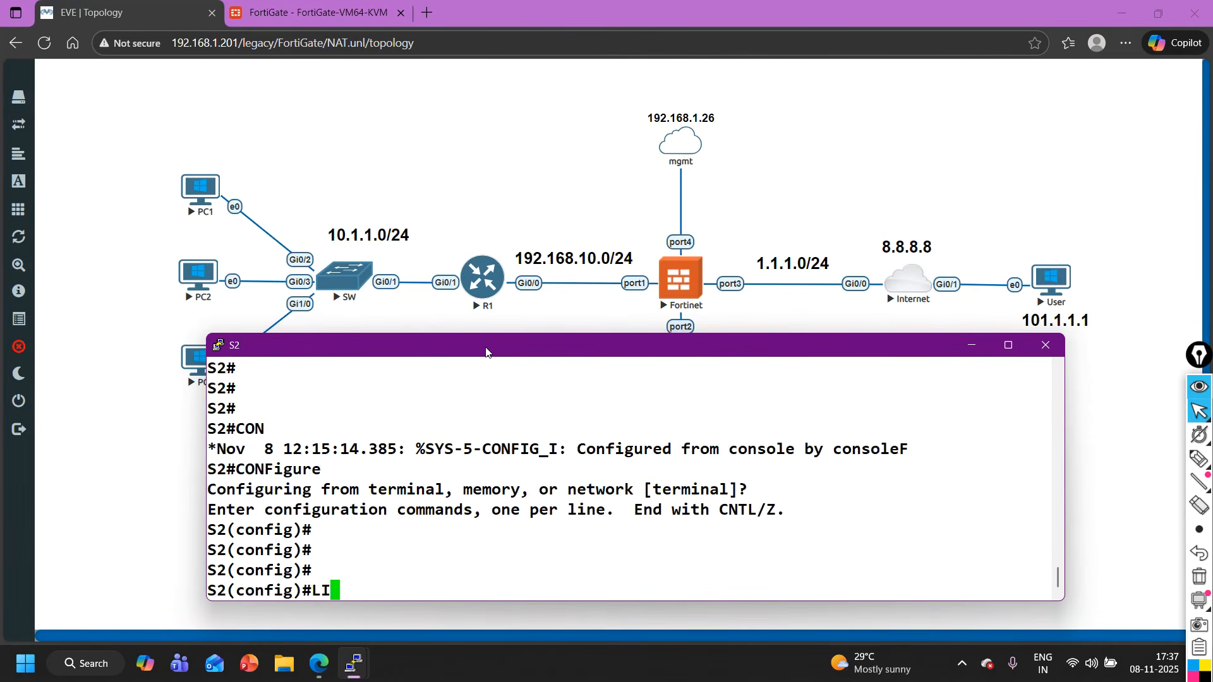
key("Tab")
type("VT")
key("Tab")
type("0 4")
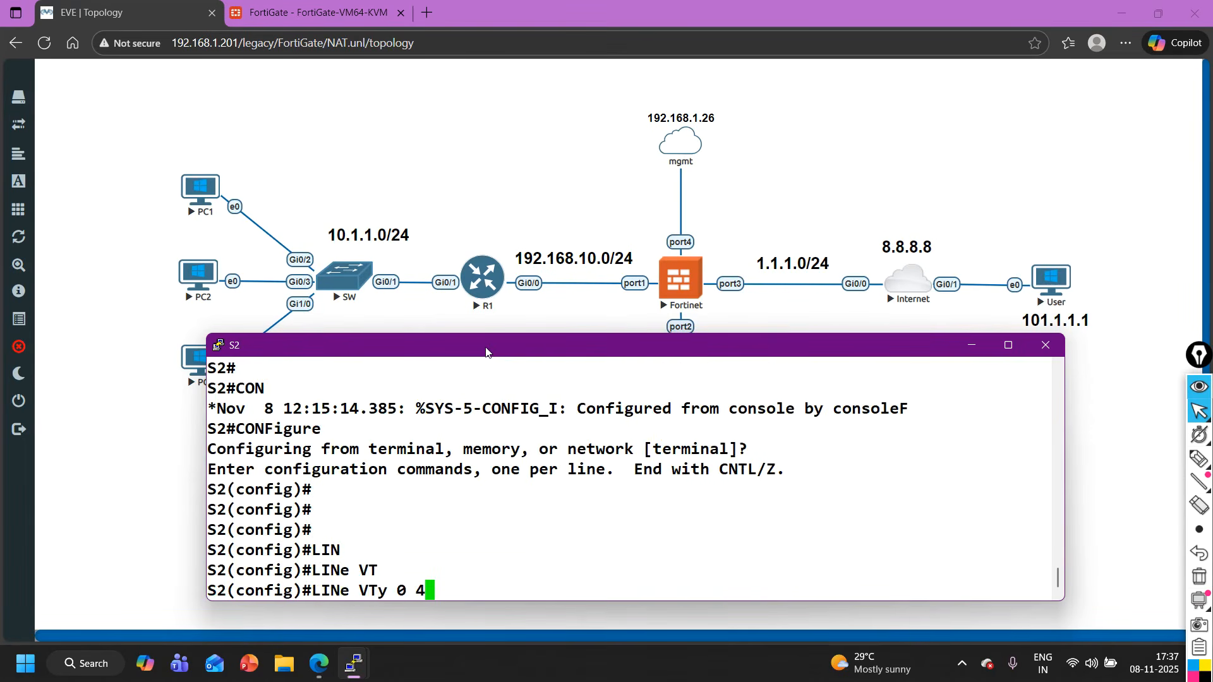
key("Return")
- Allow Telnet as the transport input on S2's VTY lines
type("tra")
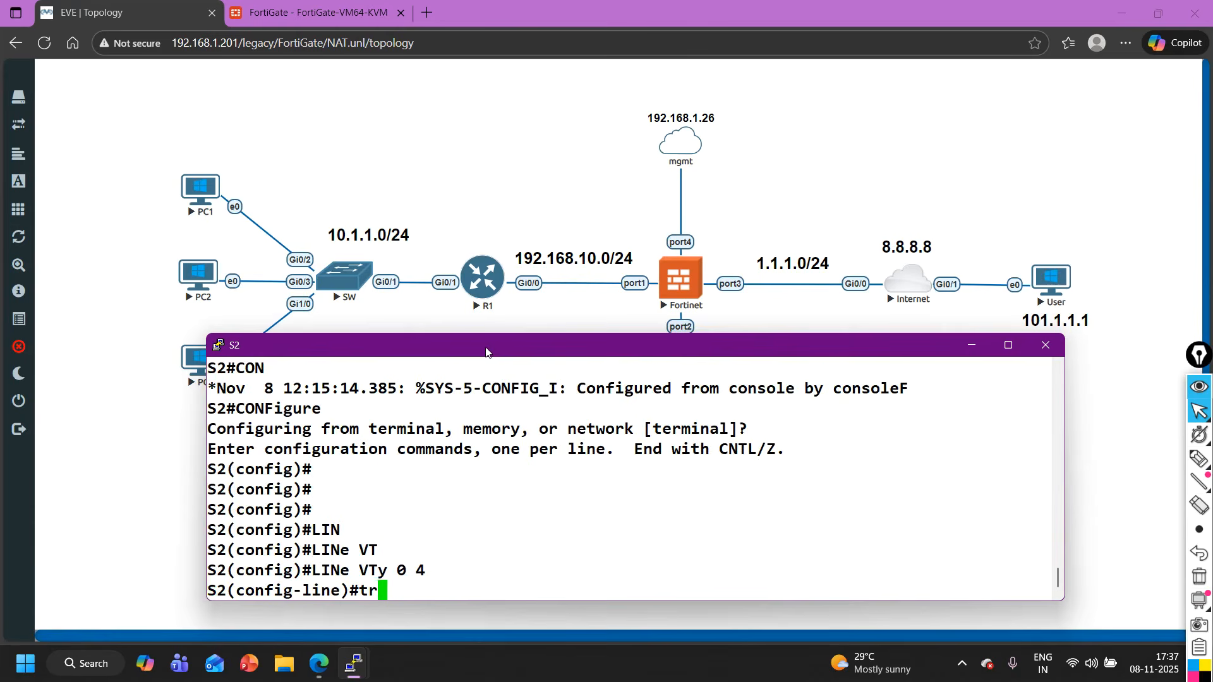
key("Tab")
type("in")
key("Tab")
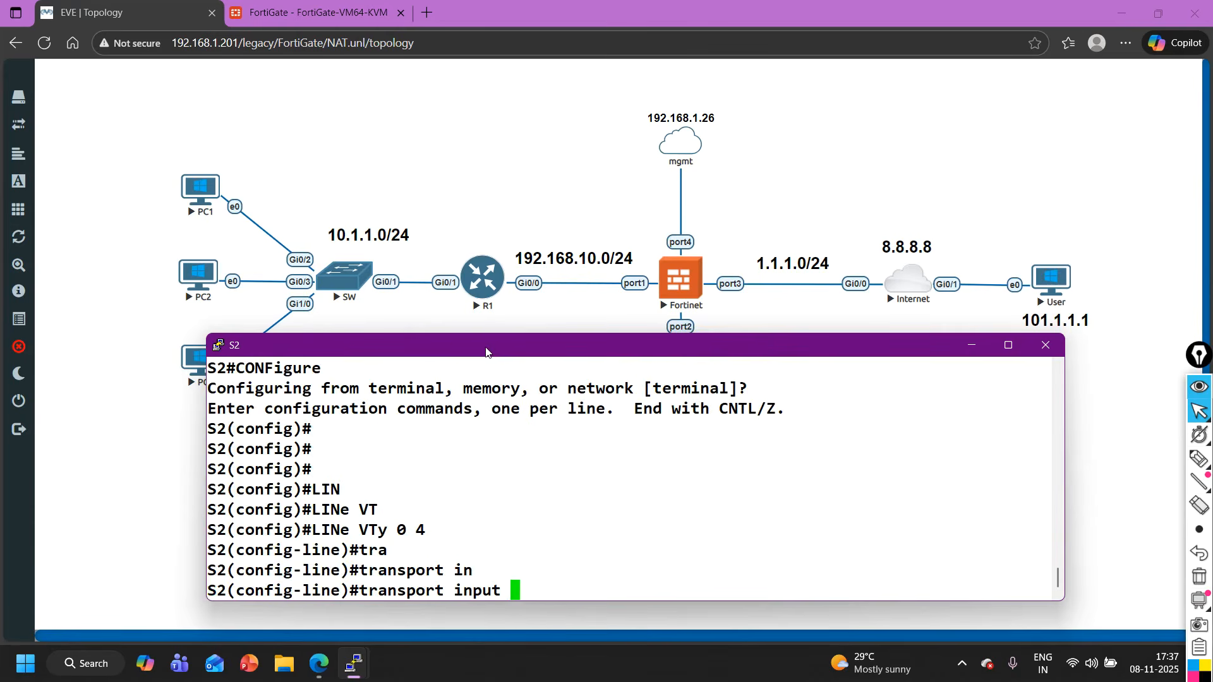
type("tel")
key("Tab")
key("Return")
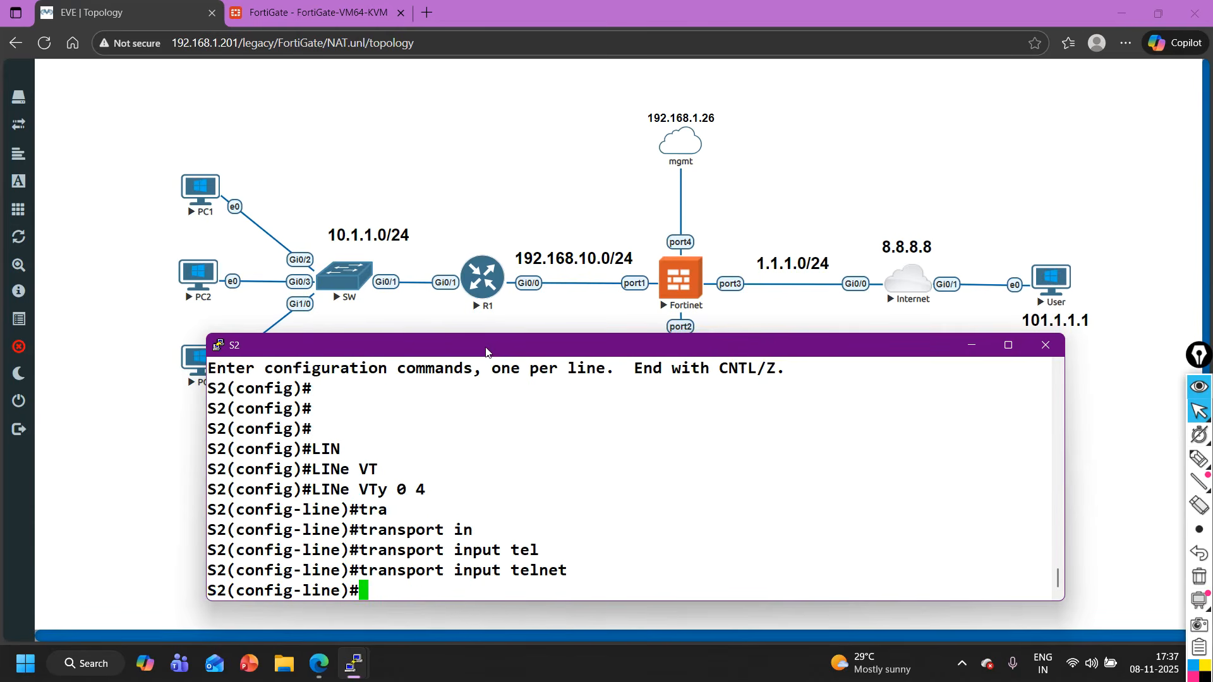
- Set S2's VTY lines to authenticate with local login and return to global configuration mode
type("log")
key("Tab")
type("i")
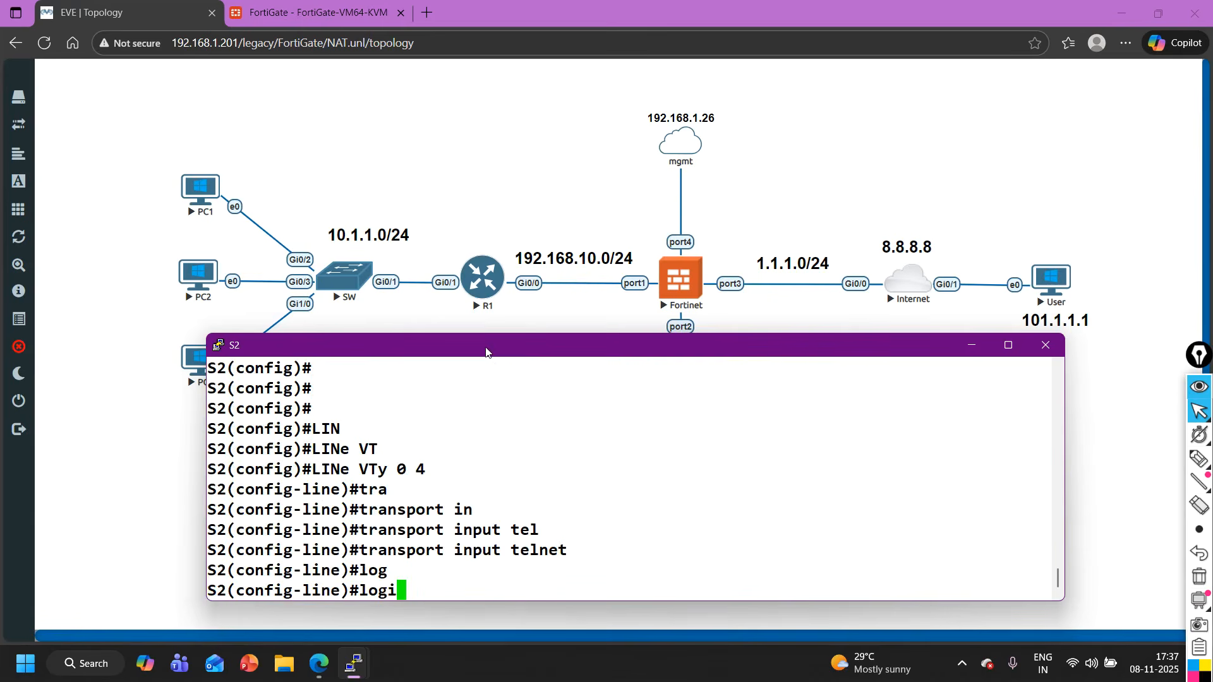
key("Tab")
key("Return")
key("Return")
key("Up")
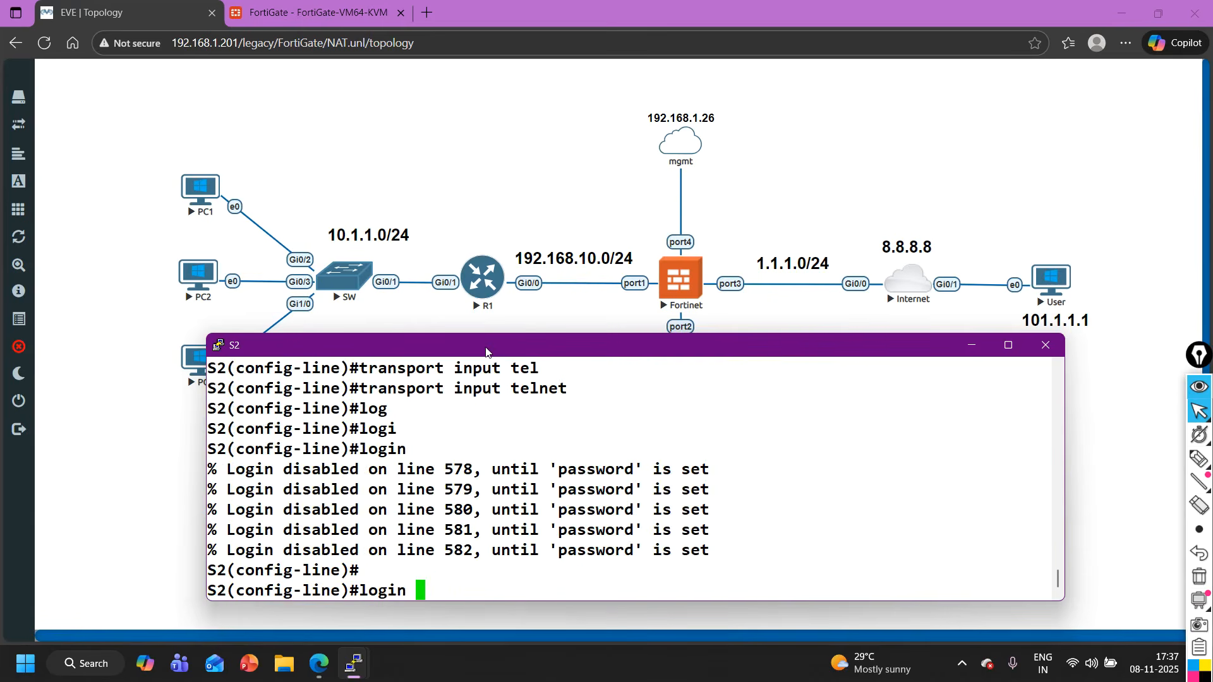
type("lo")
key("Tab")
key("Return")
type("exi")
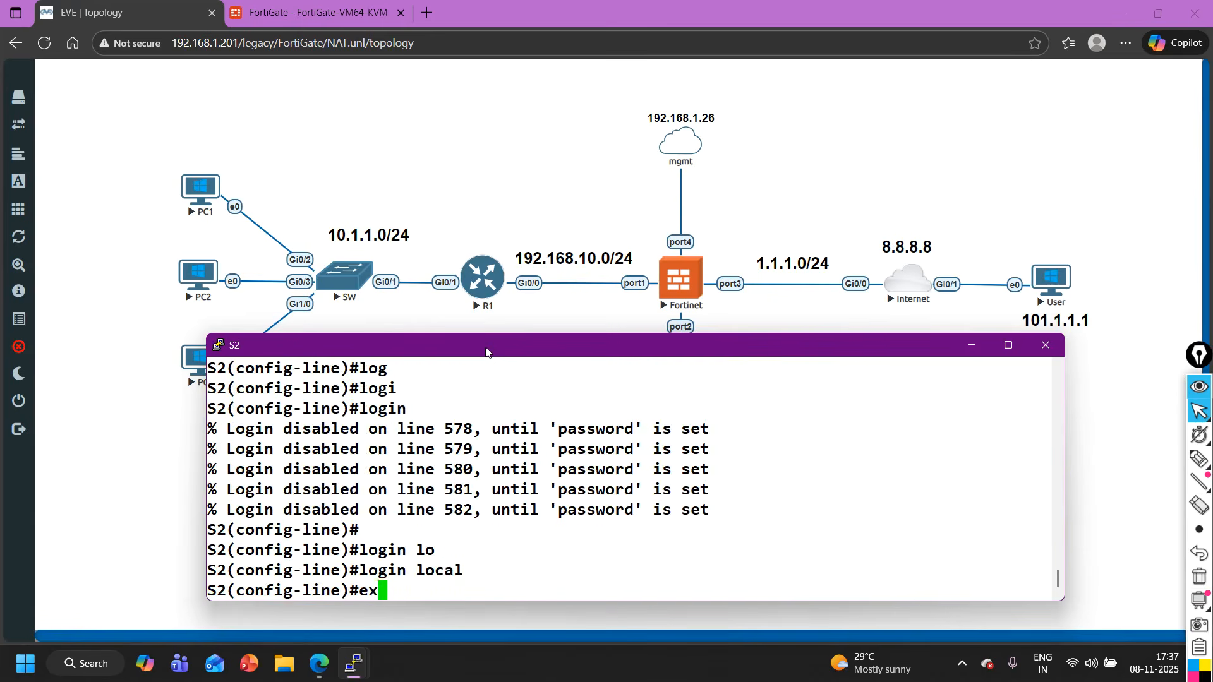
key("Return")
key("Return")
key("Return")
key("Return")
key("Return")
- Create a local user account named cisco on S2 and enter its password
type("user")
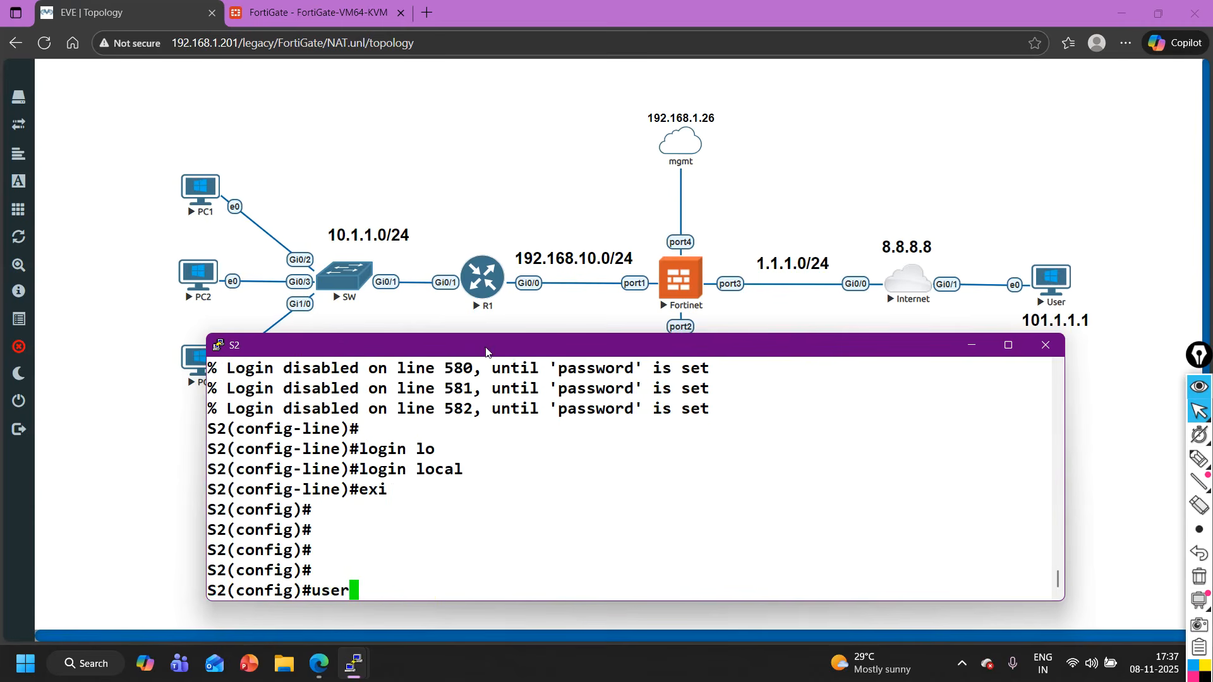
key("Tab")
type("n")
key("Tab")
type("c")
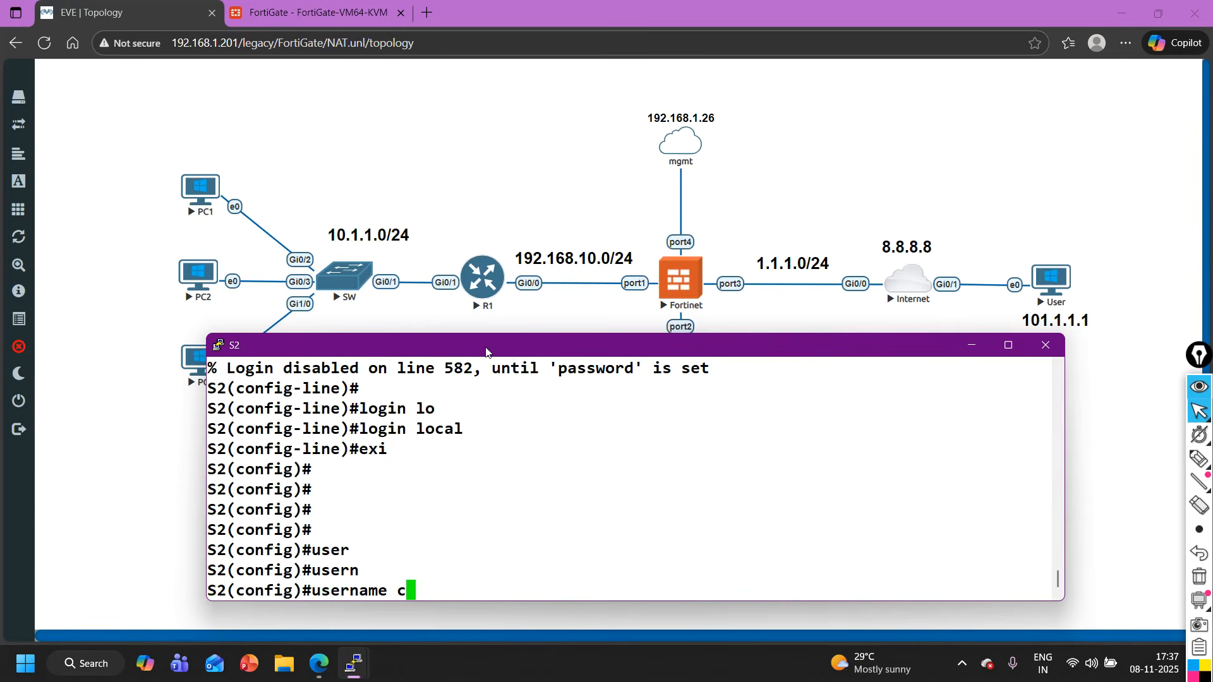
type("isco pas")
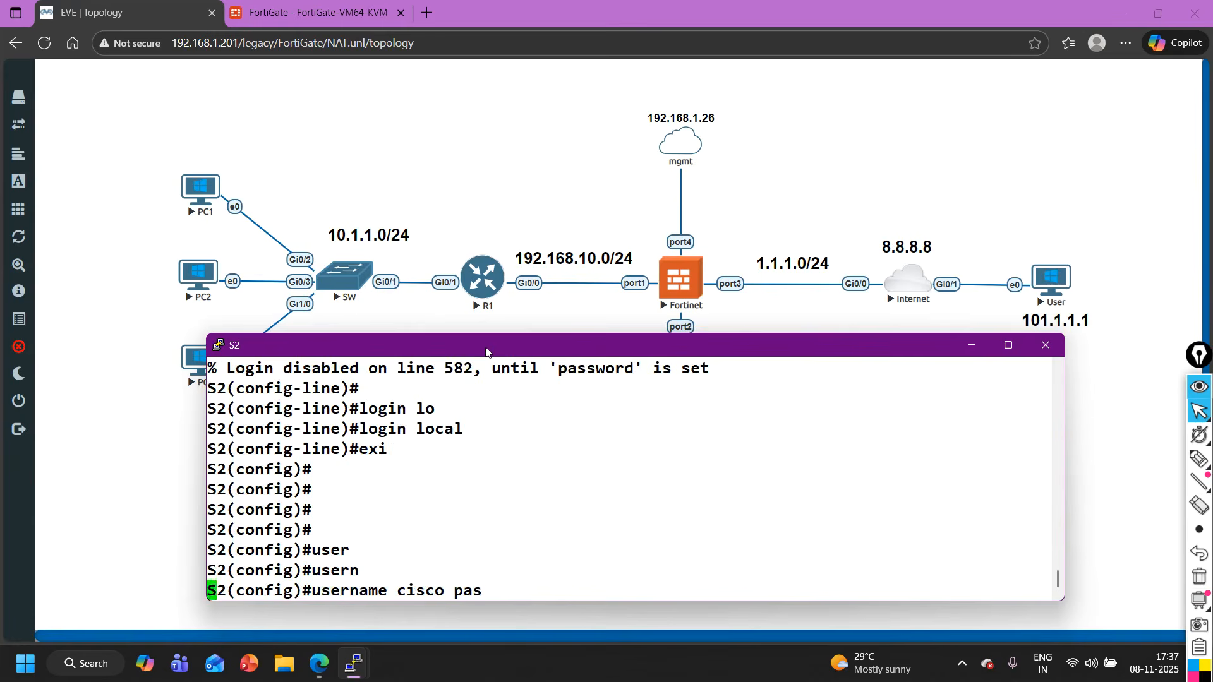
key("Tab")
type("cisco")
key("Return")
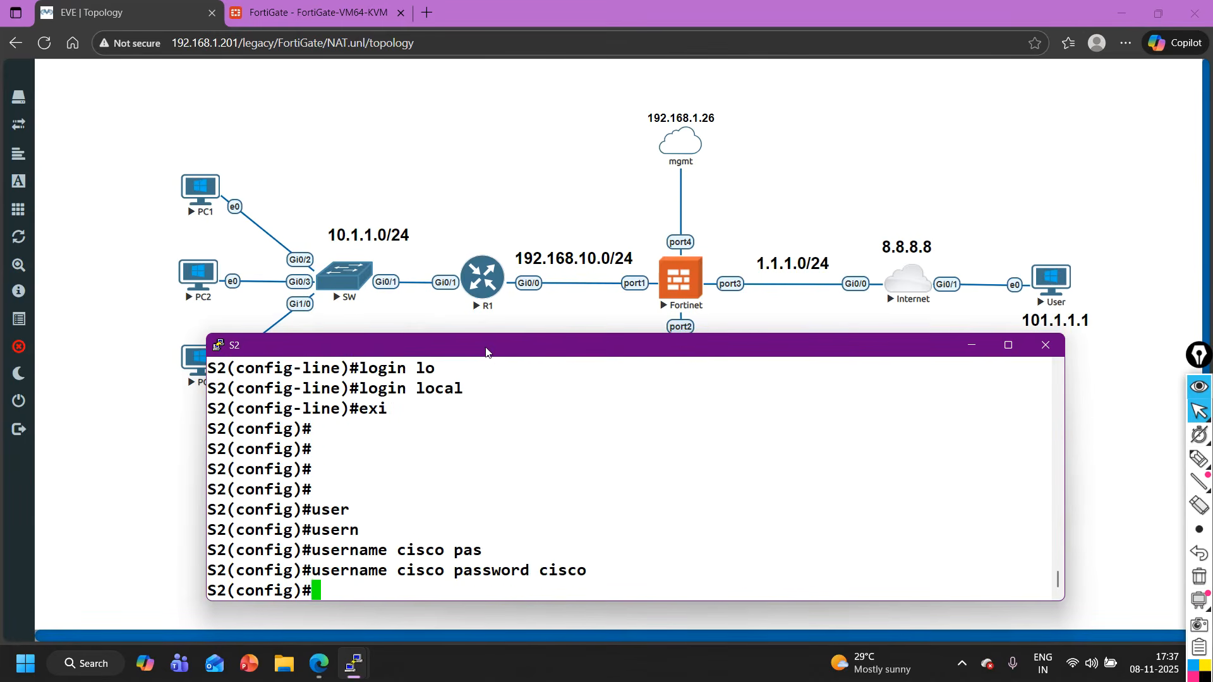
- Set the enable password on S2 for privileged access
key("Return")
type("enab")
key("Tab")
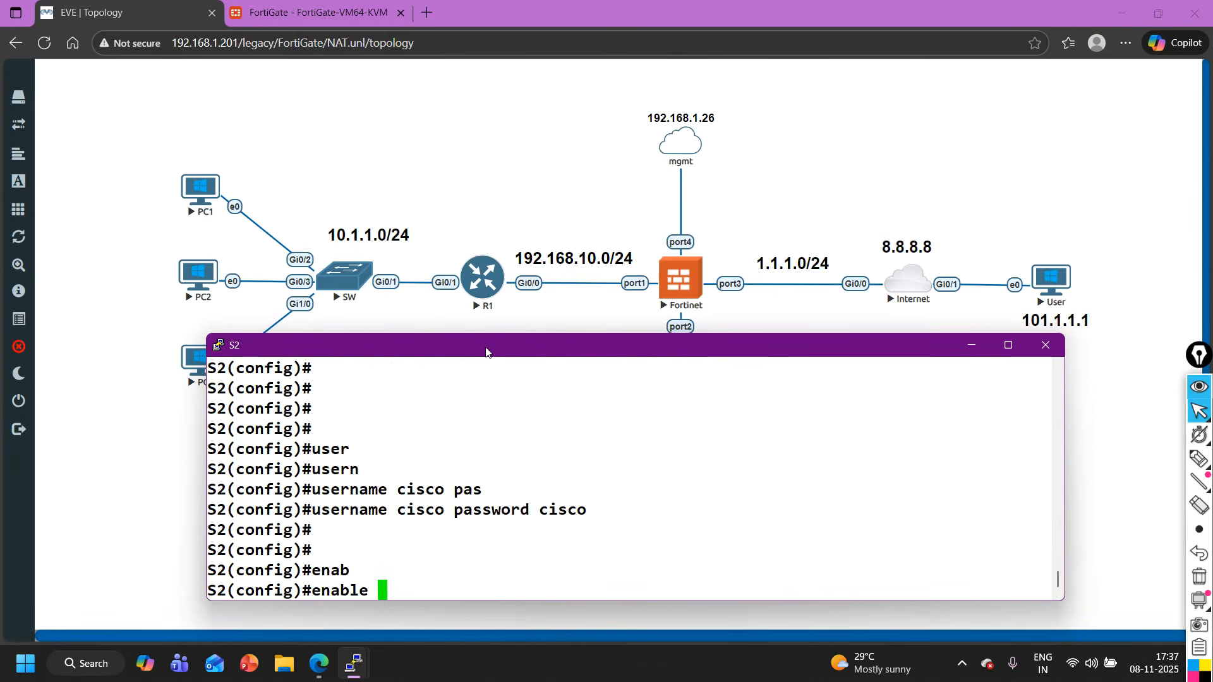
type("pas")
key("Tab")
type("cisco")
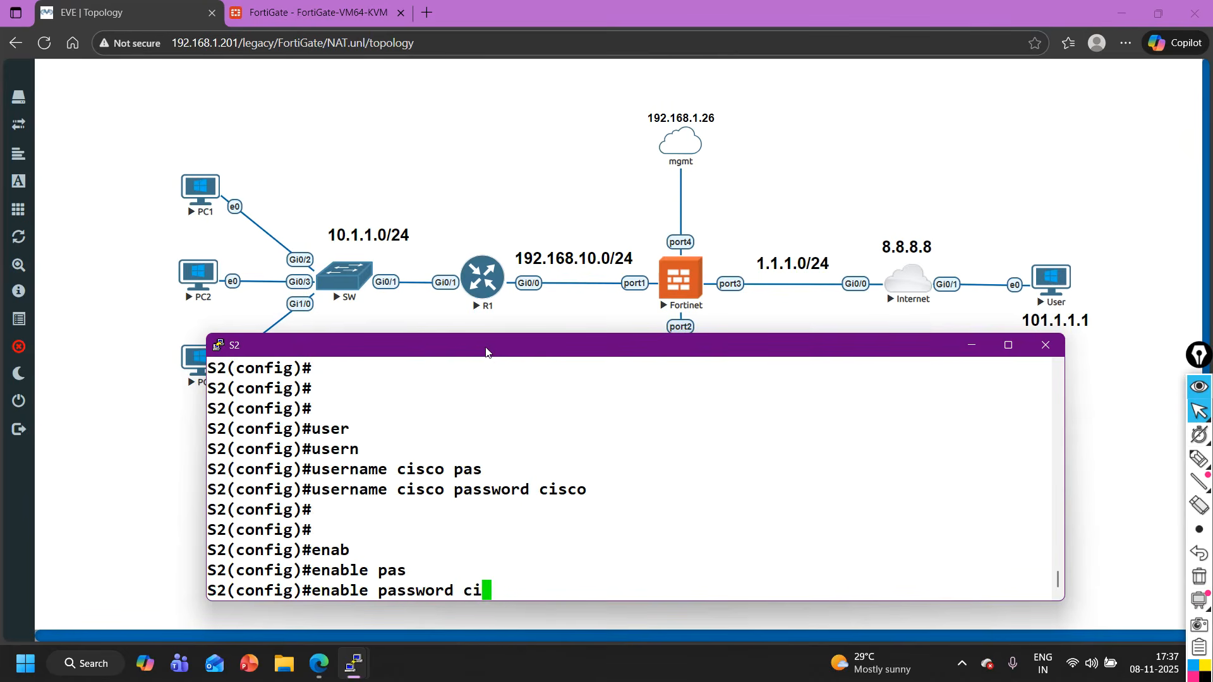
key("Return")
- Leave configuration mode on S2, save the configuration with wr, and return to the network topology
key("ctrl+z")
key("Return")
key("Return")
type("wr")
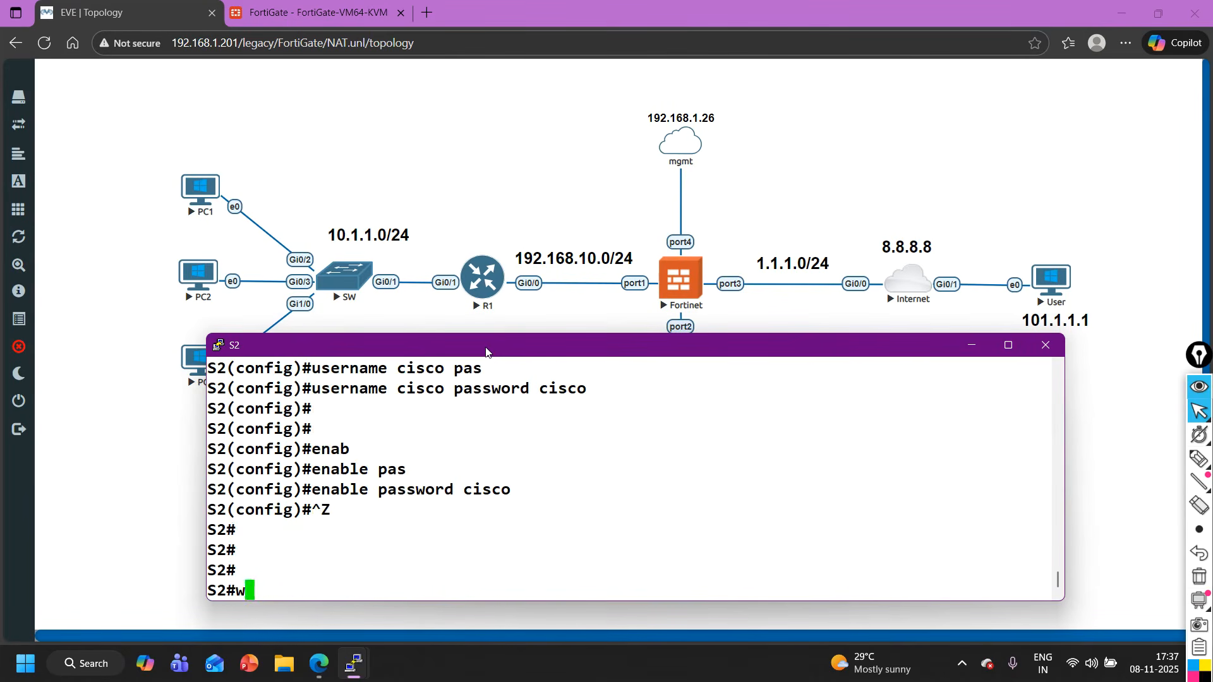
key("Return")
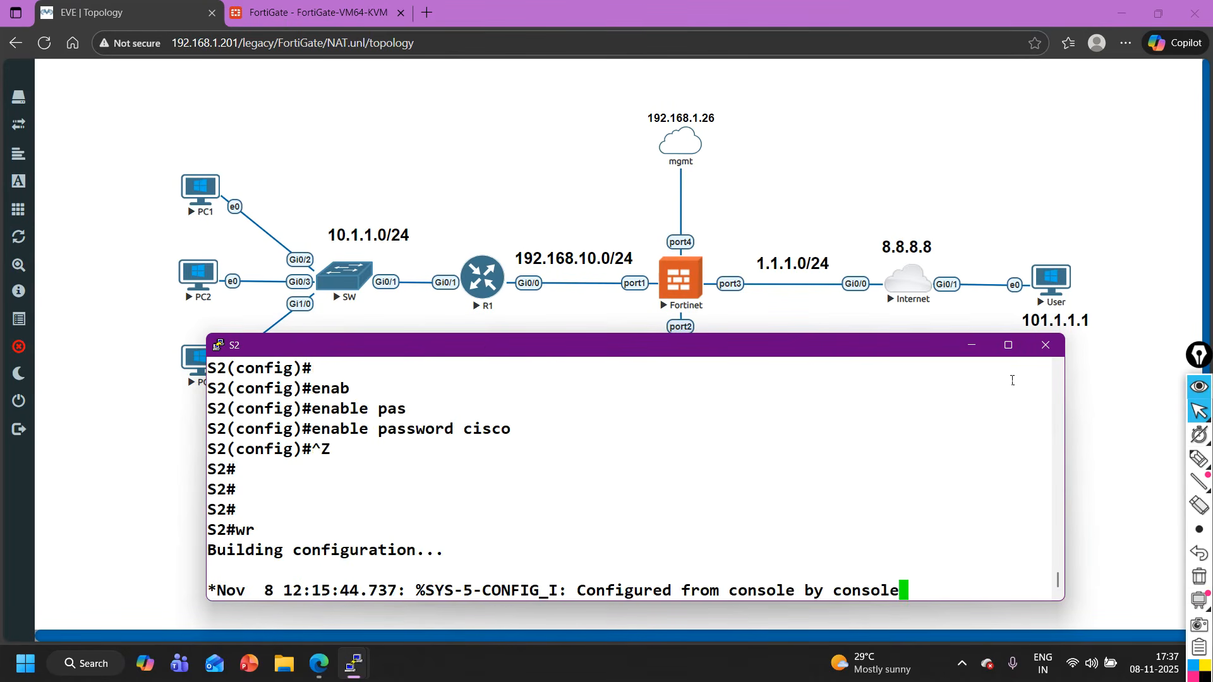
left_click(971, 345)
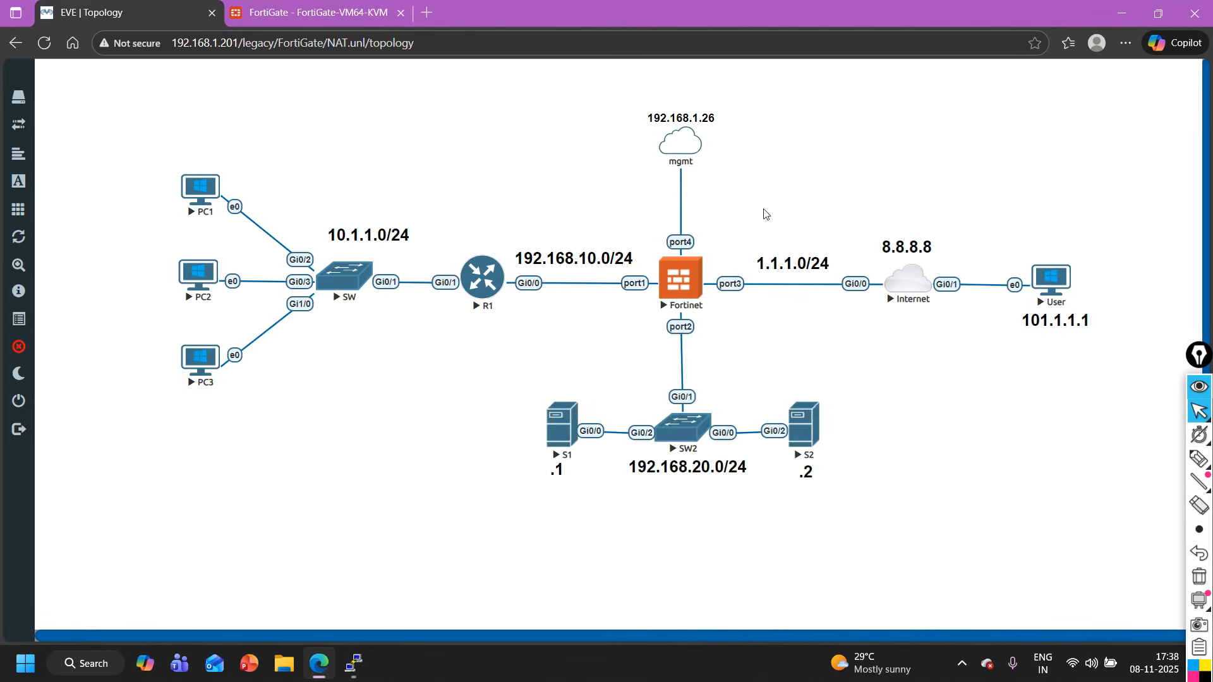
left_click_drag(438, 384, 821, 548)
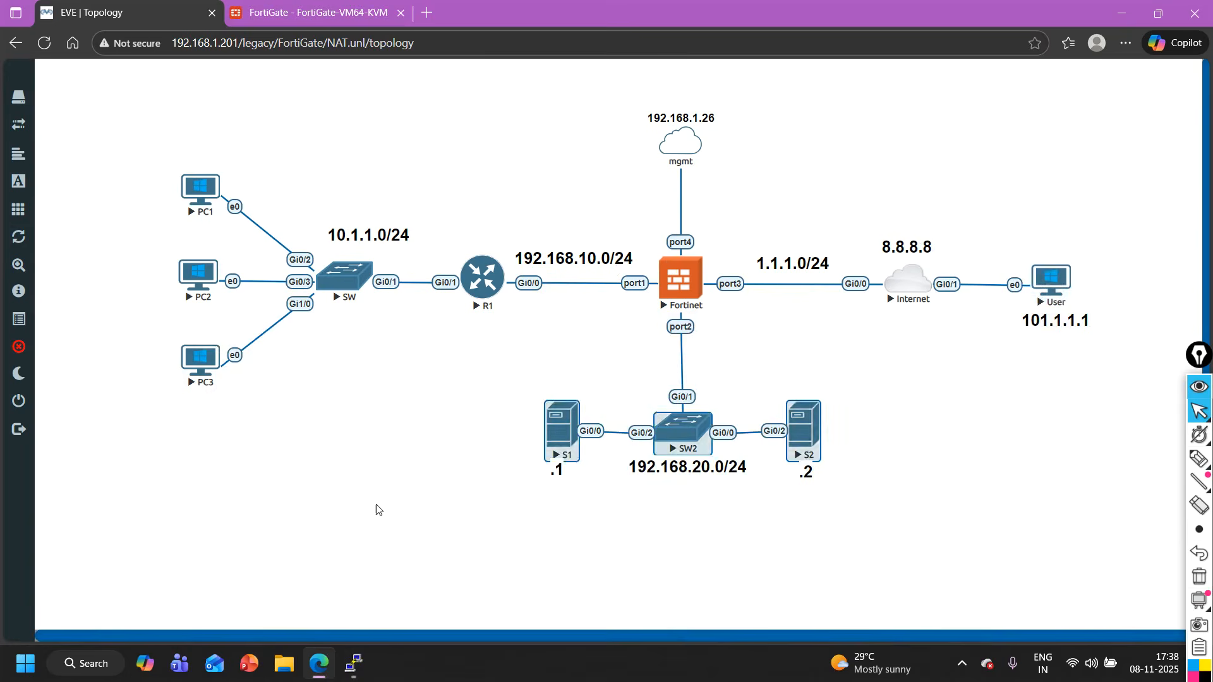
- Create a FortiGate firewall policy from the DNAT-S1 virtual IP and name it Out-To-In-S1
left_click(291, 7)
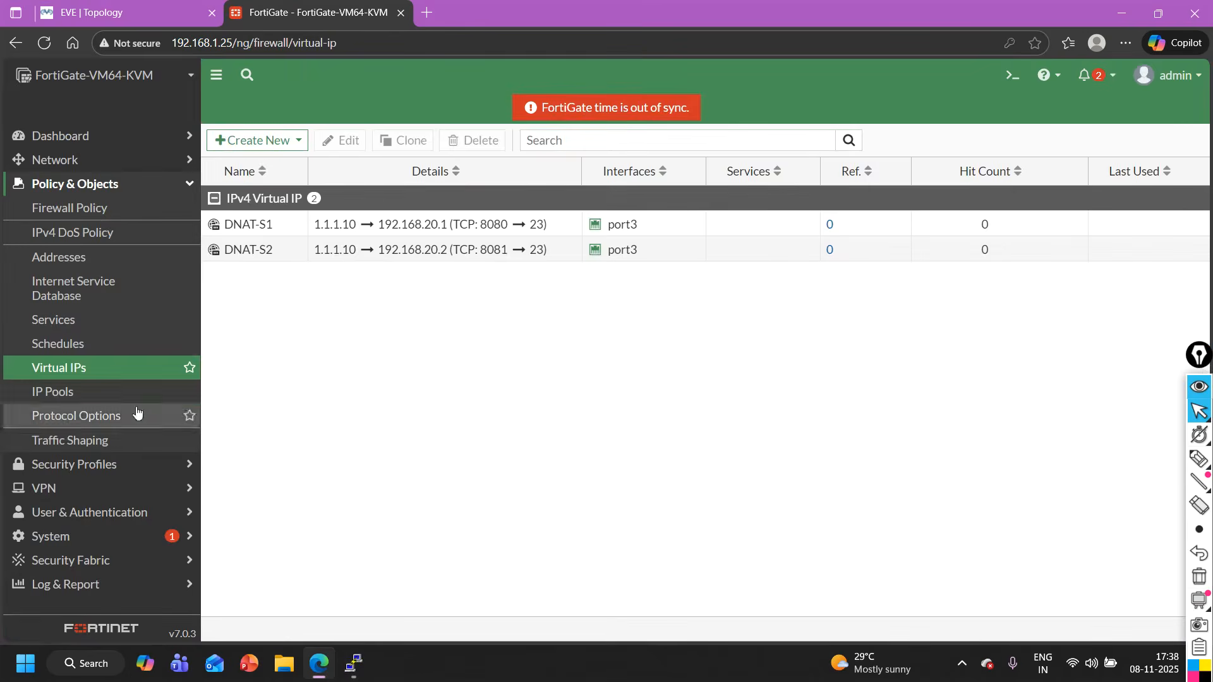
left_click(259, 225)
right_click(259, 225)
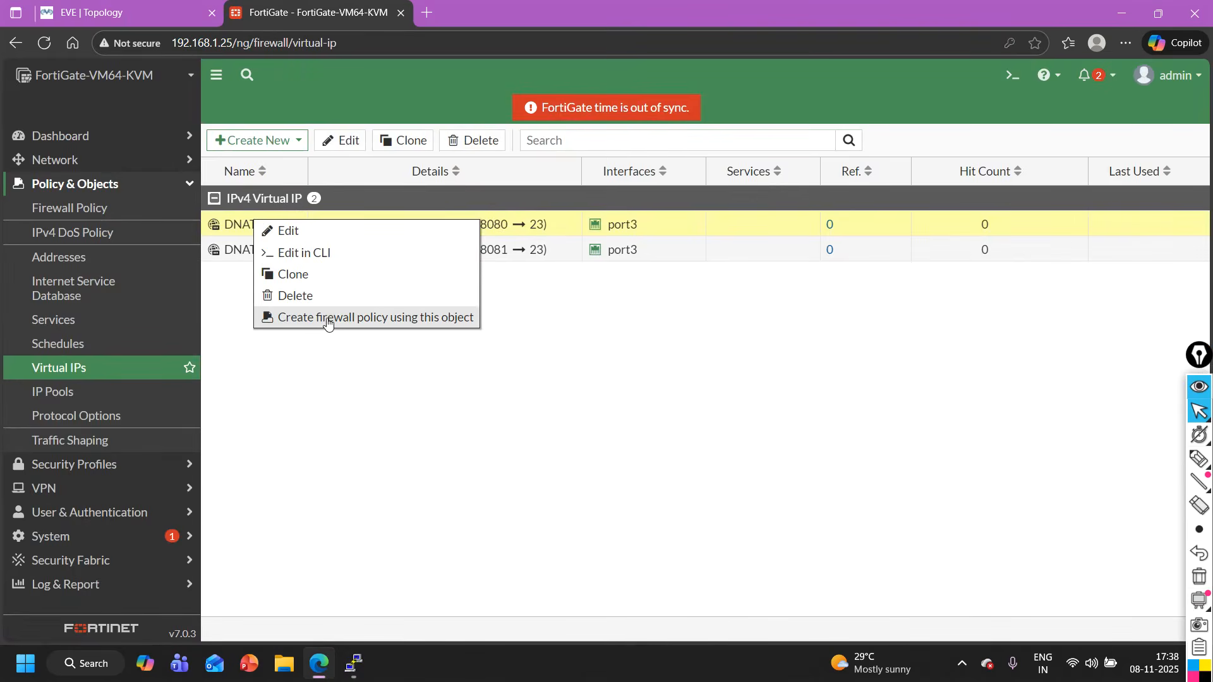
left_click(402, 319)
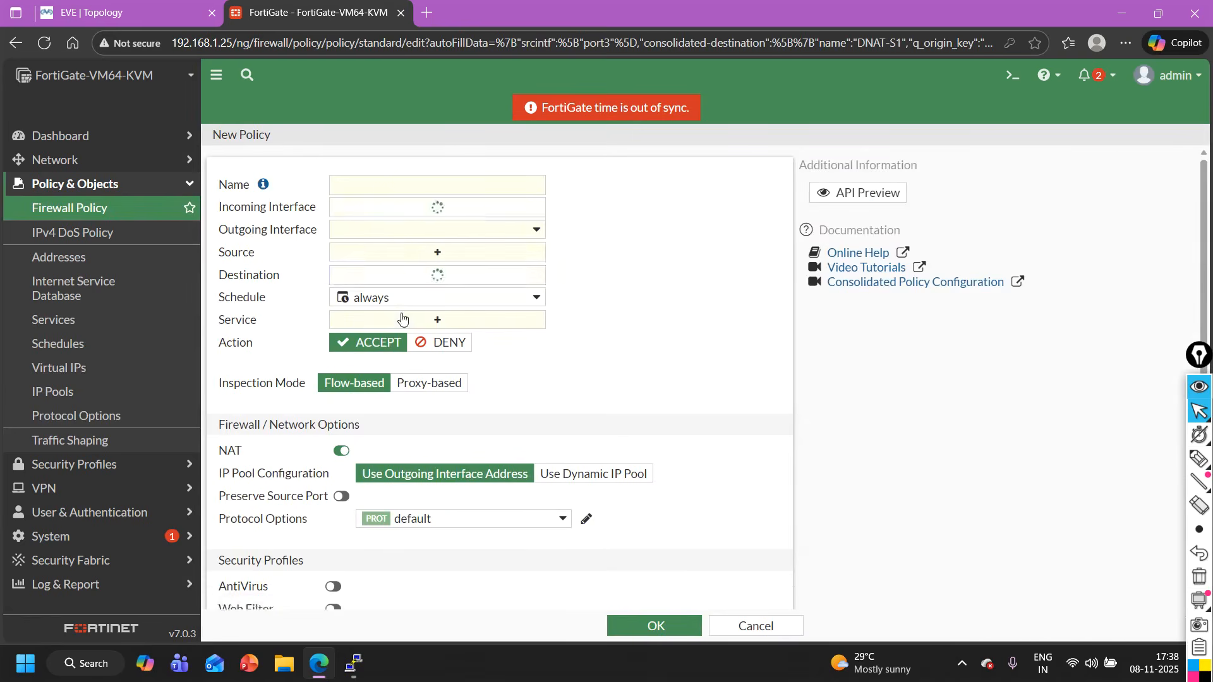
left_click(380, 184)
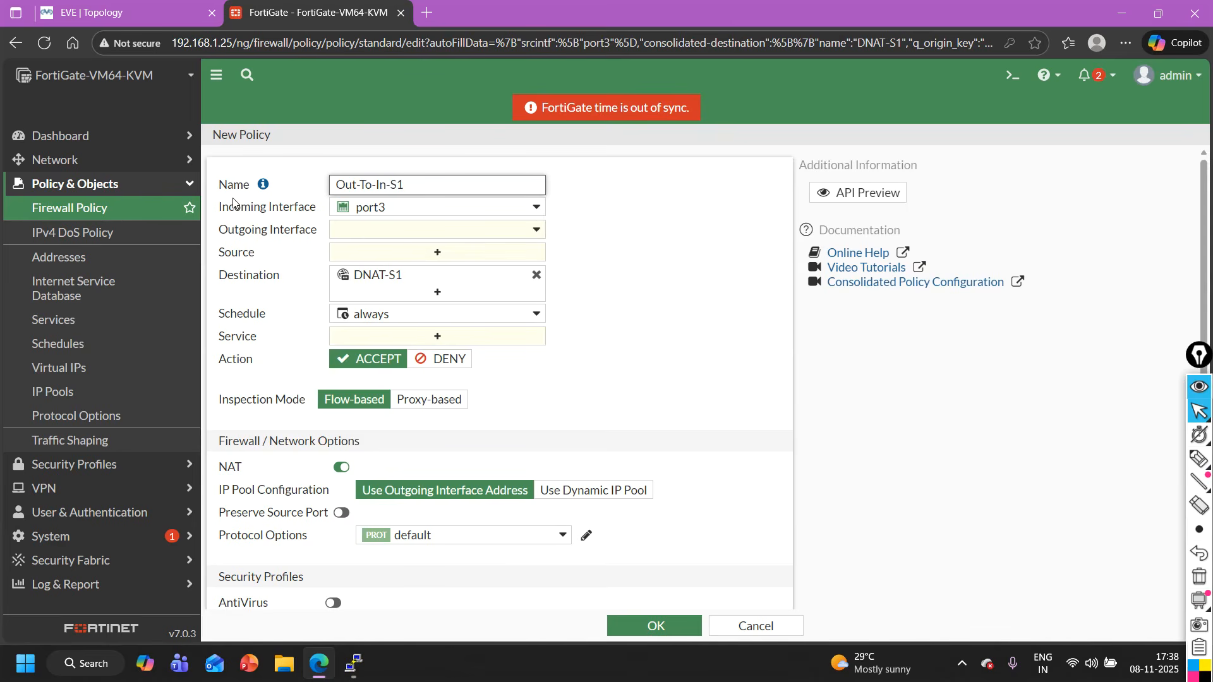
- Check the topology for the firewall port facing SW2 and set the policy's outgoing interface to port2
left_click(363, 231)
key("ctrl+shift+Tab")
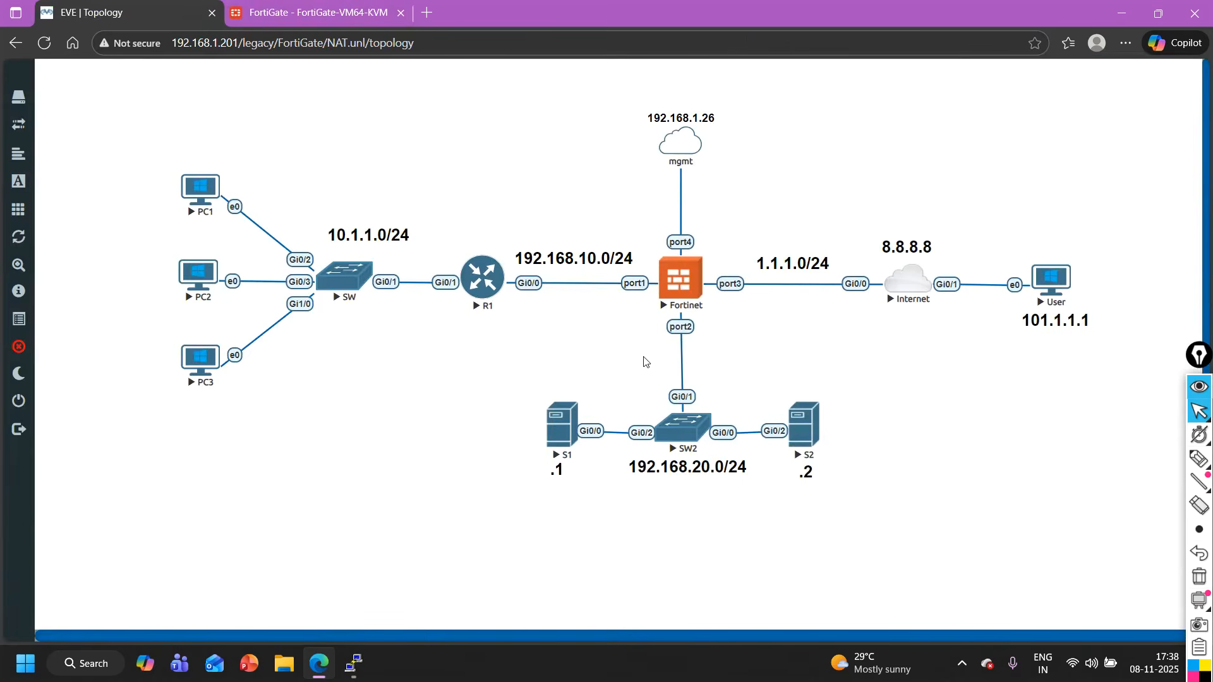
left_click(256, 4)
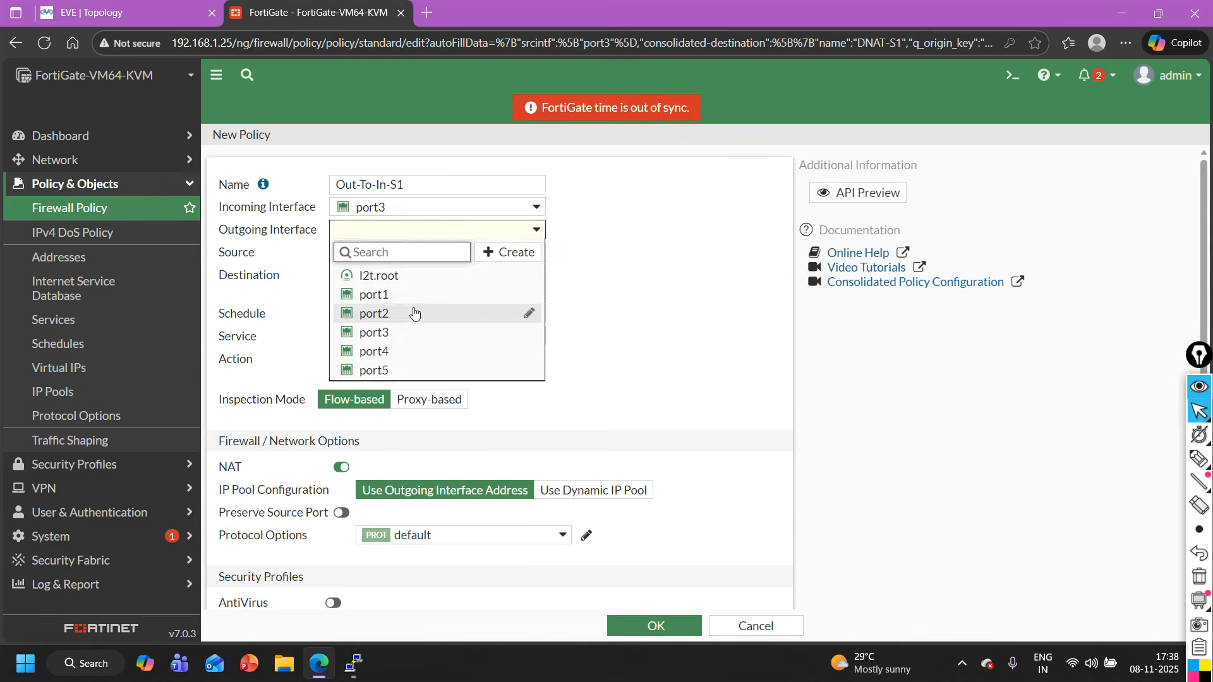
left_click(375, 311)
- Set the Out-To-In-S1 policy's source to all and its service to ALL
left_click(442, 252)
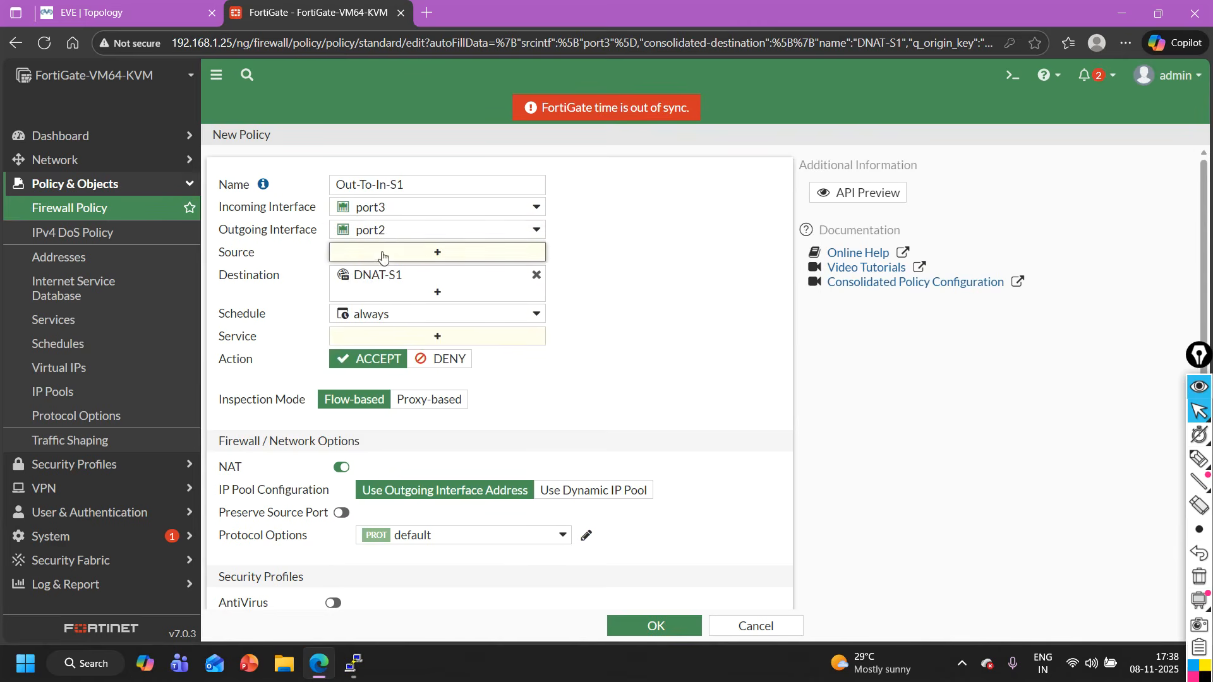
left_click(594, 260)
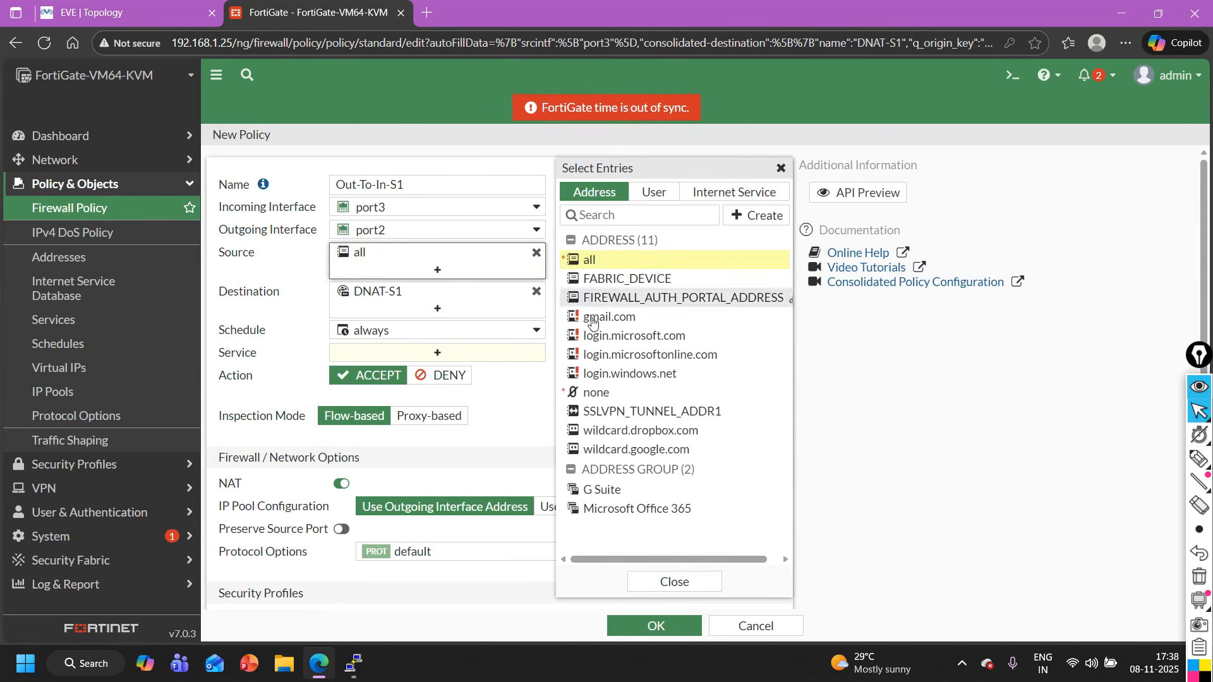
left_click(694, 580)
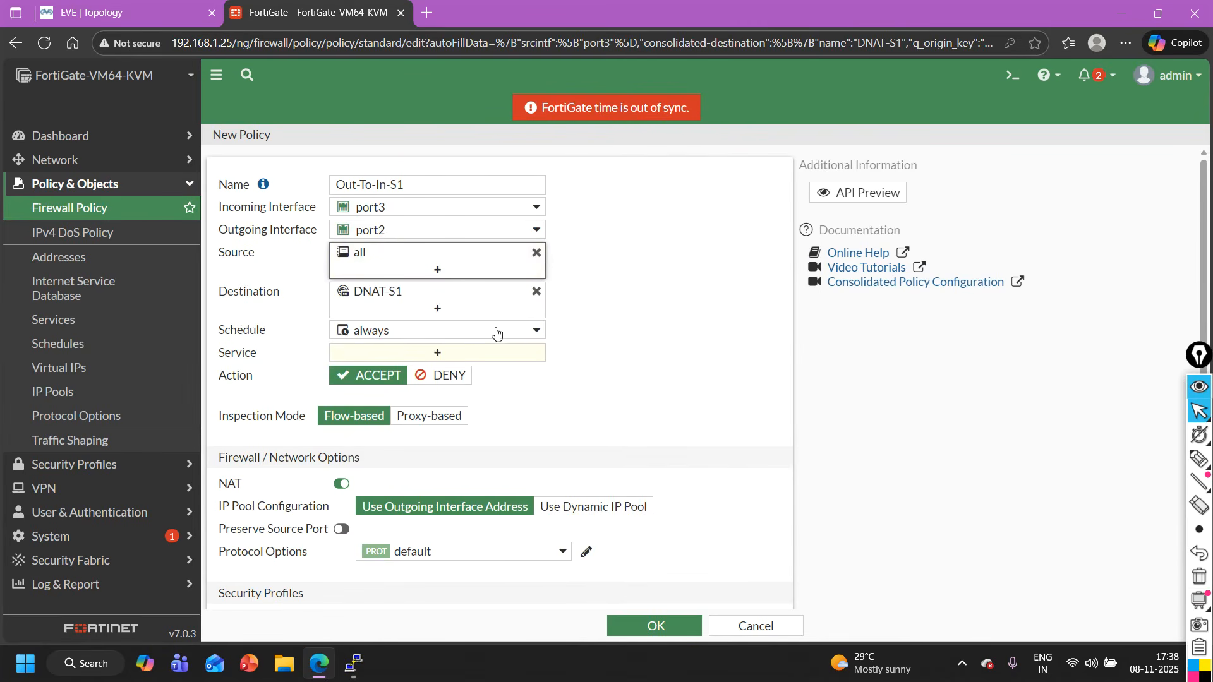
left_click(432, 355)
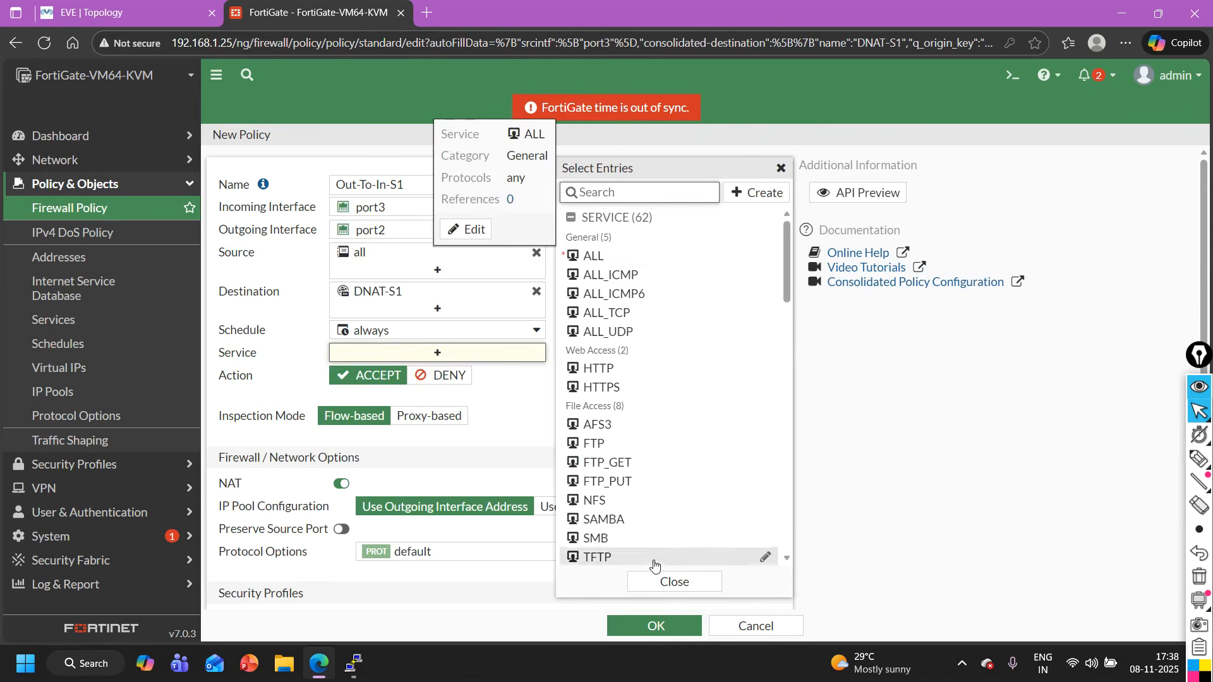
left_click(605, 254)
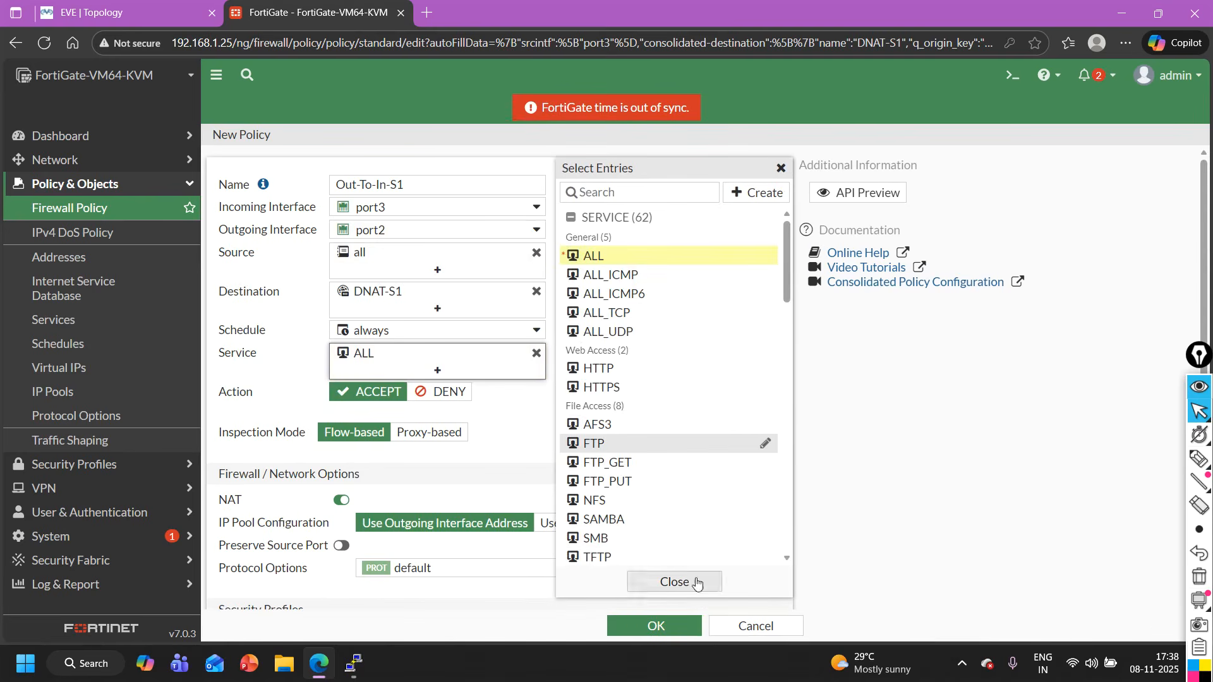
left_click(697, 583)
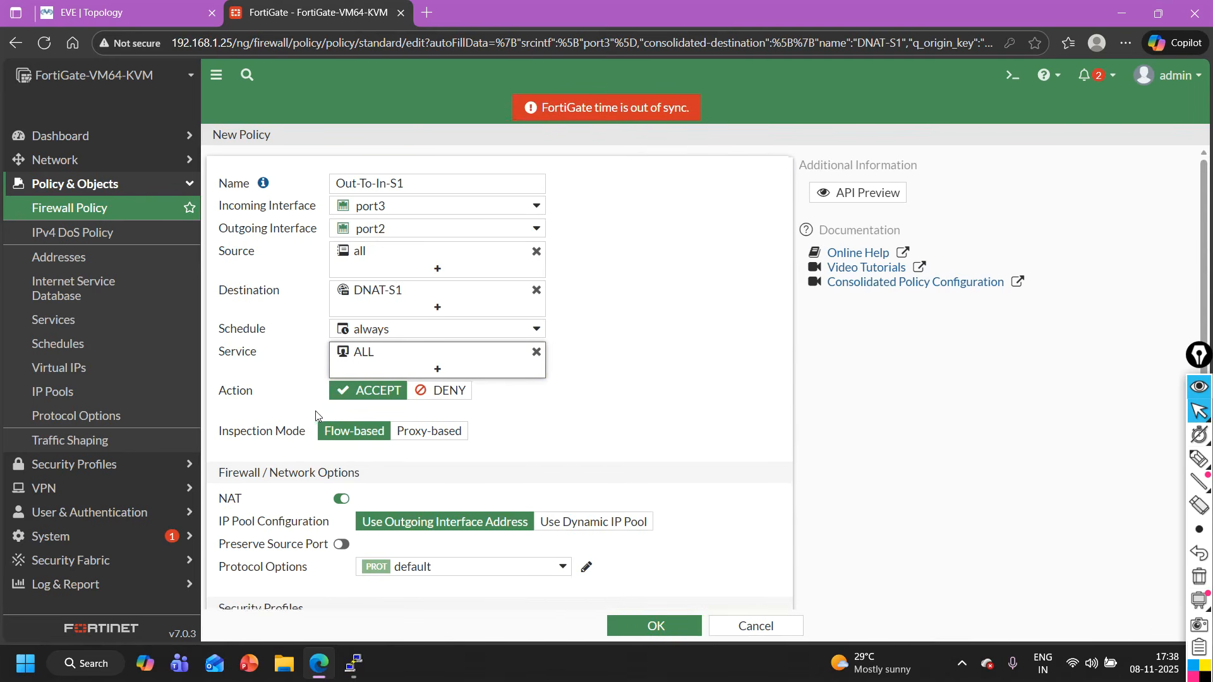
- Disable NAT on the Out-To-In-S1 policy and save it
scroll(322, 412, "down", 2)
left_click(342, 421)
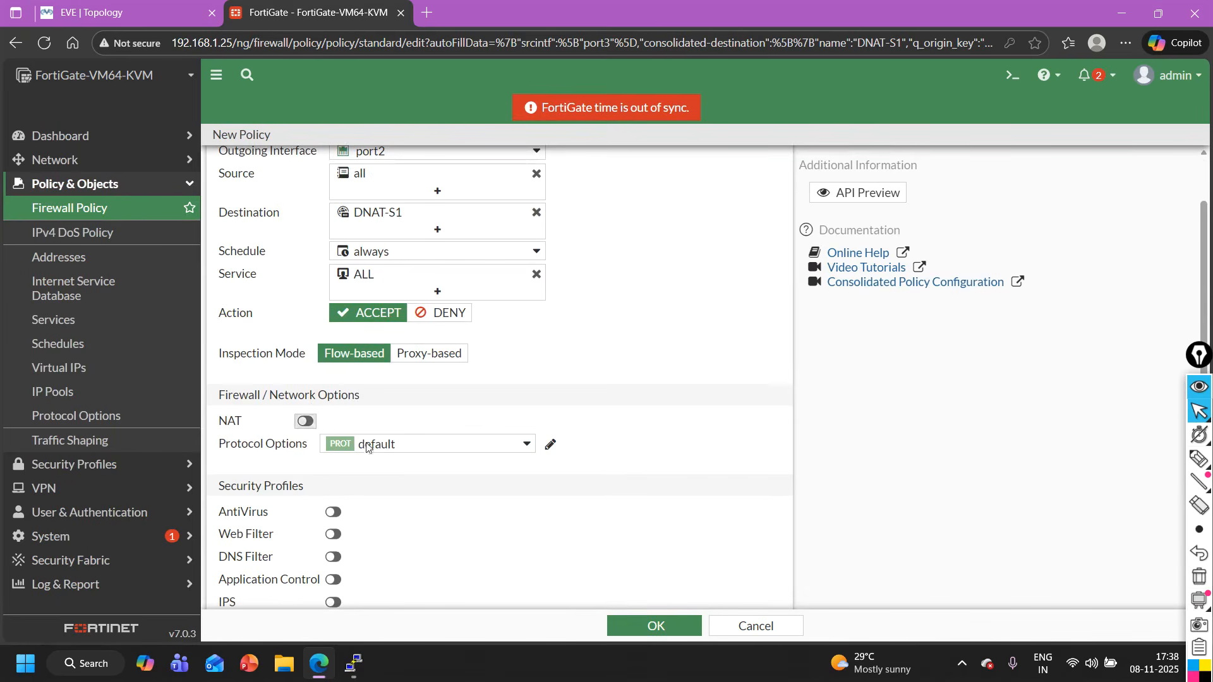
left_click(656, 627)
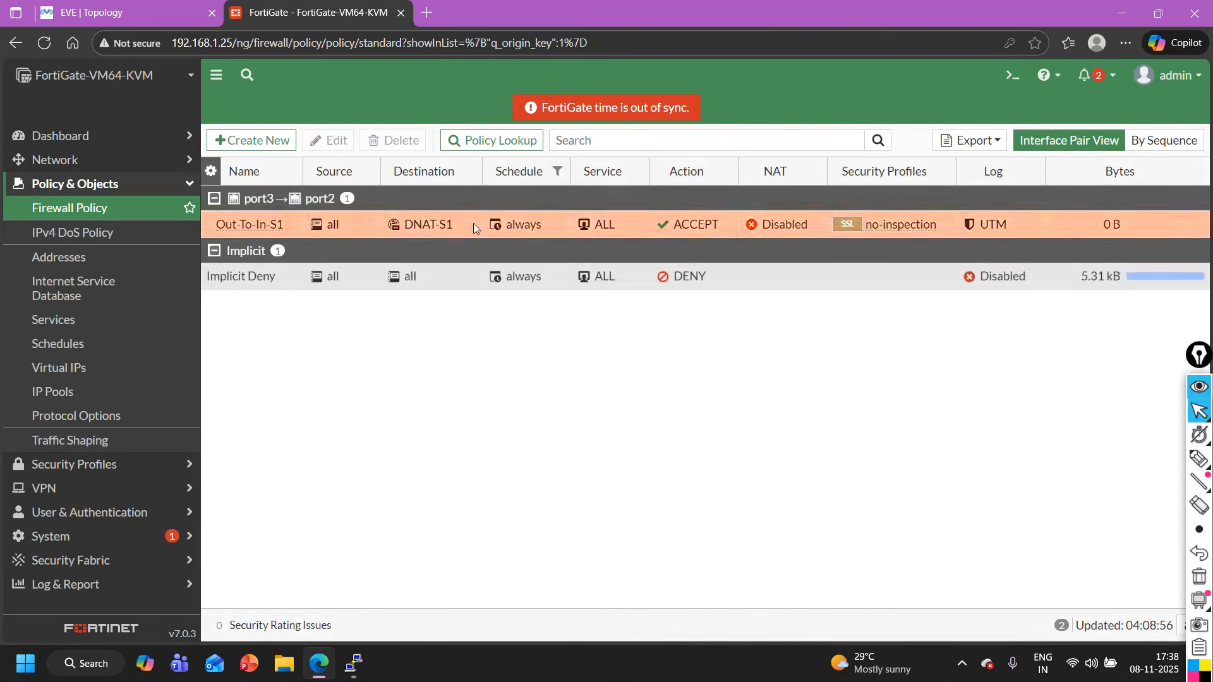
- Create a firewall policy from the DNAT-S2 virtual IP and name it Out-To-IN-s2
left_click(88, 366)
left_click(262, 250)
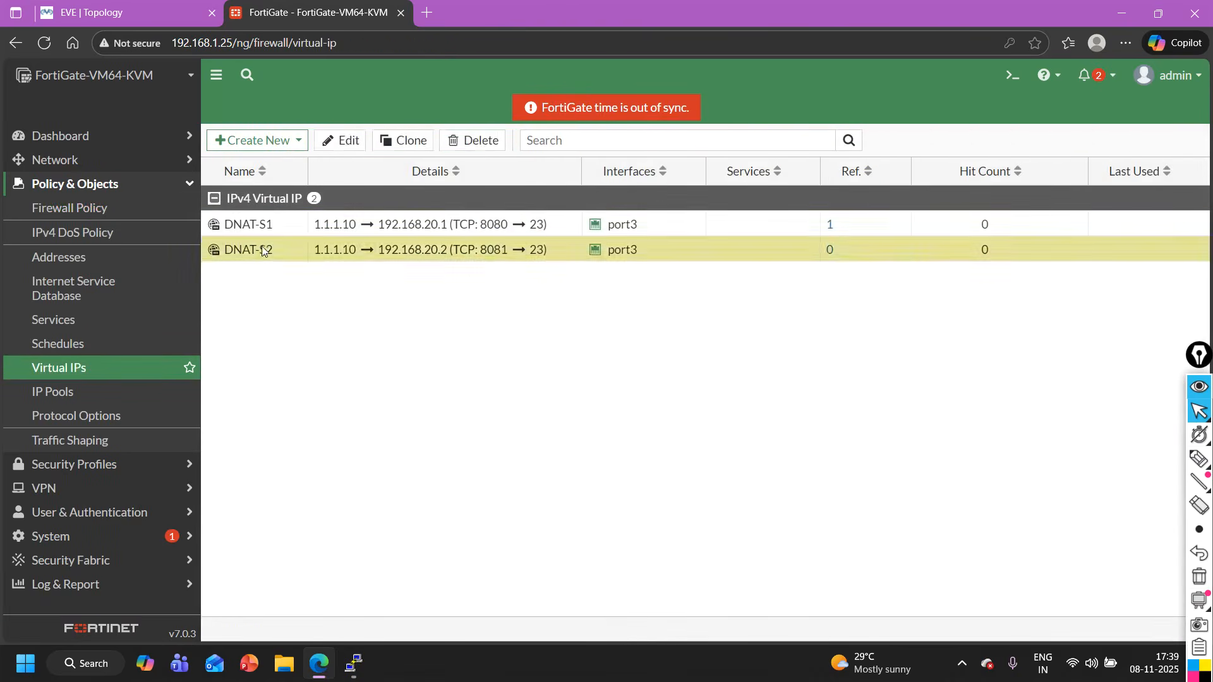
right_click(263, 250)
left_click(319, 345)
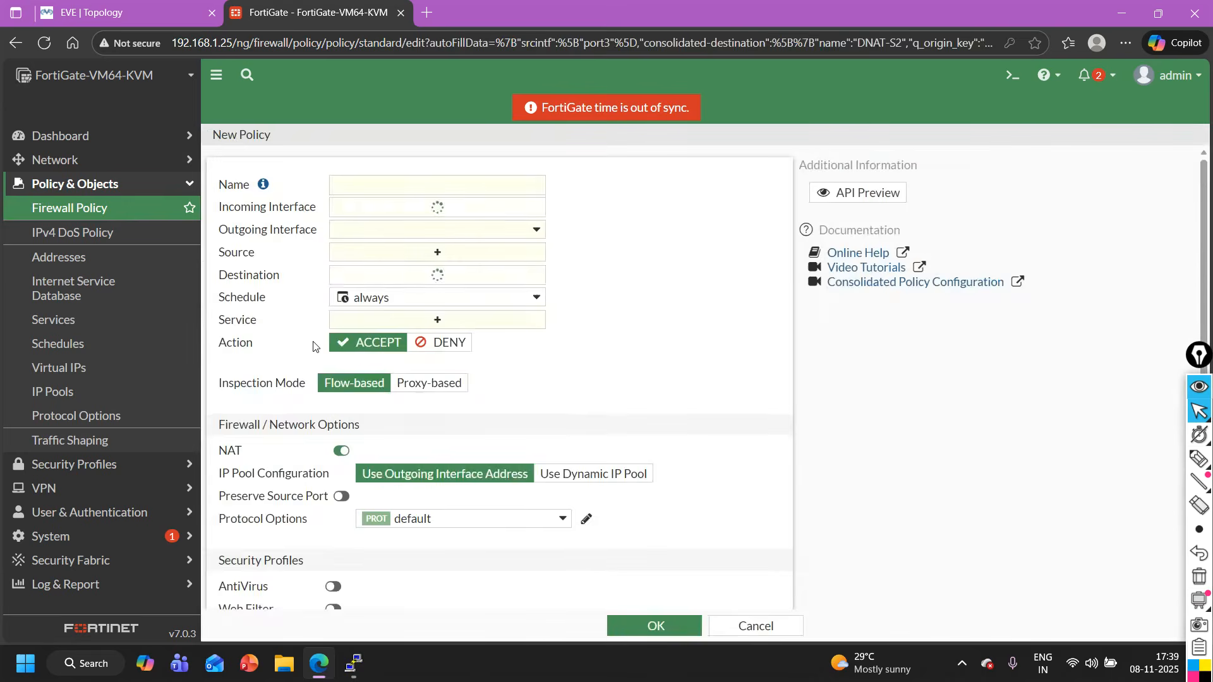
left_click(398, 182)
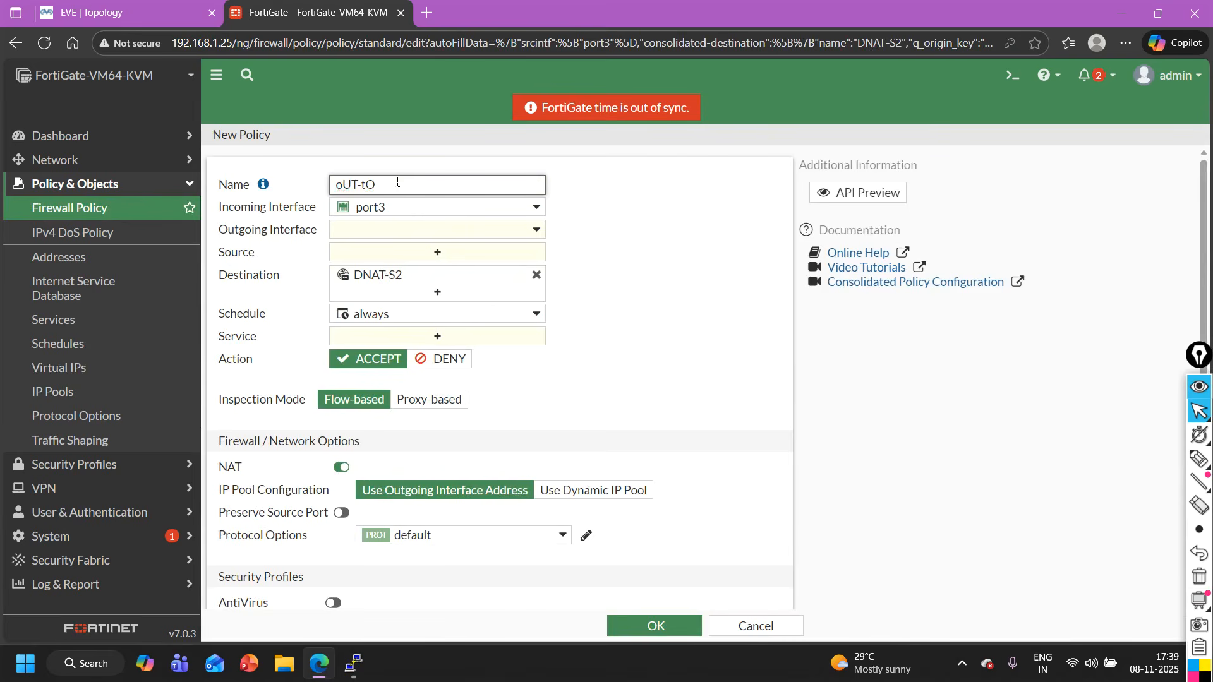
key("BackSpace")
key("BackSpace")
key("BackSpace")
key("BackSpace")
key("BackSpace")
key("BackSpace")
type("o")
key("BackSpace")
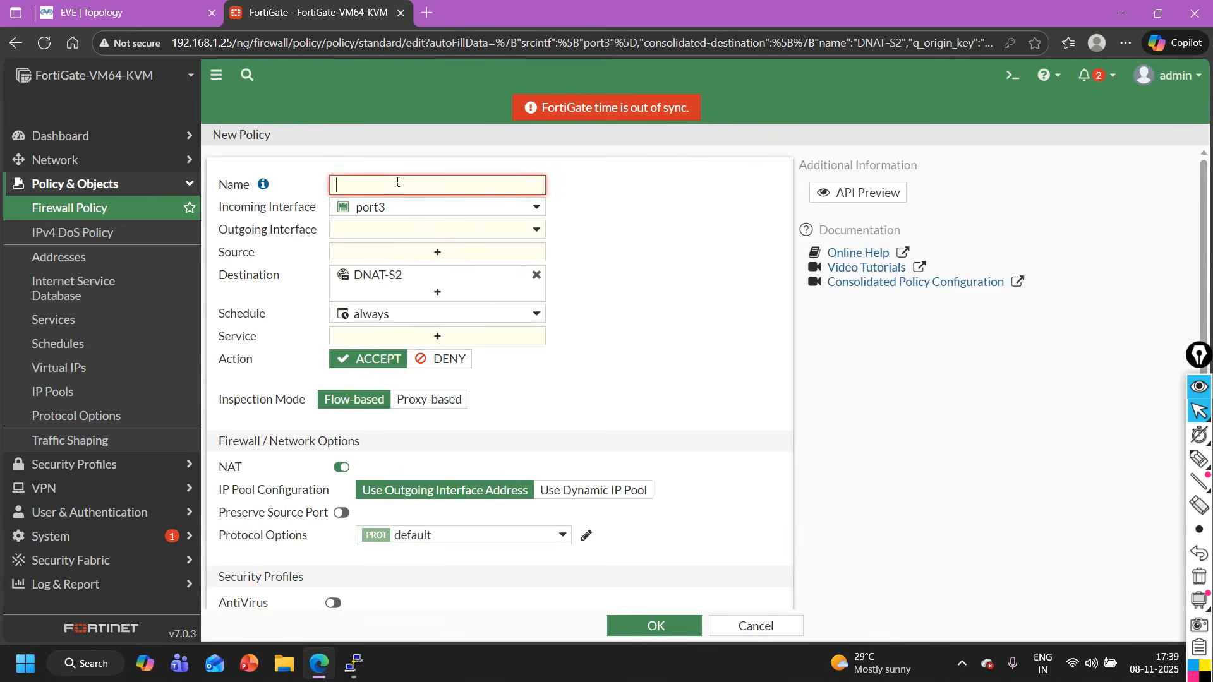
type("O")
- Set the Out-To-IN-s2 policy's outgoing interface to port2 and its source to all
left_click(417, 231)
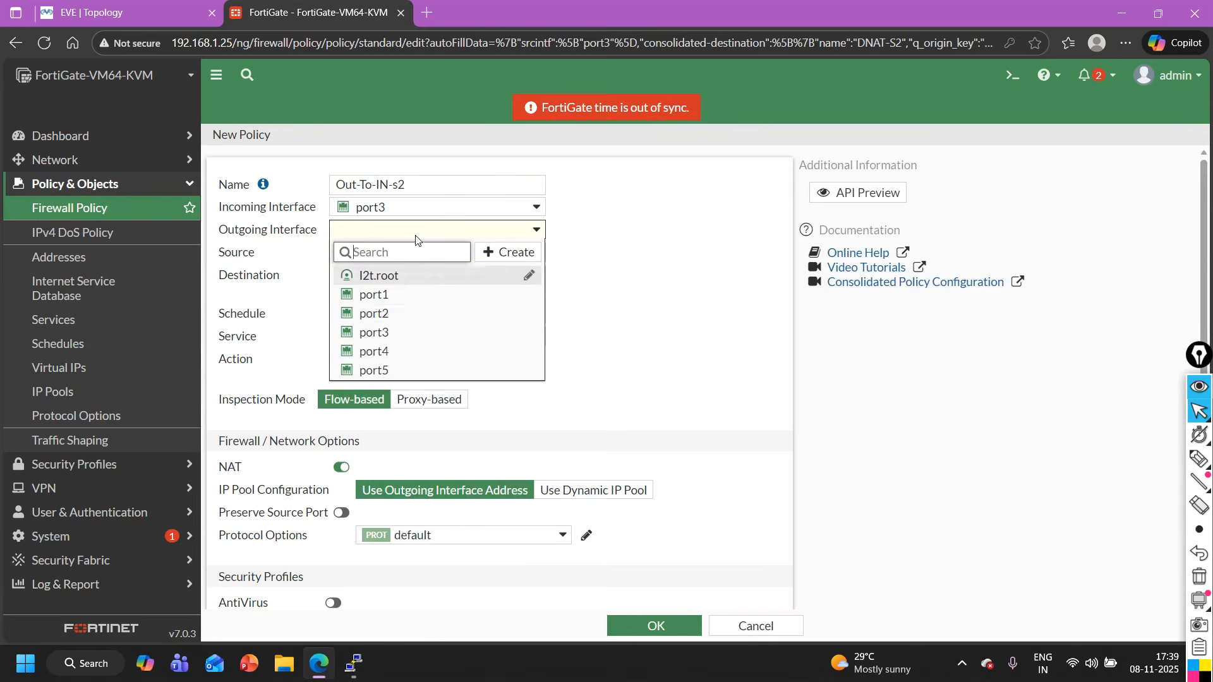
left_click(403, 319)
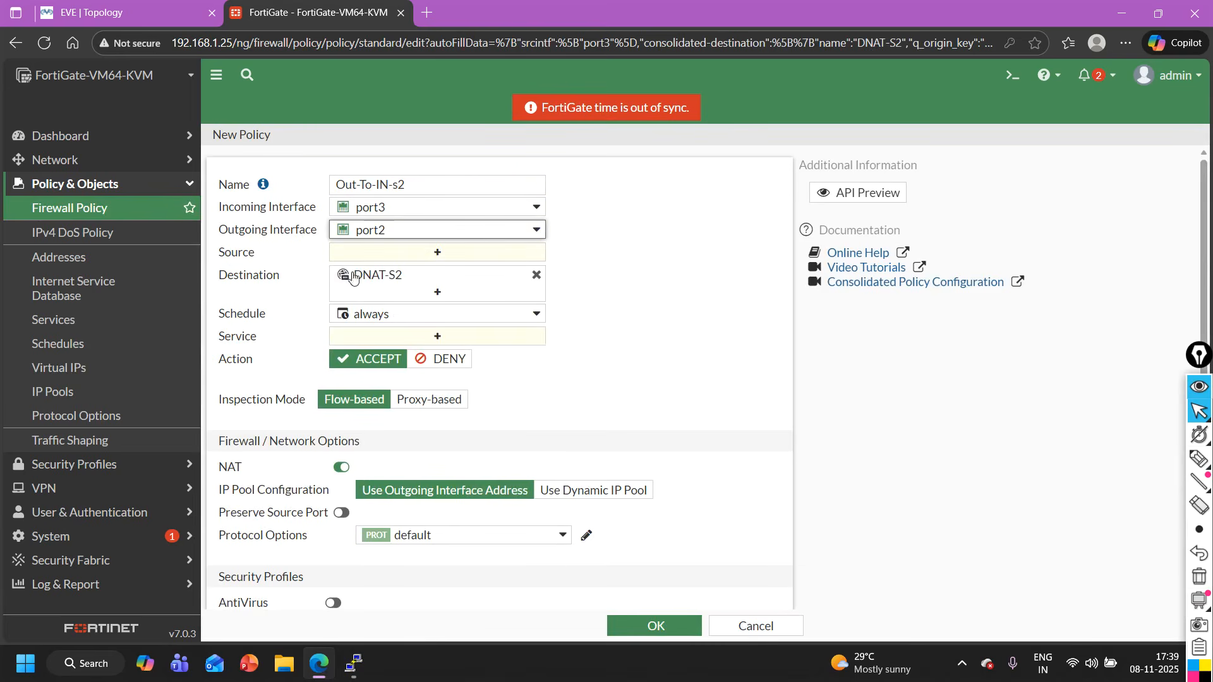
left_click(403, 253)
left_click(590, 260)
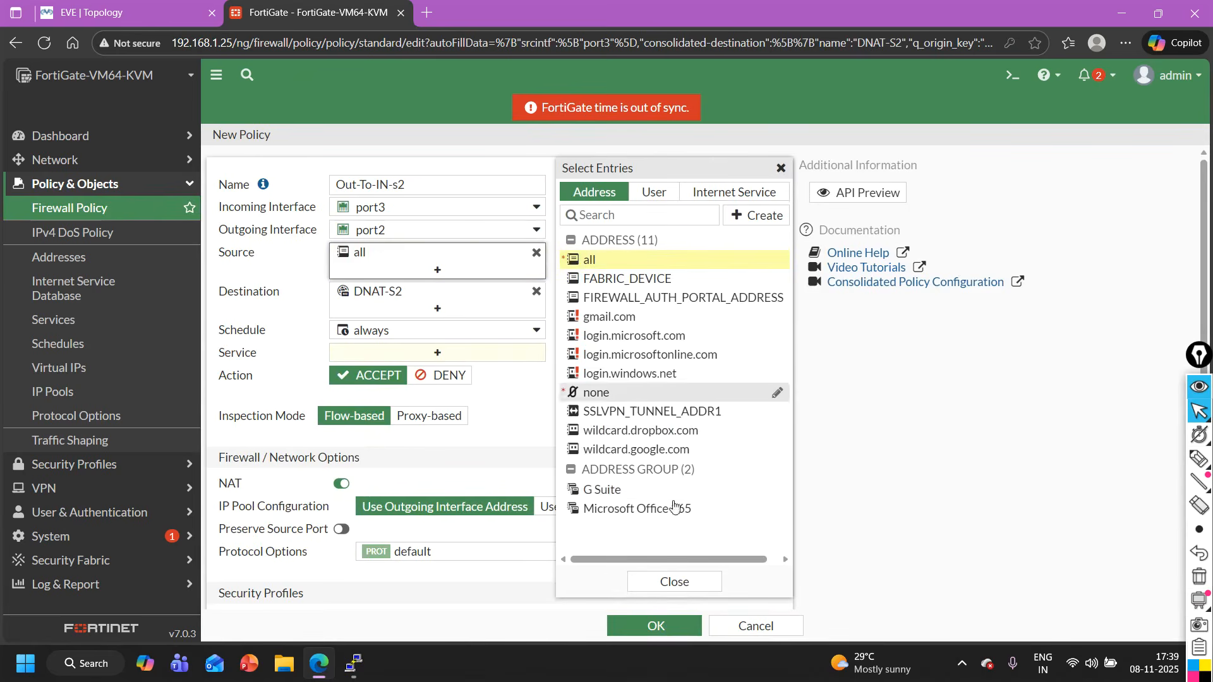
left_click(683, 586)
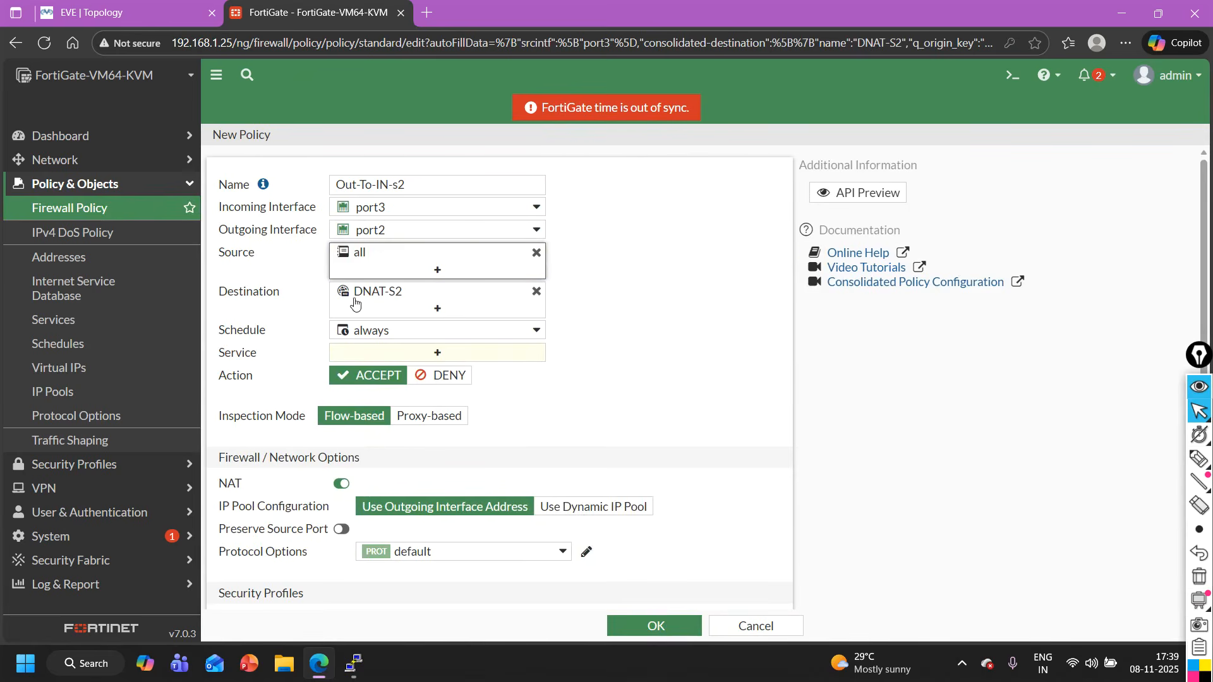
- Set the Out-To-IN-s2 policy's service to ALL
mouse_move(377, 300)
left_click(393, 361)
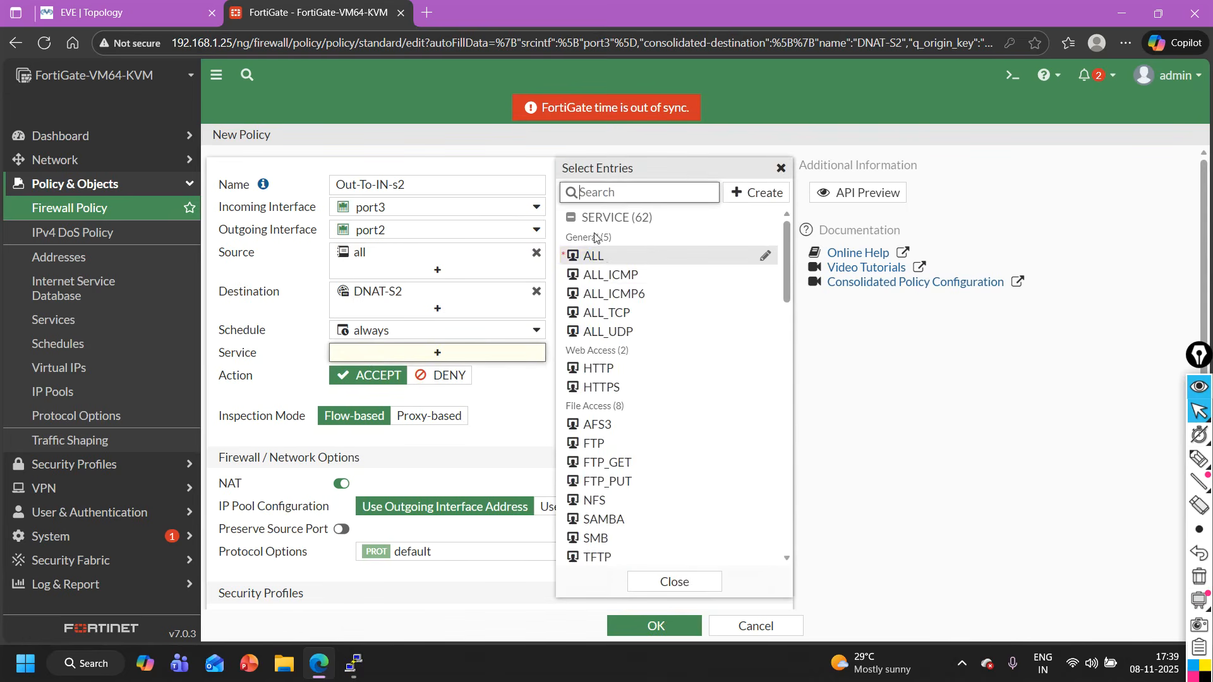
left_click(597, 256)
left_click(673, 582)
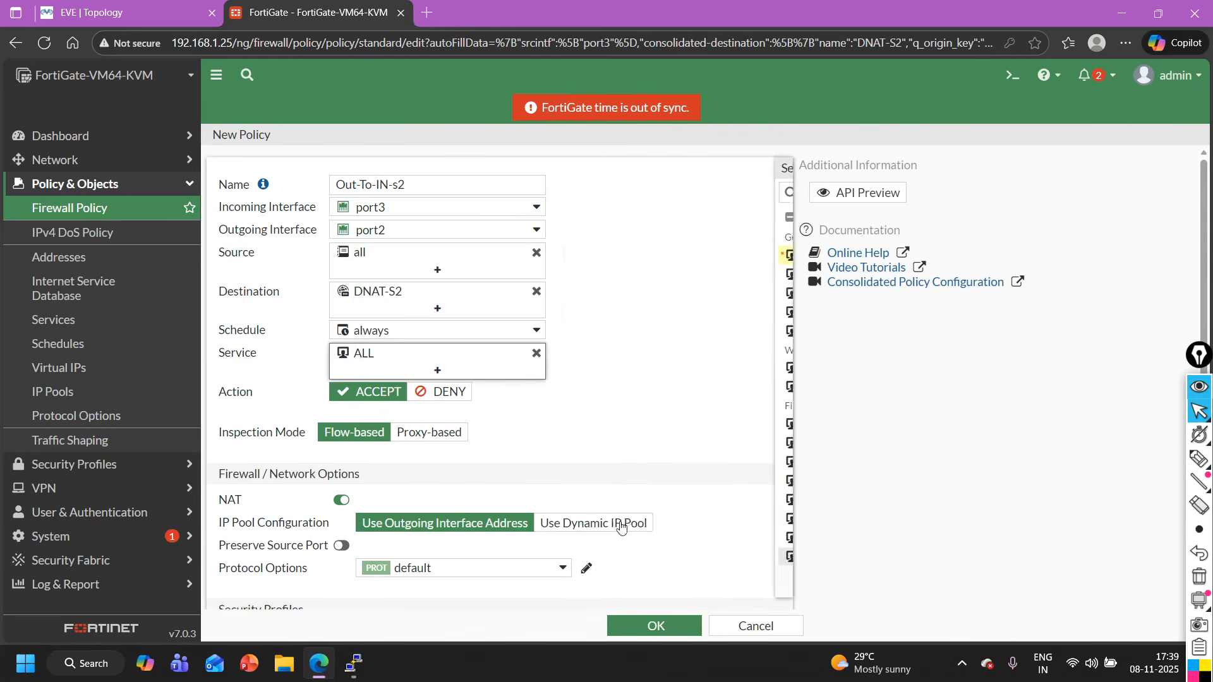
- Disable NAT on the Out-To-IN-s2 policy and save it
scroll(618, 523, "down", 2)
left_click(345, 343)
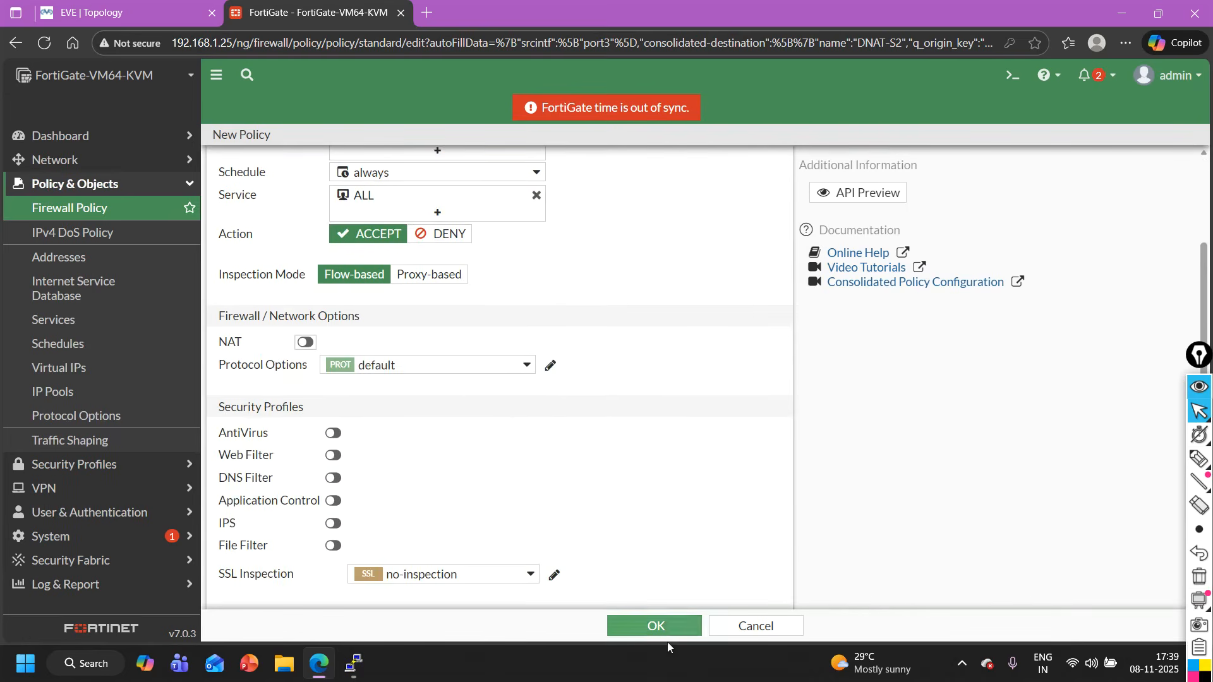
left_click(654, 625)
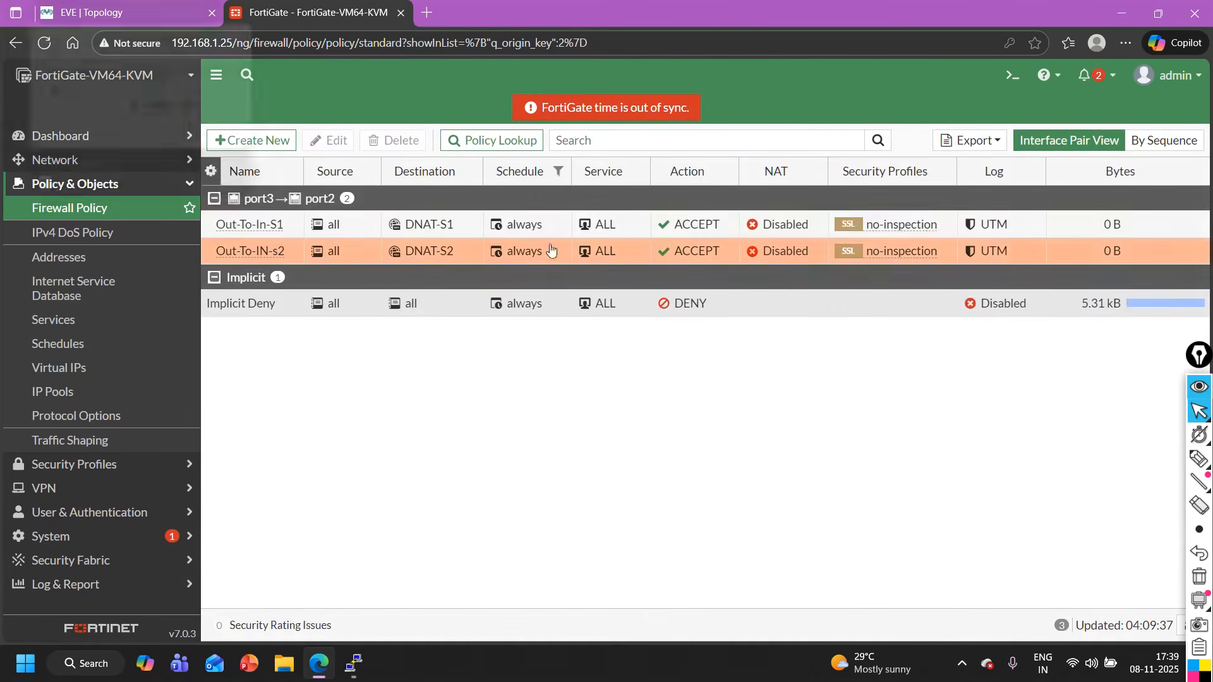
- Open the Internet router's console from the EVE topology and enter privileged EXEC mode
left_click(93, 373)
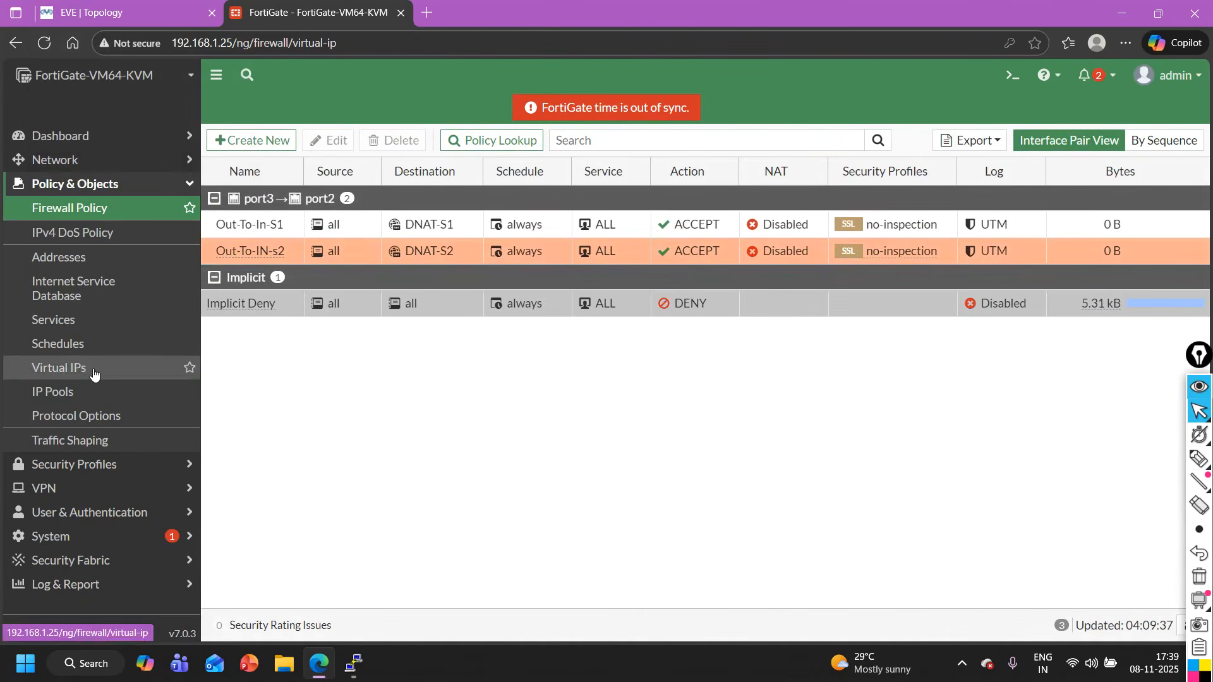
left_click(117, 6)
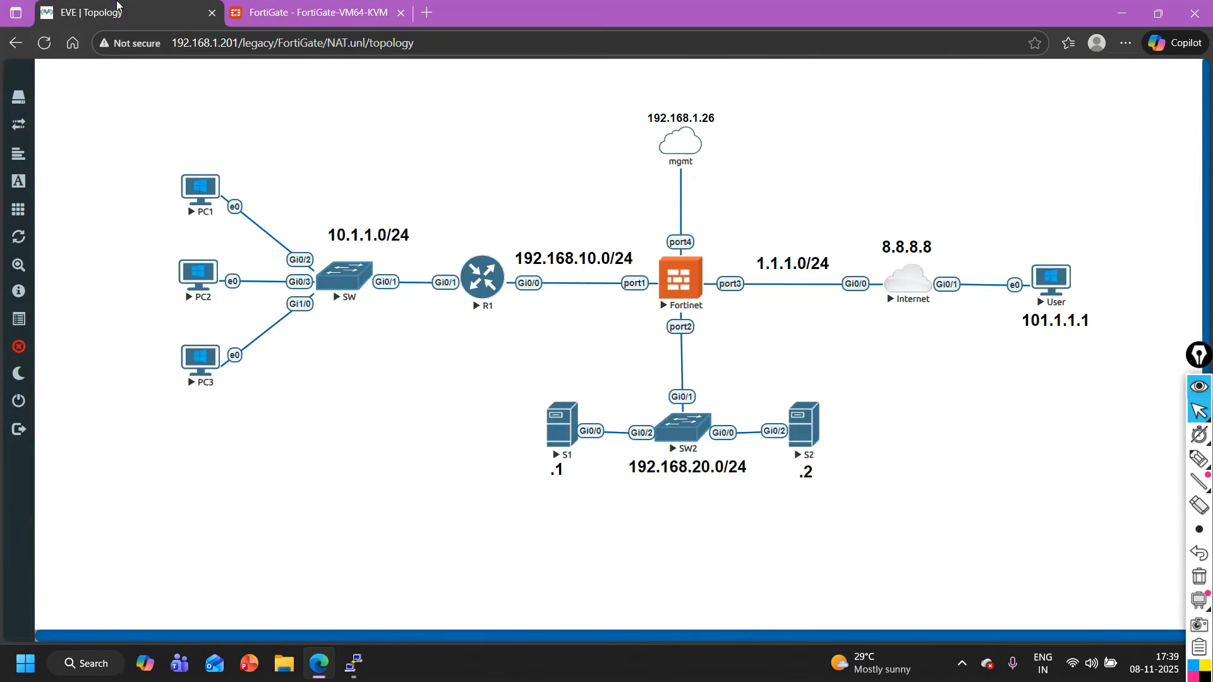
left_click(905, 292)
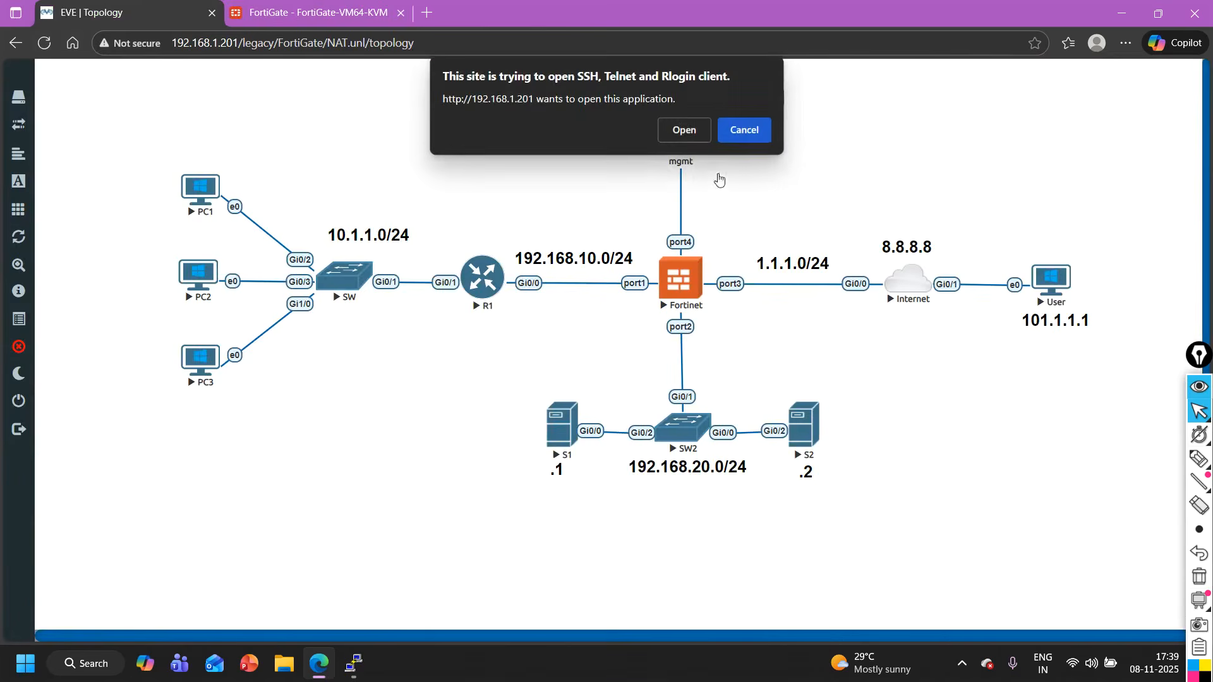
left_click(693, 130)
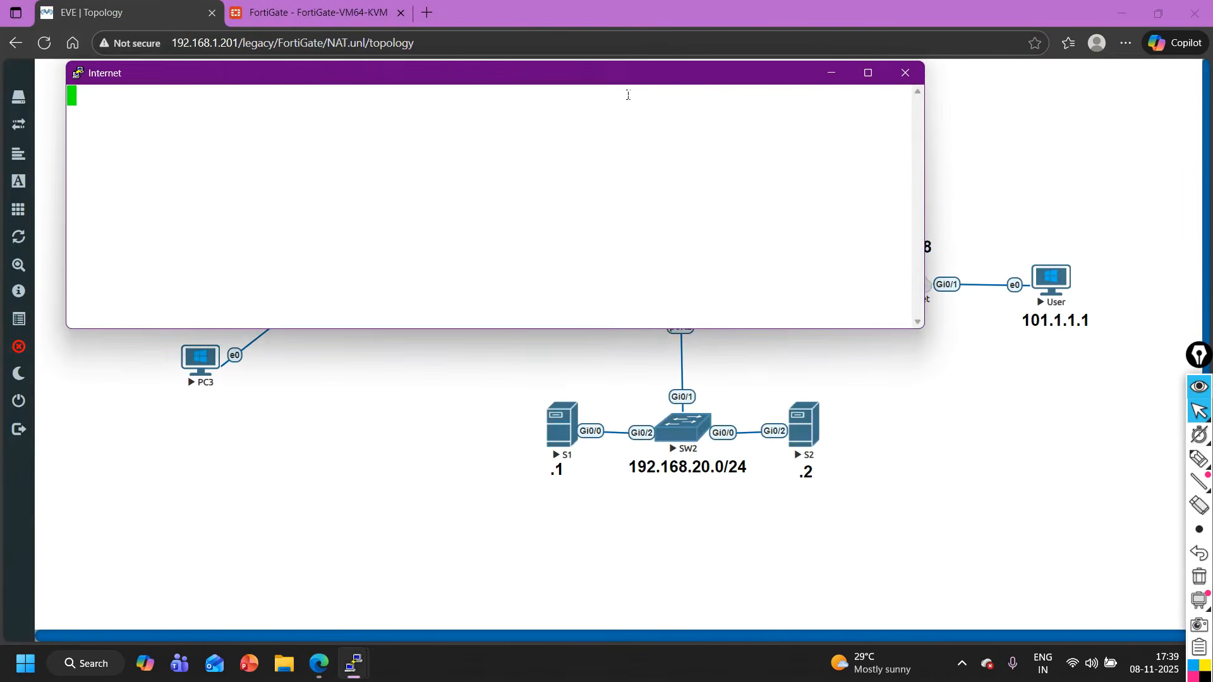
key("Return")
key("Return")
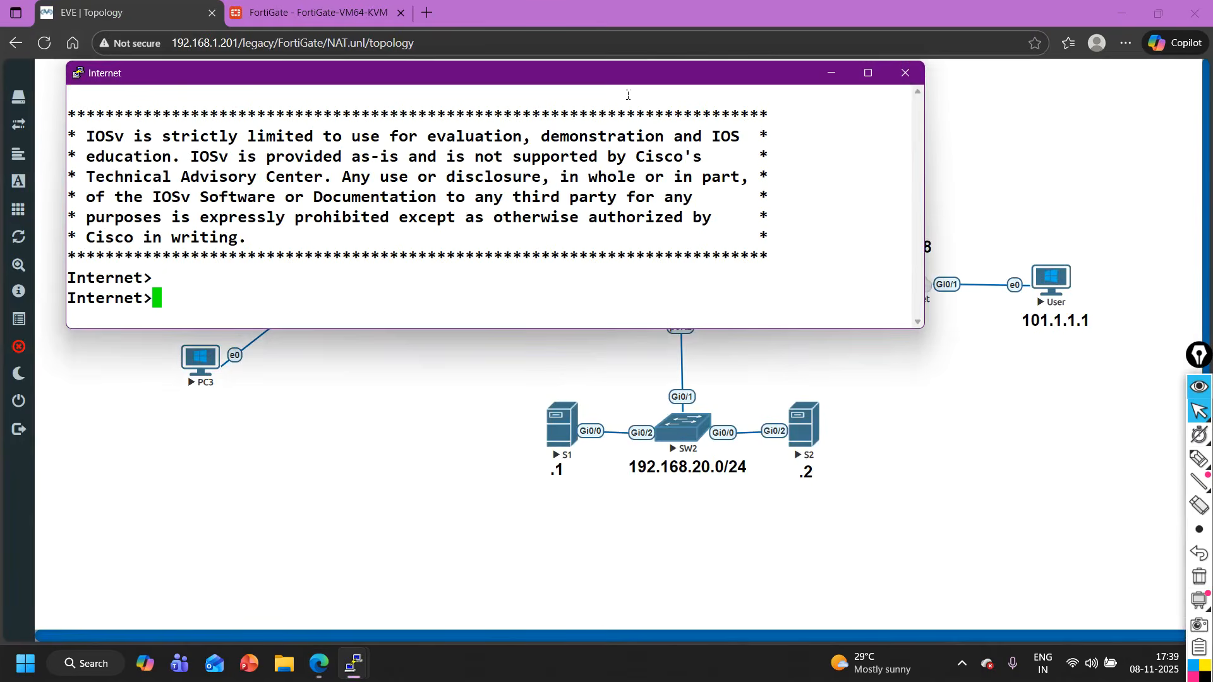
type("en")
key("Return")
key("Return")
key("Return")
key("Return")
key("Return")
key("Return")
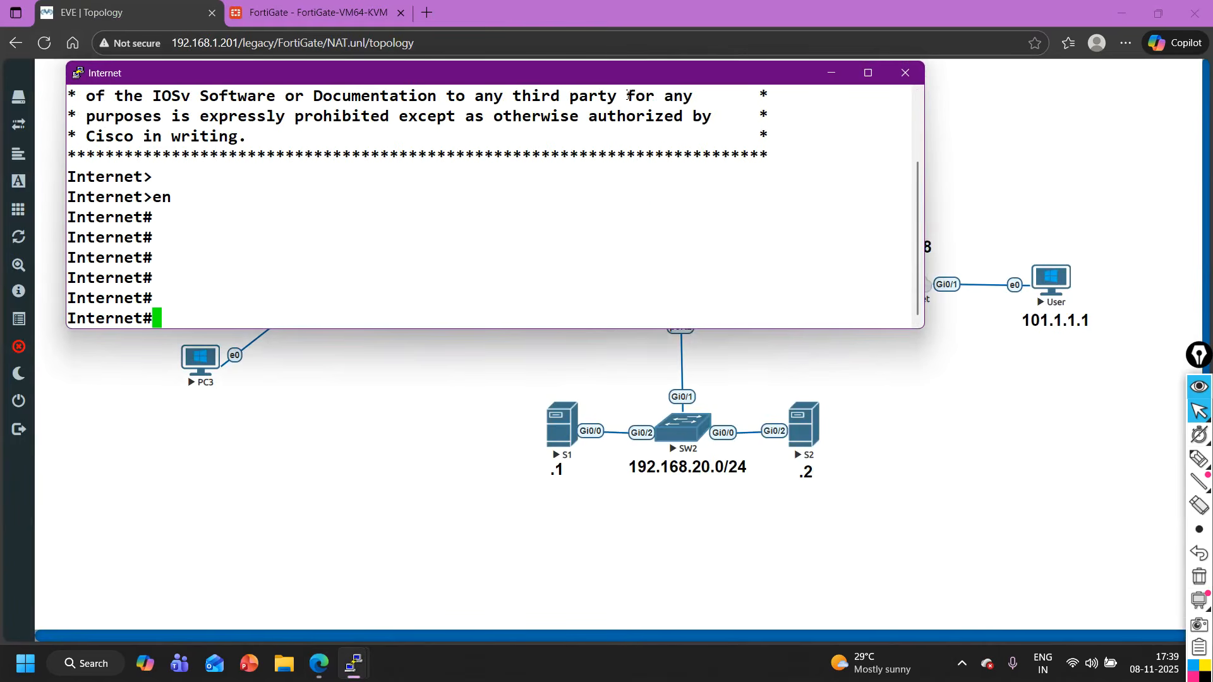
- Enter the command telnet 1.1.1.10 8080 at the Internet router's prompt without running it
type("tel")
key("Tab")
type("1")
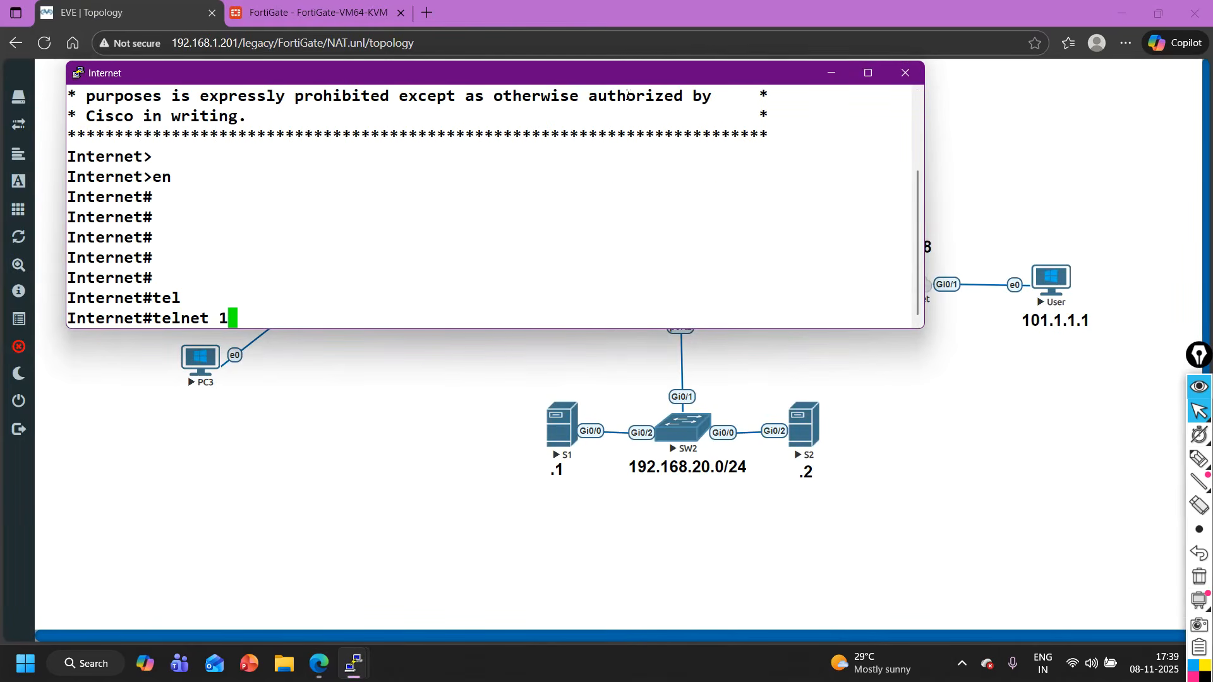
type(".1.1.10 808")
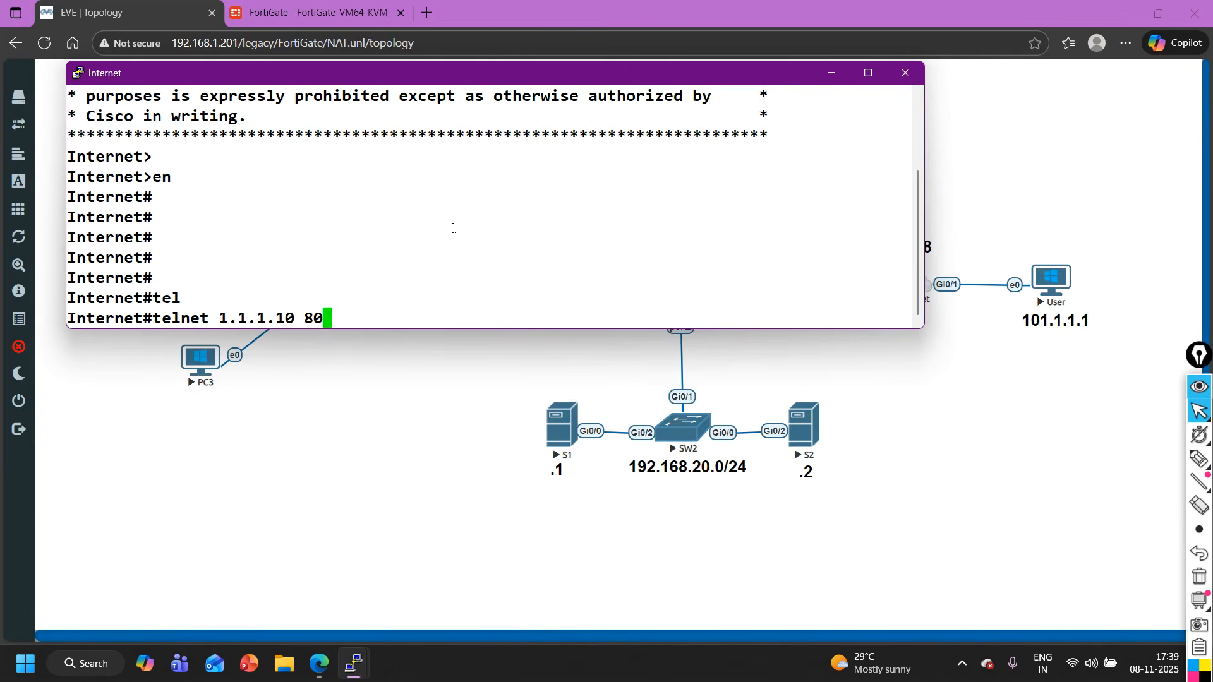
type("0")
- Switch to the S1 console and turn on packet debugging with debug ip packet
mouse_move(356, 676)
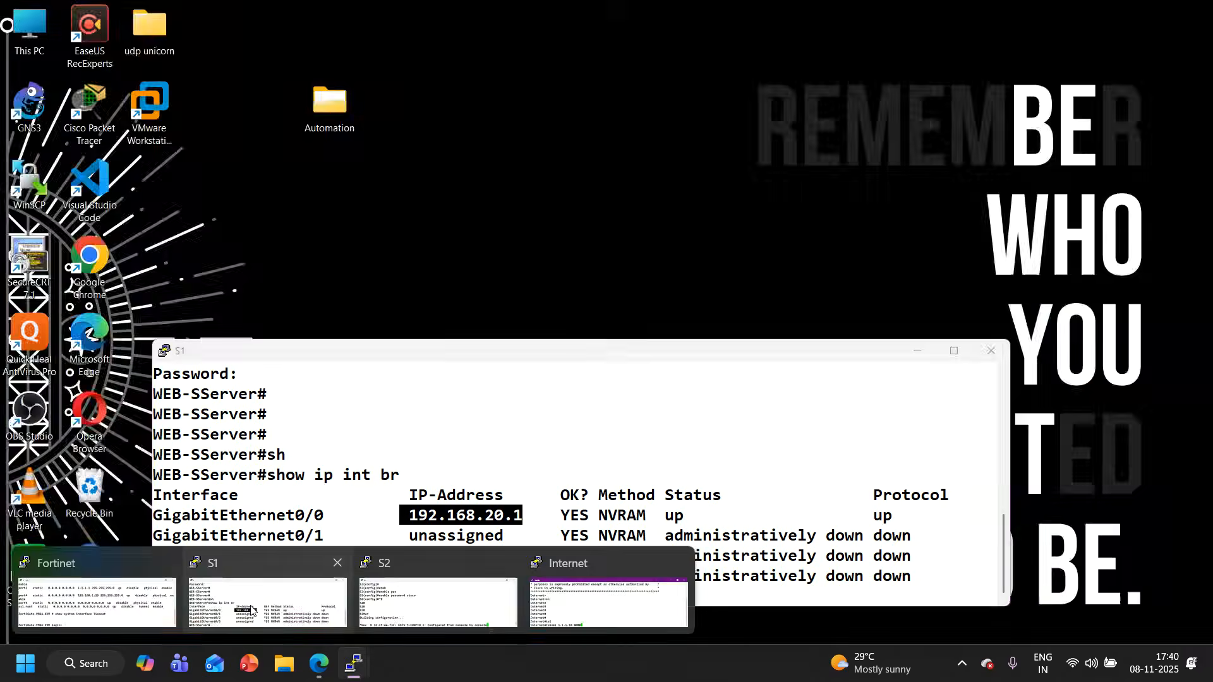
left_click(267, 610)
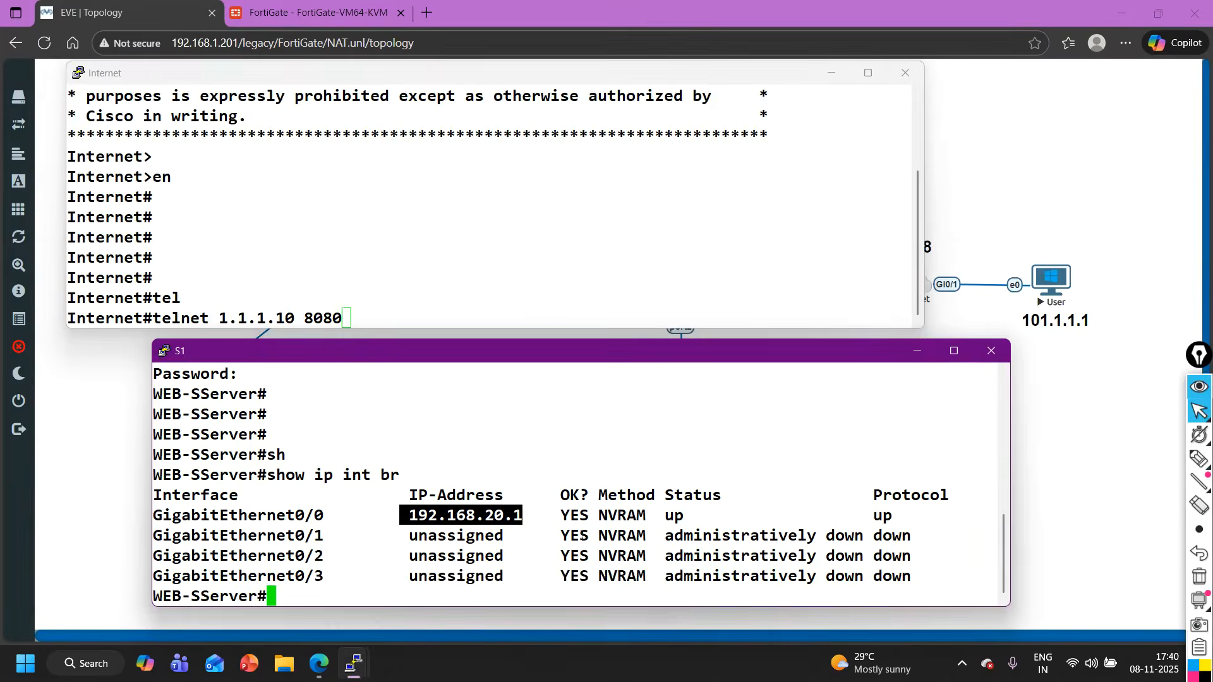
key("Return")
key("Return")
key("Return")
key("Return")
key("Return")
key("Return")
key("Return")
key("Return")
key("Return")
key("Return")
key("Return")
type("deb")
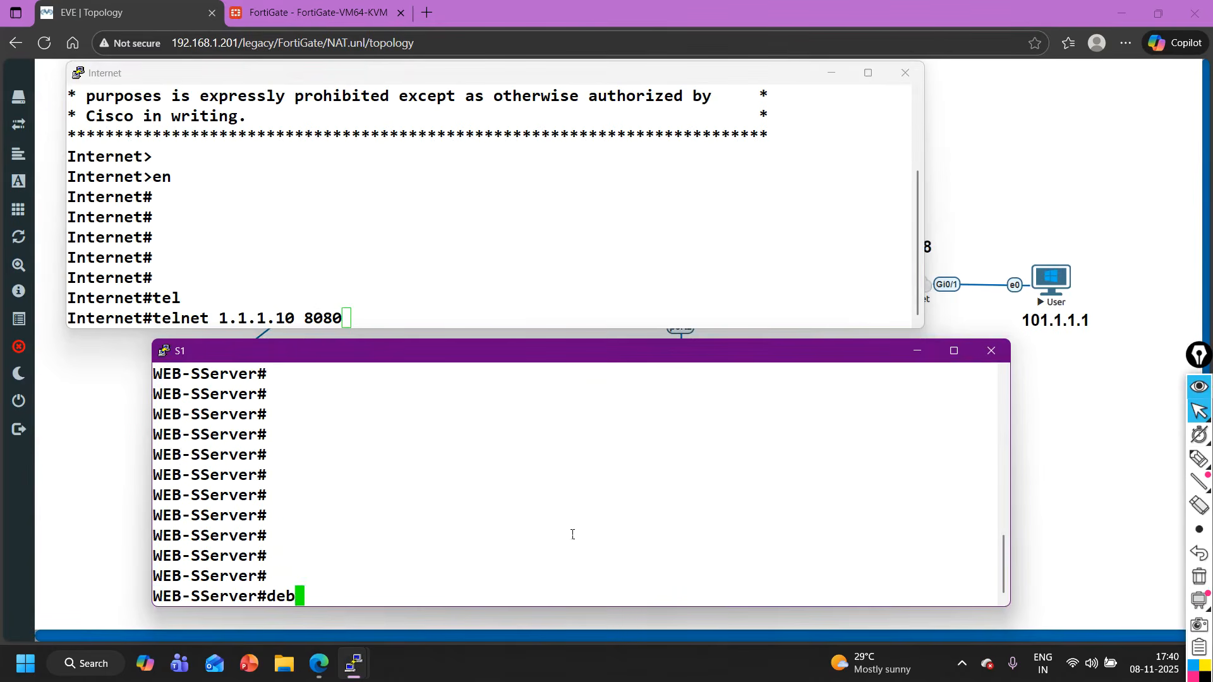
key("Tab")
type("ip pac")
key("Tab")
key("Return")
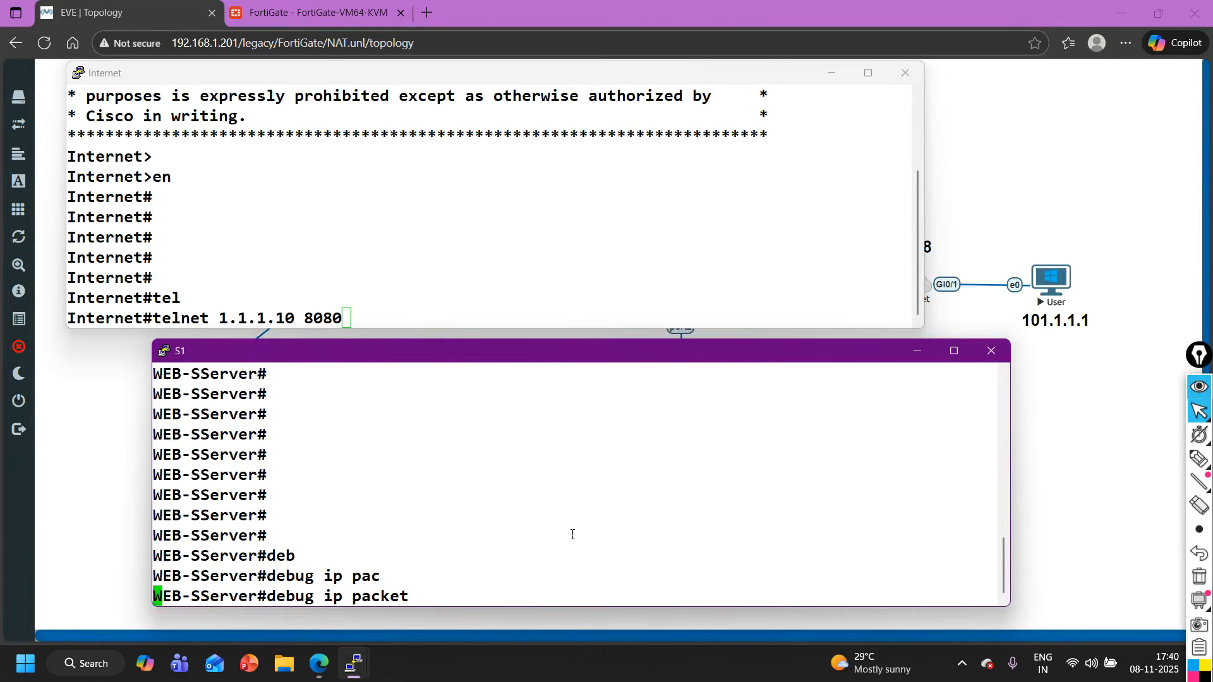
- Run the prepared Telnet command on the Internet router and check the packet debug output on S1
left_click(480, 302)
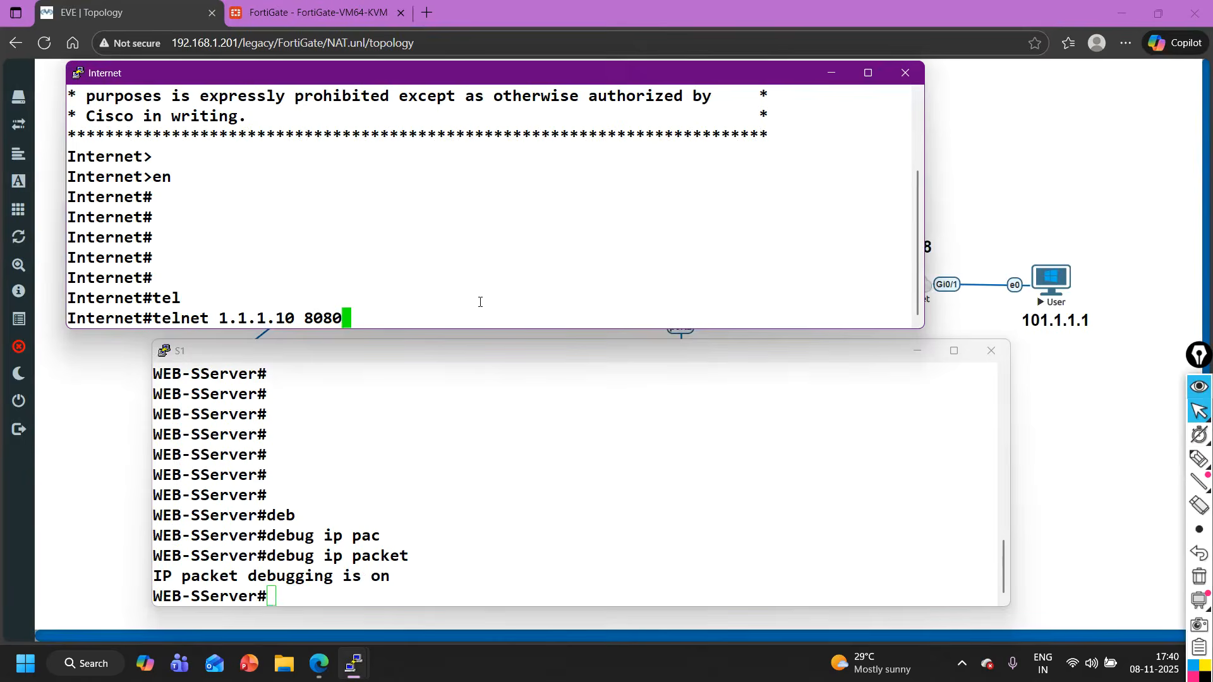
key("Return")
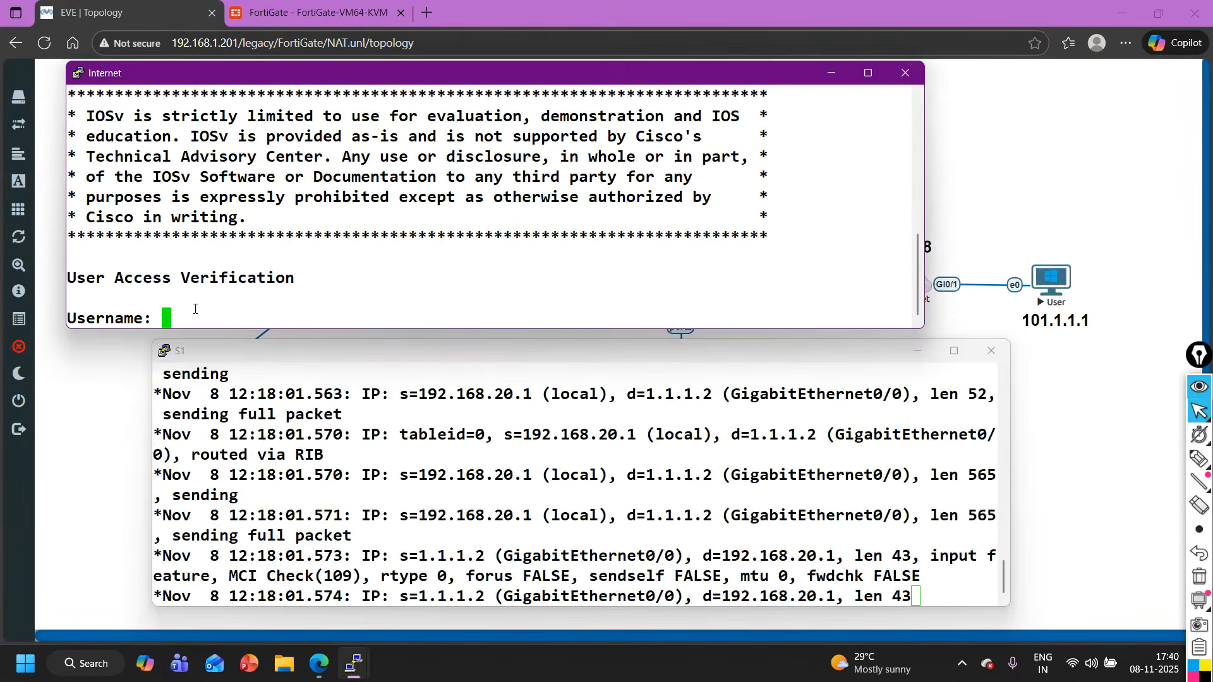
left_click(714, 535)
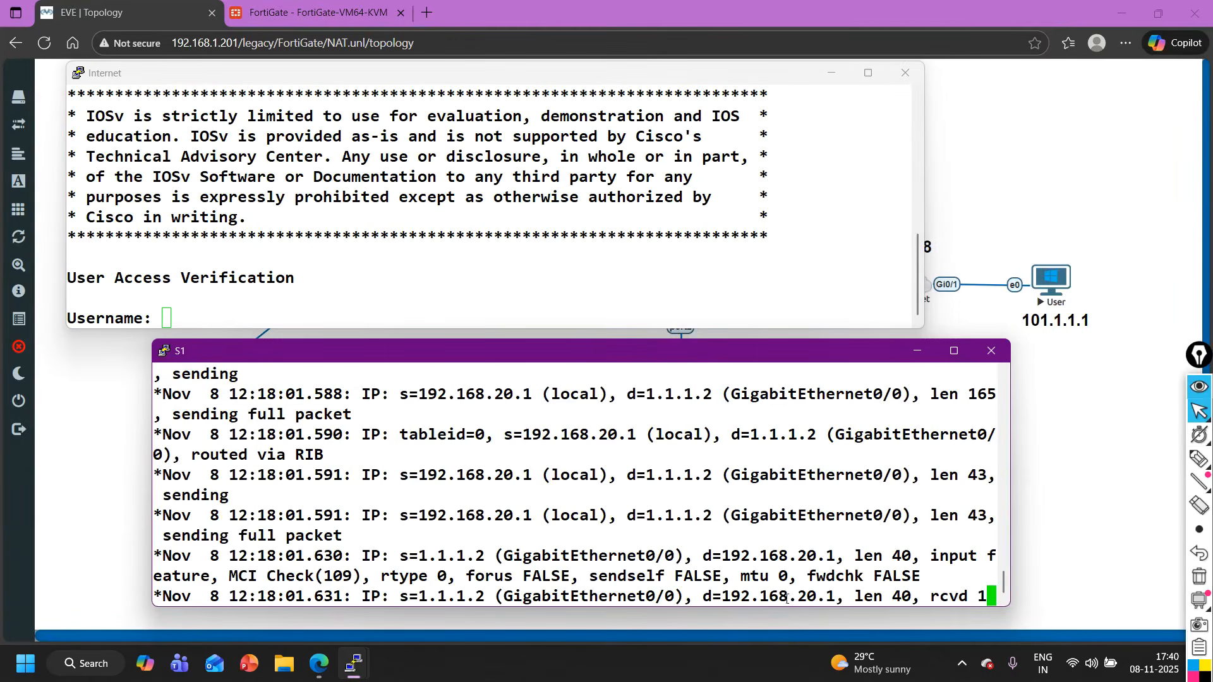
left_click(295, 284)
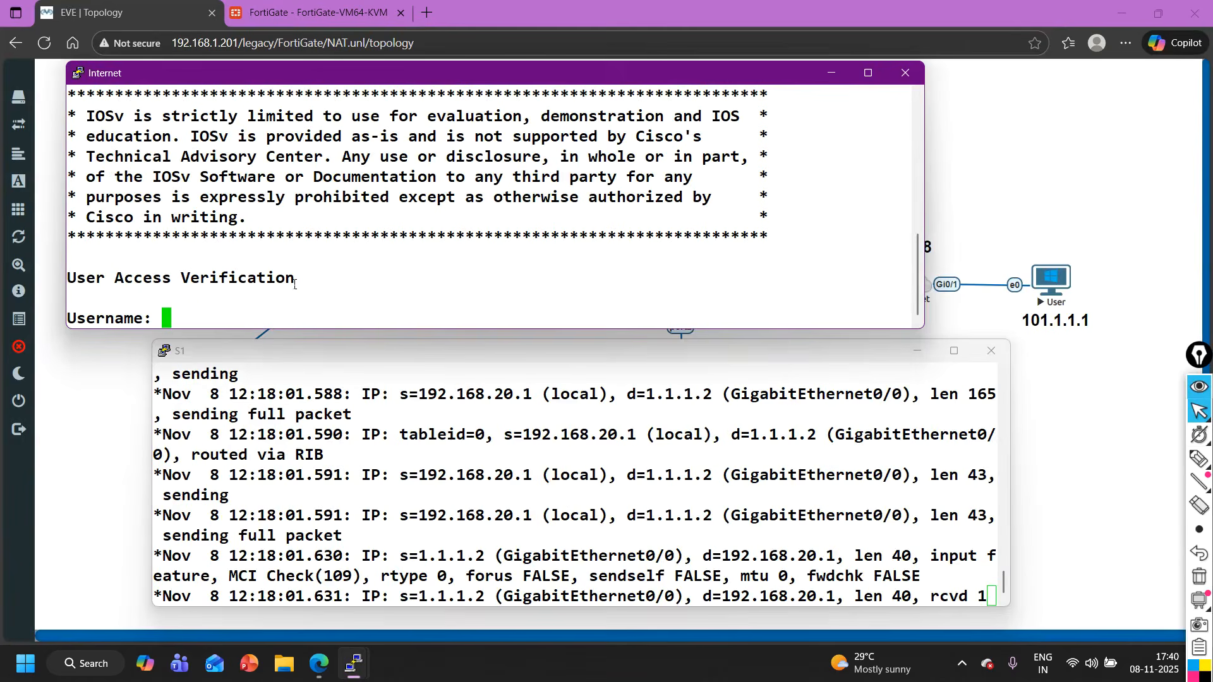
- Try to log in to the Telnet session with the username cisco
type("CISCO")
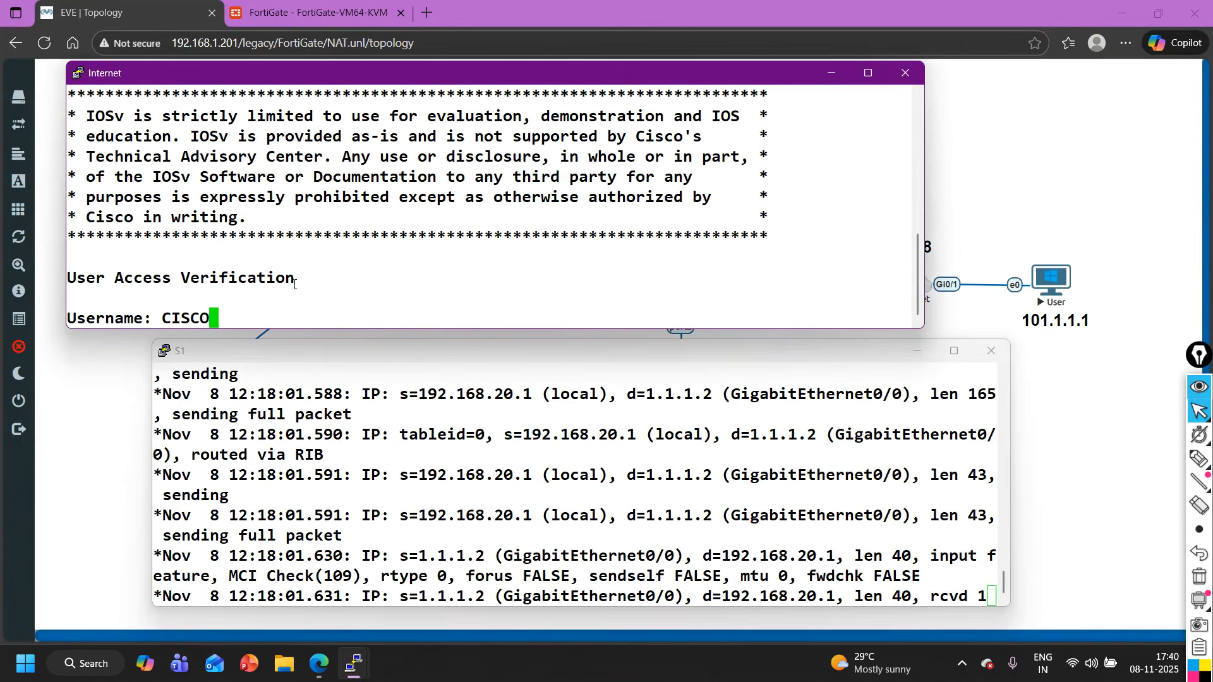
key("BackSpace")
key("BackSpace")
key("BackSpace")
key("BackSpace")
key("BackSpace")
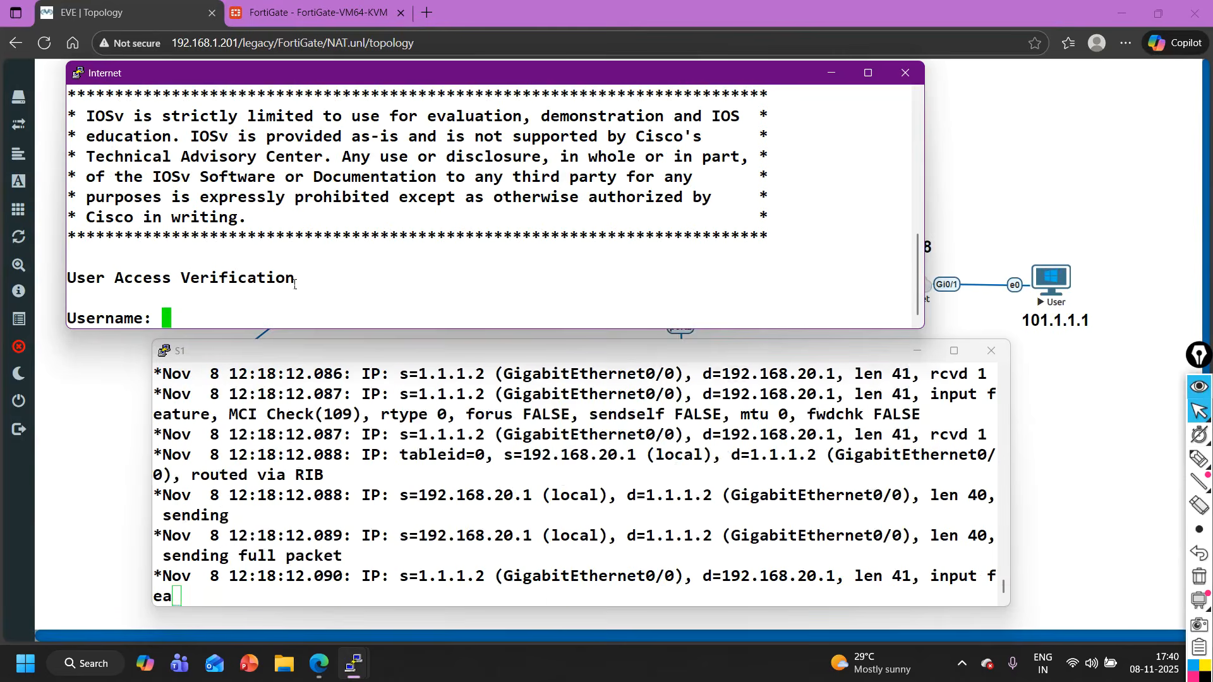
type("cisco")
key("Return")
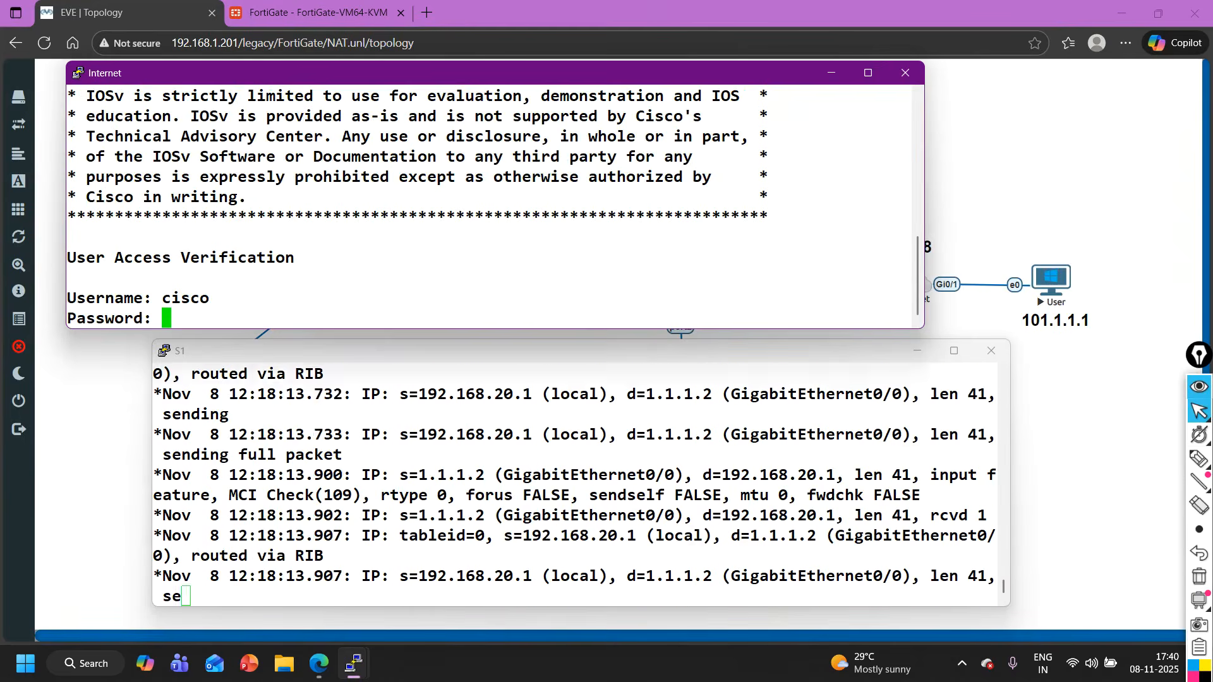
left_click(1206, 388)
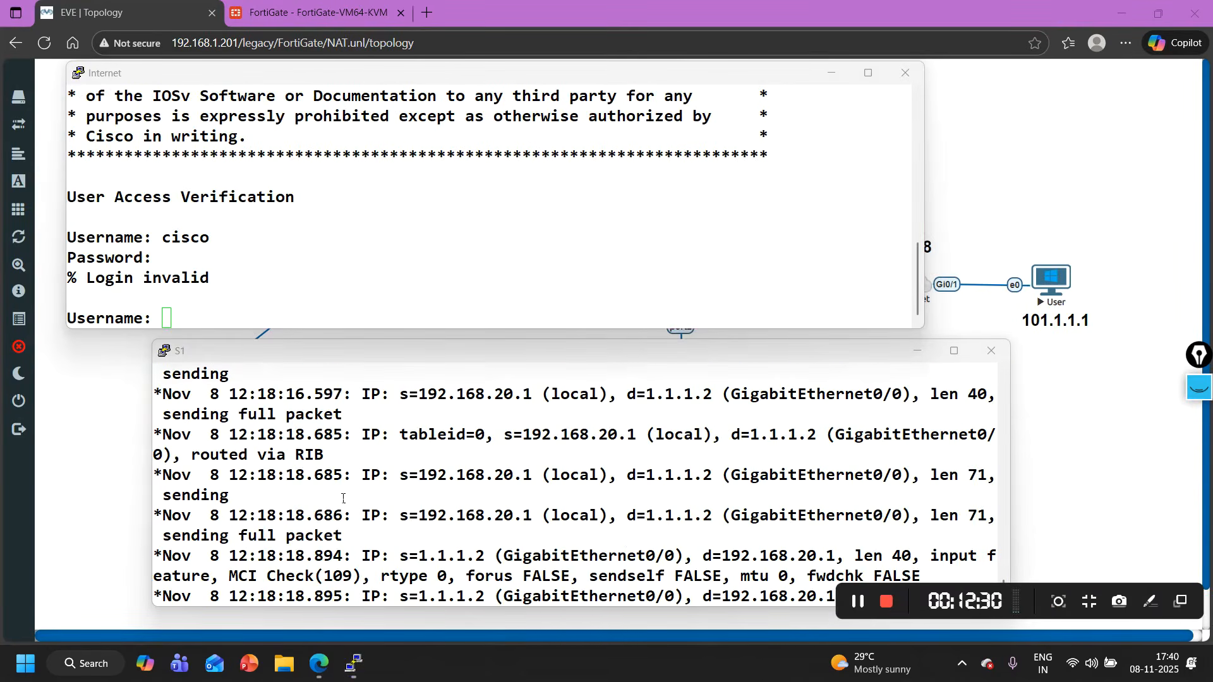
- List the usernames configured on S1 with show run | s userna
left_click(343, 497)
key("Return")
key("Return")
key("Return")
key("Return")
key("Return")
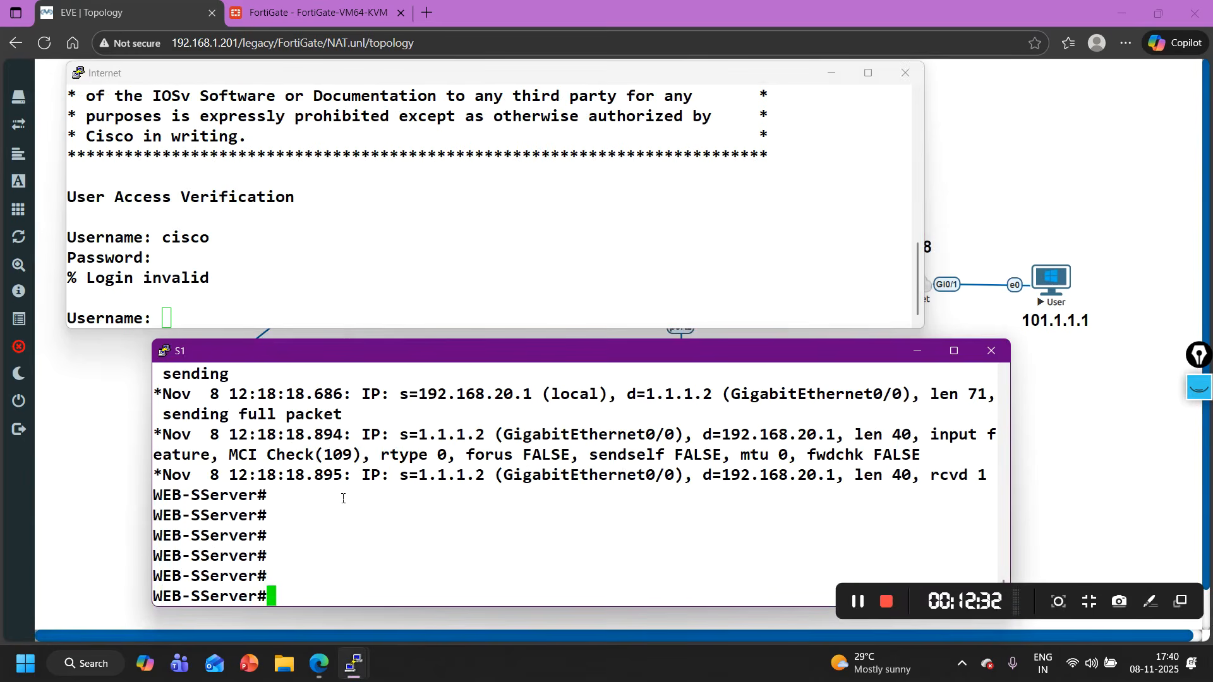
type("sh")
key("Tab")
type("run |")
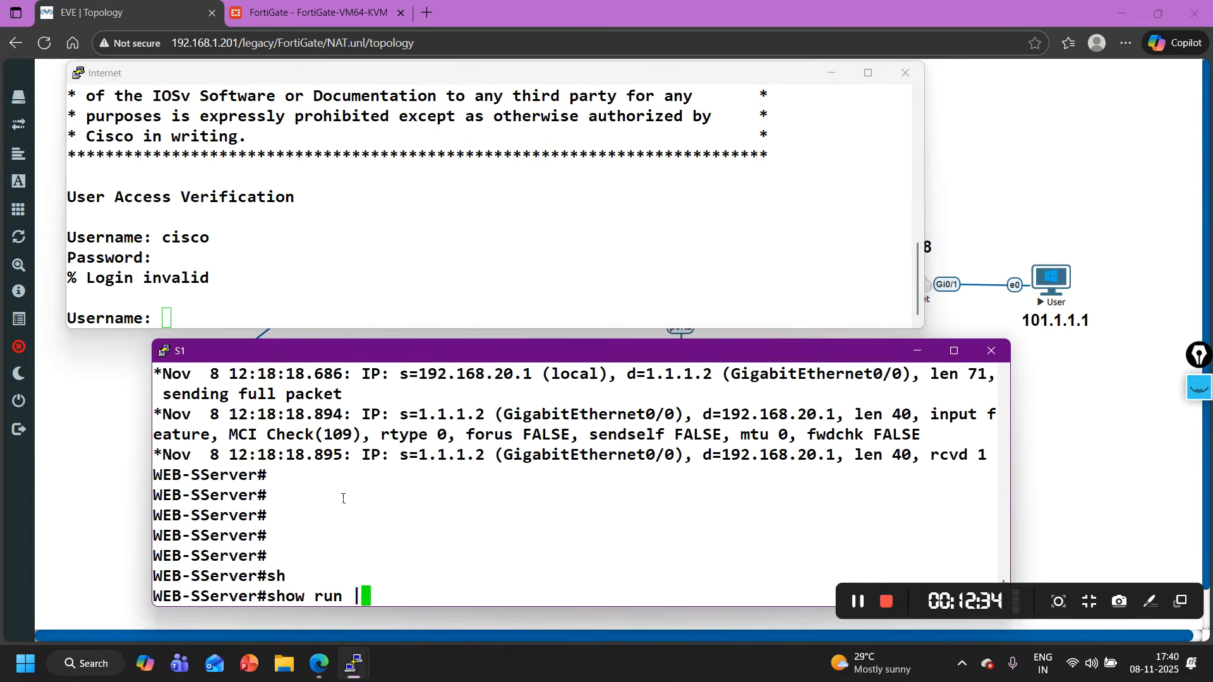
type(" s userna")
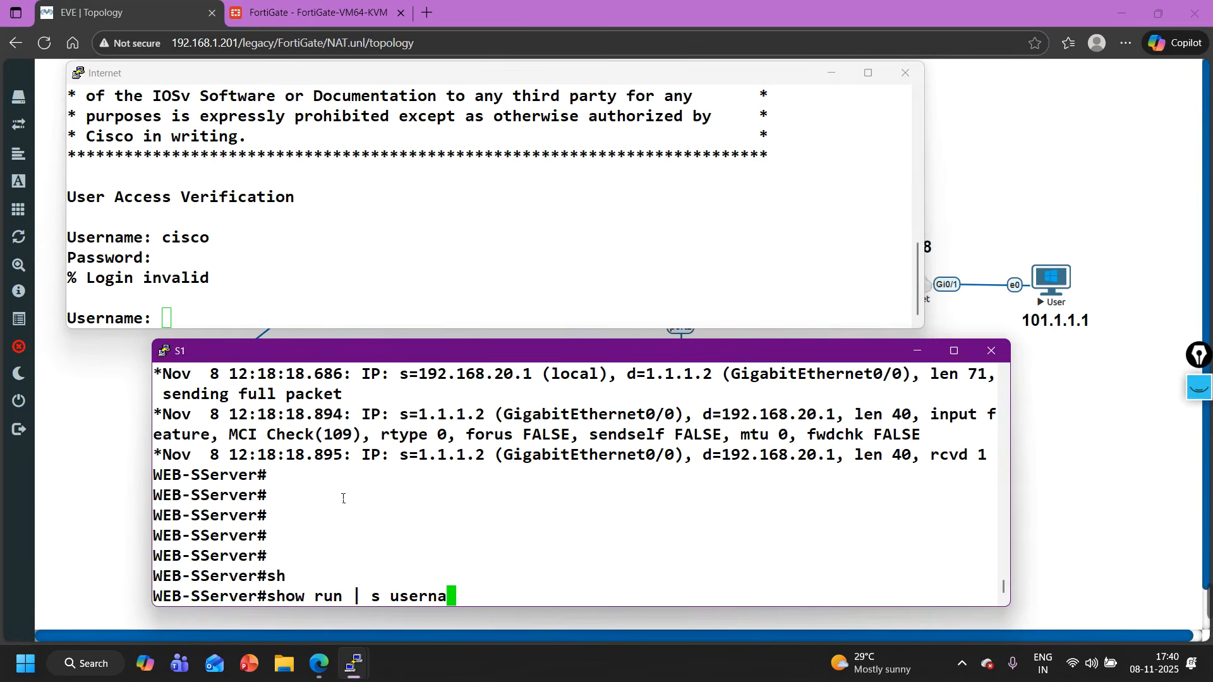
key("Return")
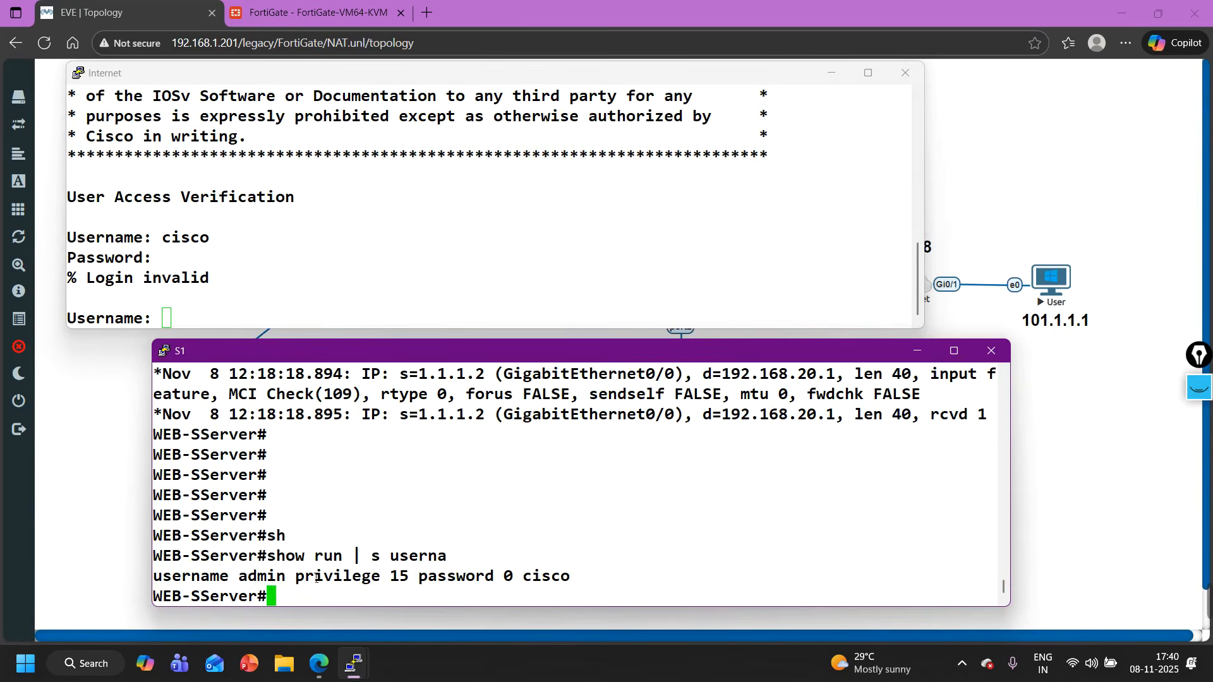
- Log in to the Telnet session as admin with the account password and highlight the server's prompt
left_click(273, 308)
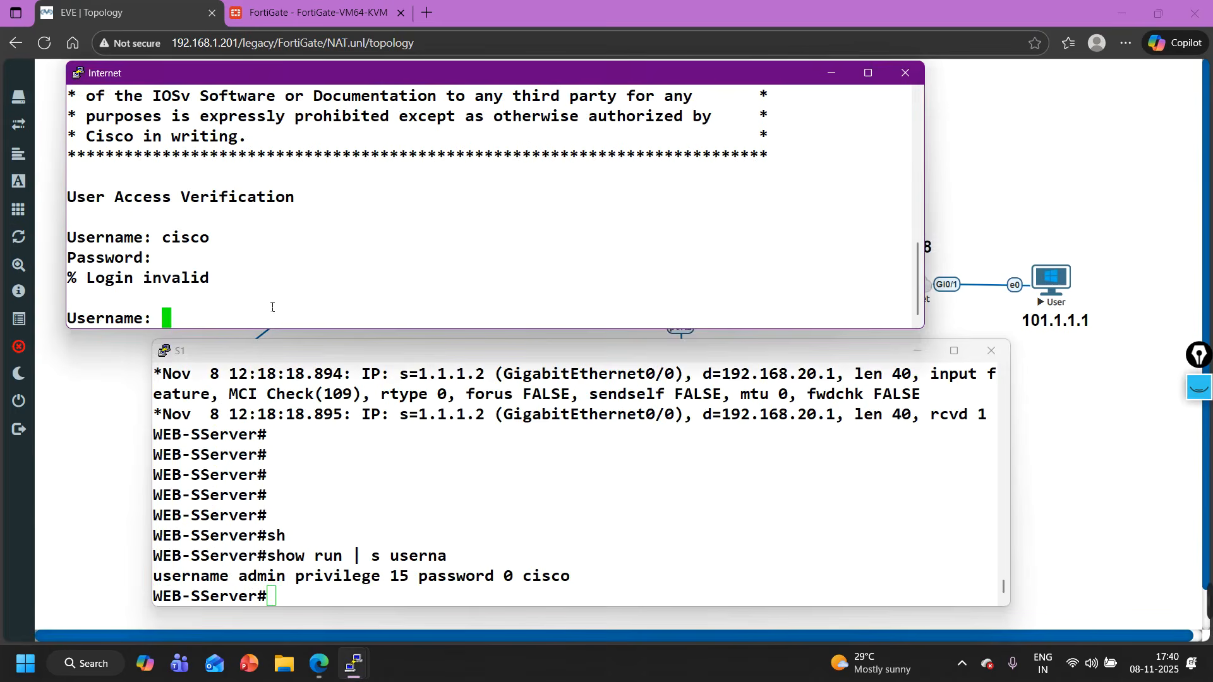
type("admin")
key("Return")
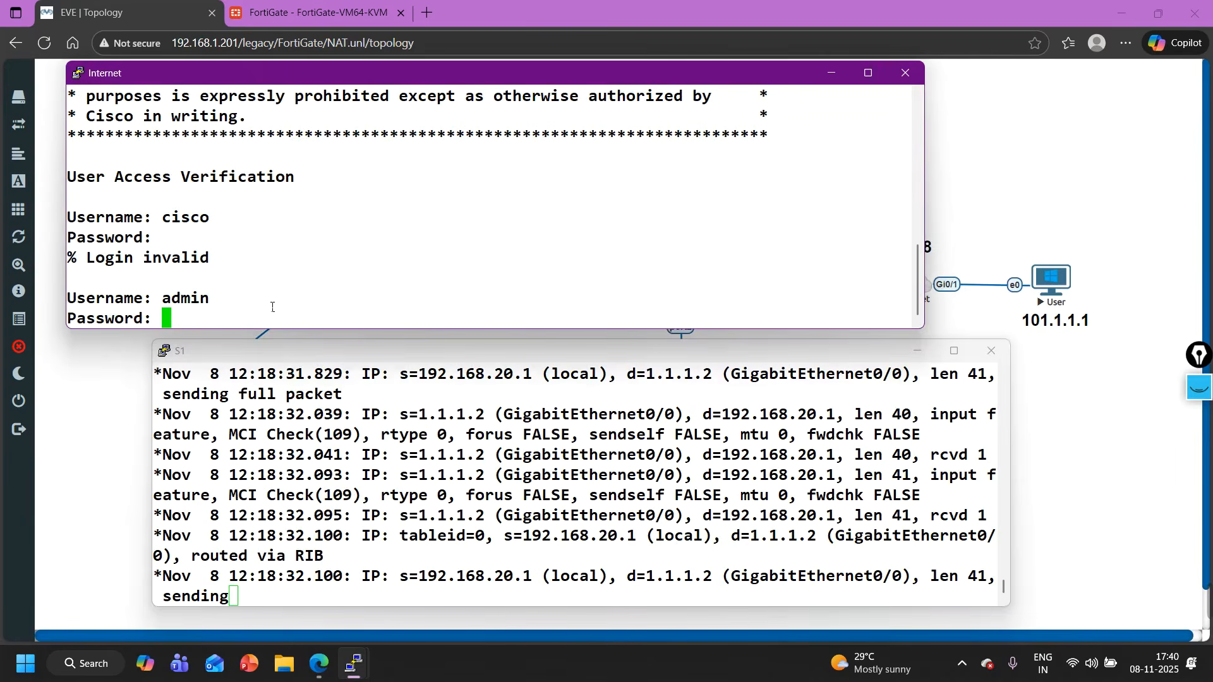
type("cisco")
key("Return")
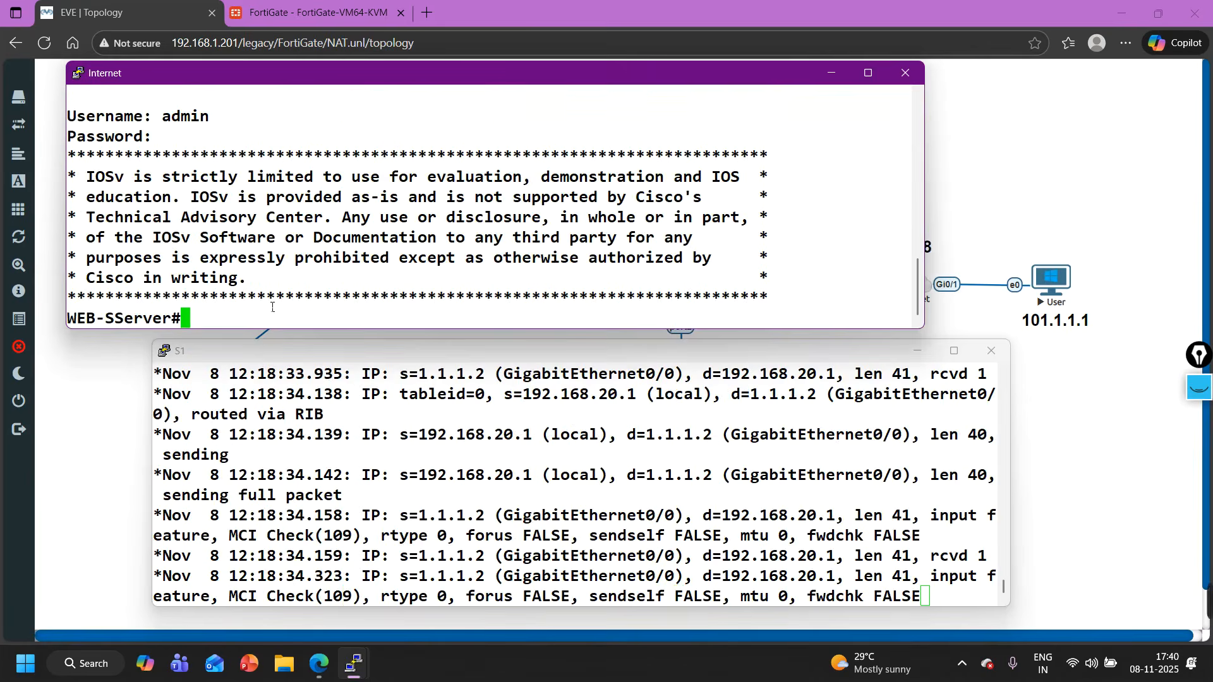
left_click_drag(196, 318, 76, 318)
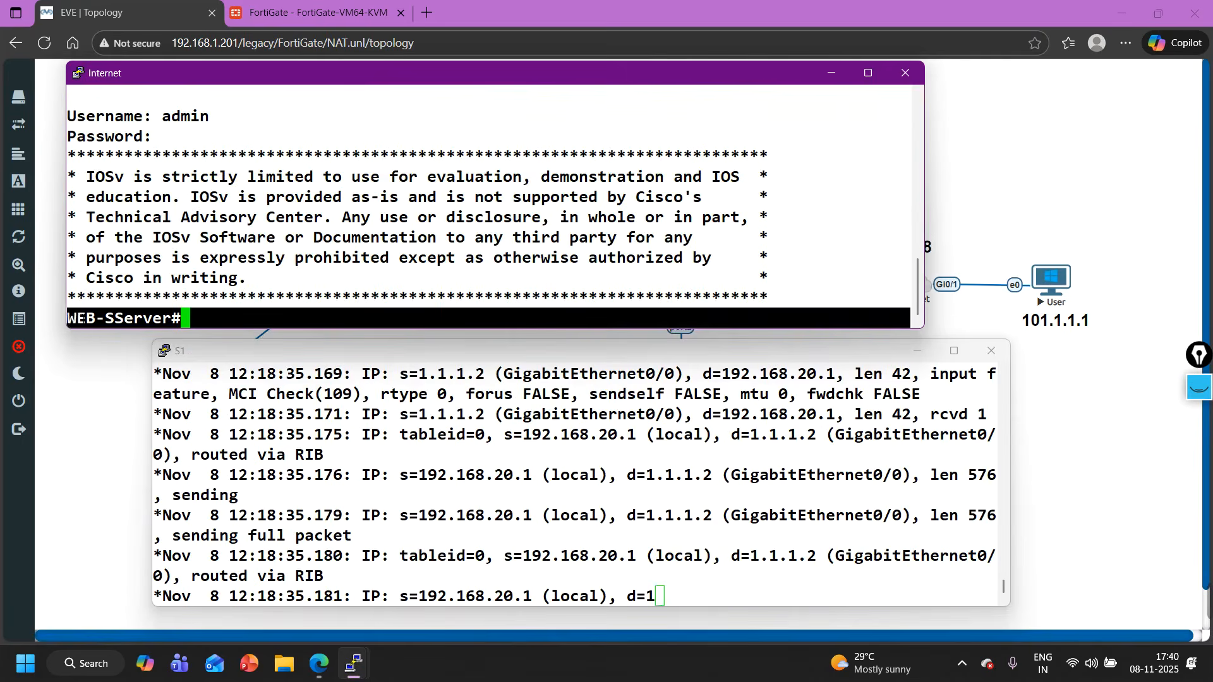
- Enter global configuration mode on the S1 console
left_click(257, 447)
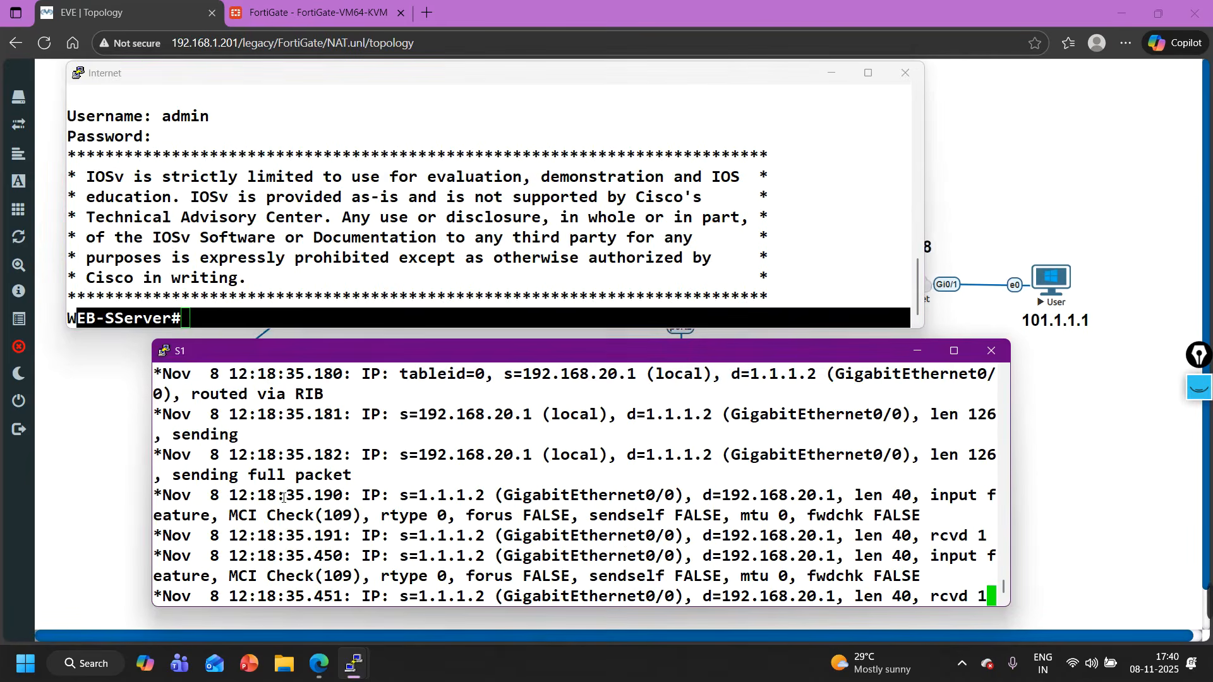
key("Return")
key("Return")
key("Return")
key("Return")
key("Return")
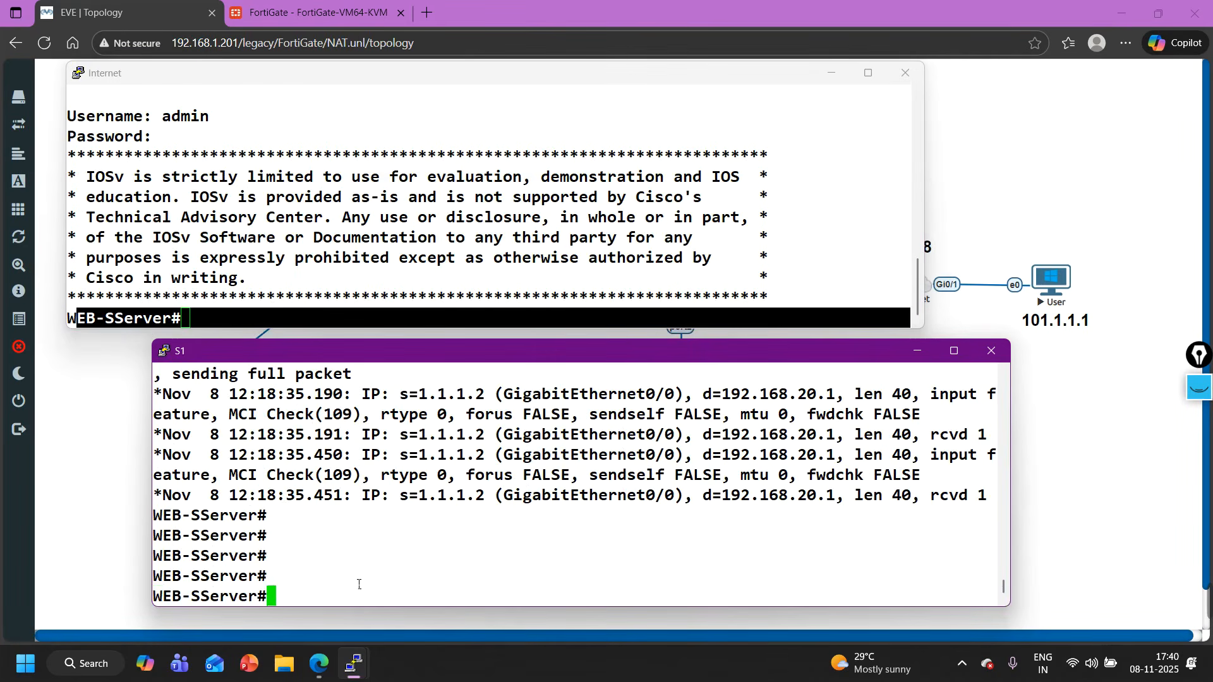
type("conf")
key("Tab")
key("Return")
- Set the web server's hostname to S1
key("Return")
key("Return")
key("Return")
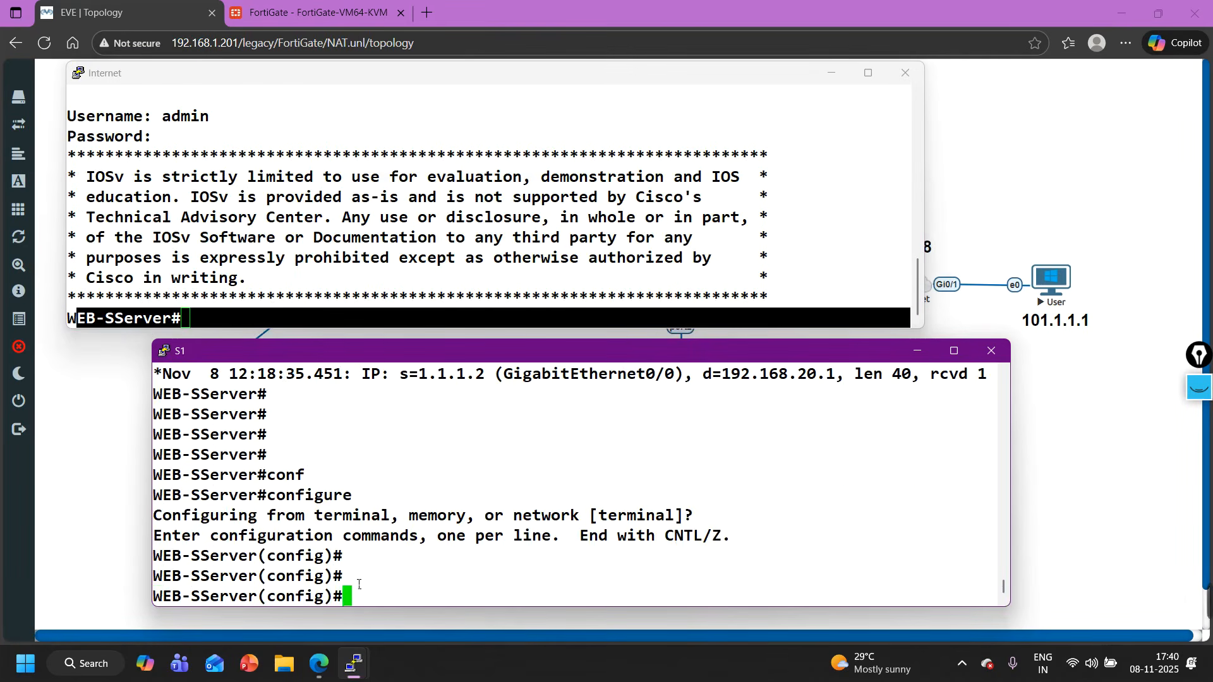
type("ho")
key("Tab")
type("S1")
key("Return")
key("Return")
key("Return")
key("Return")
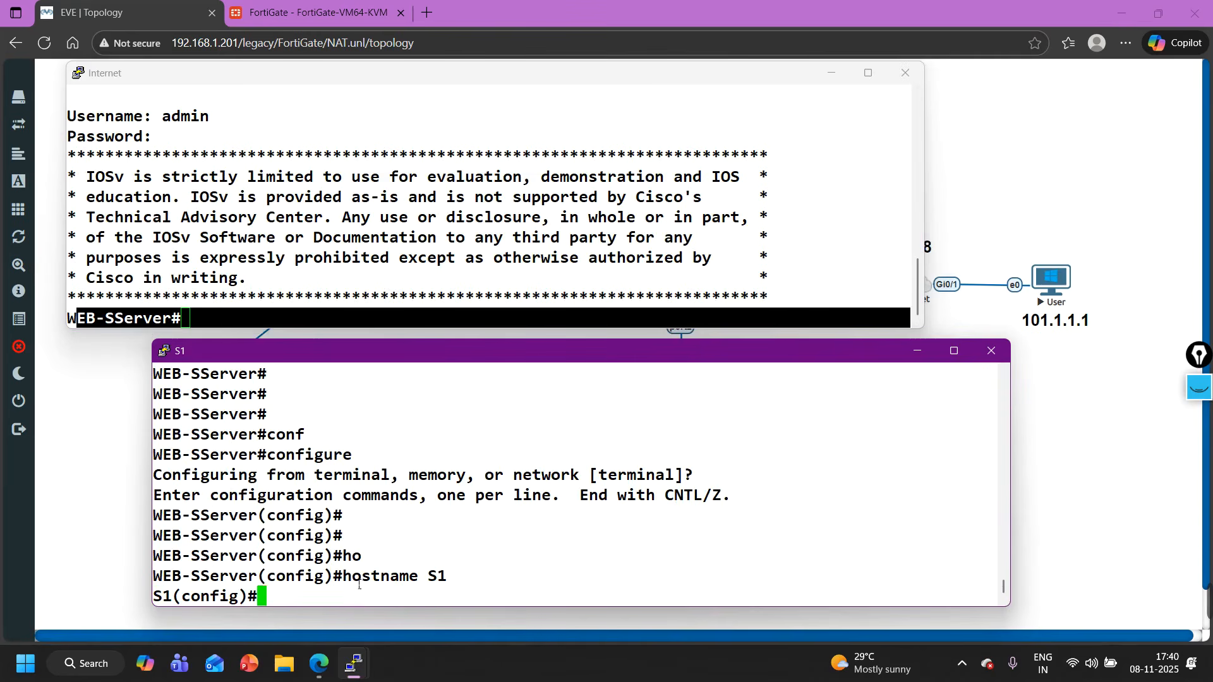
- Refresh the prompt in the Internet router's Telnet session to check the server's hostname
left_click(301, 262)
key("Return")
key("Return")
key("Return")
key("Return")
key("Return")
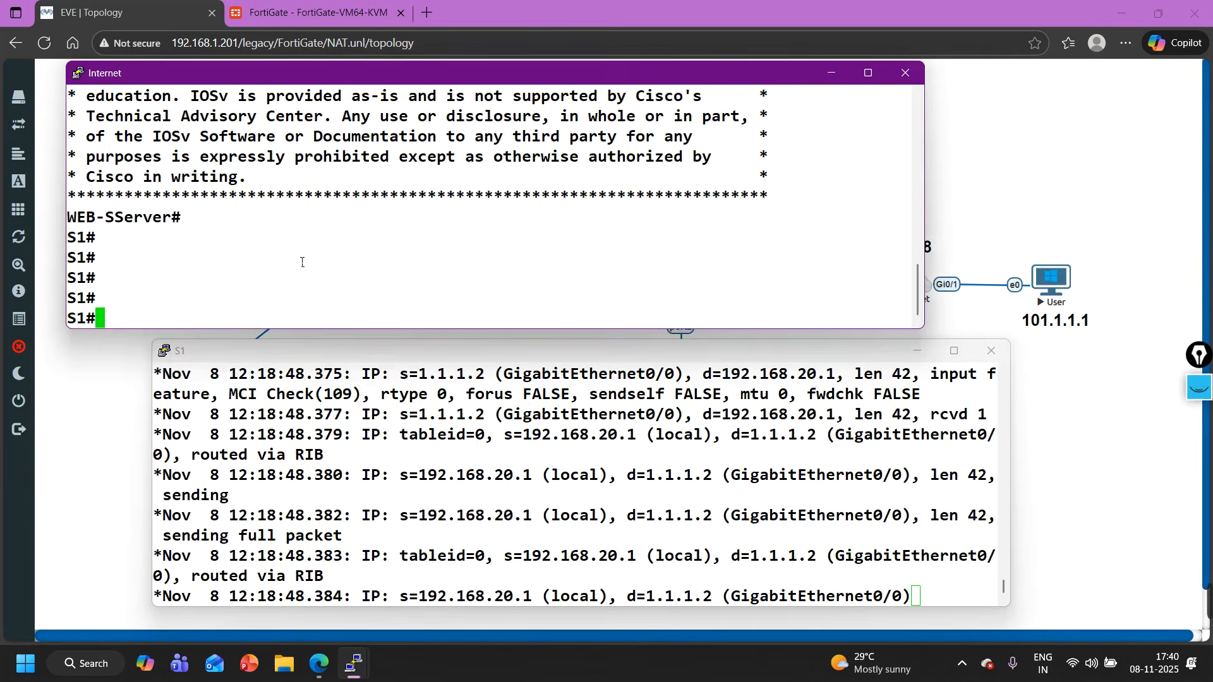
- Exit the Telnet session to 1.1.1.10 and return to the Internet router's prompt
type("EXIT")
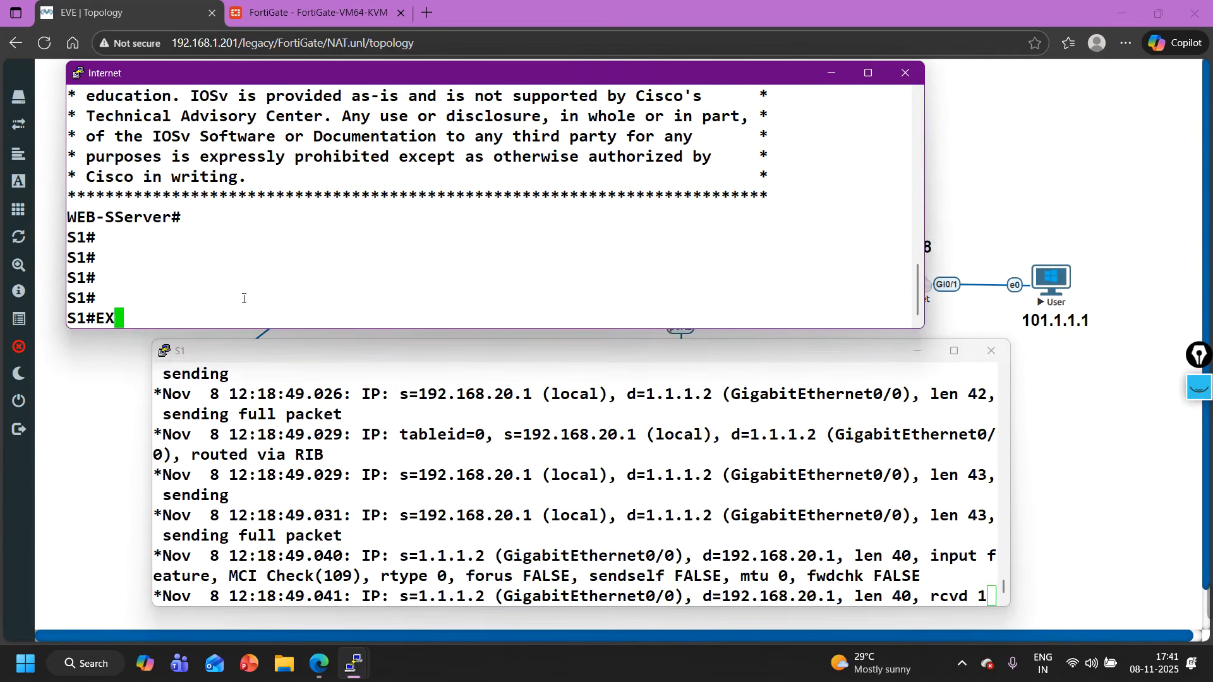
key("Return")
key("Return")
key("Return")
key("Return")
key("Return")
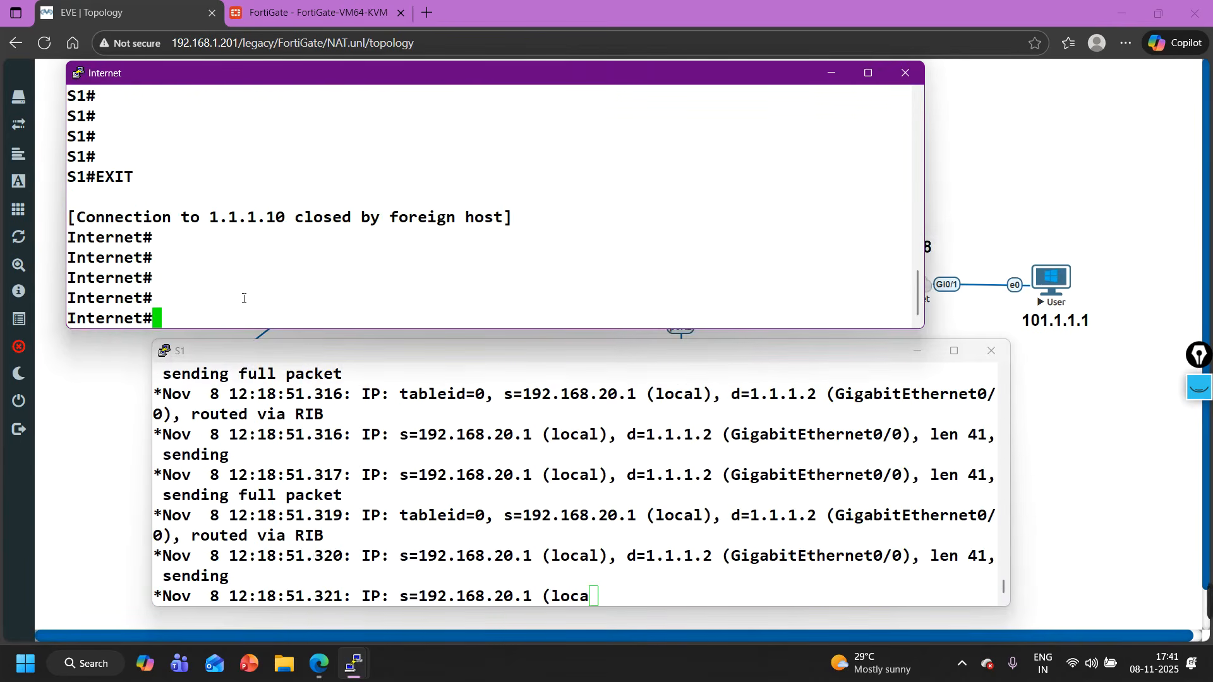
- Try to Telnet from the Internet router to 1.1.1.10 on port 8081 and check the FortiGate virtual IP list
type("telnet 1.1.1.10 8080")
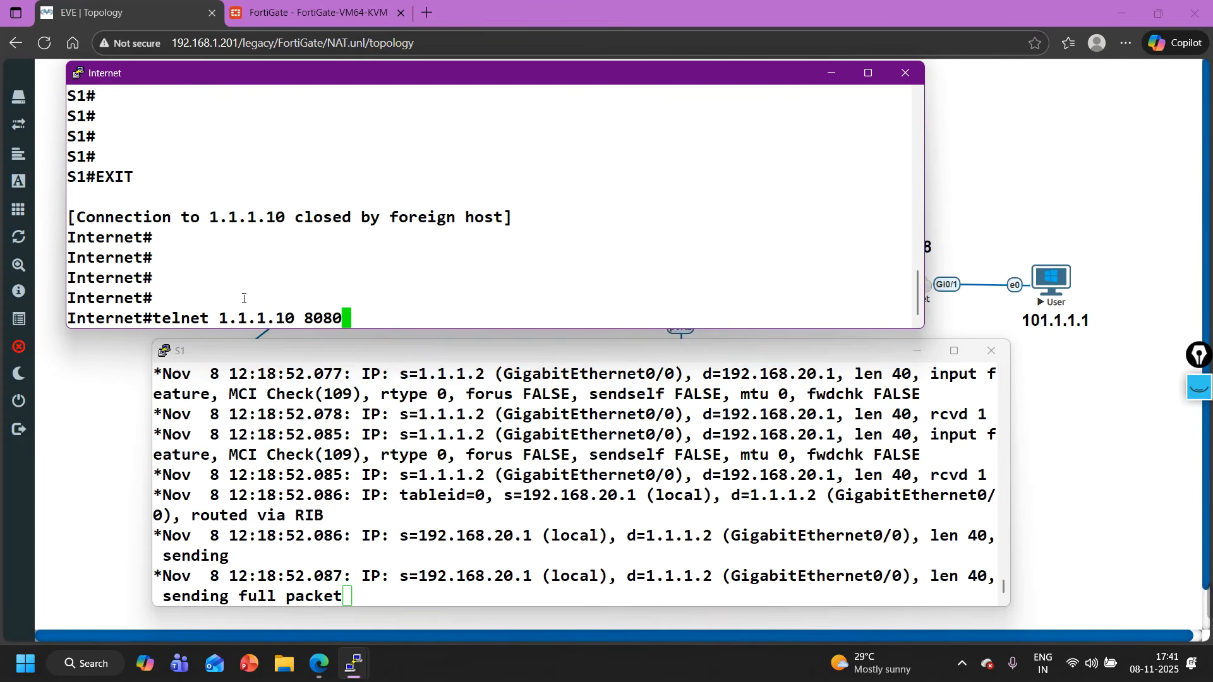
key("BackSpace")
type("1")
mouse_move(1211, 610)
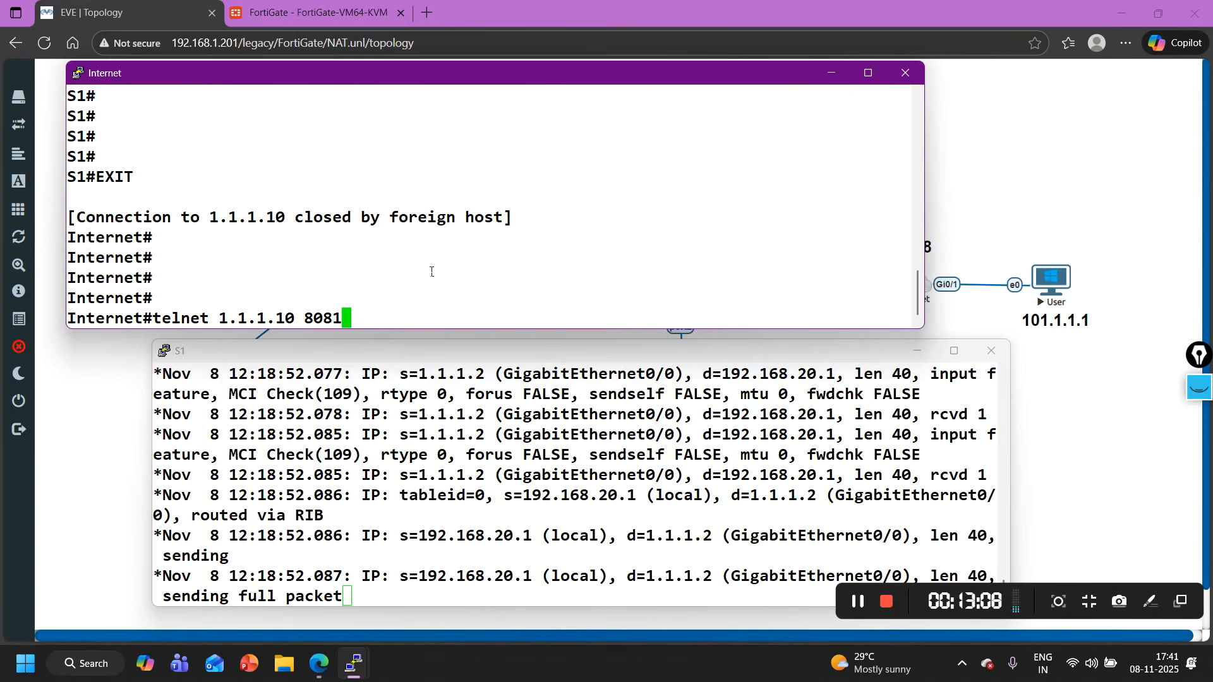
key("Return")
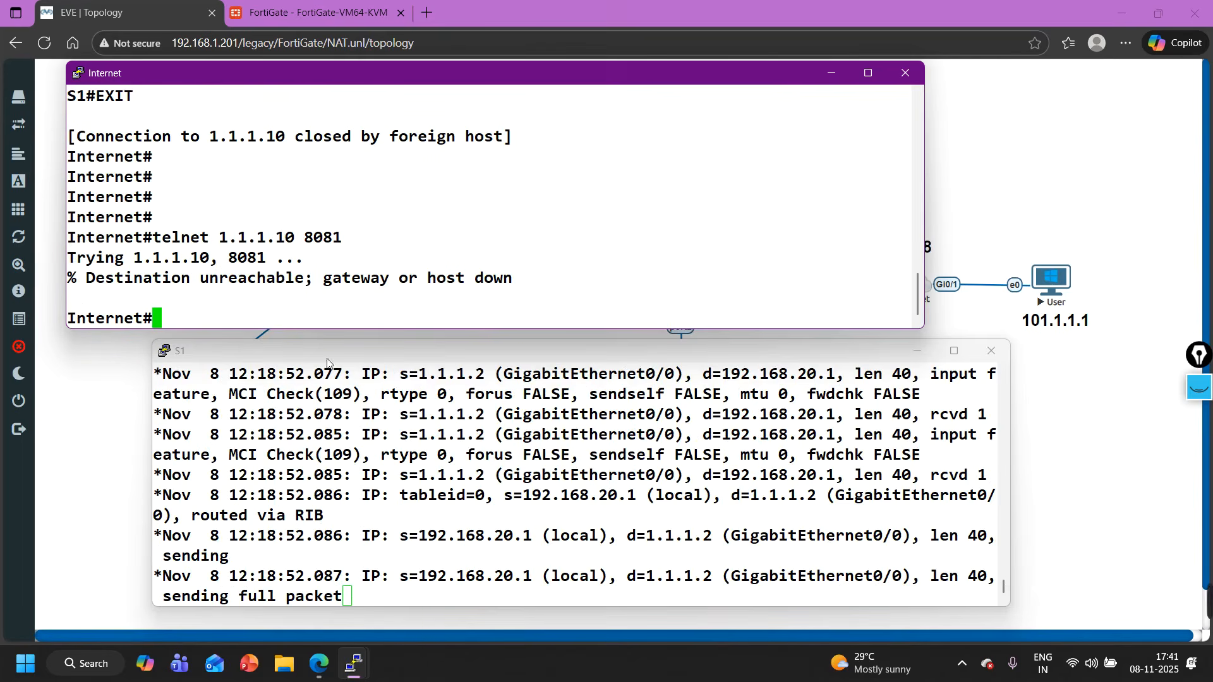
left_click(286, 5)
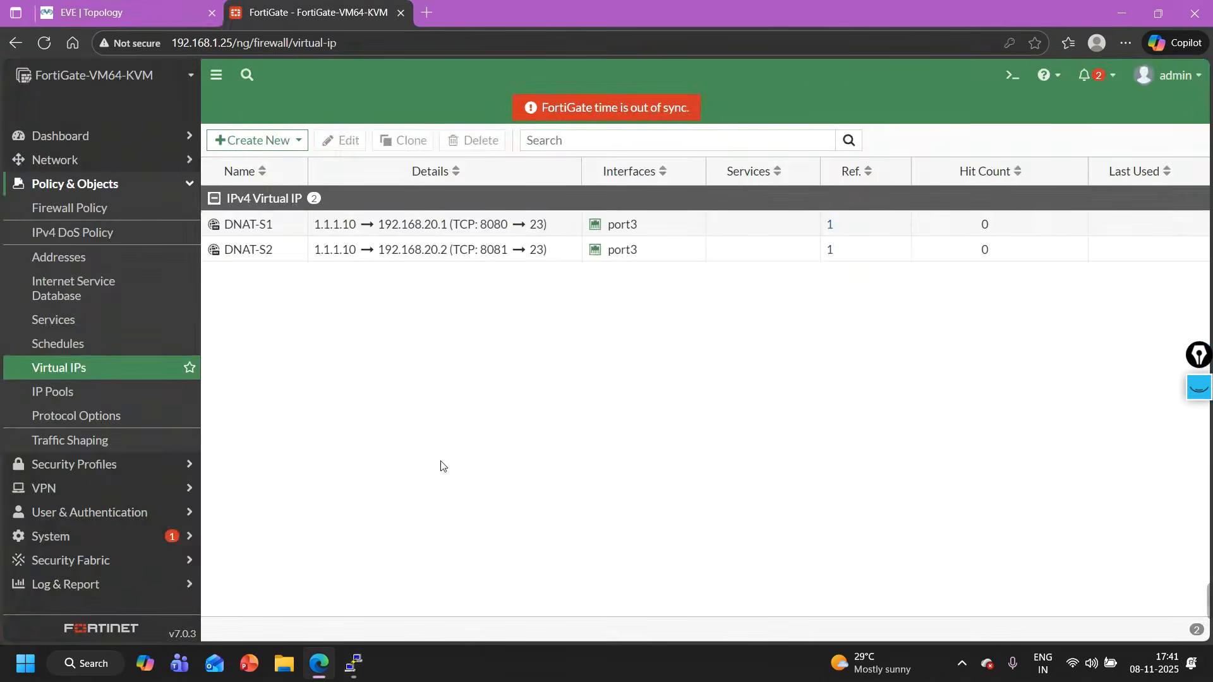
left_click(124, 10)
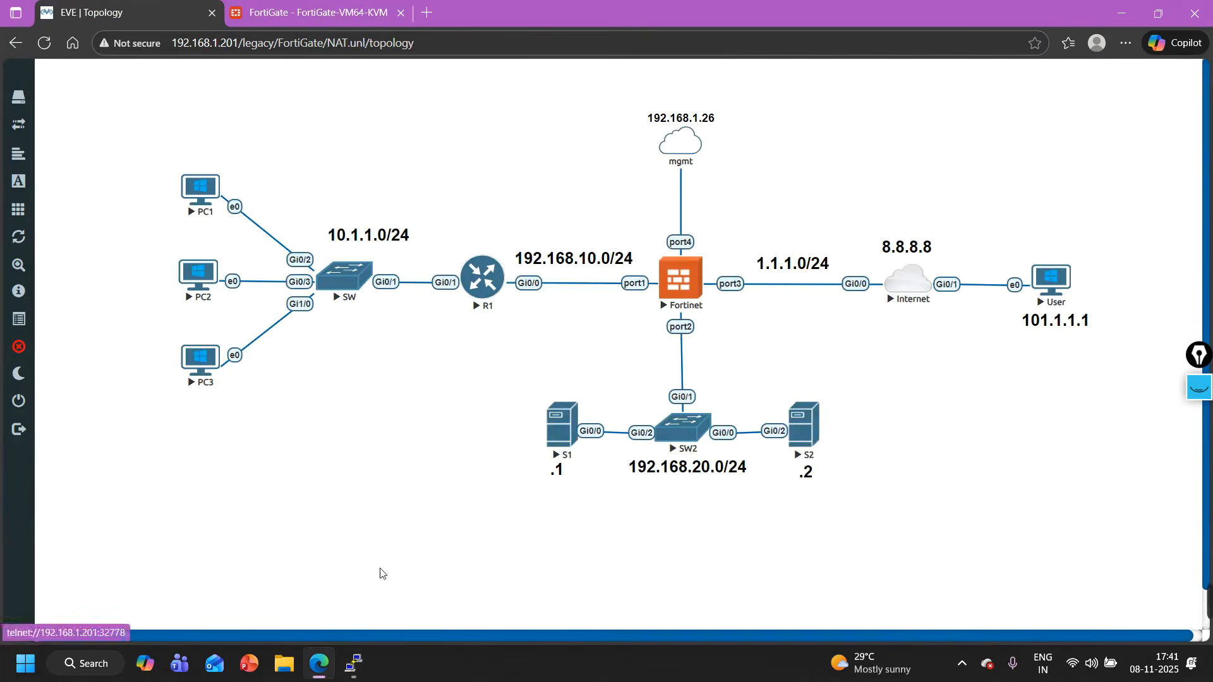
- Enable IP packet debugging on the S2 console with debug ip packet
mouse_move(353, 663)
left_click(462, 606)
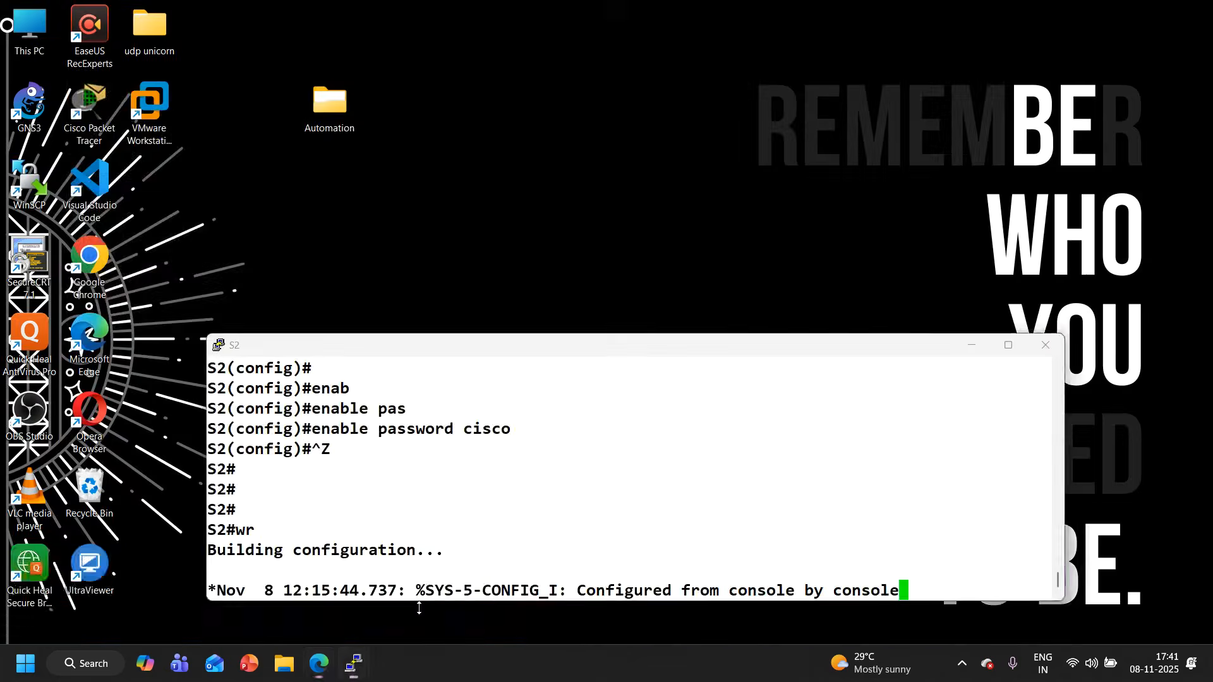
key("Return")
key("Return")
key("Return")
key("Return")
key("Return")
key("Return")
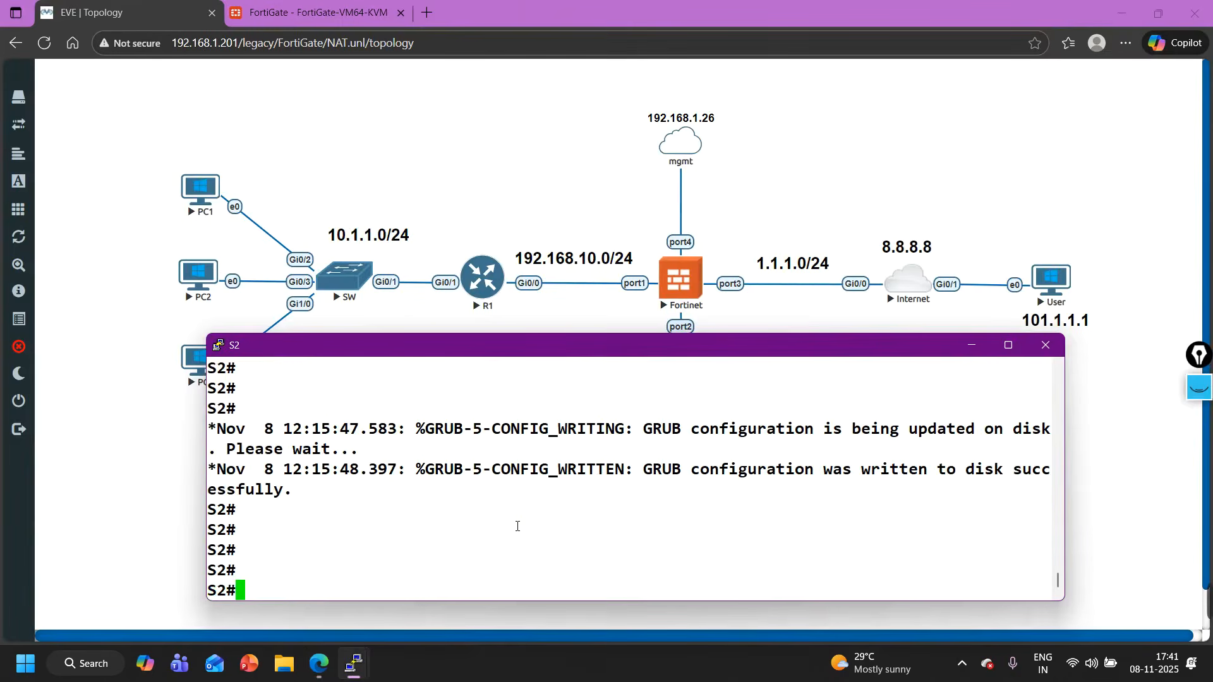
type("deb")
key("Tab")
type("ip")
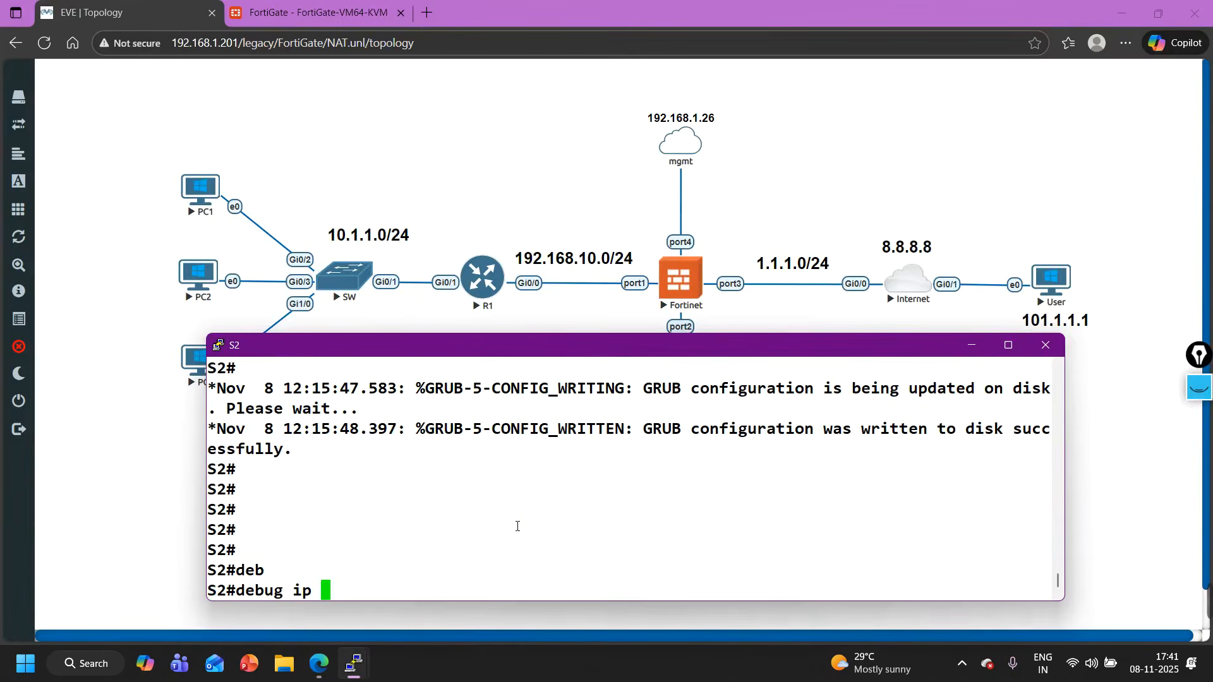
key("Tab")
key("Return")
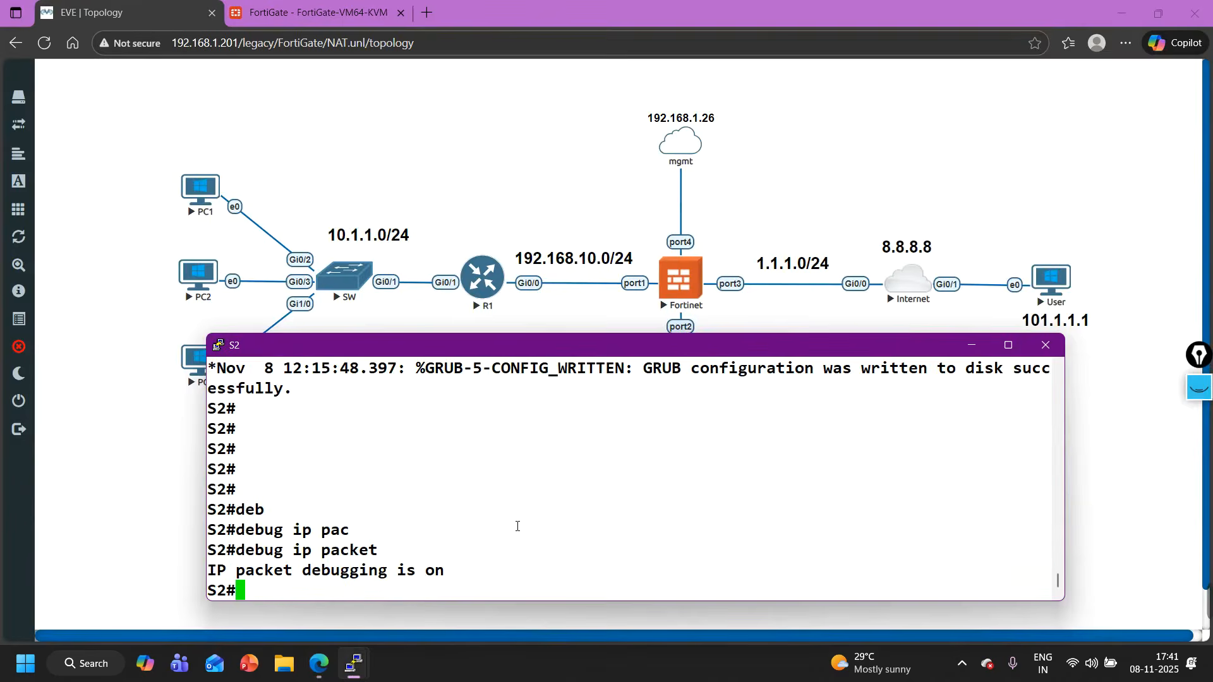
- Retry Telnet from the Internet router to 1.1.1.10 on port 8081 and check the S2 console for debug output
mouse_move(352, 668)
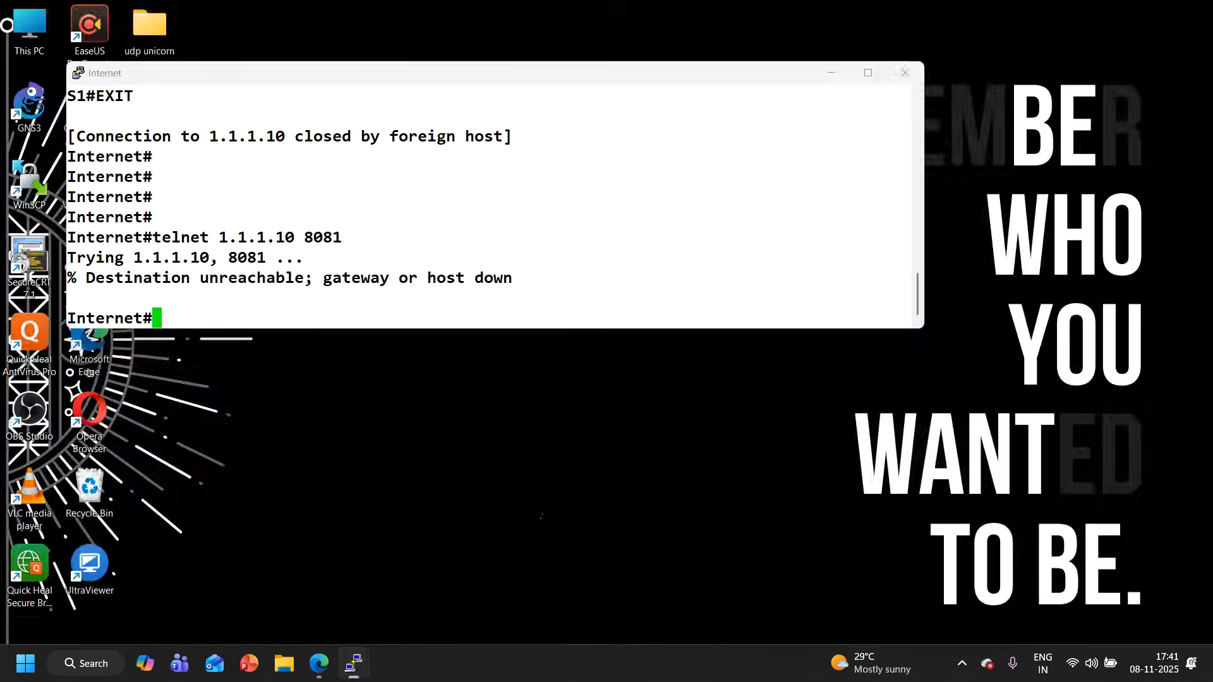
left_click(616, 593)
key("Up")
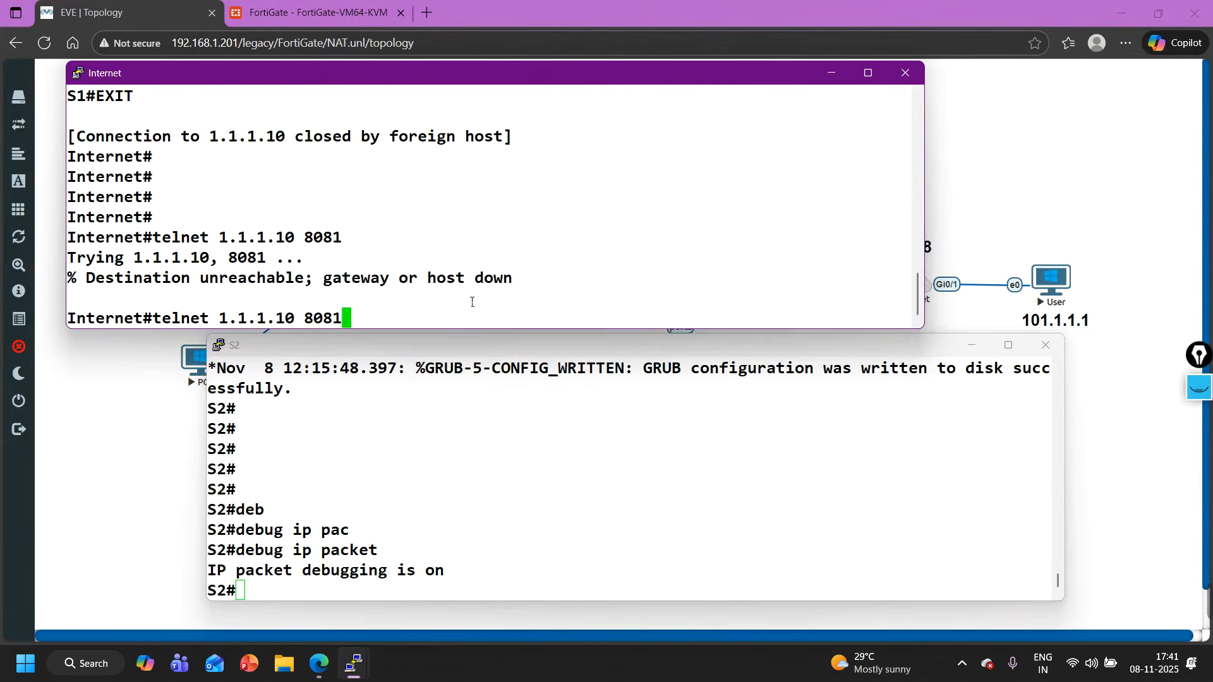
key("Return")
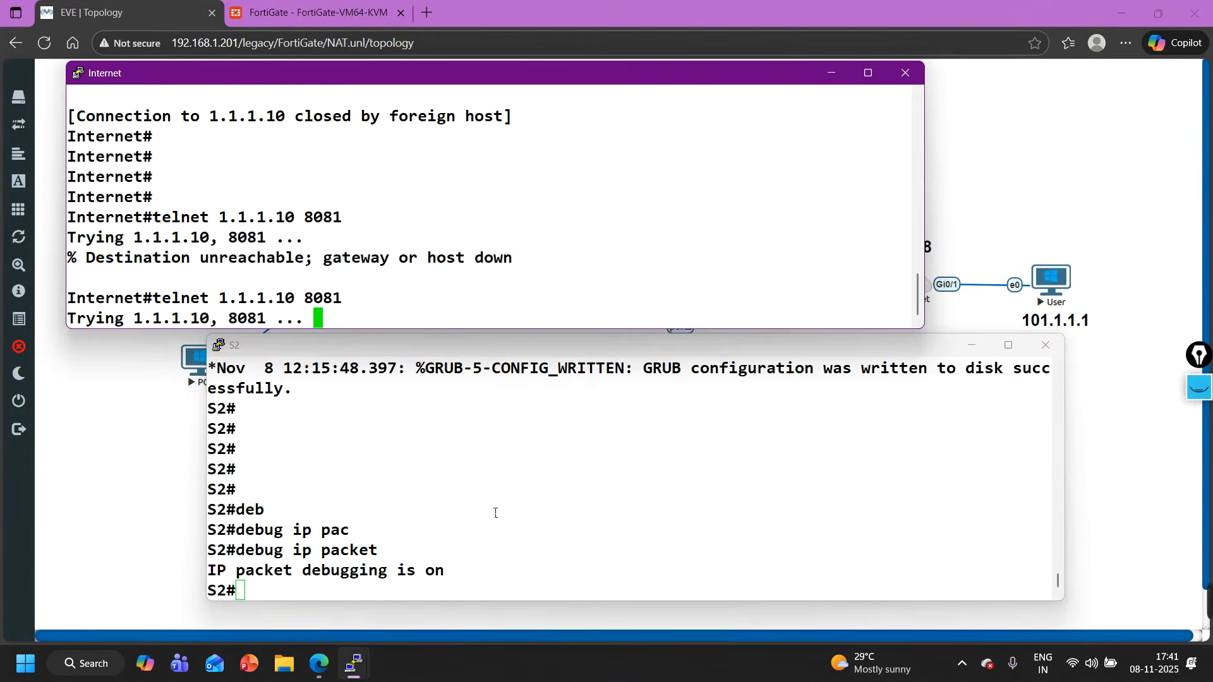
left_click(495, 508)
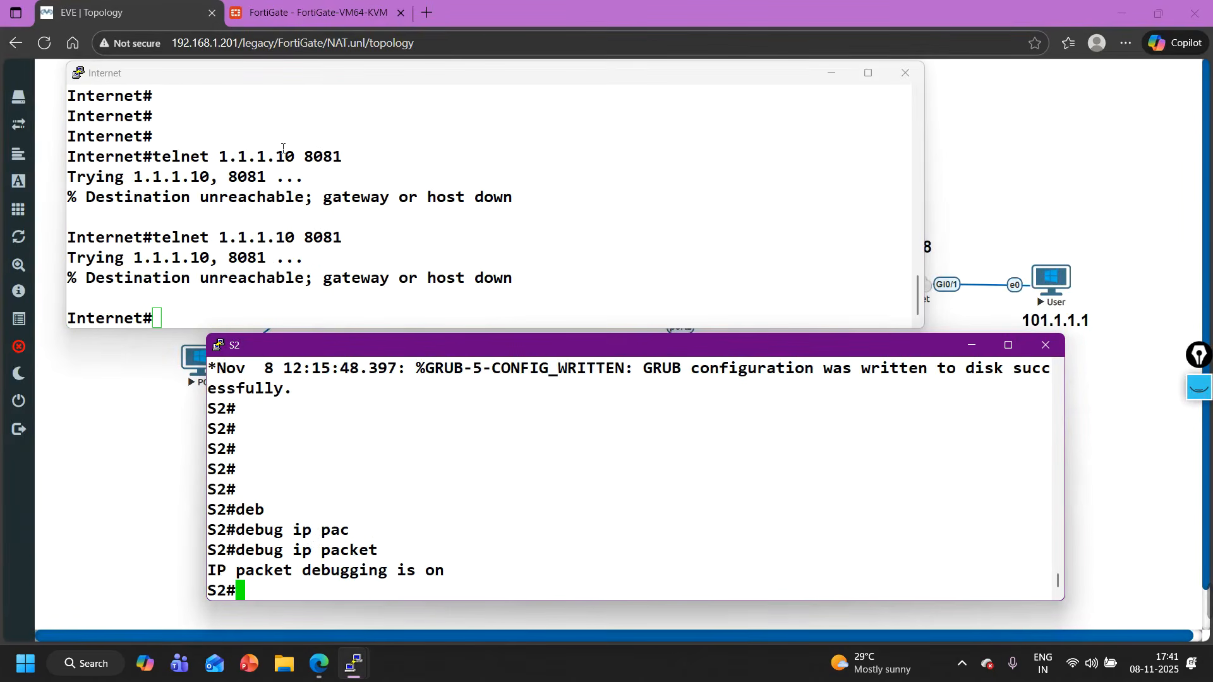
- Select DNAT-S2 in the FortiGate virtual IP list to review its address and port mapping
left_click(301, 9)
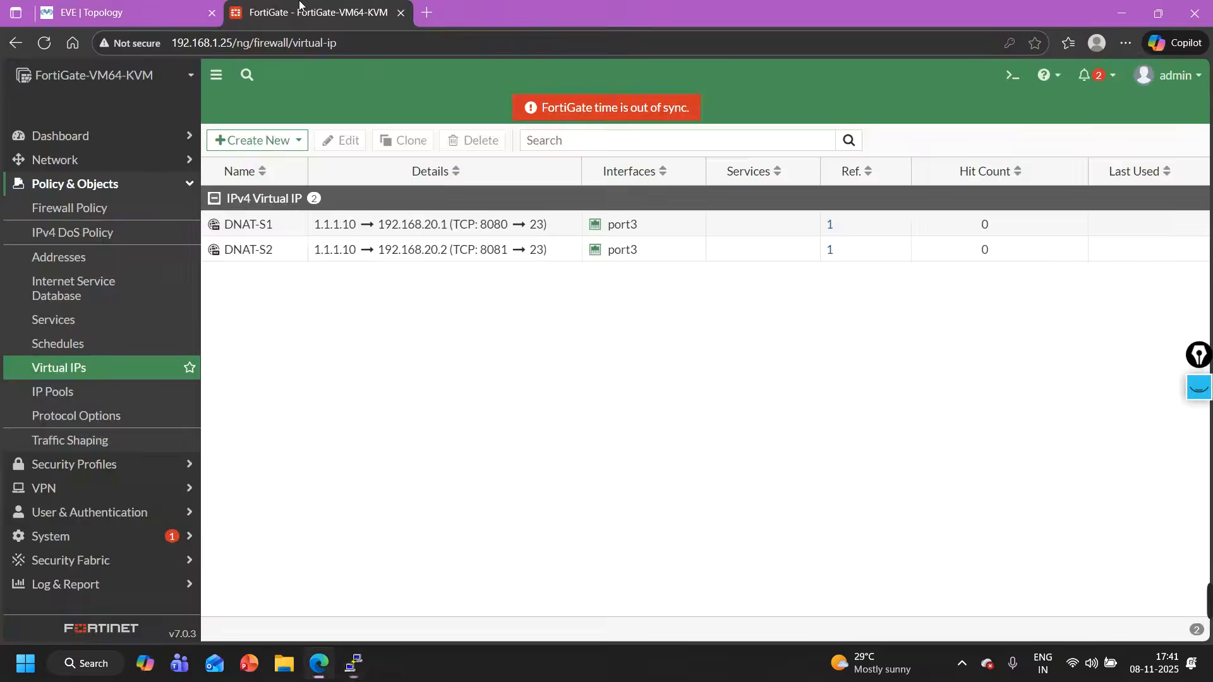
left_click(266, 251)
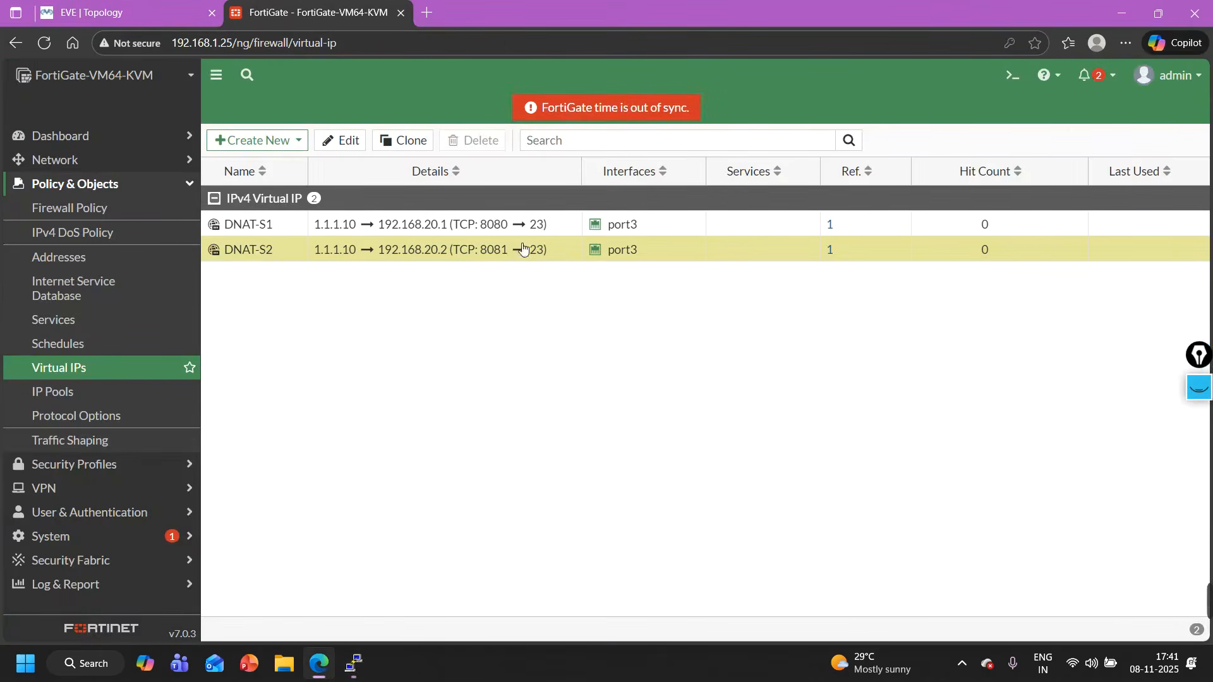
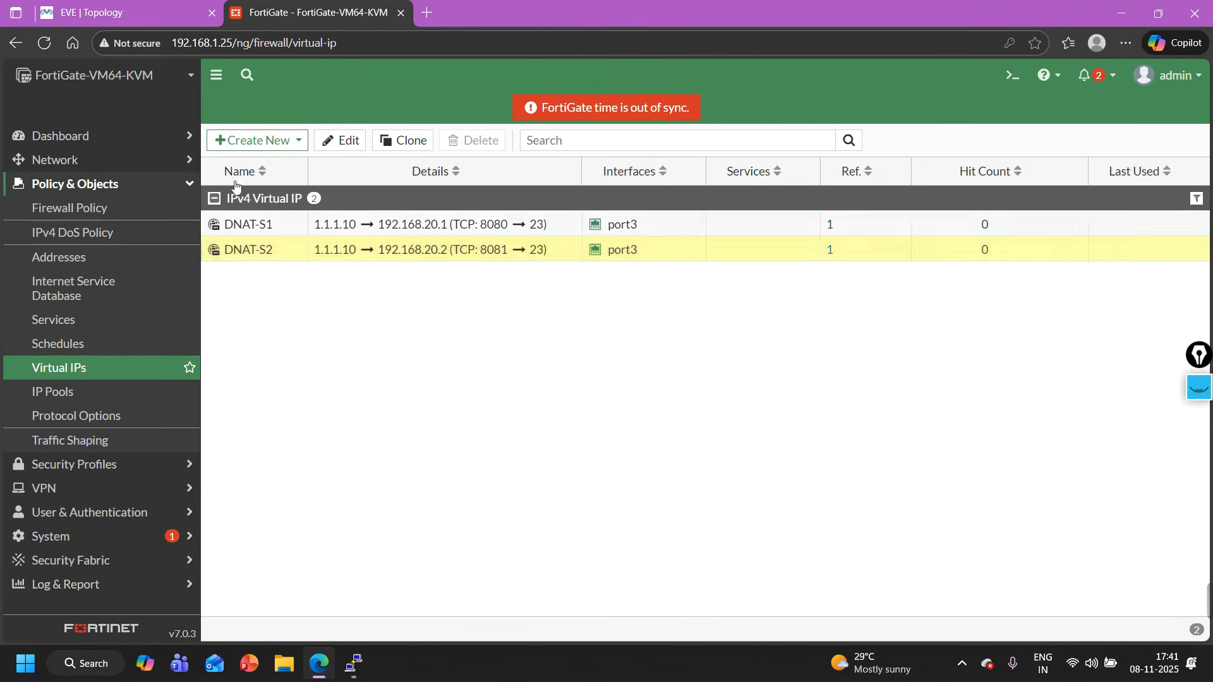
- Run show ip int br on the S2 console and check the IP address assigned to GigabitEthernet0/2
left_click(148, 9)
mouse_move(354, 663)
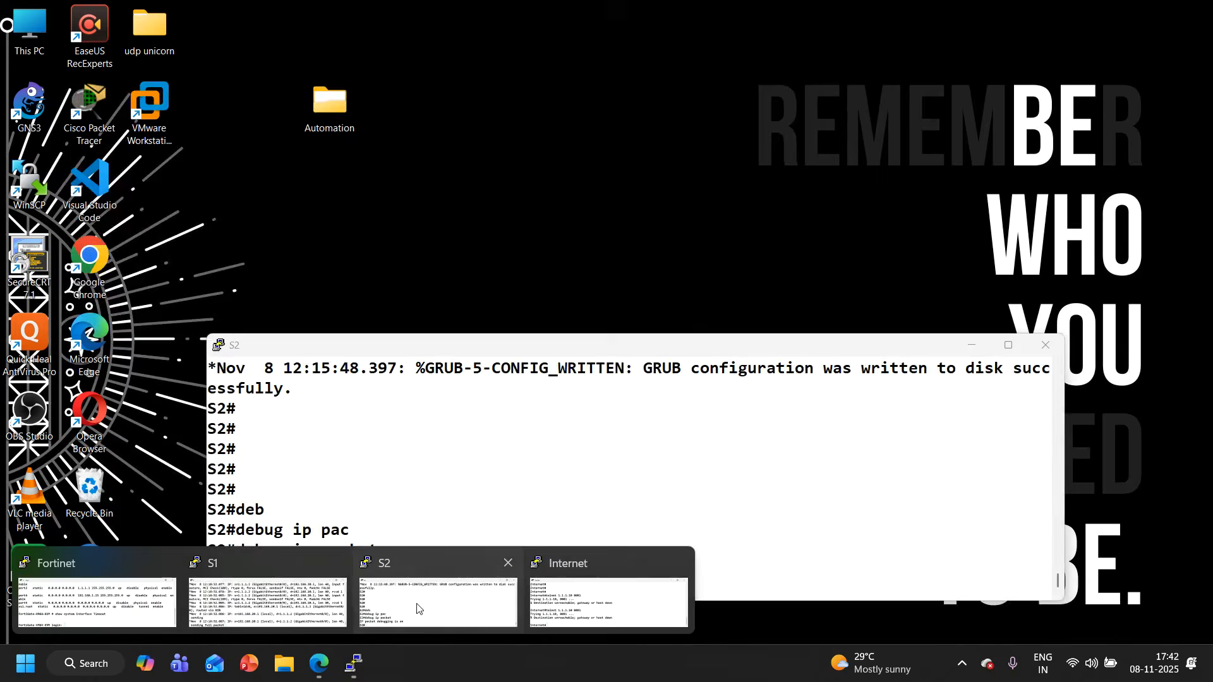
left_click(416, 608)
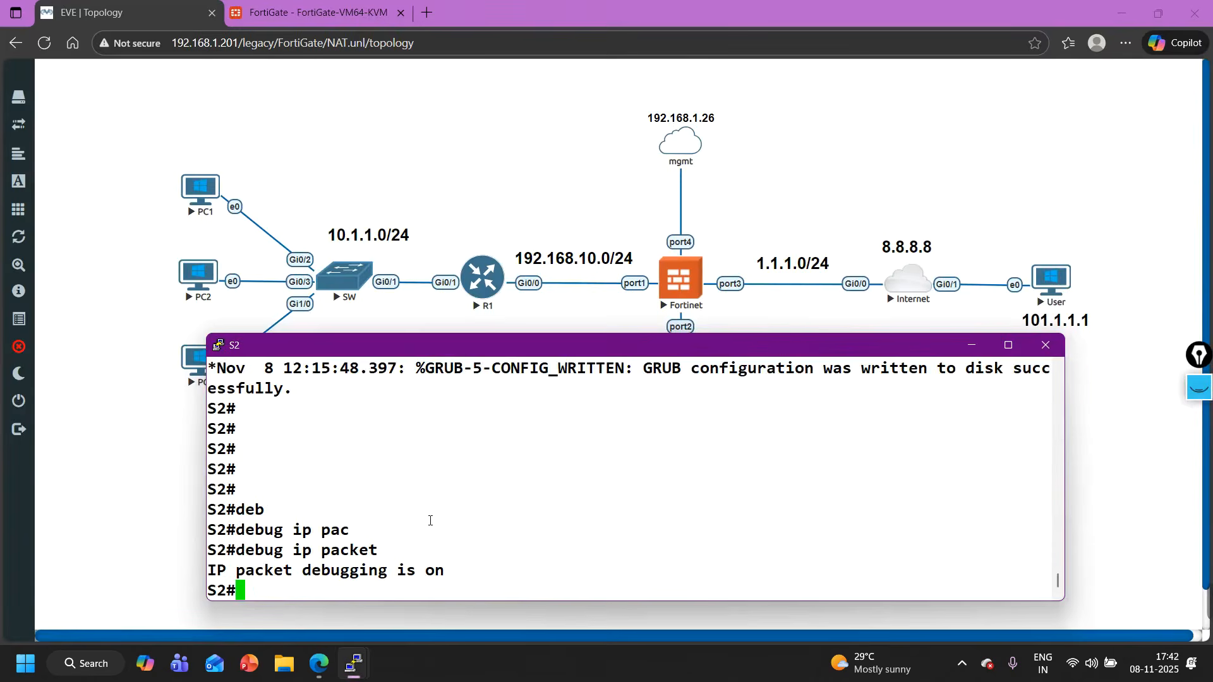
type("sh")
key("Tab")
type("ip int br")
key("Return")
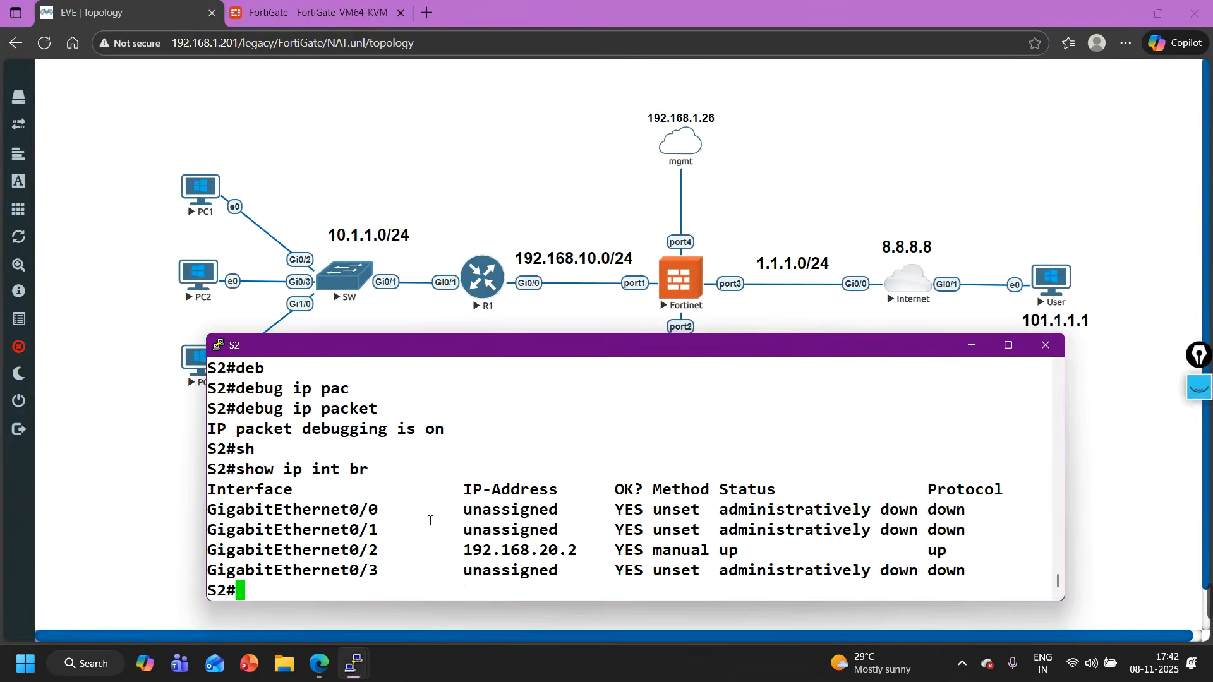
left_click_drag(464, 563, 592, 558)
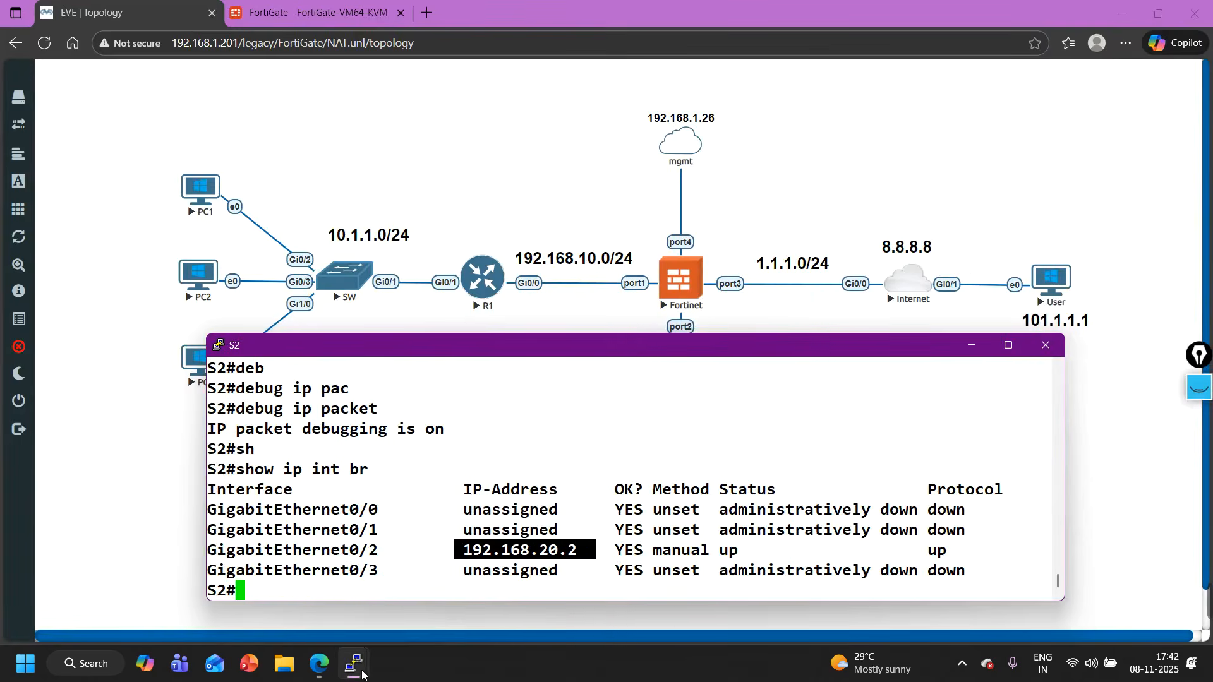
- Log in to the Fortinet console as admin, entering the account password at the password prompt
mouse_move(362, 674)
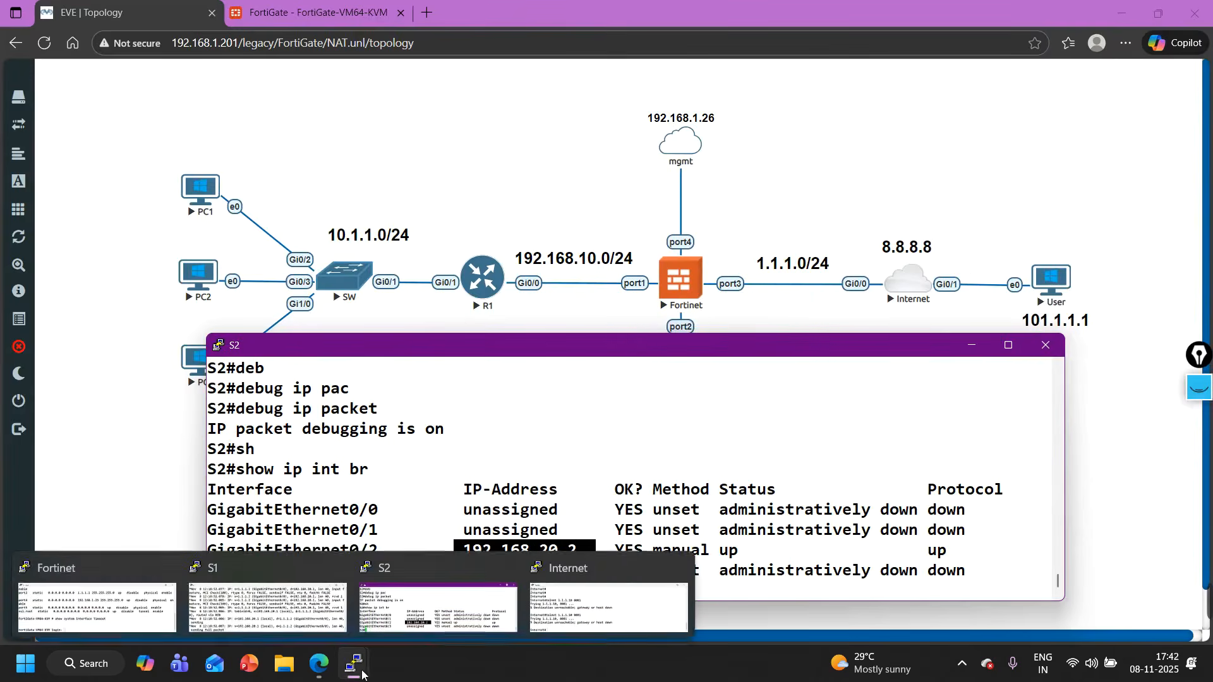
left_click(137, 585)
type("admin")
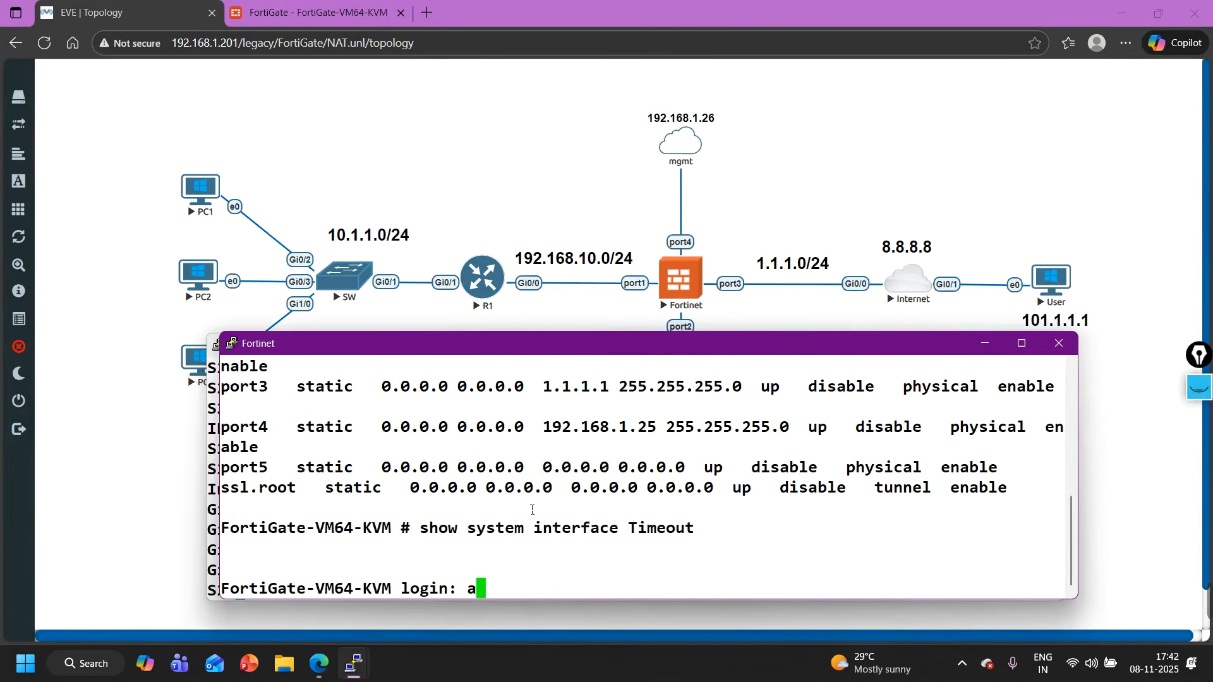
key("Return")
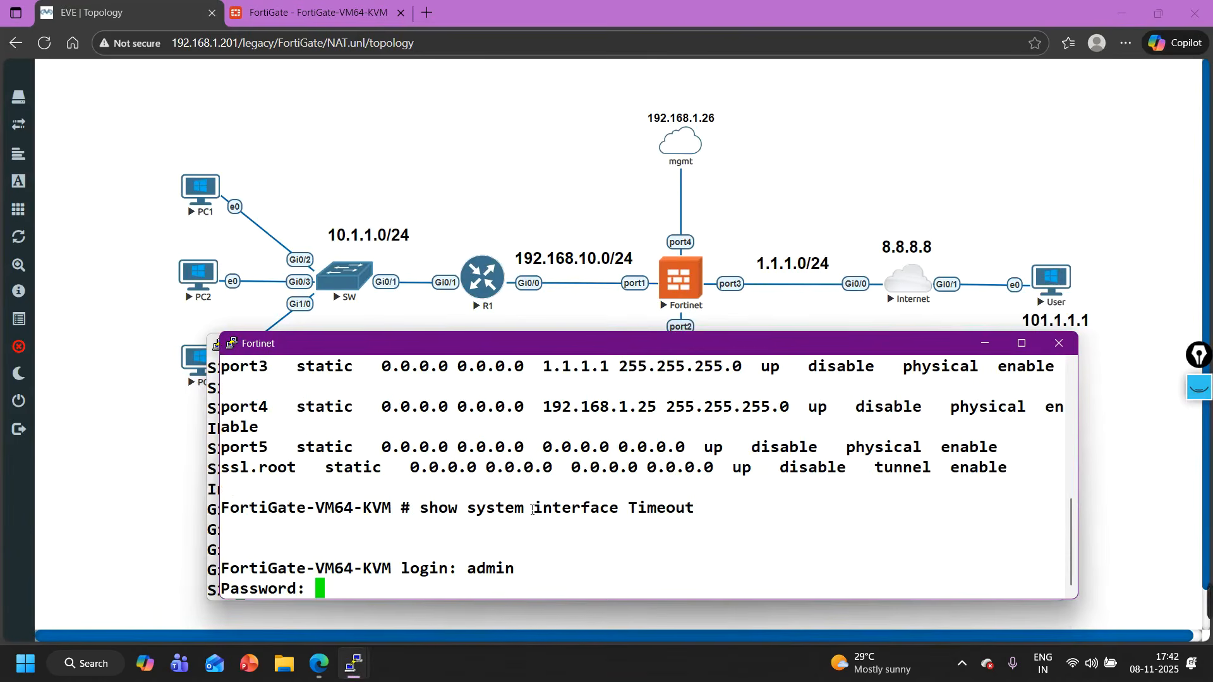
key("Return")
key("Return")
key("Return")
key("Return")
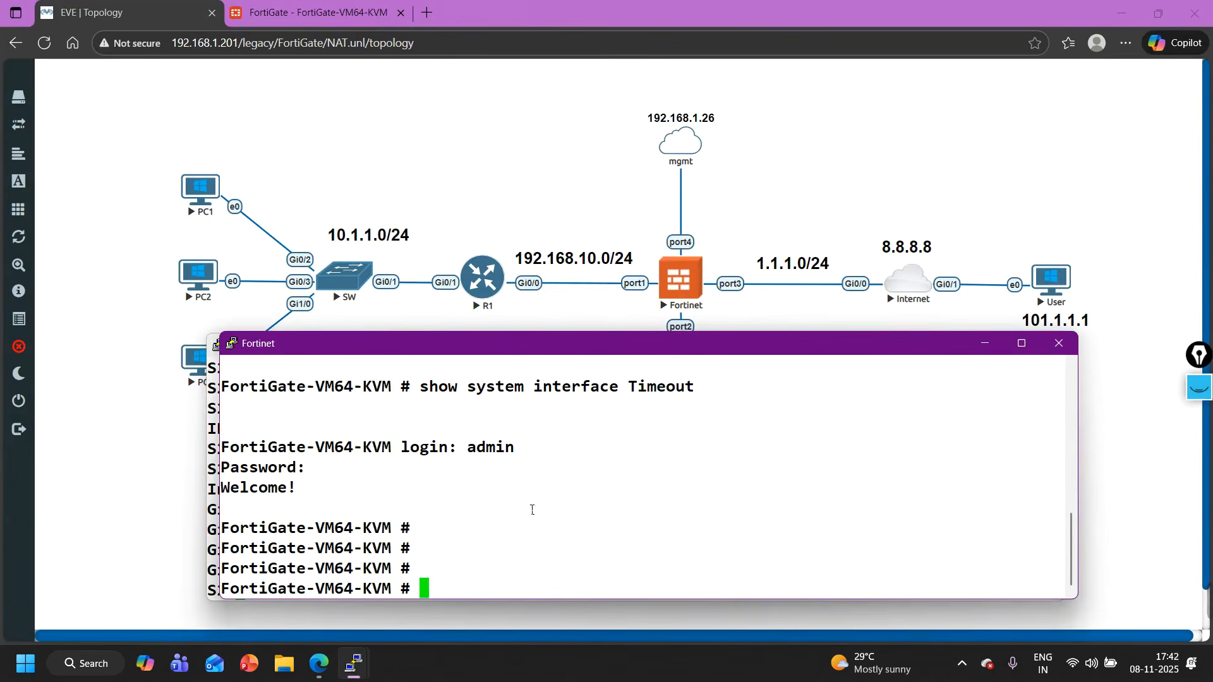
- Ping S2 at 192.168.20.2 from the Fortinet console with execute ping
type("ping")
key("BackSpace")
key("BackSpace")
key("BackSpace")
key("BackSpace")
key("BackSpace")
type("ex")
key("Tab")
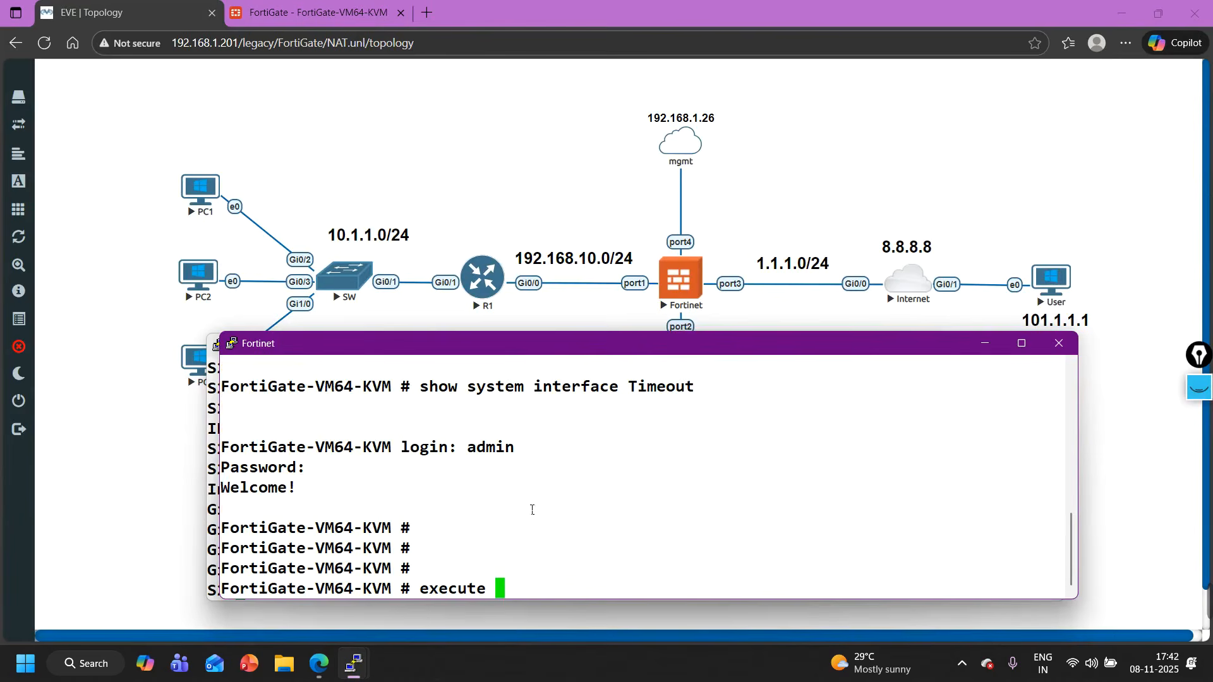
type("ping 192.")
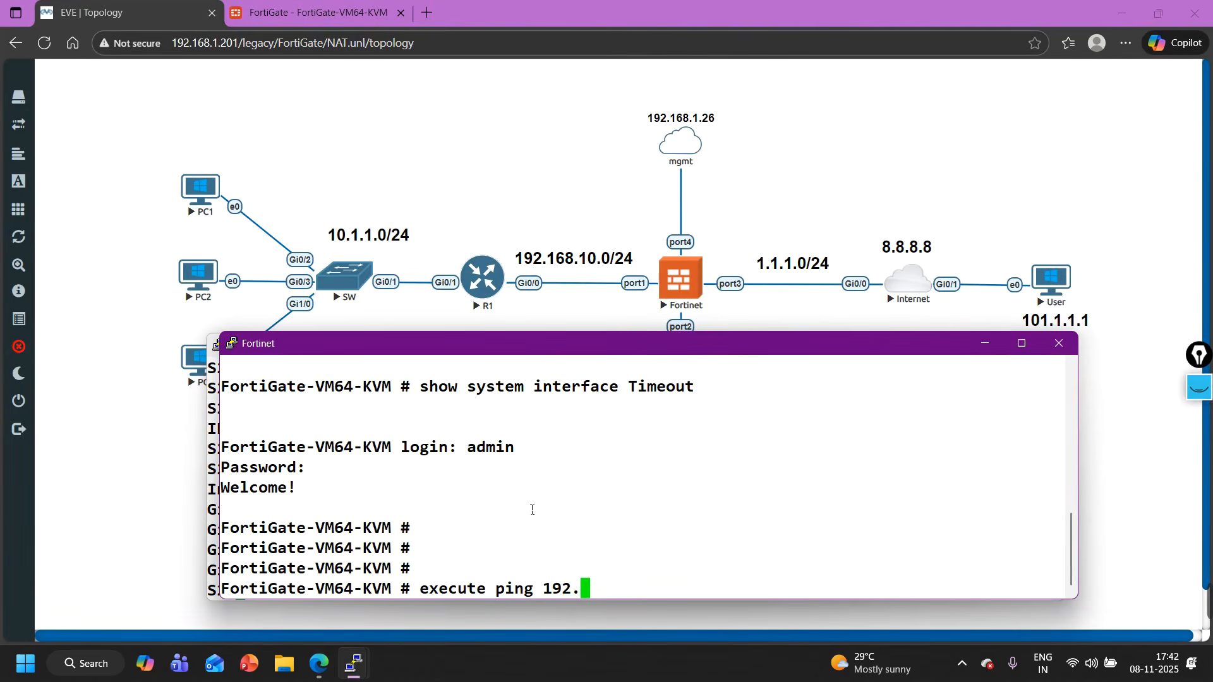
type("1968.20.")
key("BackSpace")
key("Left")
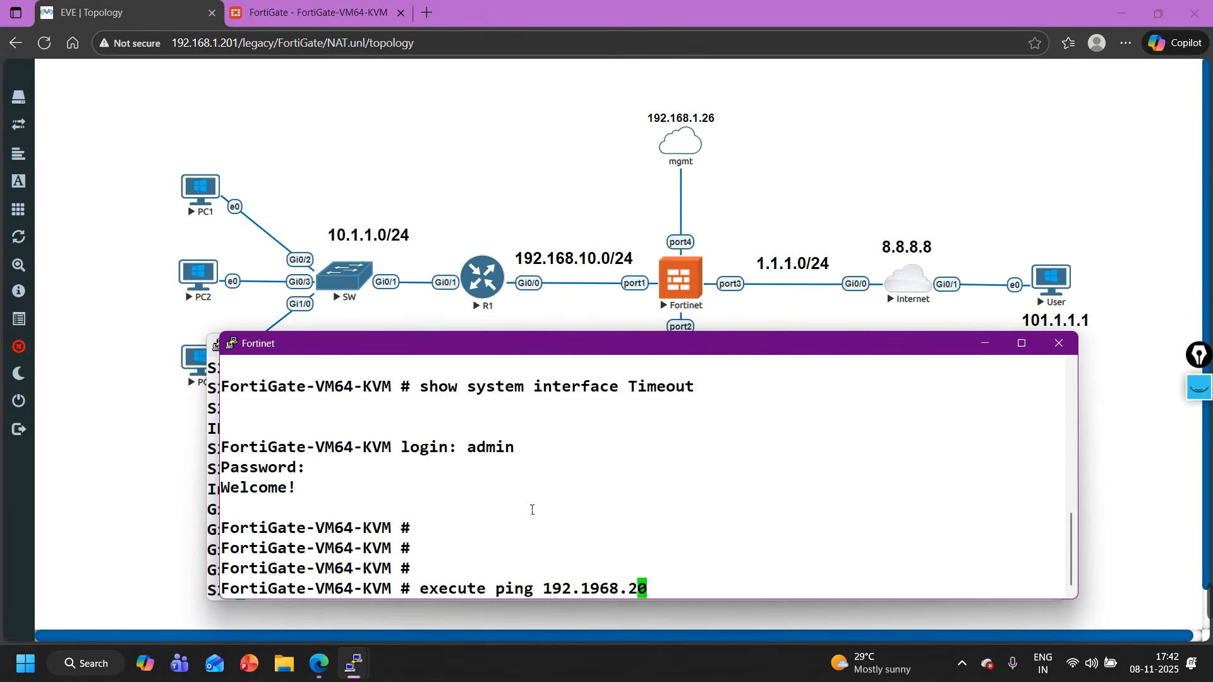
key("BackSpace")
key("BackSpace")
key("BackSpace")
key("BackSpace")
key("BackSpace")
type("68.20.2")
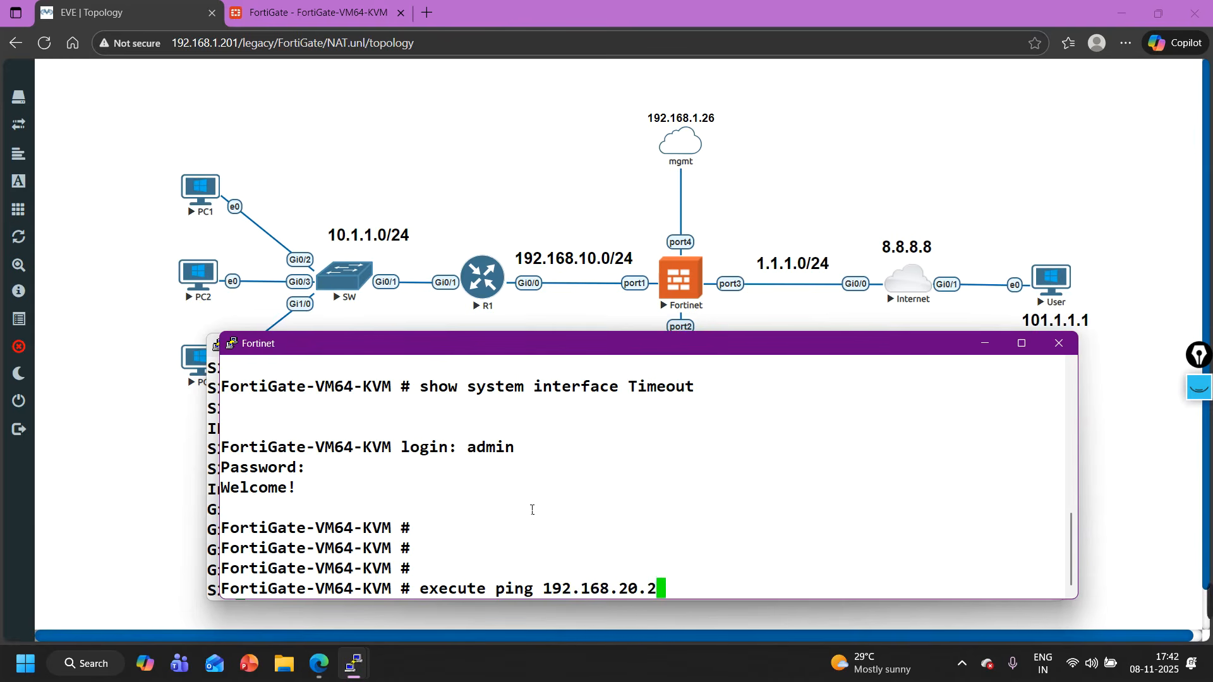
key("Return")
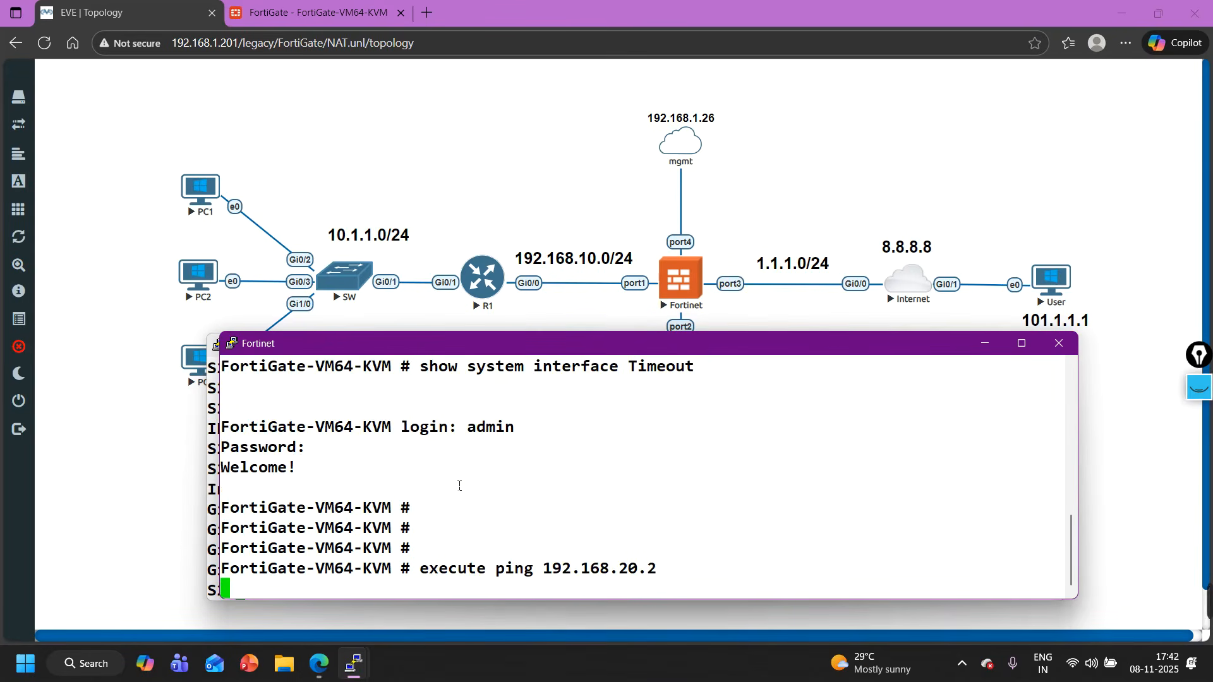
- Stop the SW2 node in the EVE topology and unlock the lab for editing
left_click(413, 222)
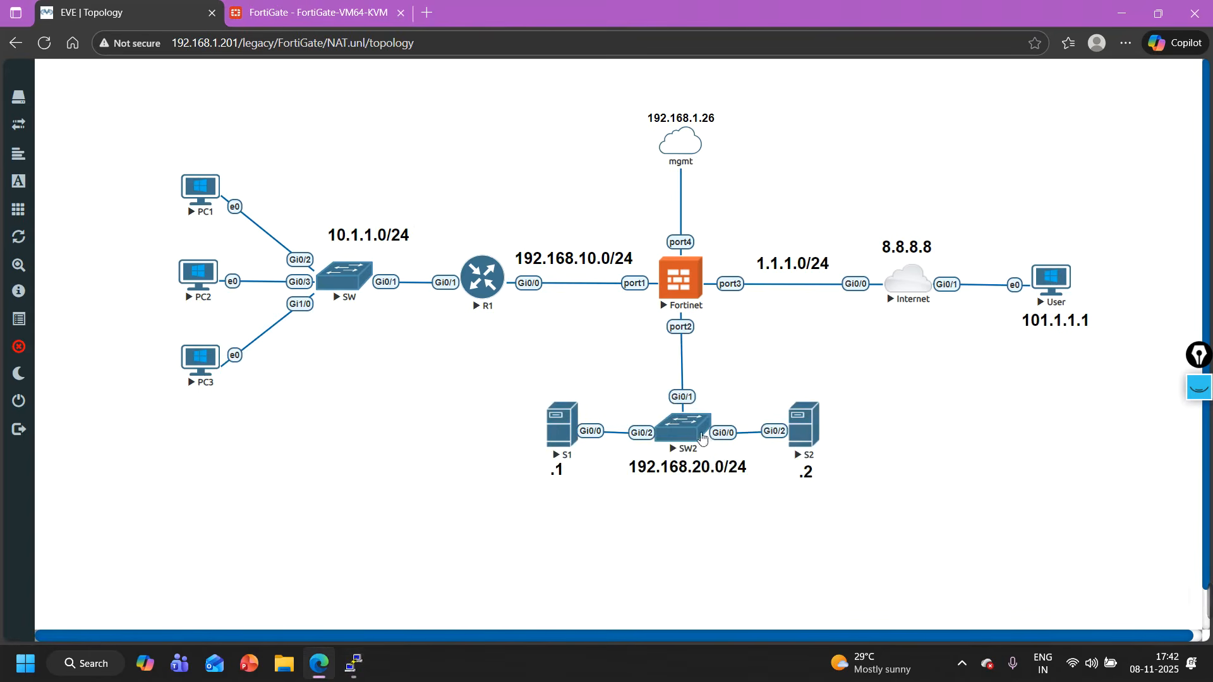
right_click(679, 434)
left_click(720, 462)
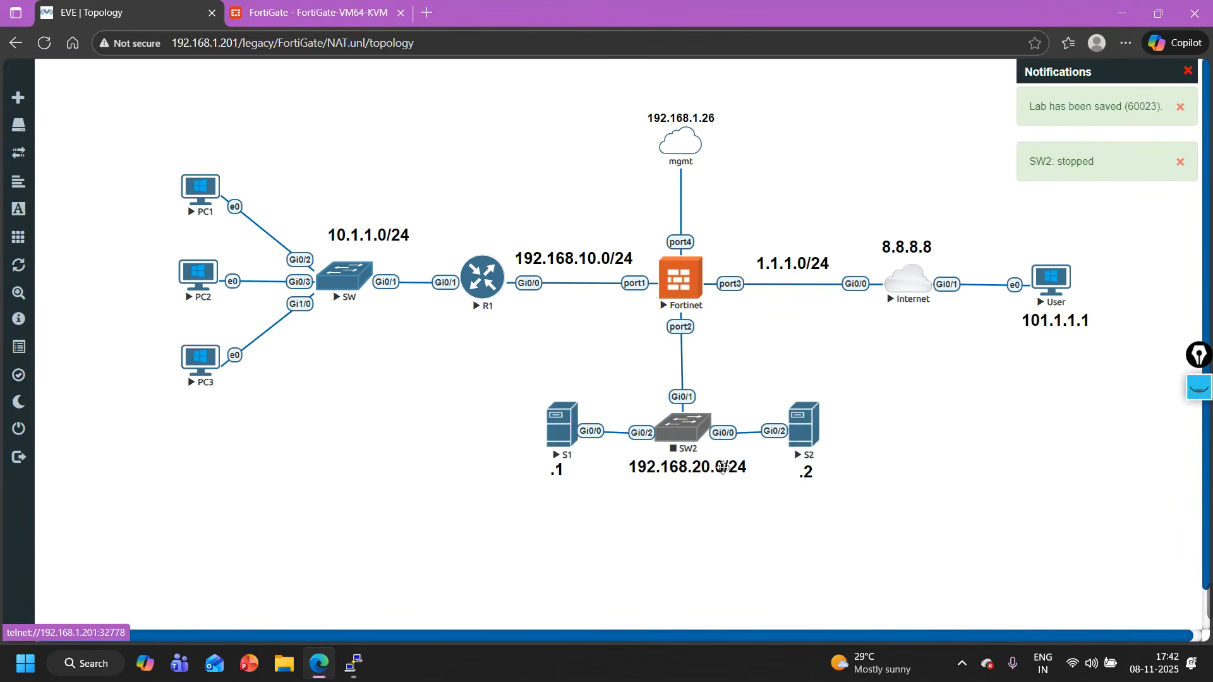
- Save the running configuration on the S2 console with wr
left_click(355, 677)
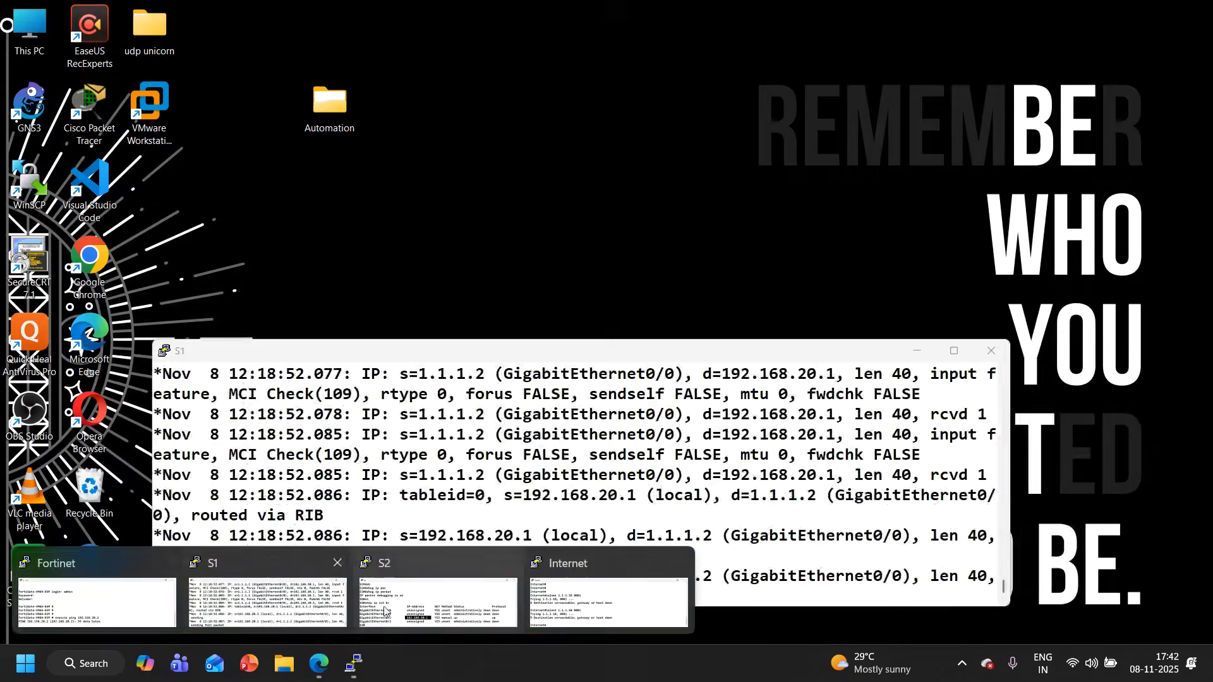
left_click(398, 559)
key("Return")
key("Return")
type("wr")
key("Return")
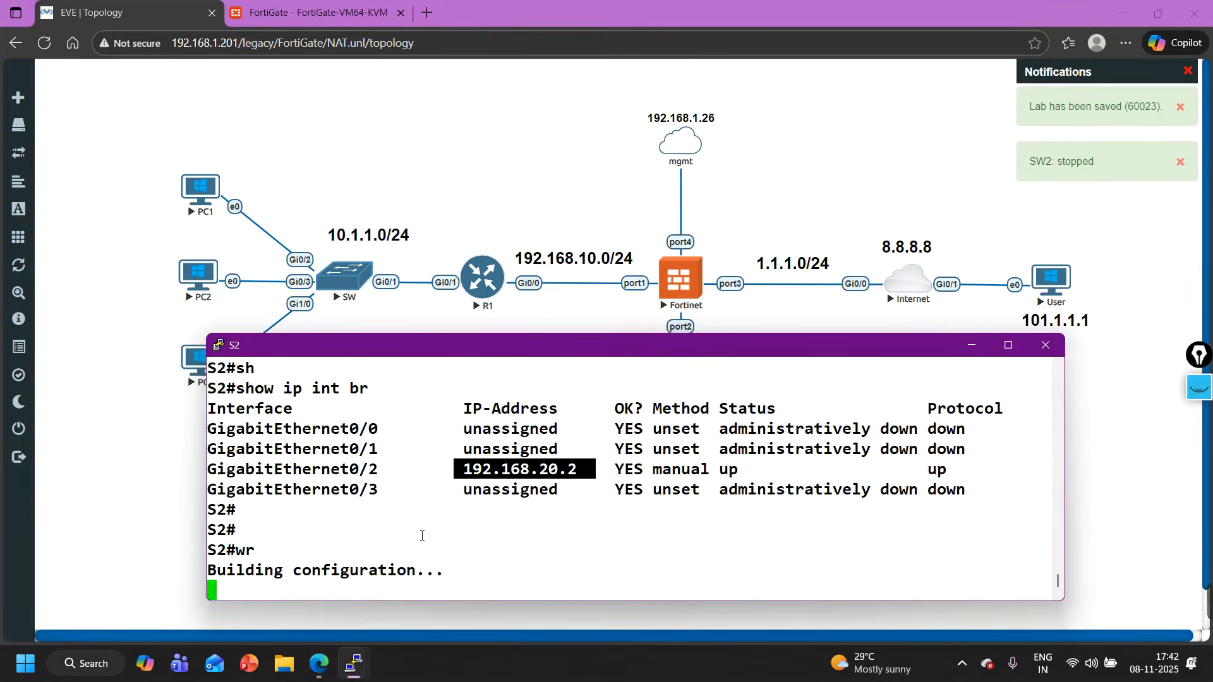
- Stop the S2 node in the EVE topology
left_click(1076, 550)
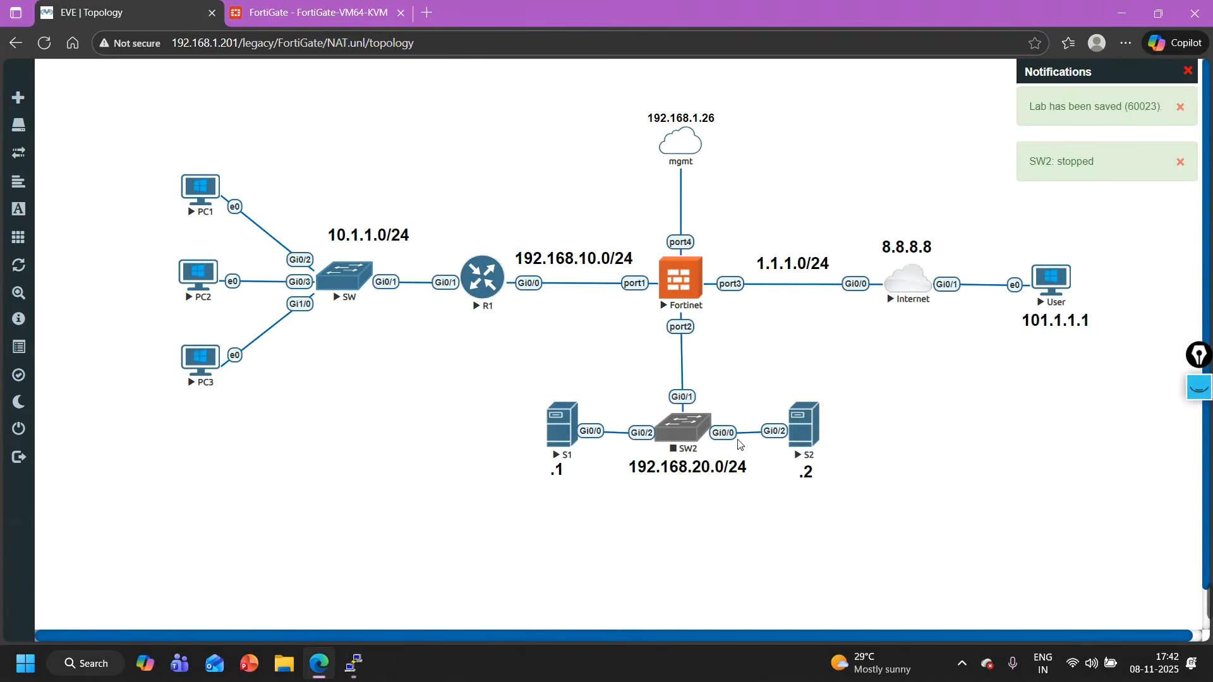
right_click(804, 431)
left_click(843, 458)
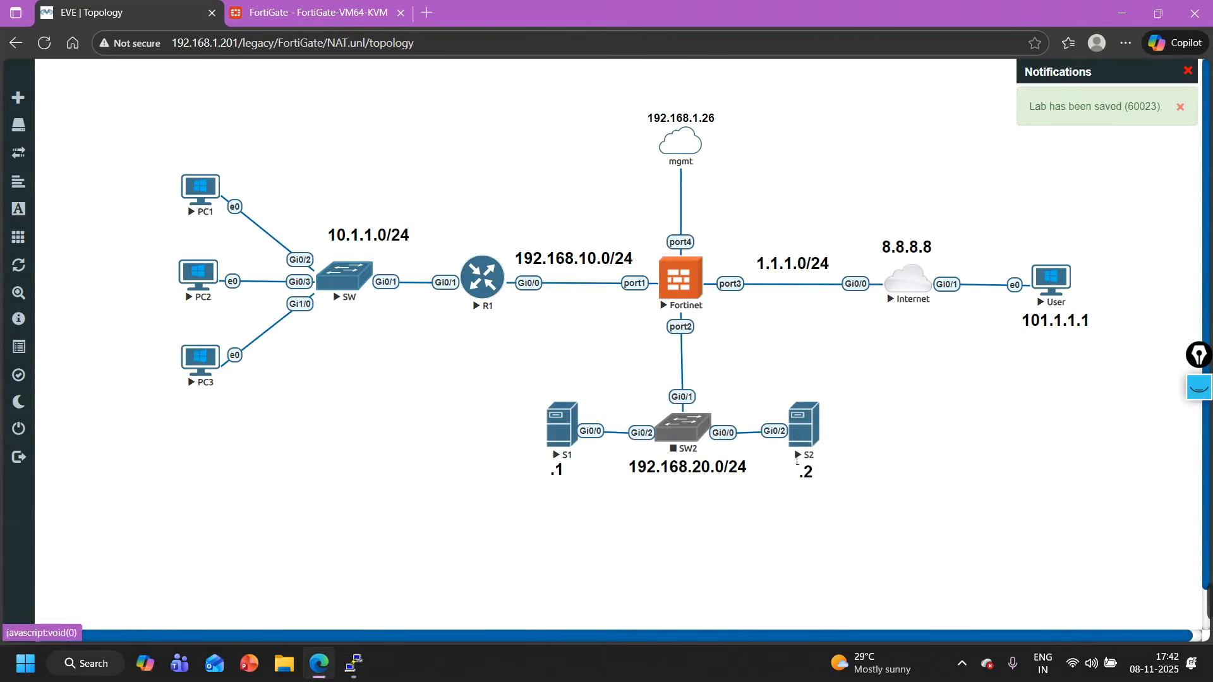
- Replace the link between SW2 and S2 with a new connection from S2 Gi0/2 to SW2 Gi0/3
right_click(746, 432)
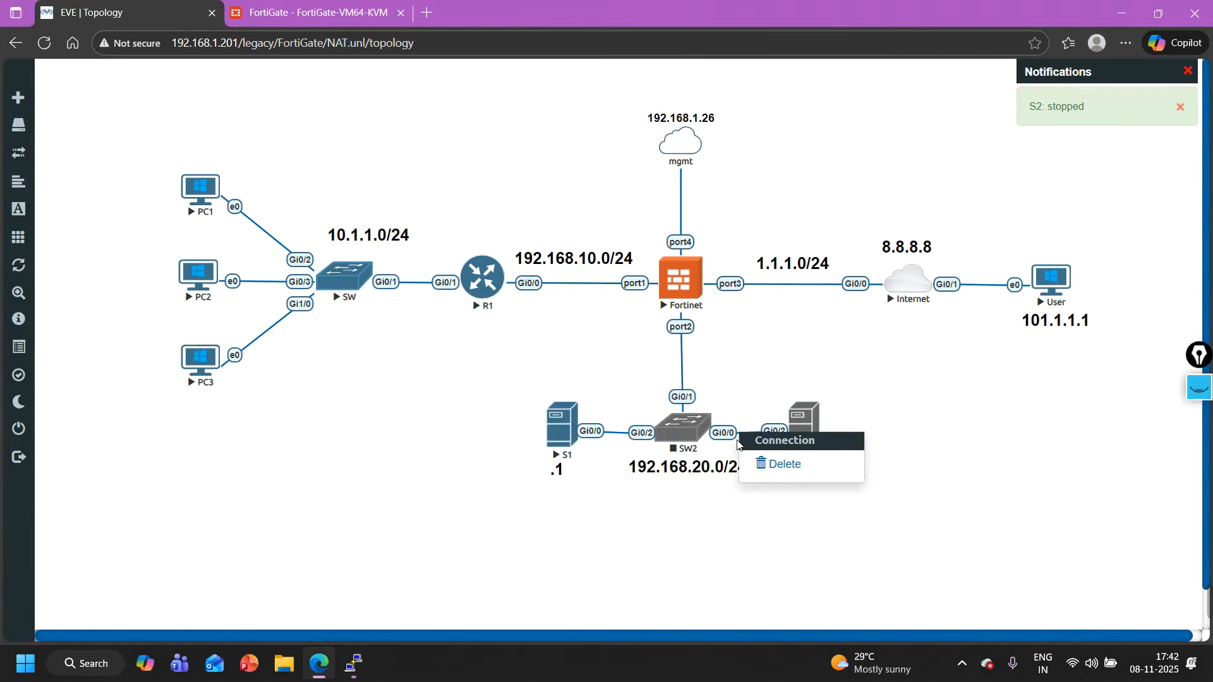
left_click(780, 461)
left_click_drag(817, 416, 700, 452)
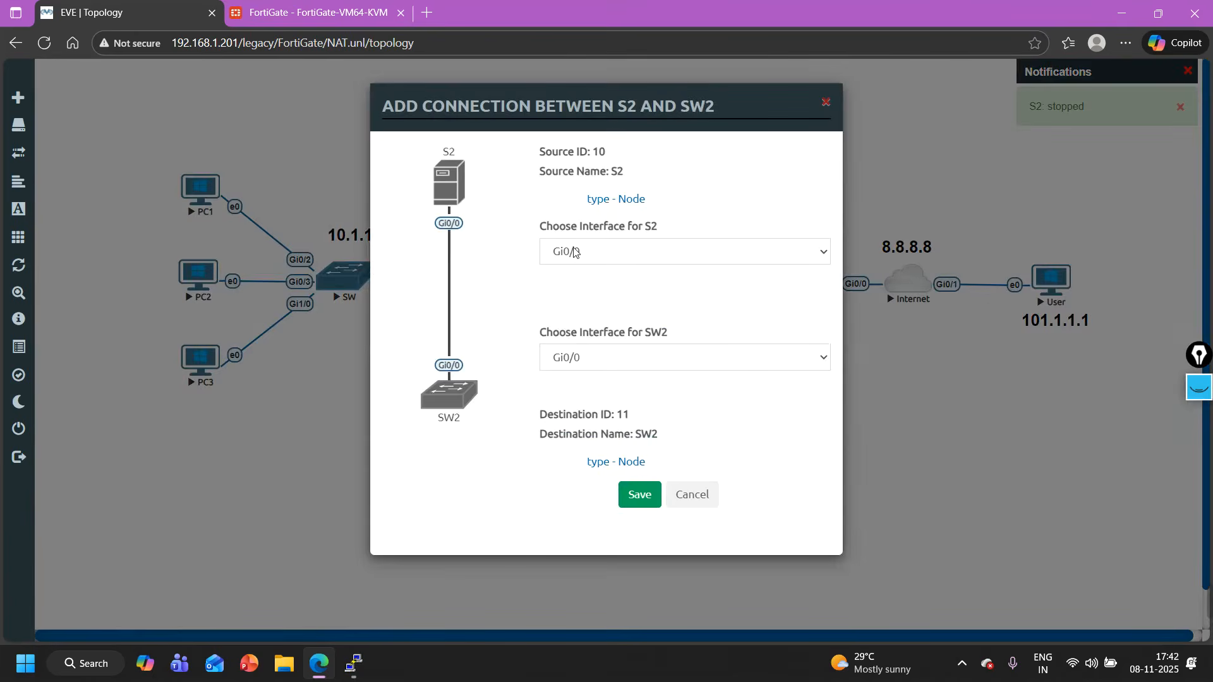
left_click(575, 251)
left_click(587, 317)
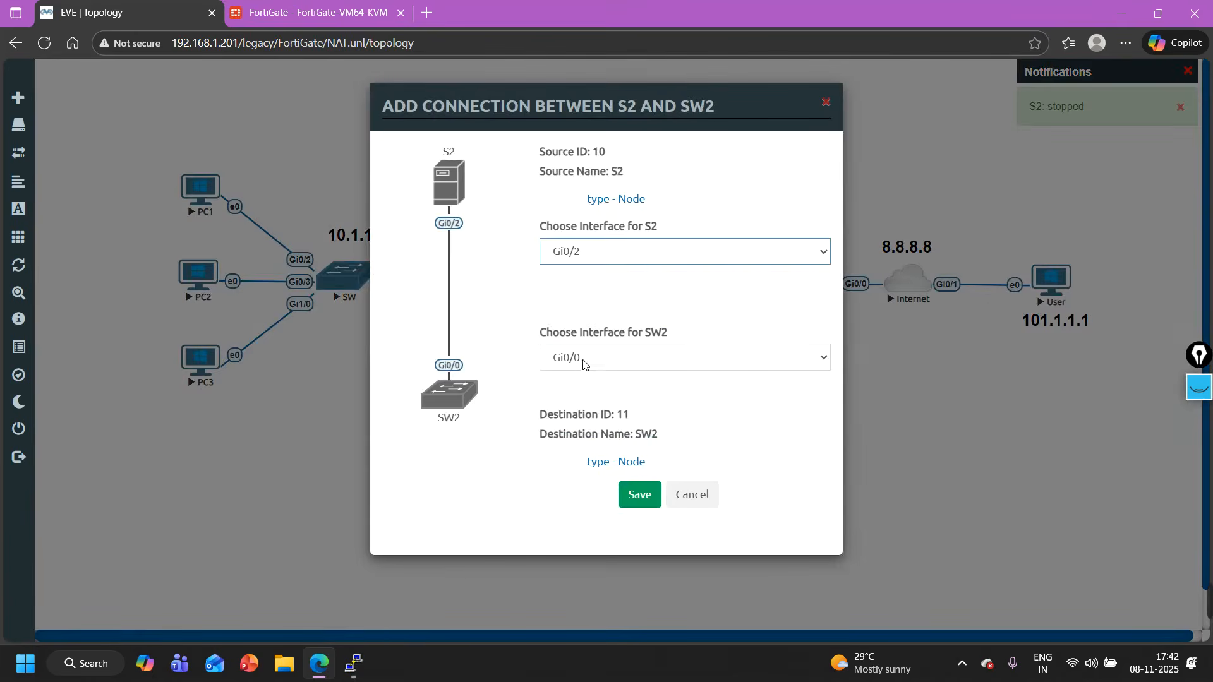
left_click(583, 358)
left_click(589, 446)
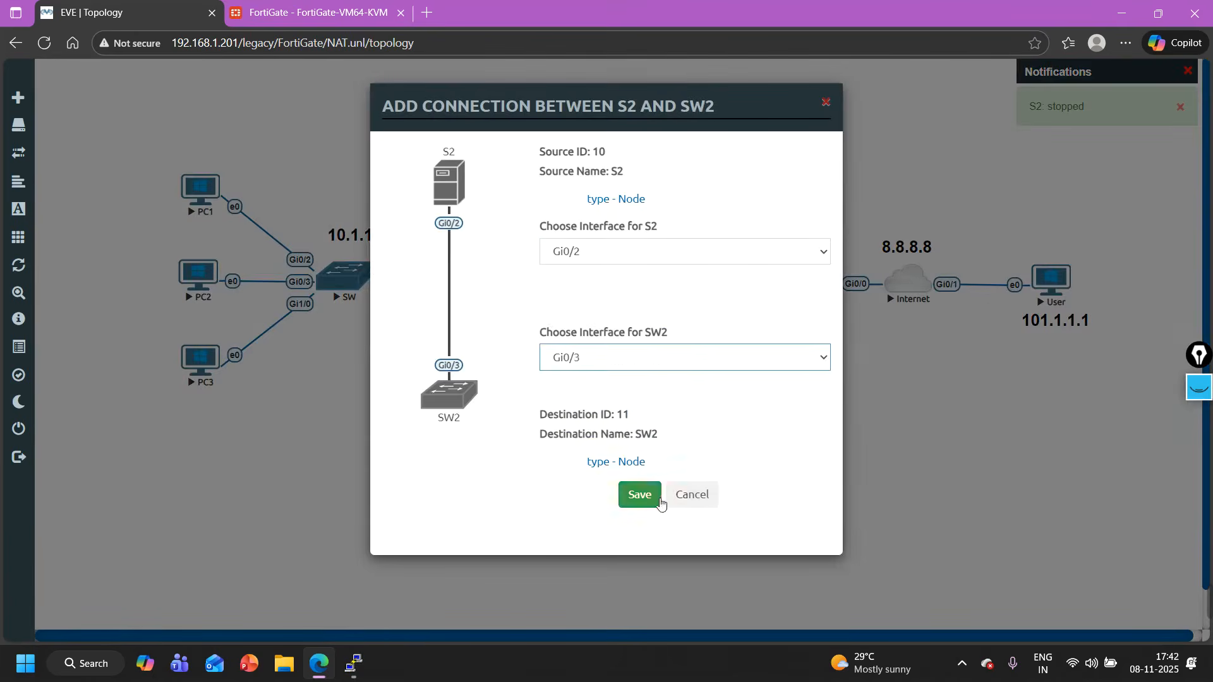
left_click(641, 496)
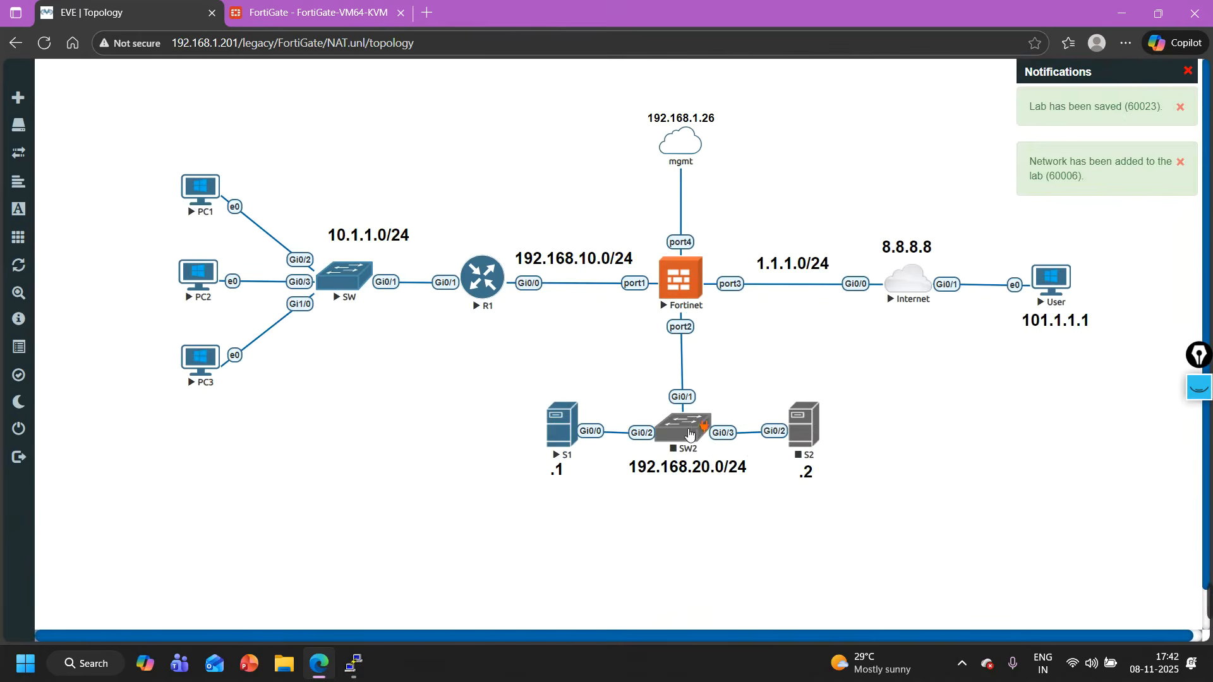
- Start the SW2 and S2 nodes and lock the lab
right_click(693, 432)
left_click(743, 453)
right_click(801, 423)
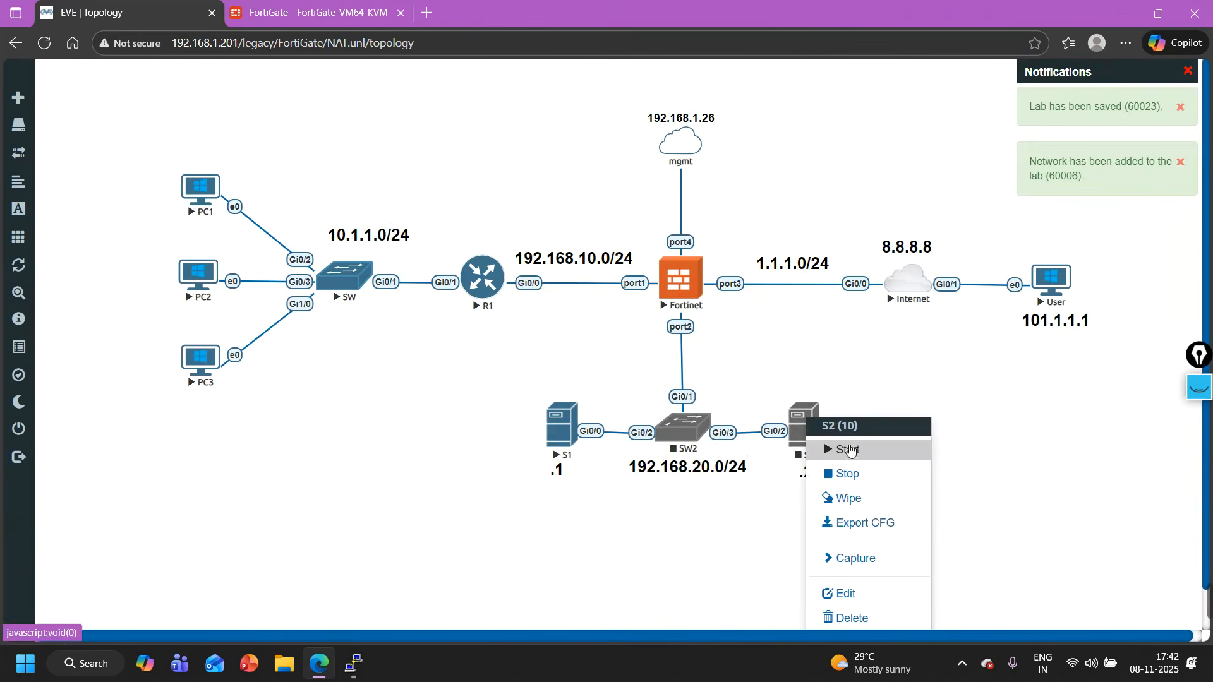
left_click(815, 523)
left_click(60, 380)
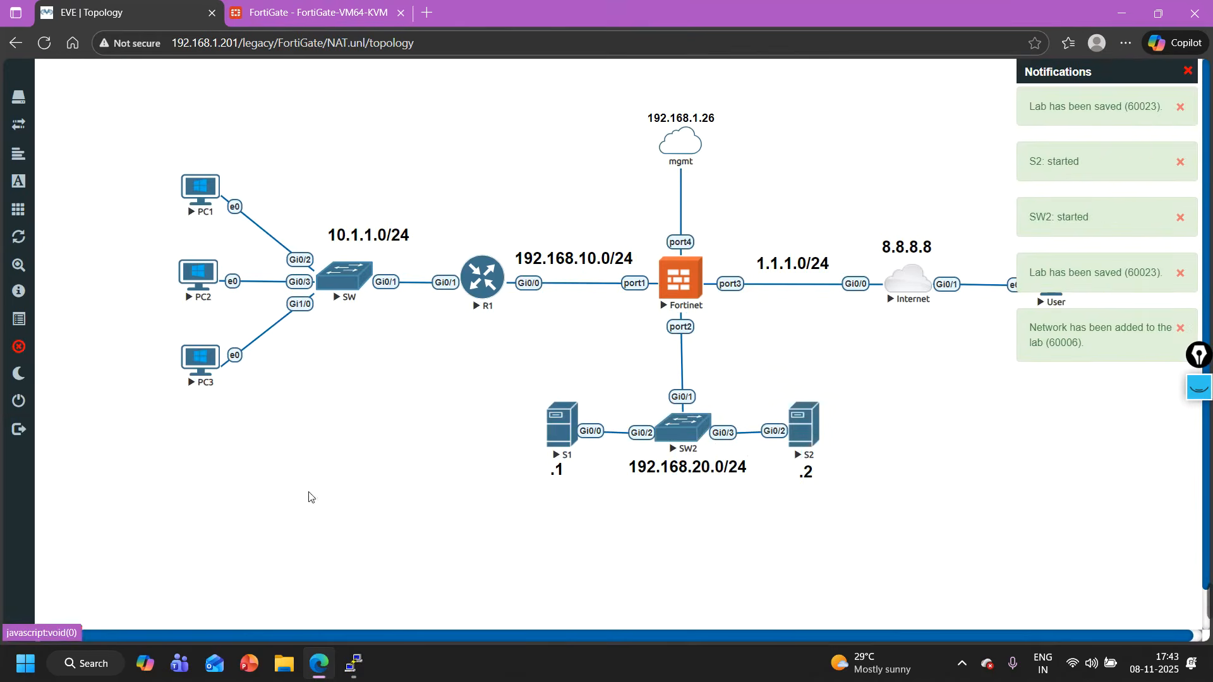
- Recall the command telnet 1.1.1.10 8081 on the Internet router console without running it
left_click(355, 673)
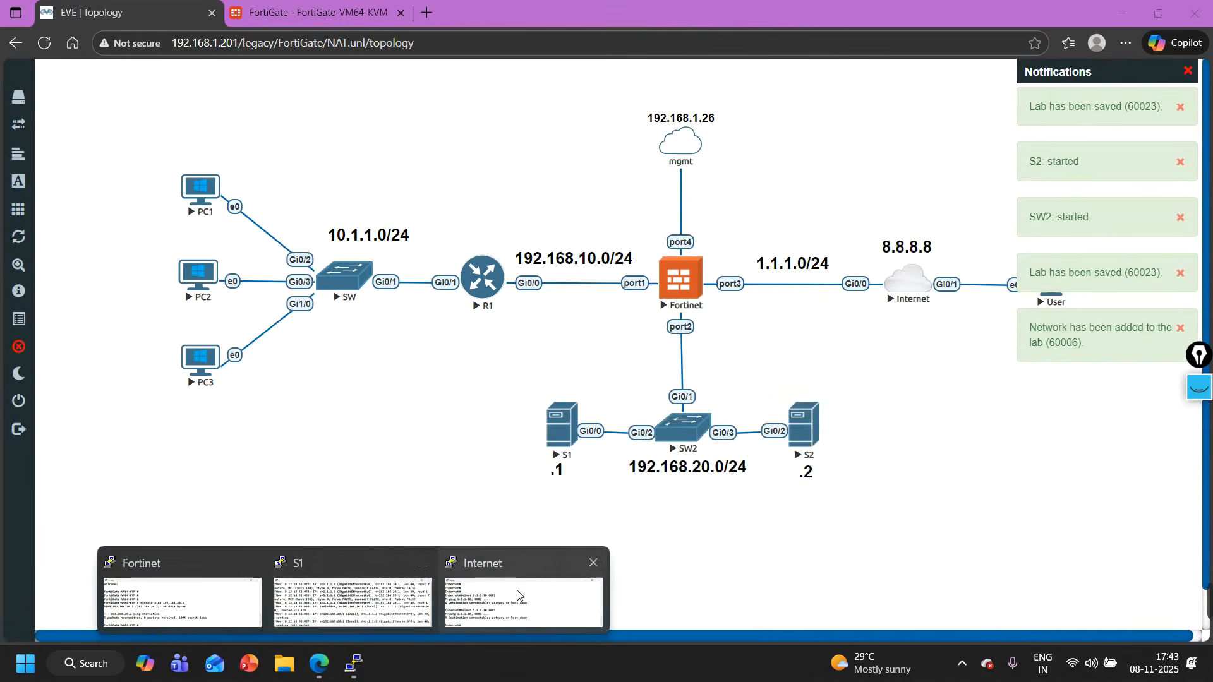
left_click(525, 591)
key("Return")
key("Return")
key("Return")
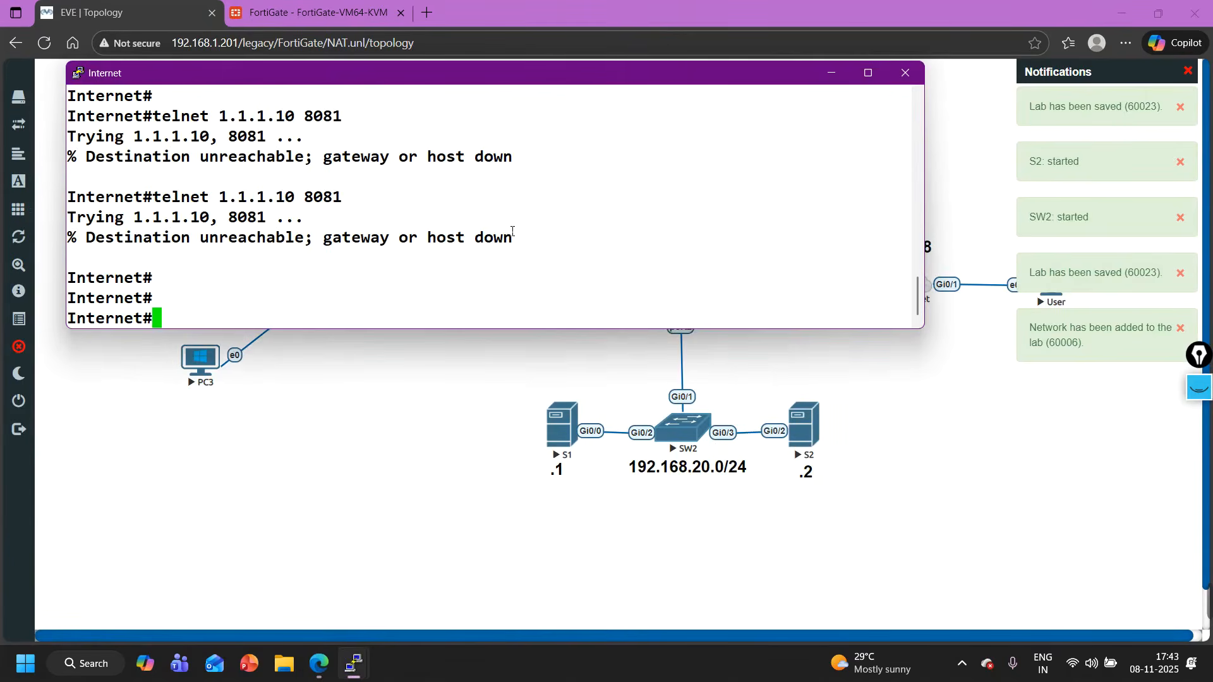
key("Up")
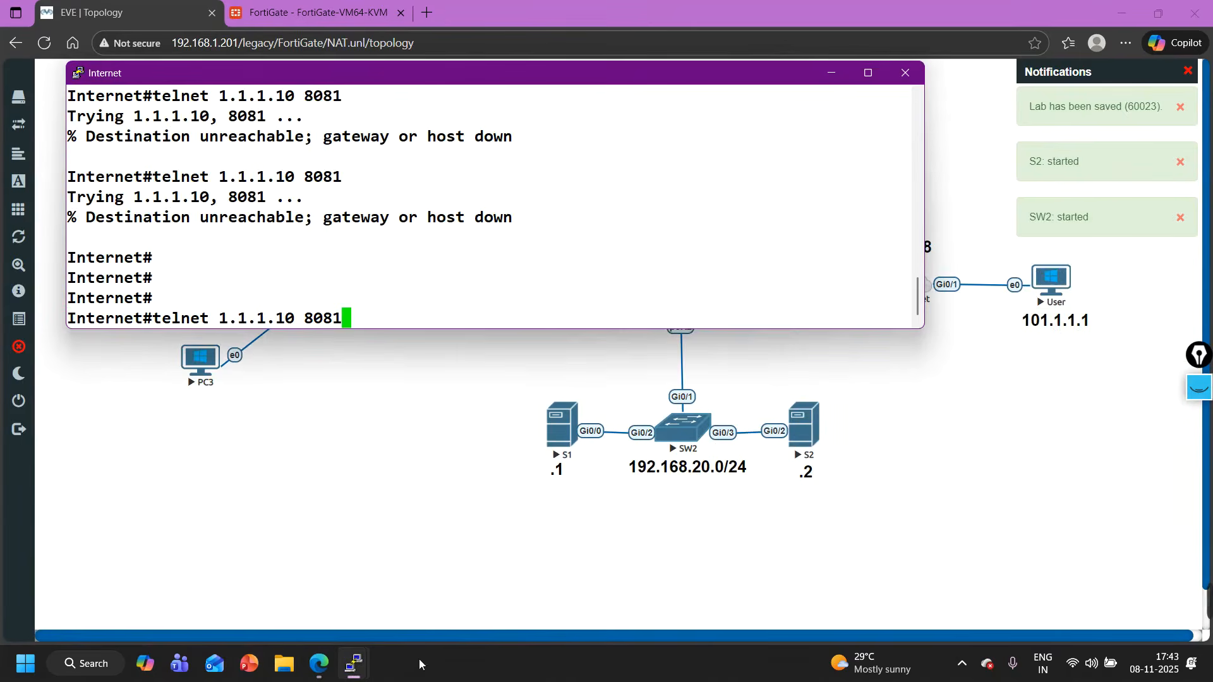
- Open the restarted S2 node's console, check its boot progress and minimize the window
left_click(813, 439)
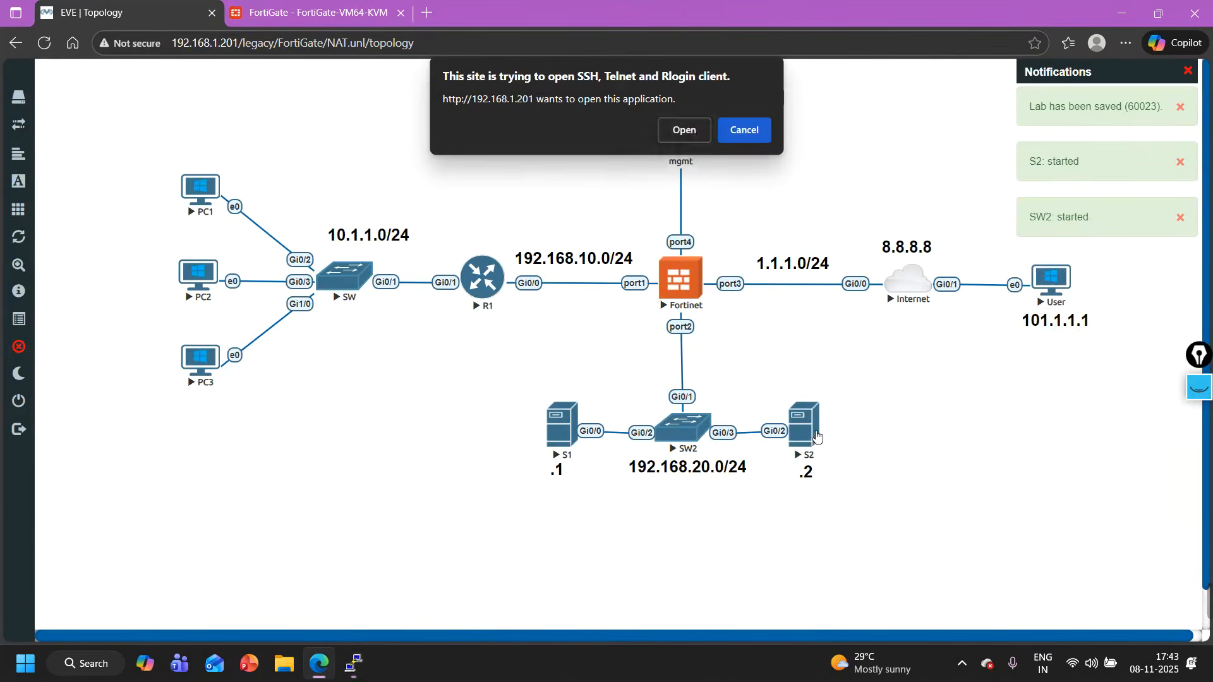
left_click(696, 131)
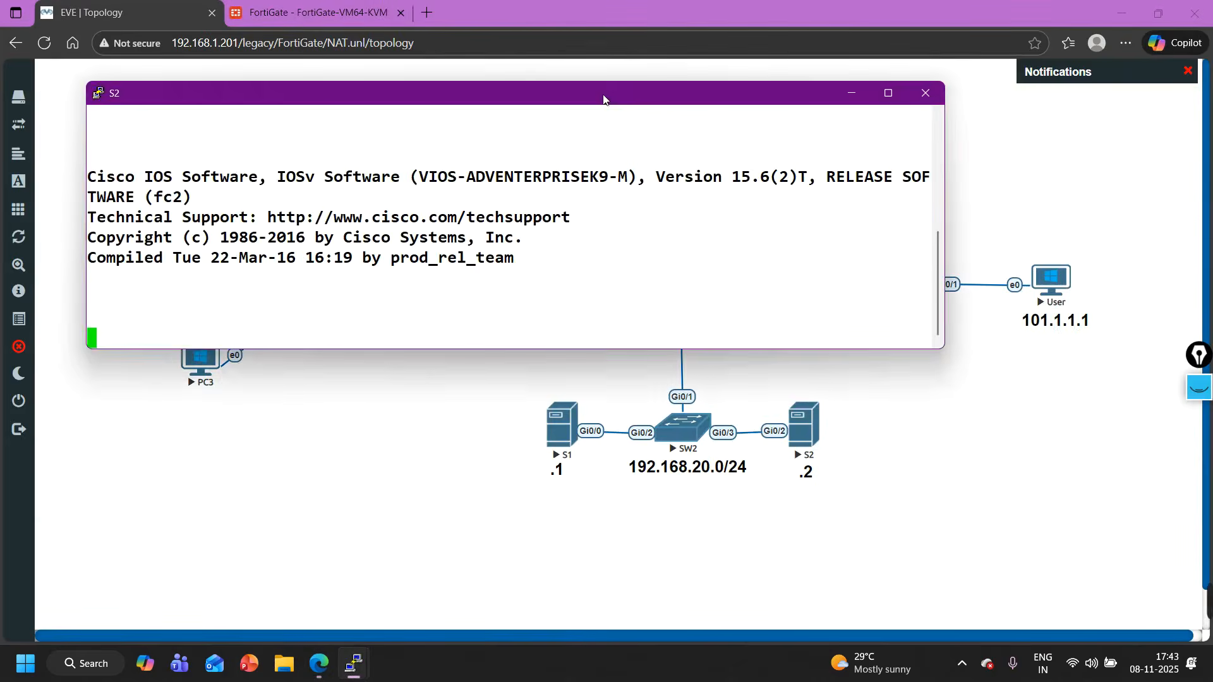
left_click_drag(598, 95, 676, 319)
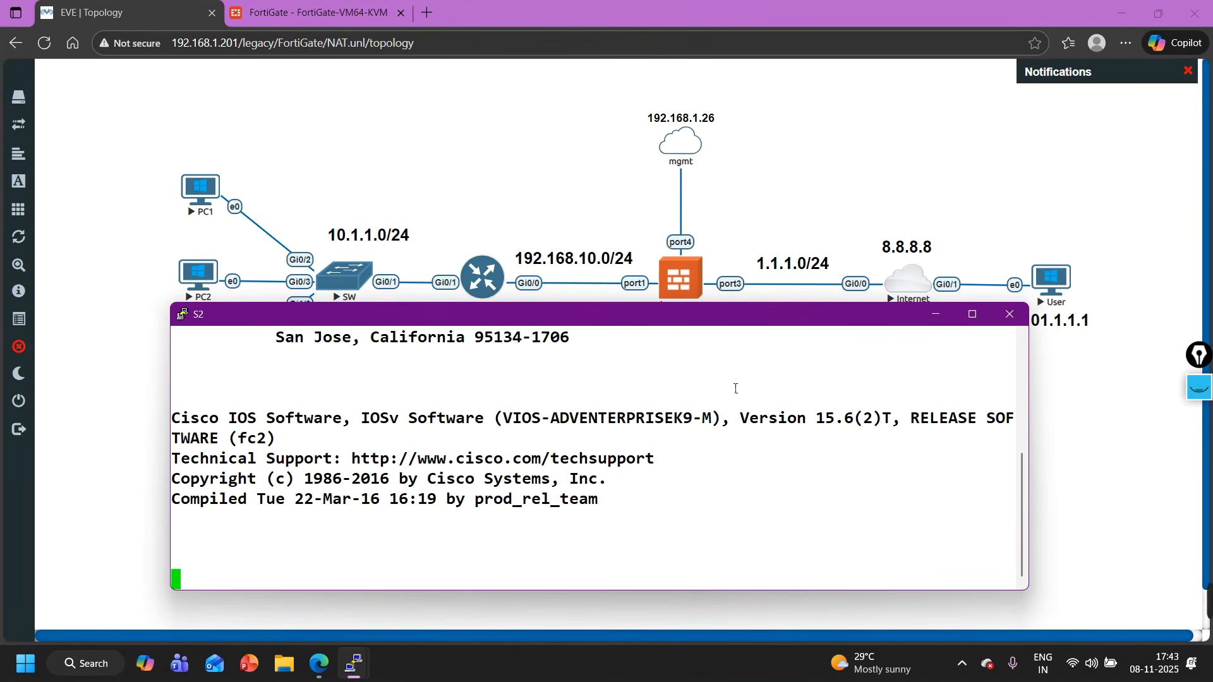
left_click(935, 314)
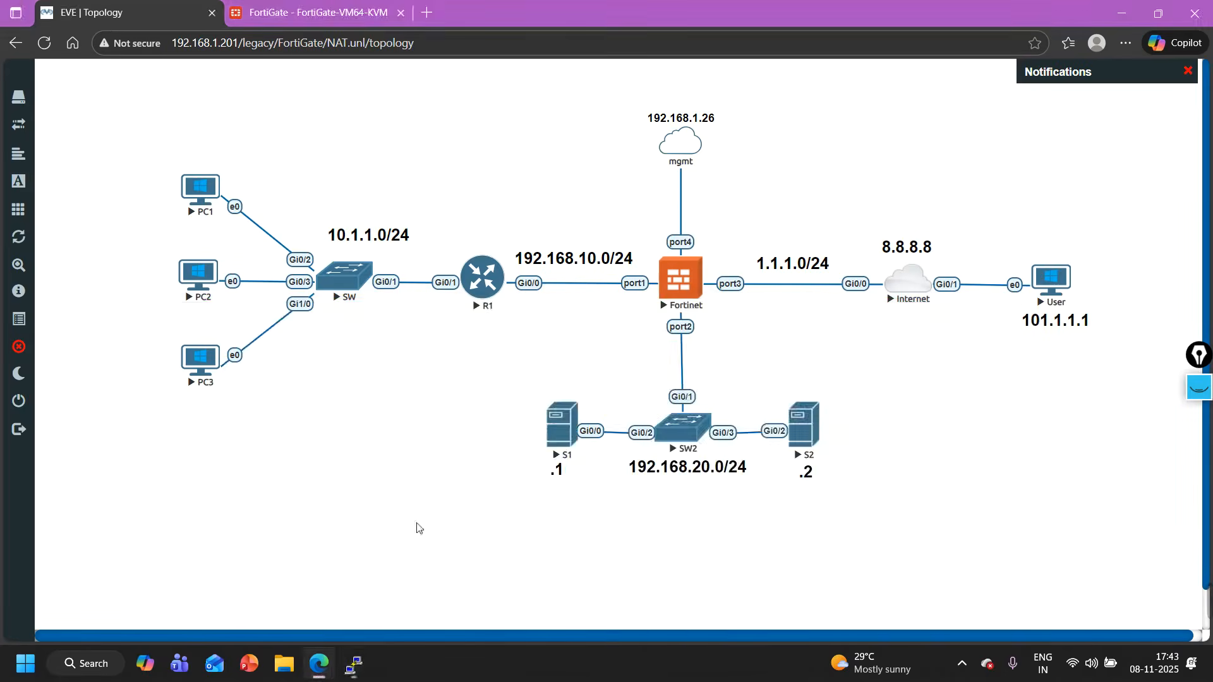
- Test the S1 port forward twice from the Internet router console with telnet 1.1.1.10 8080
mouse_move(354, 663)
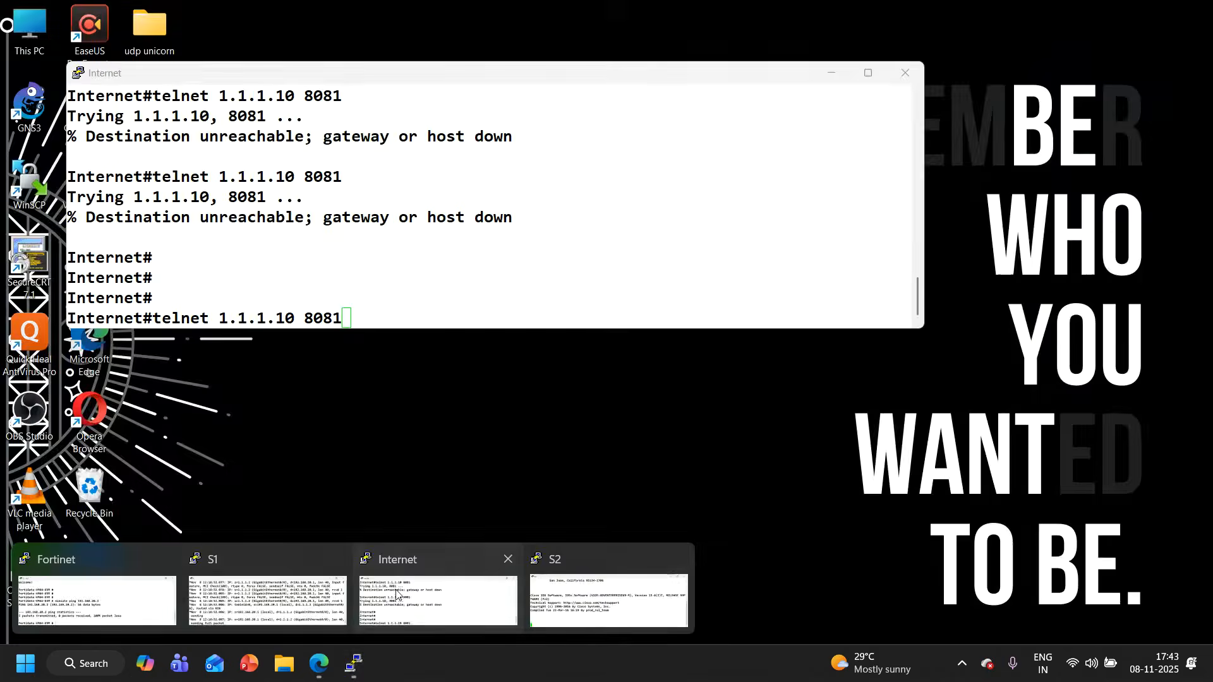
left_click(396, 597)
key("BackSpace")
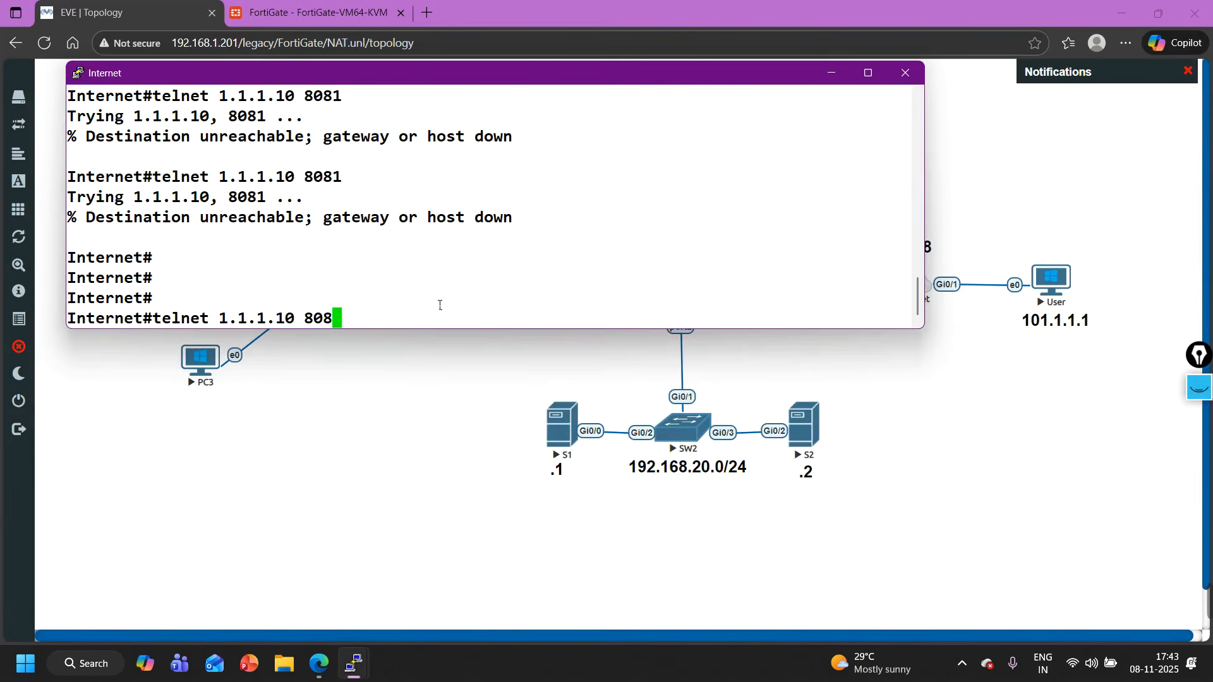
type("0")
key("Return")
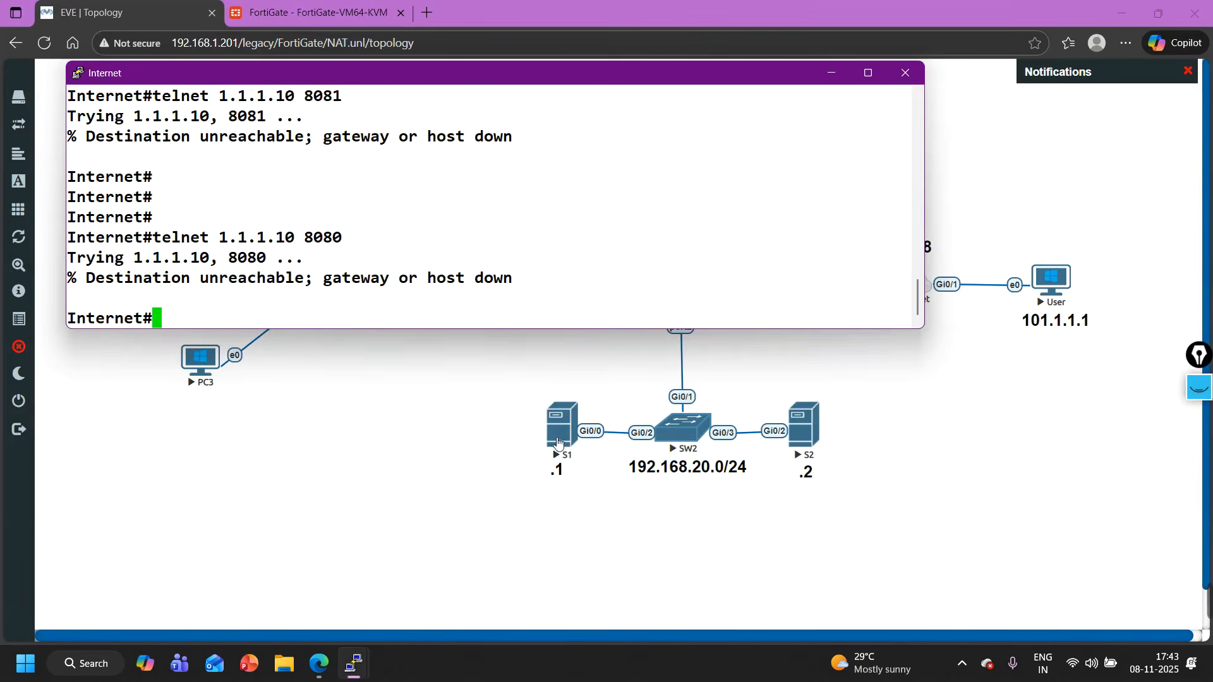
key("Up")
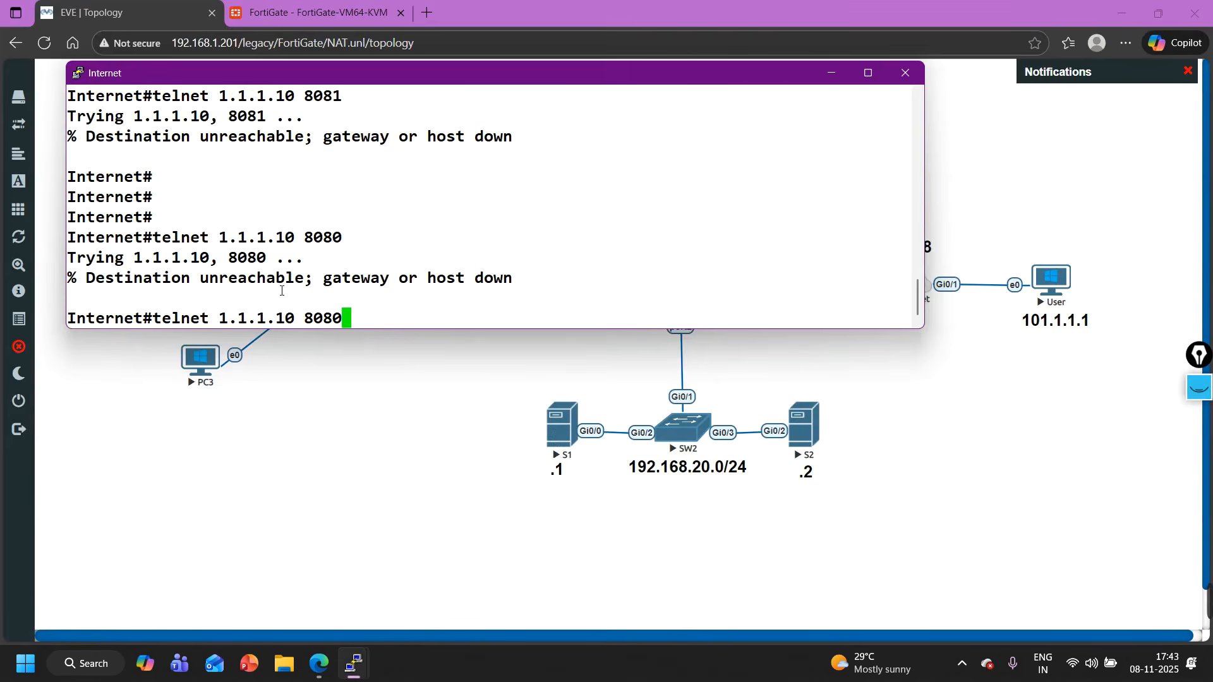
key("Return")
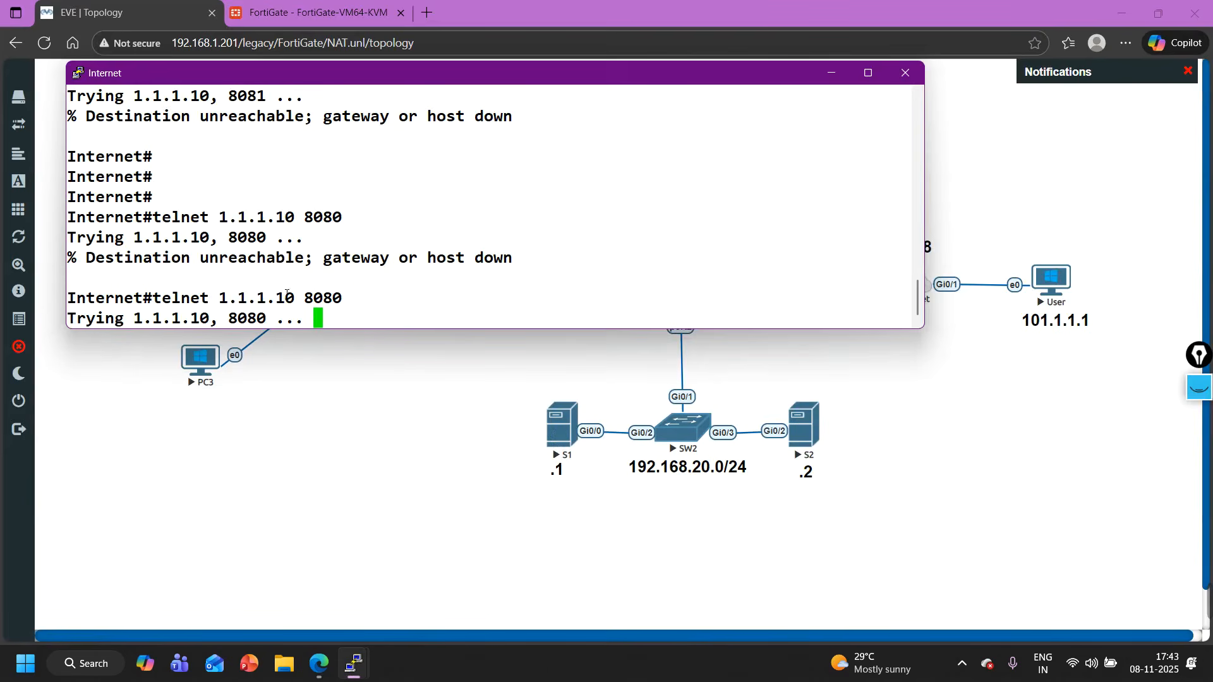
- Bring up S1's console with fresh prompt lines and rerun telnet 1.1.1.10 8080 from the Internet router while watching S1 for traffic
mouse_move(349, 670)
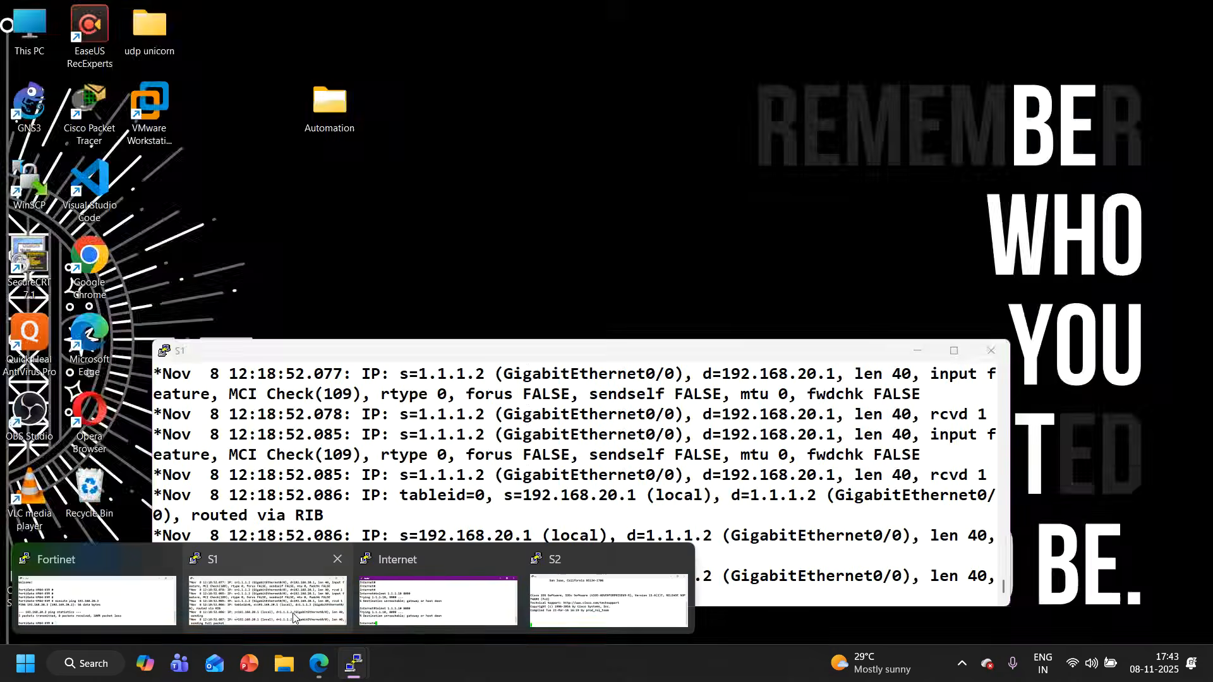
left_click(265, 597)
key("Return")
key("Return")
key("Return")
key("Return")
key("Return")
key("Return")
key("Return")
key("Return")
key("Return")
key("Return")
key("Return")
key("Return")
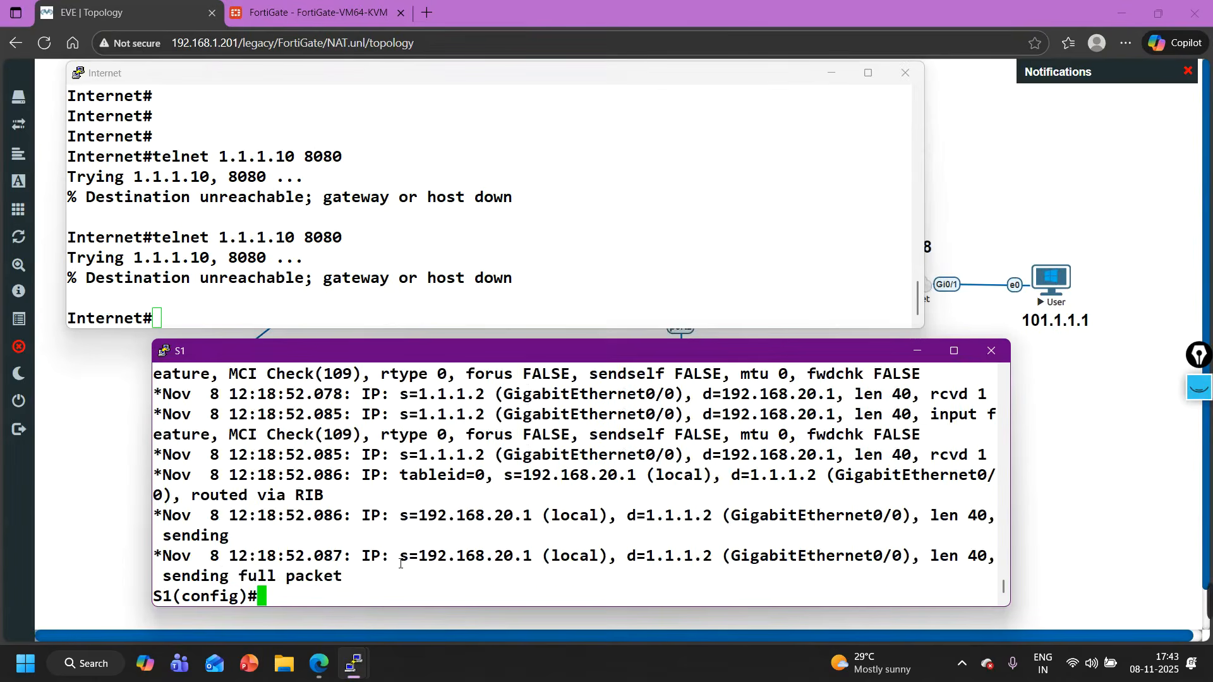
left_click(337, 262)
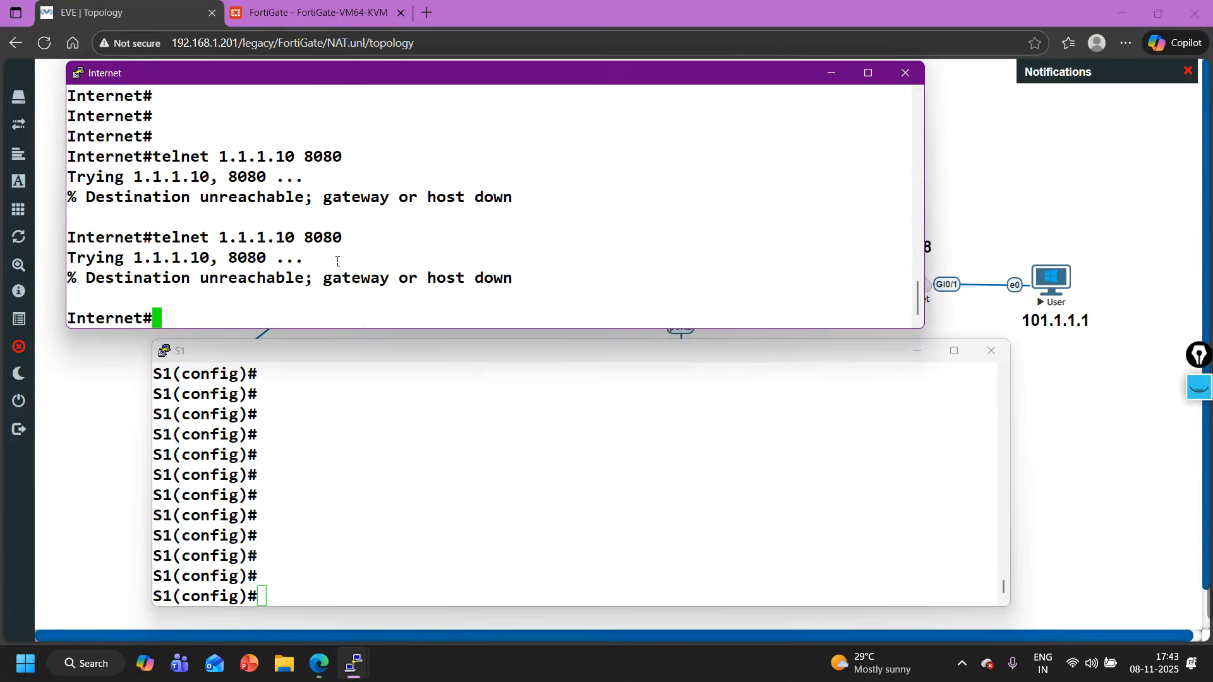
key("Up")
key("Return")
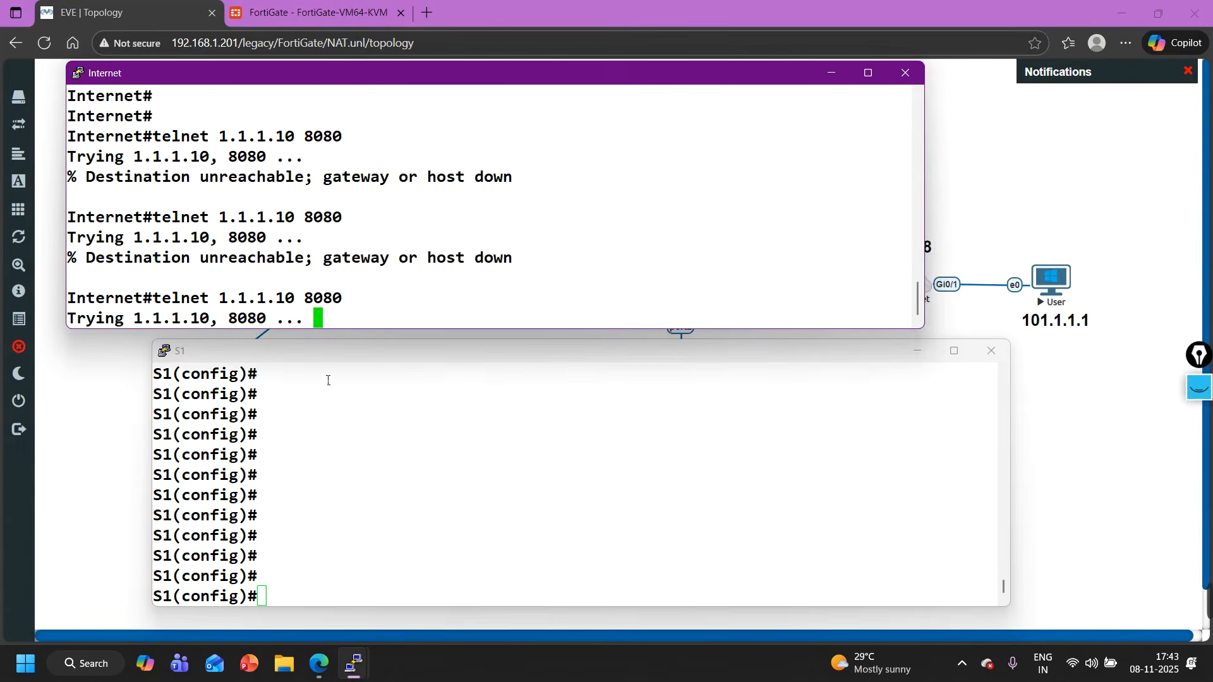
left_click(335, 511)
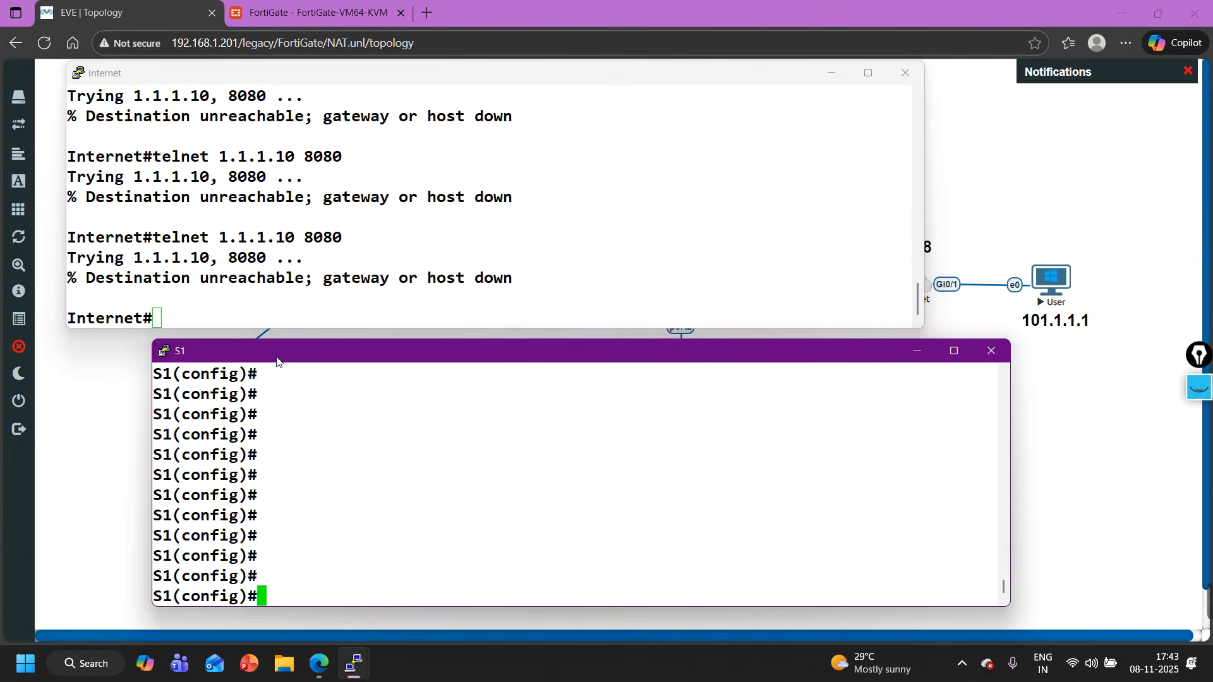
left_click(1066, 493)
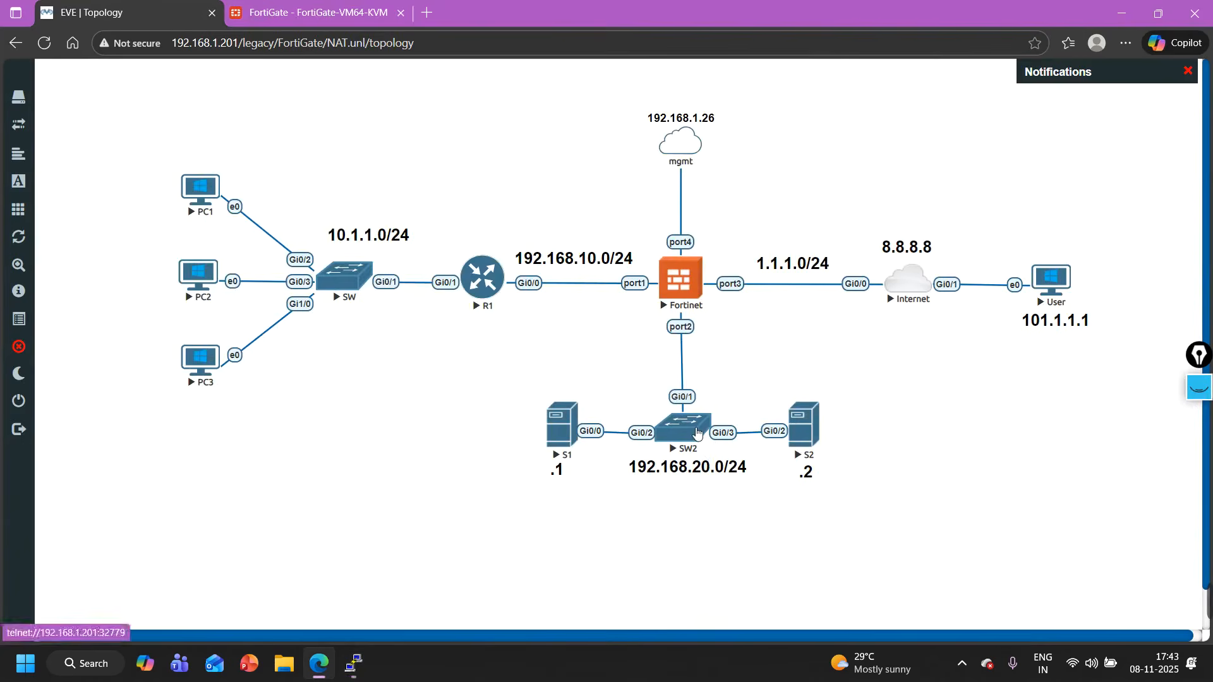
- Open the SW2 console from the topology and enter privileged EXEC mode
left_click(695, 432)
left_click(683, 129)
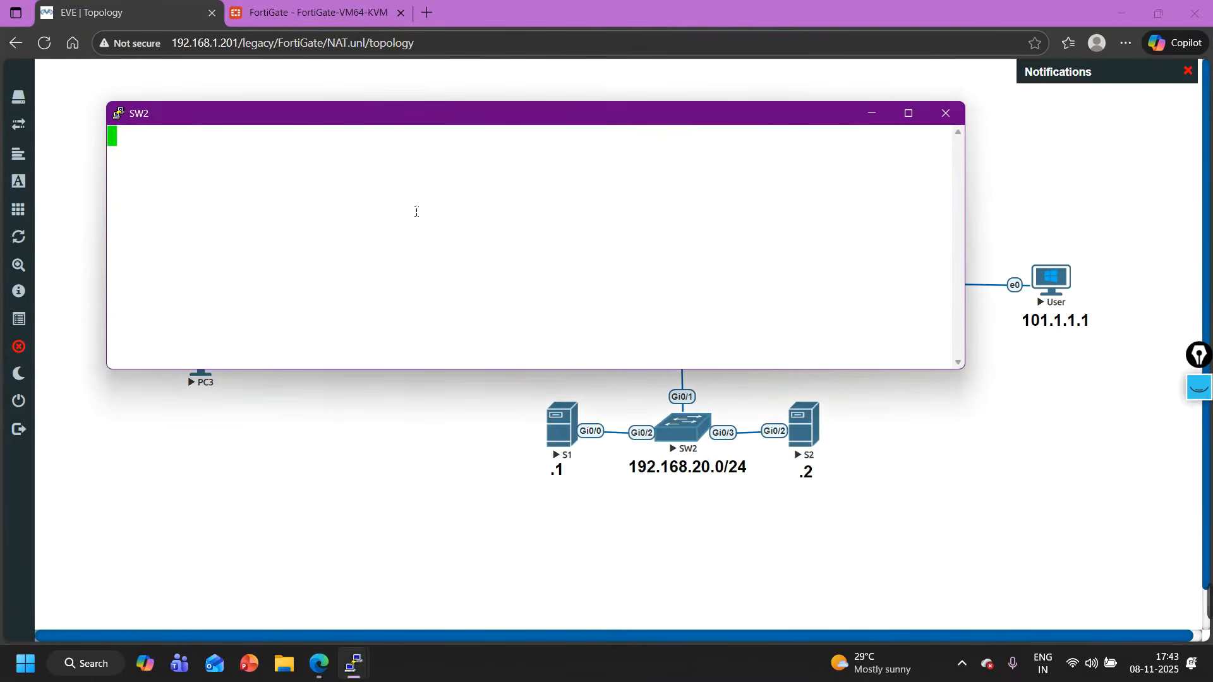
key("Return")
key("Return")
key("Return")
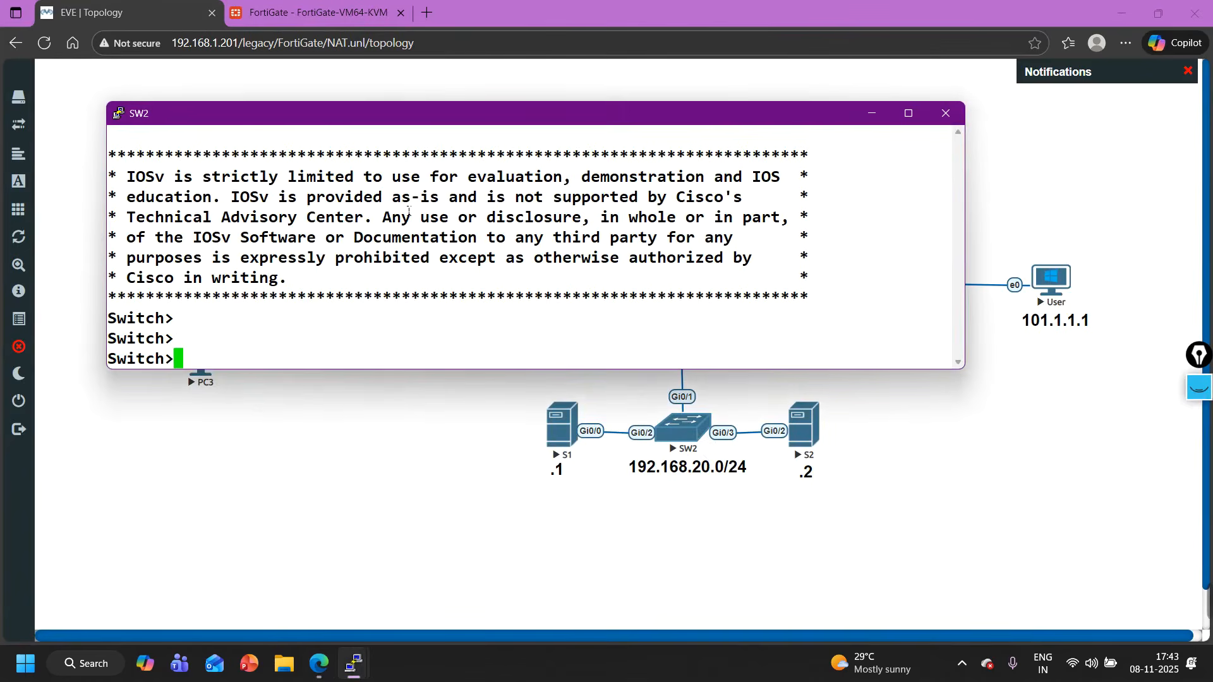
type("en")
key("Return")
- Display SW2's MAC address table, check the learned entries and their ports, and minimize the console
type("sh")
key("Tab")
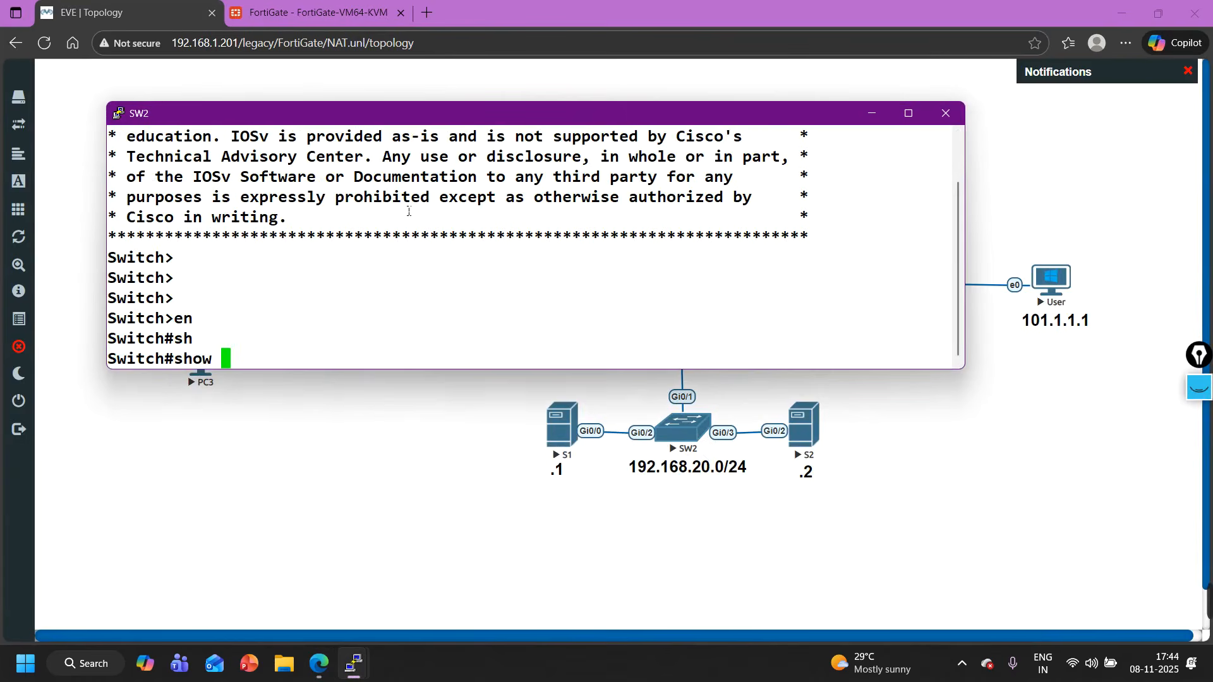
type("mac ad")
key("Tab")
key("Return")
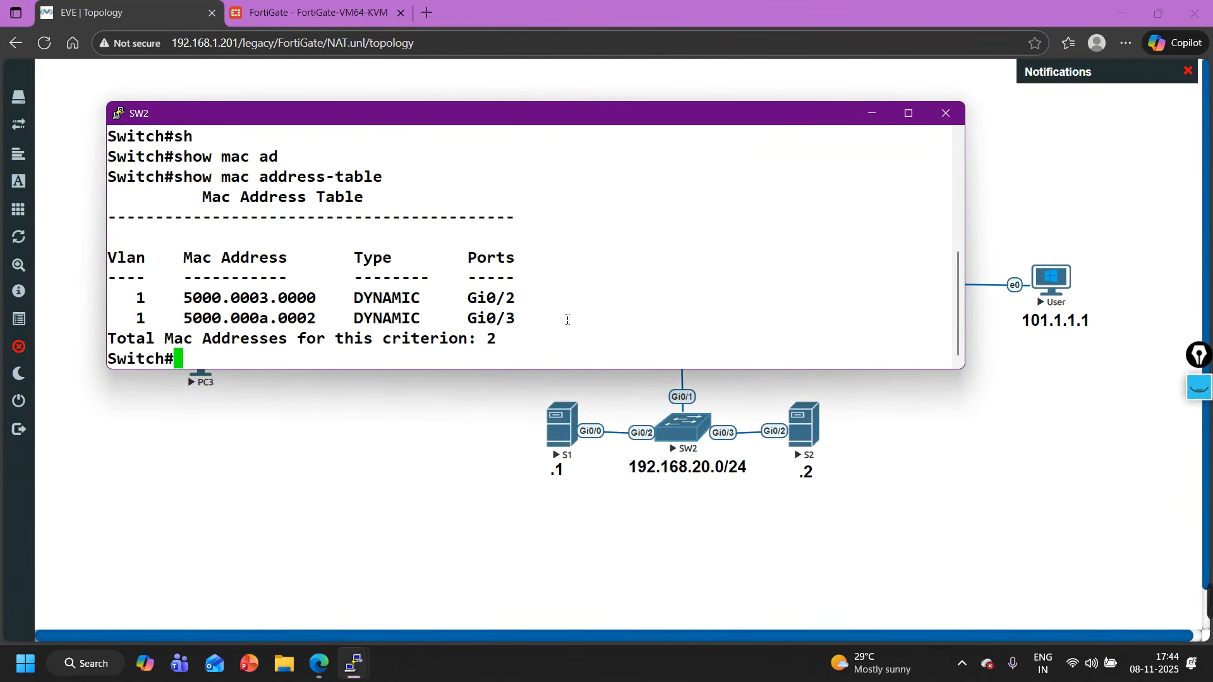
left_click_drag(567, 319, 493, 308)
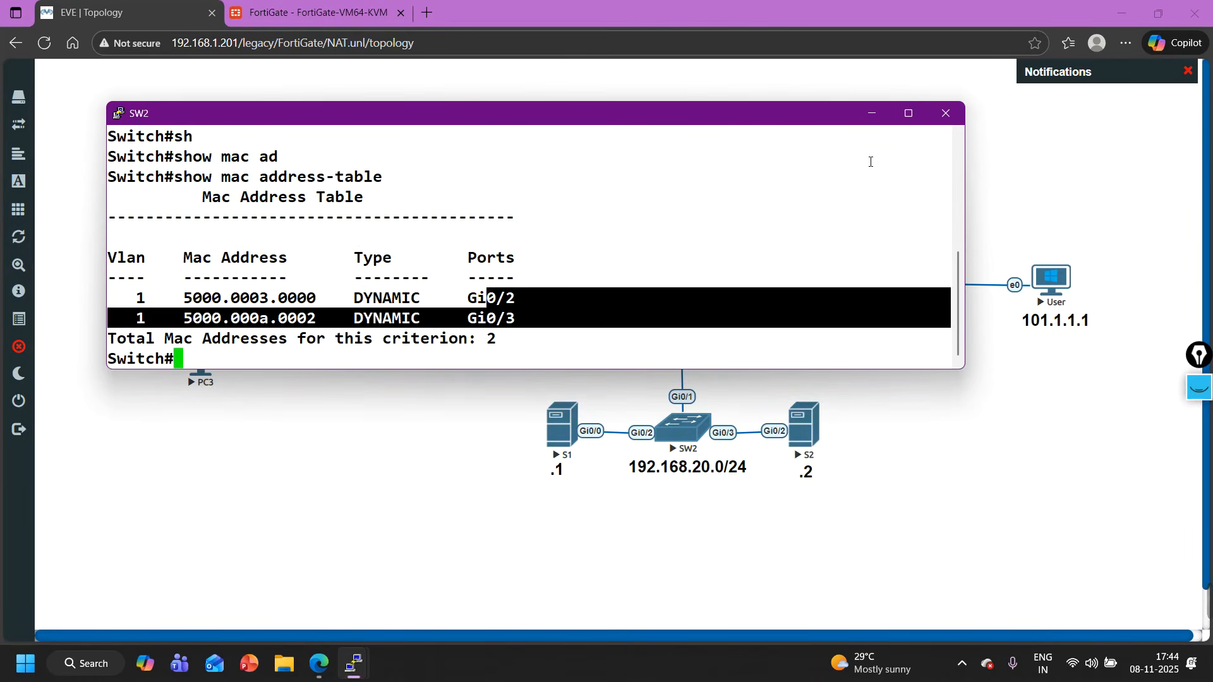
left_click(877, 120)
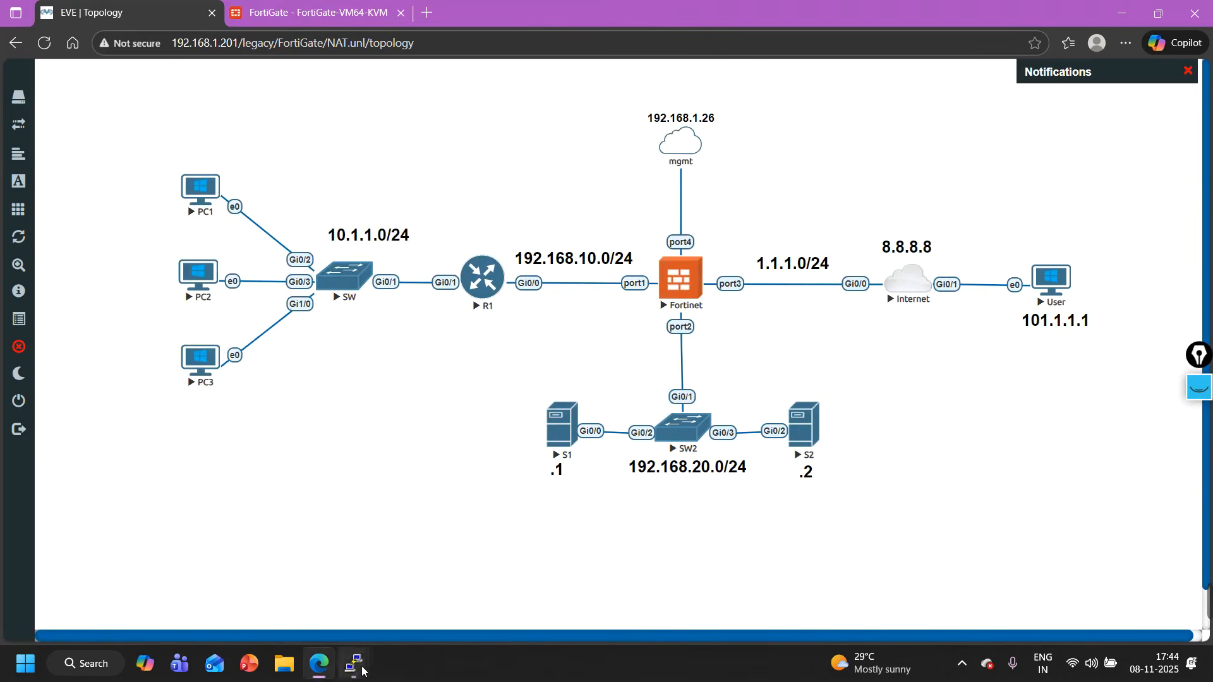
- Ping 192.168.20.1 from the Fortinet console with execute ping and stop it after a few replies
mouse_move(354, 663)
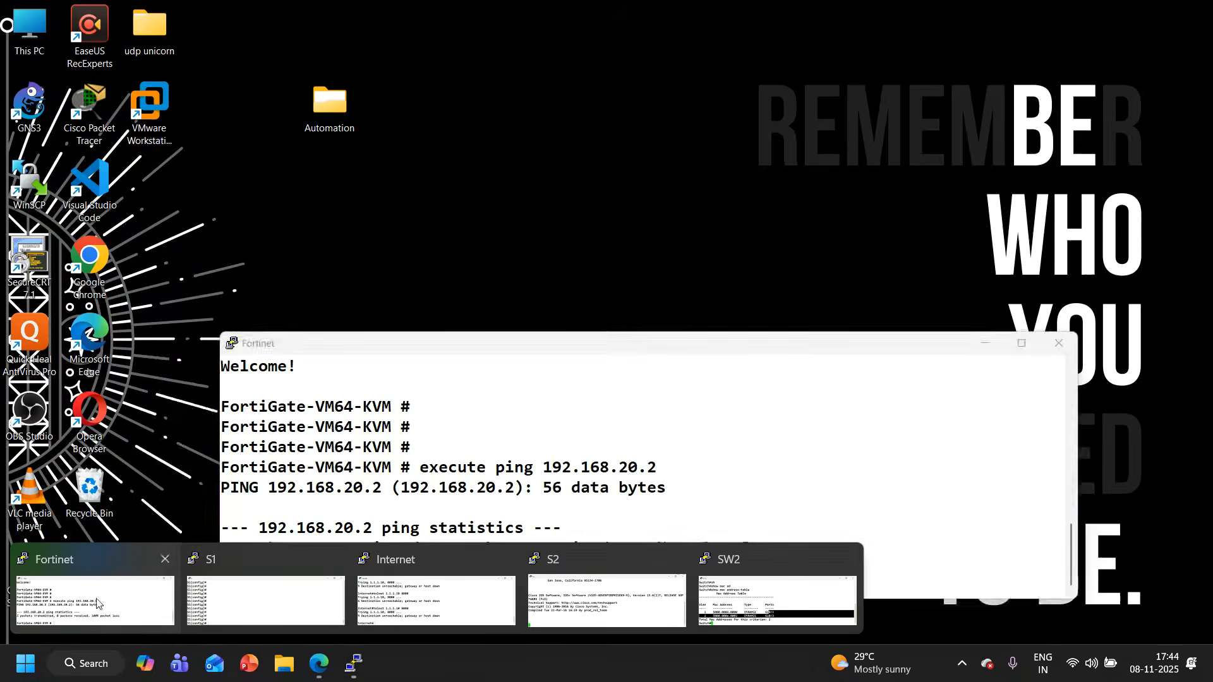
left_click(95, 600)
type("e")
key("Up")
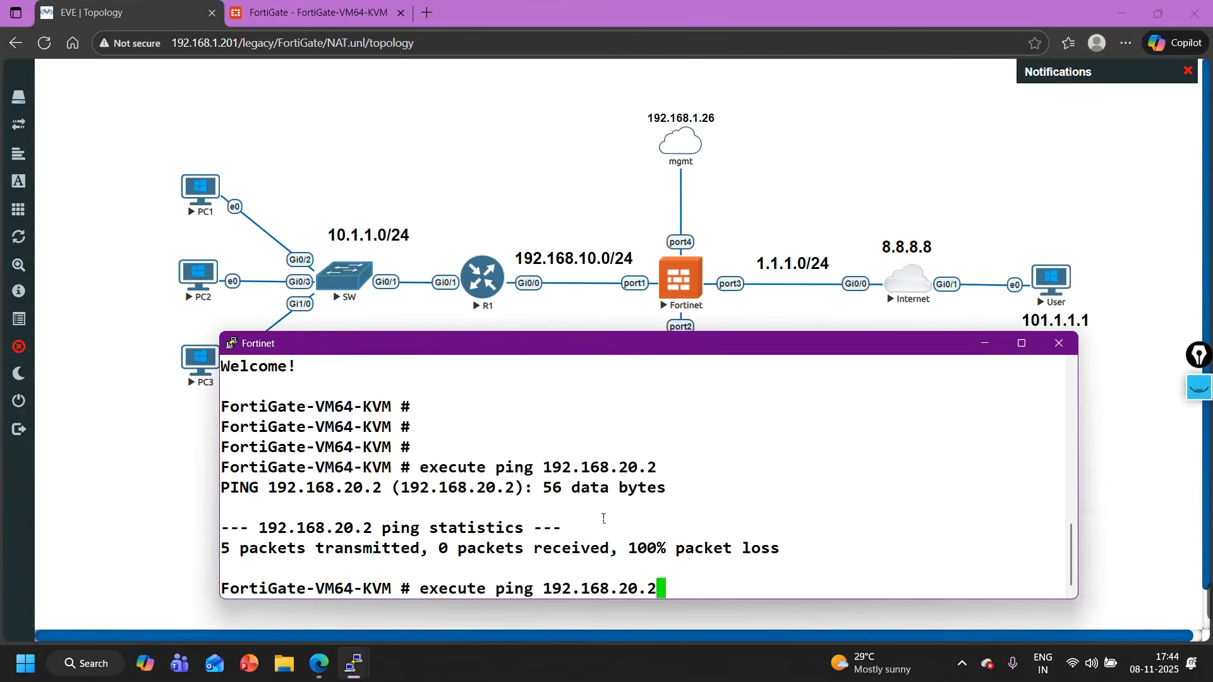
key("BackSpace")
type("1")
key("Return")
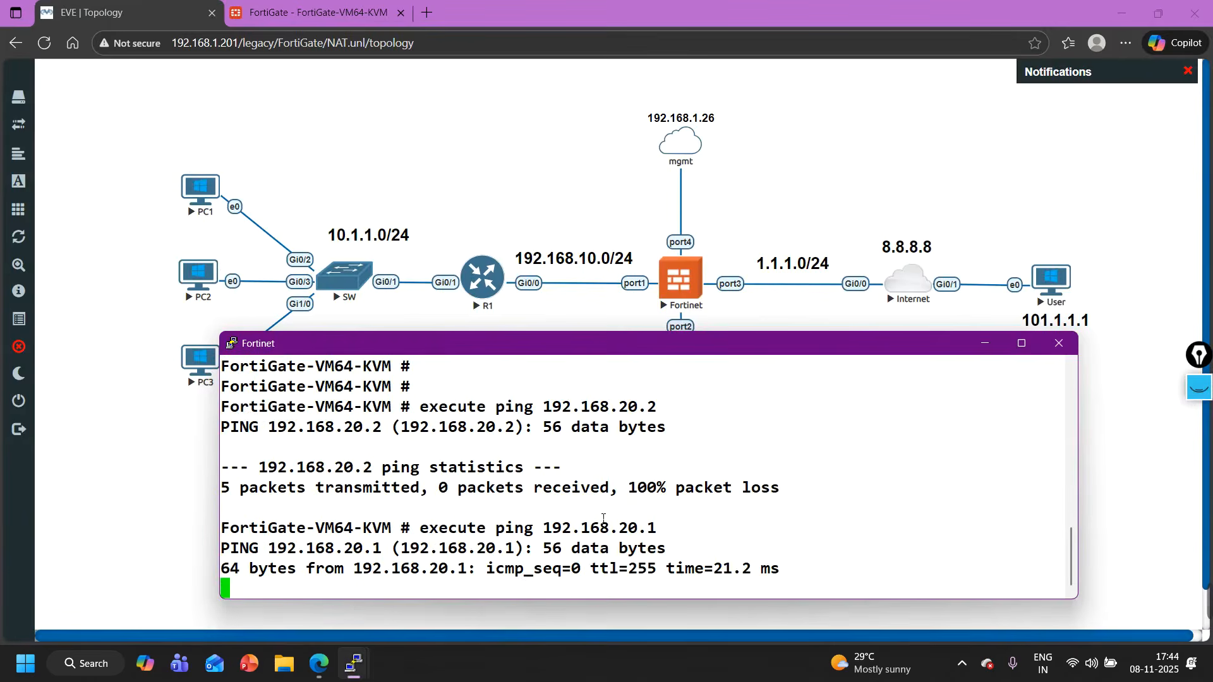
key("ctrl+c")
- Display SW2's MAC address table again, check the entry for Gi0/3, and minimize the console
mouse_move(346, 672)
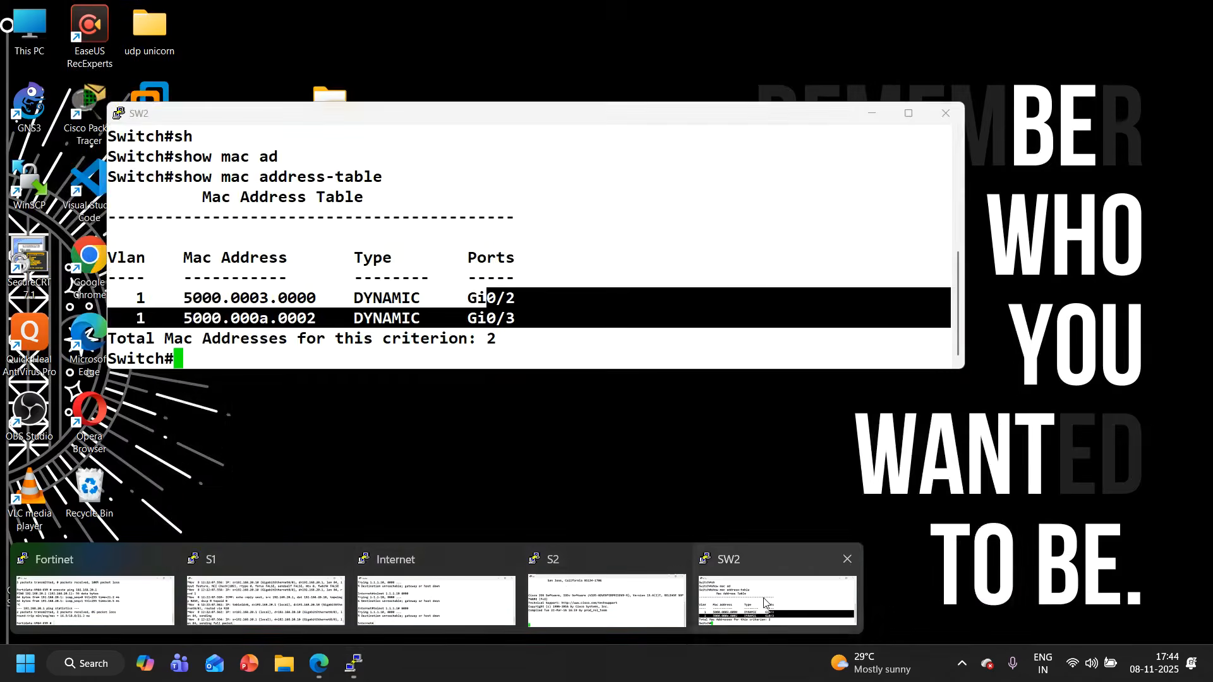
left_click(777, 600)
key("Up")
key("Return")
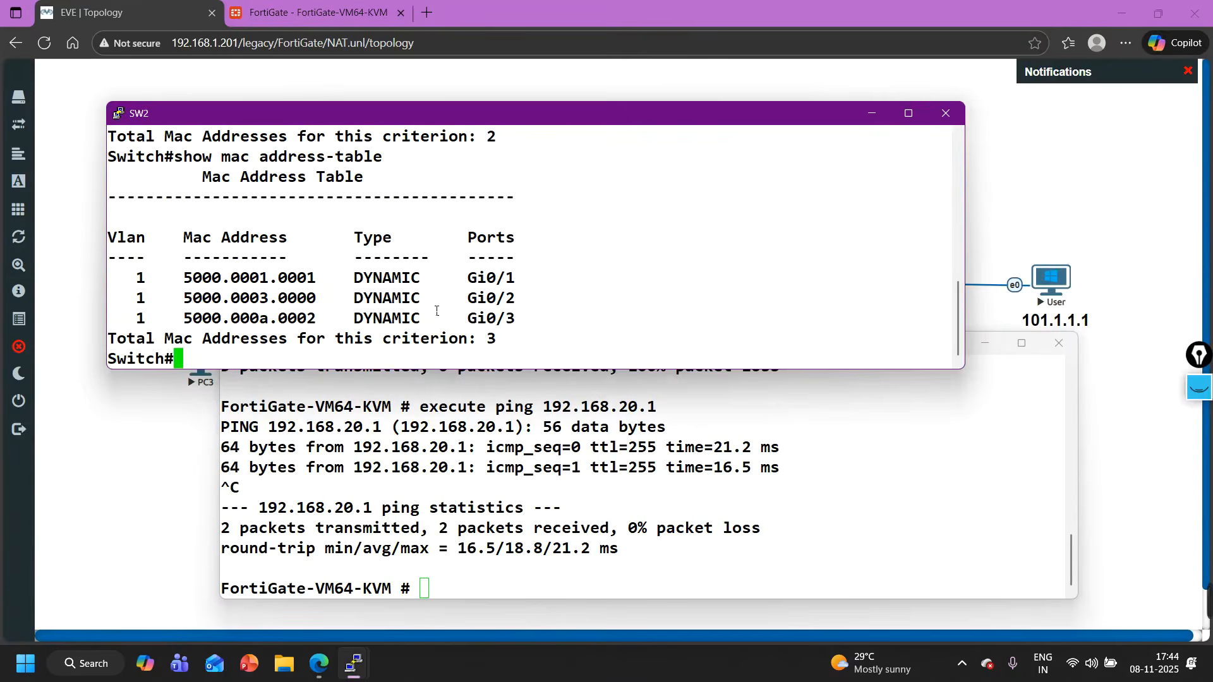
left_click_drag(554, 327, 433, 326)
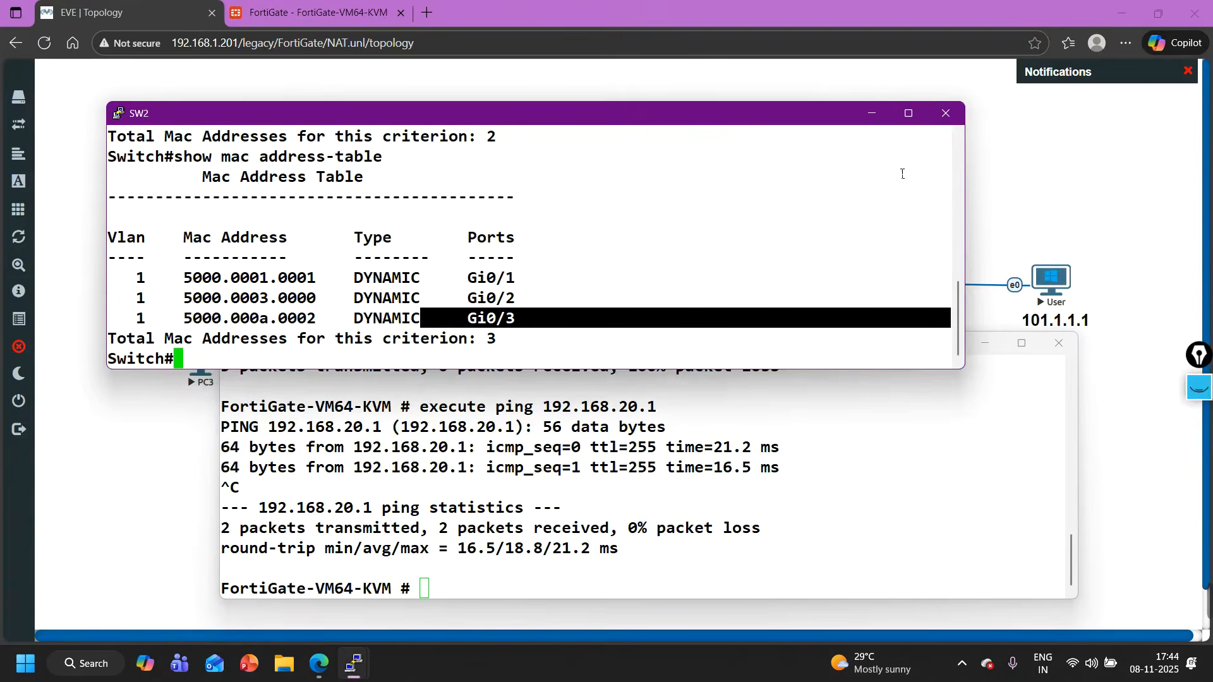
left_click(872, 113)
- Rerun telnet 1.1.1.10 8080 from the Internet router and log in to S1 as admin with the account password
left_click(354, 663)
mouse_move(346, 671)
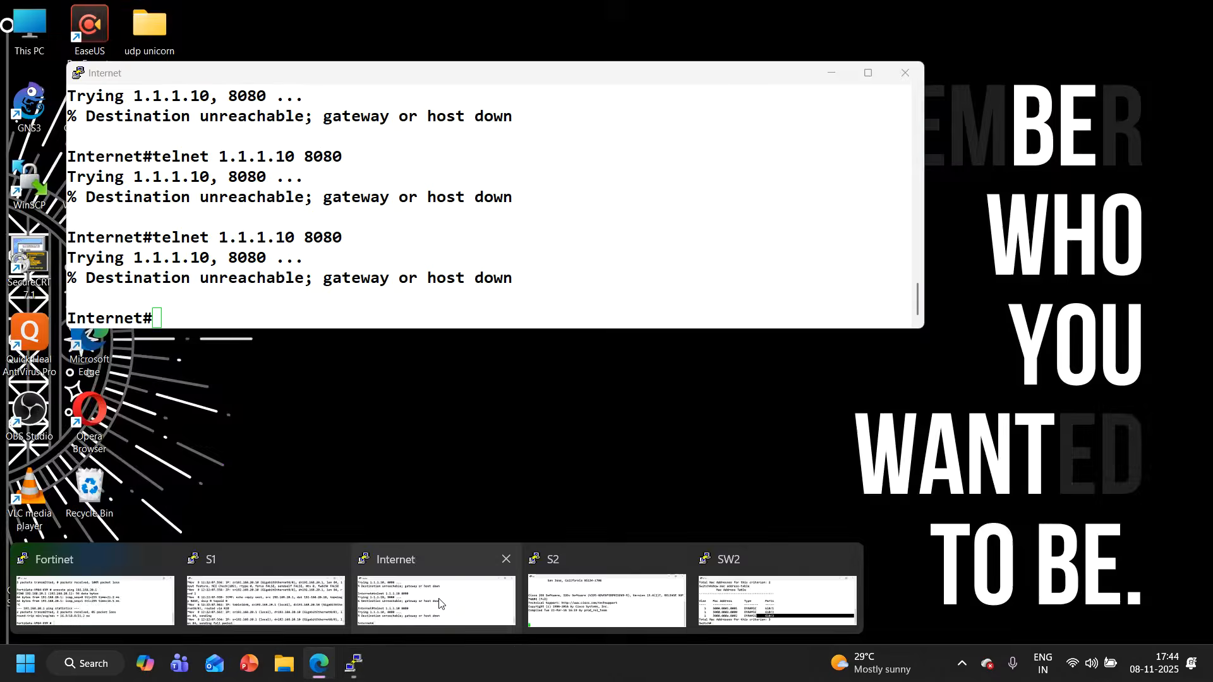
left_click(410, 597)
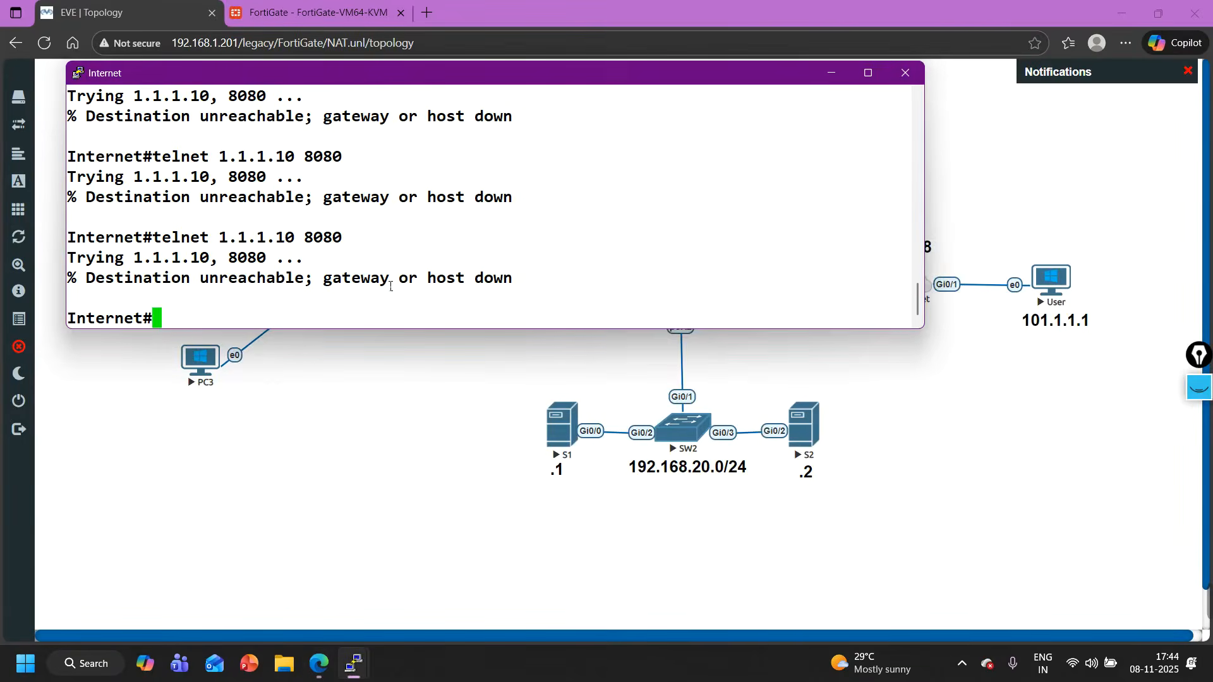
key("Up")
key("Return")
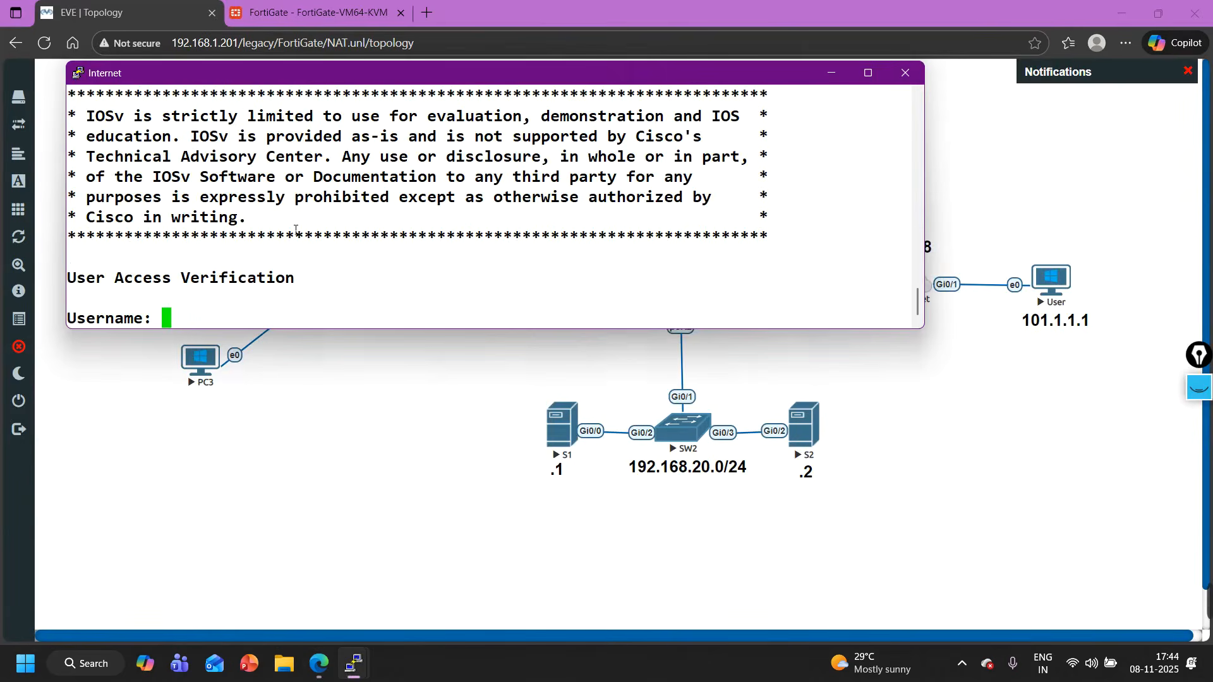
type("admin")
key("Return")
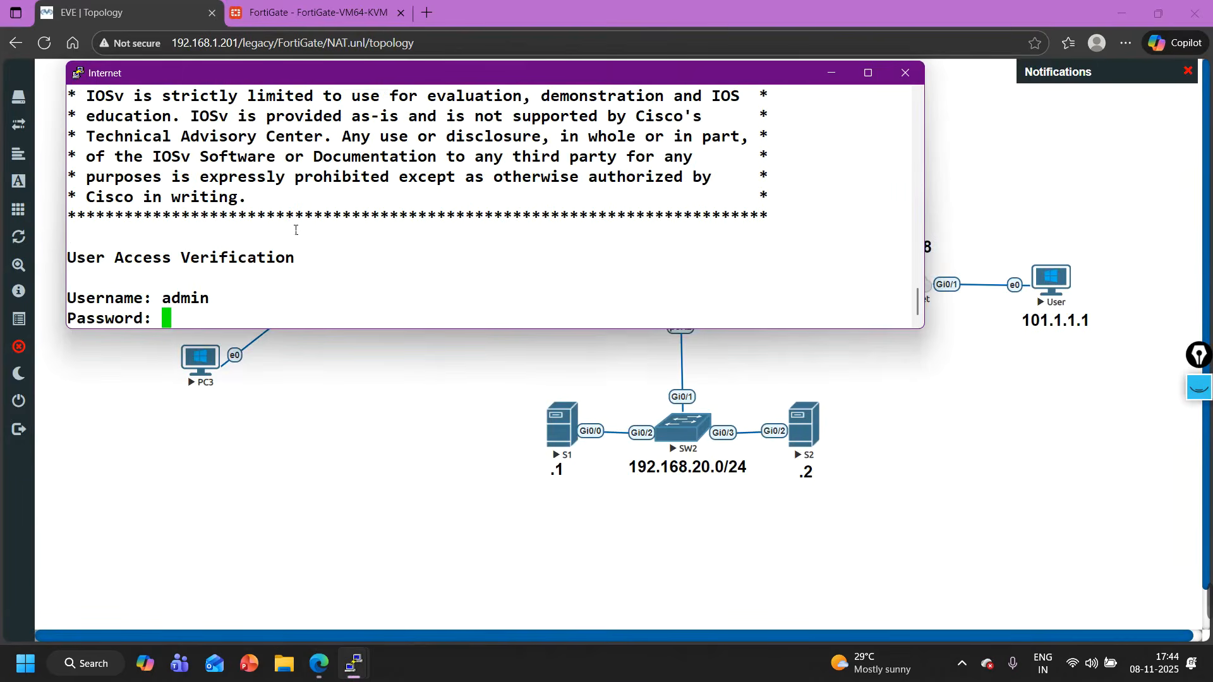
key("Return")
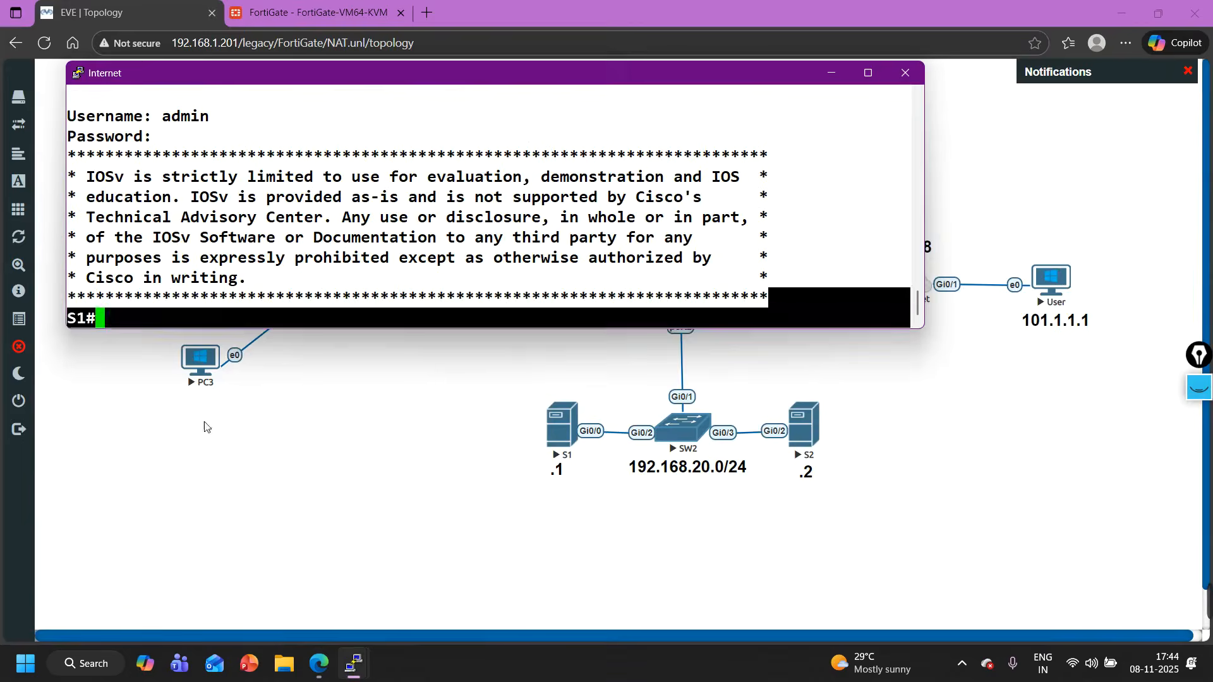
- Run get system session list on the Fortinet console and examine the destination NAT of the 1.1.1.10:8080 session
left_click(351, 553)
mouse_move(357, 663)
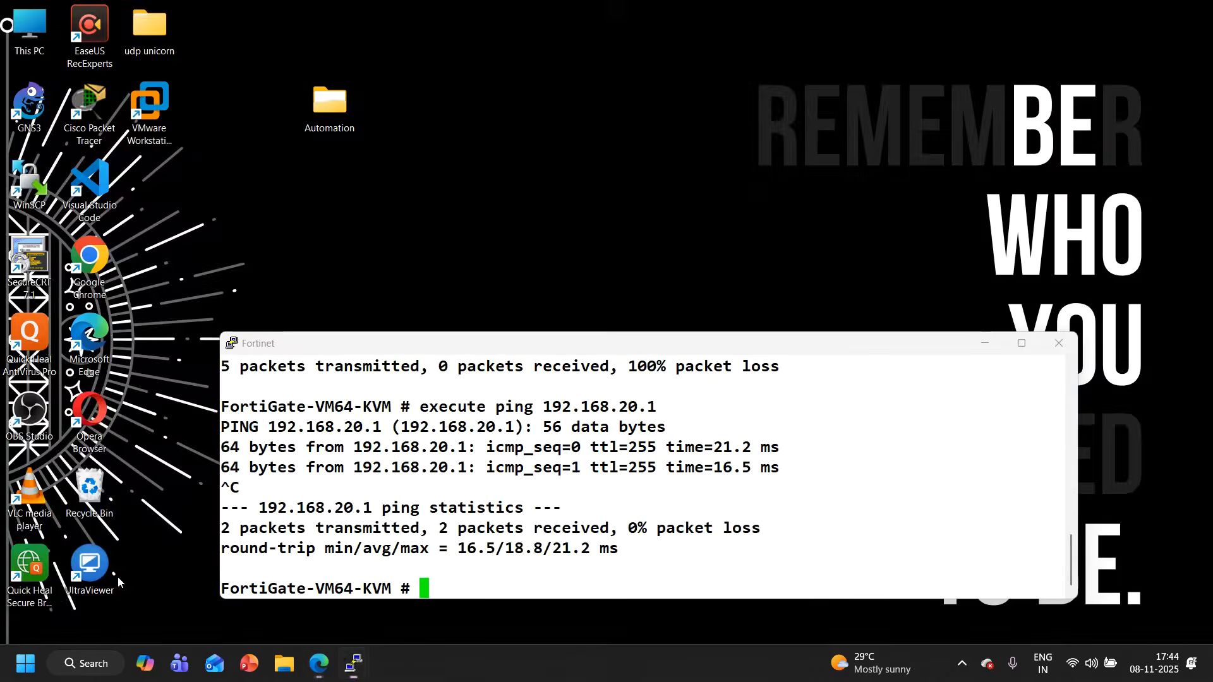
left_click(95, 599)
key("Return")
key("Return")
key("Return")
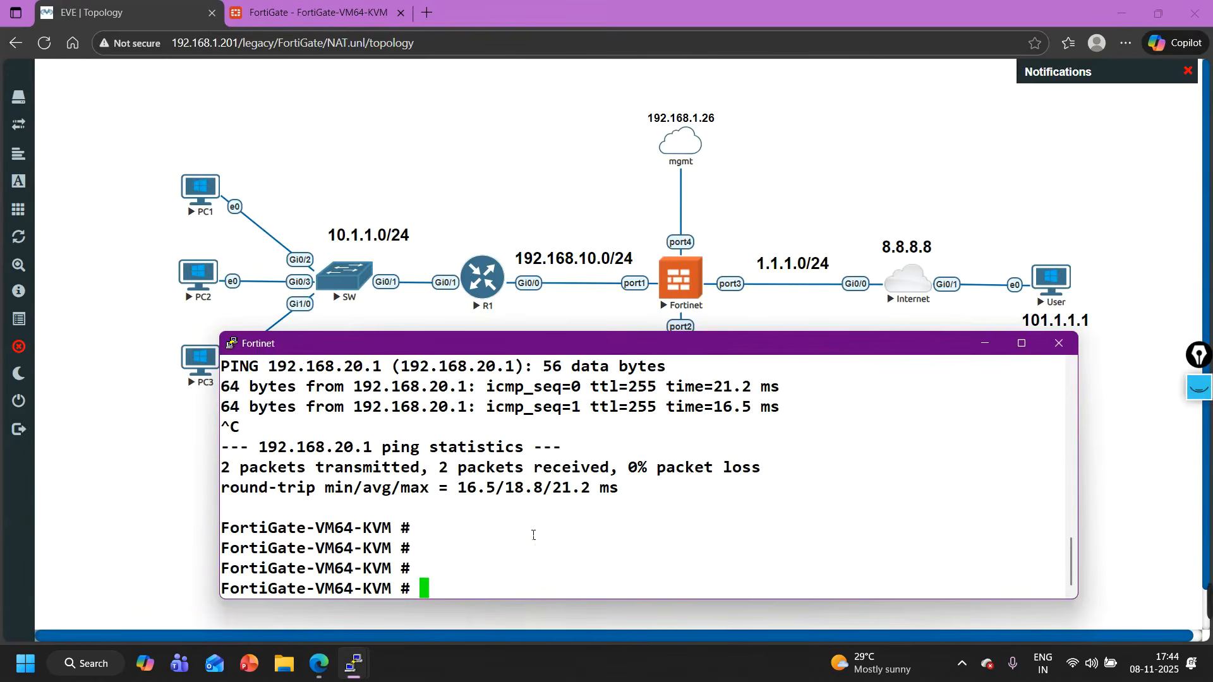
type("get system s")
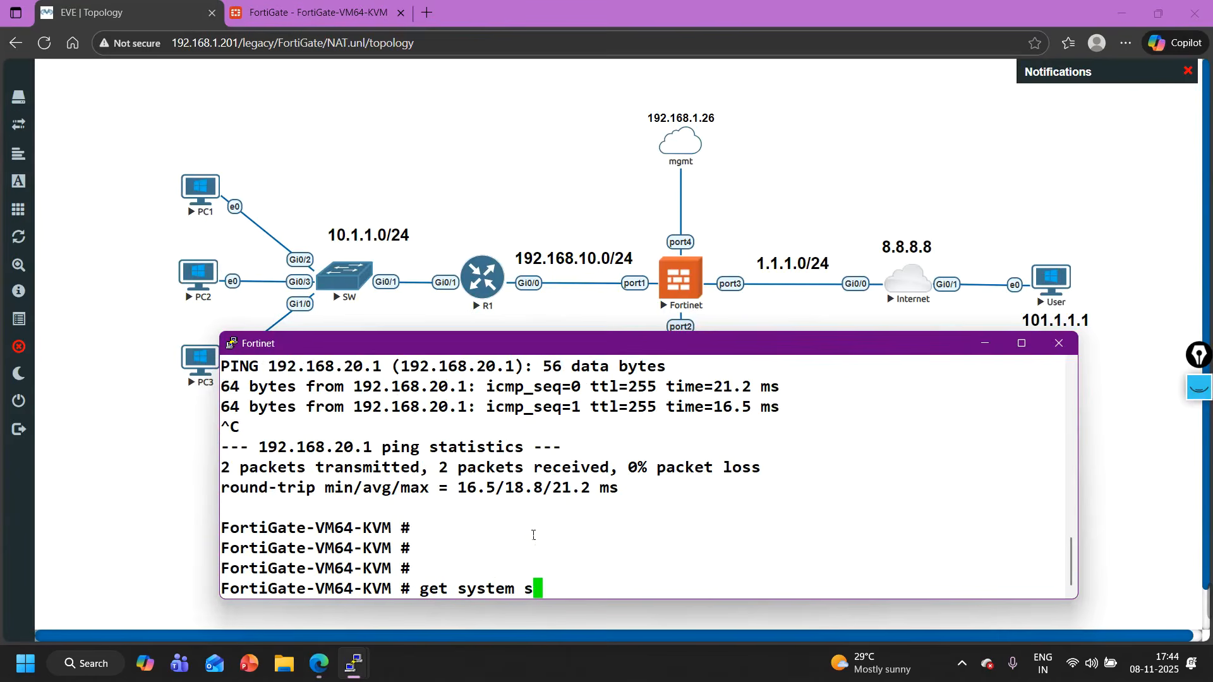
type("ession list")
key("Return")
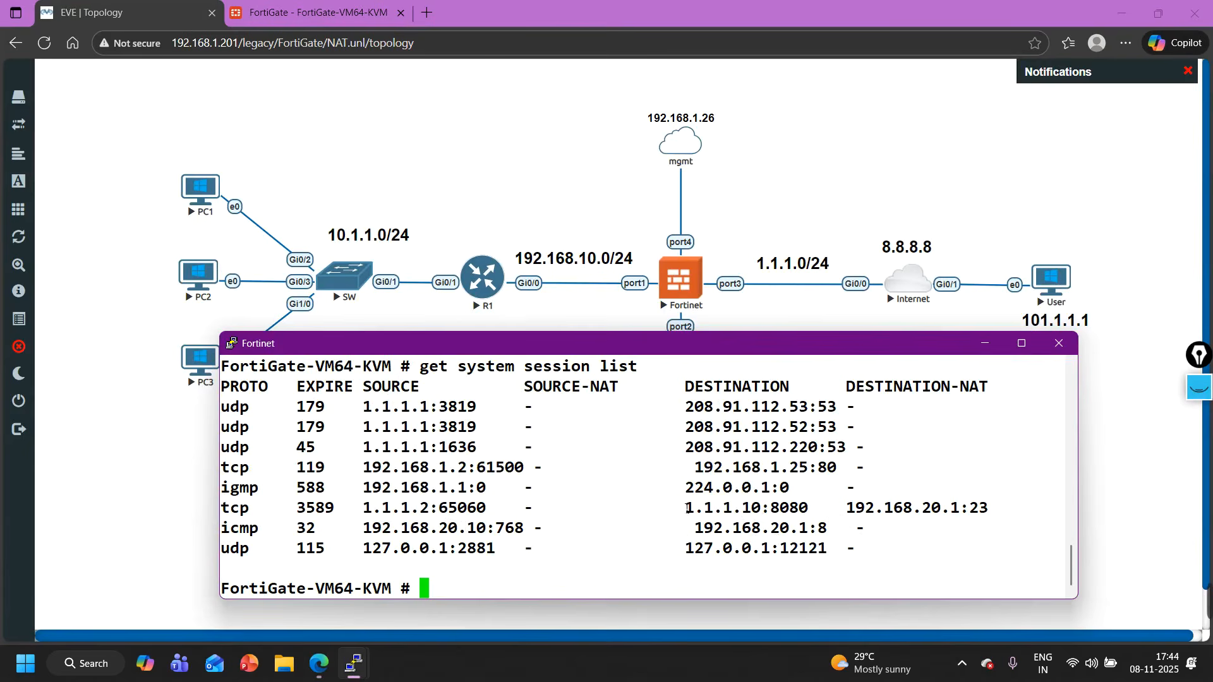
left_click_drag(748, 516, 998, 516)
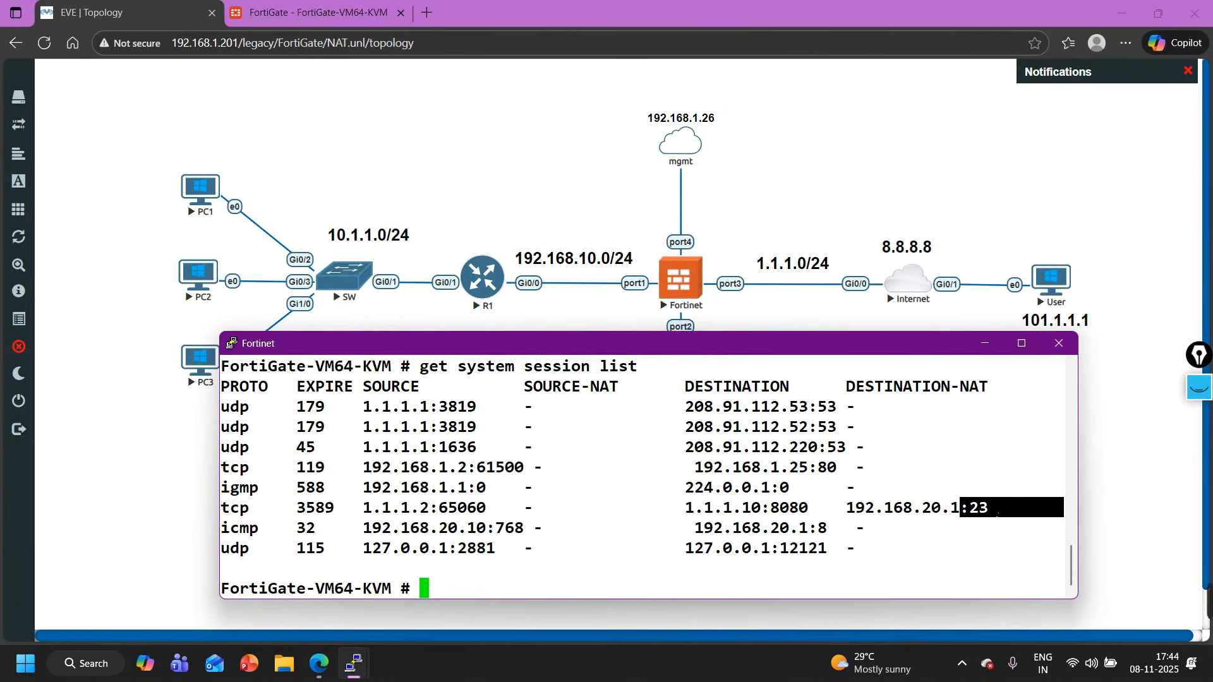
- Exit the S1 telnet session in the Internet router console and return to the router's own prompt
left_click(362, 670)
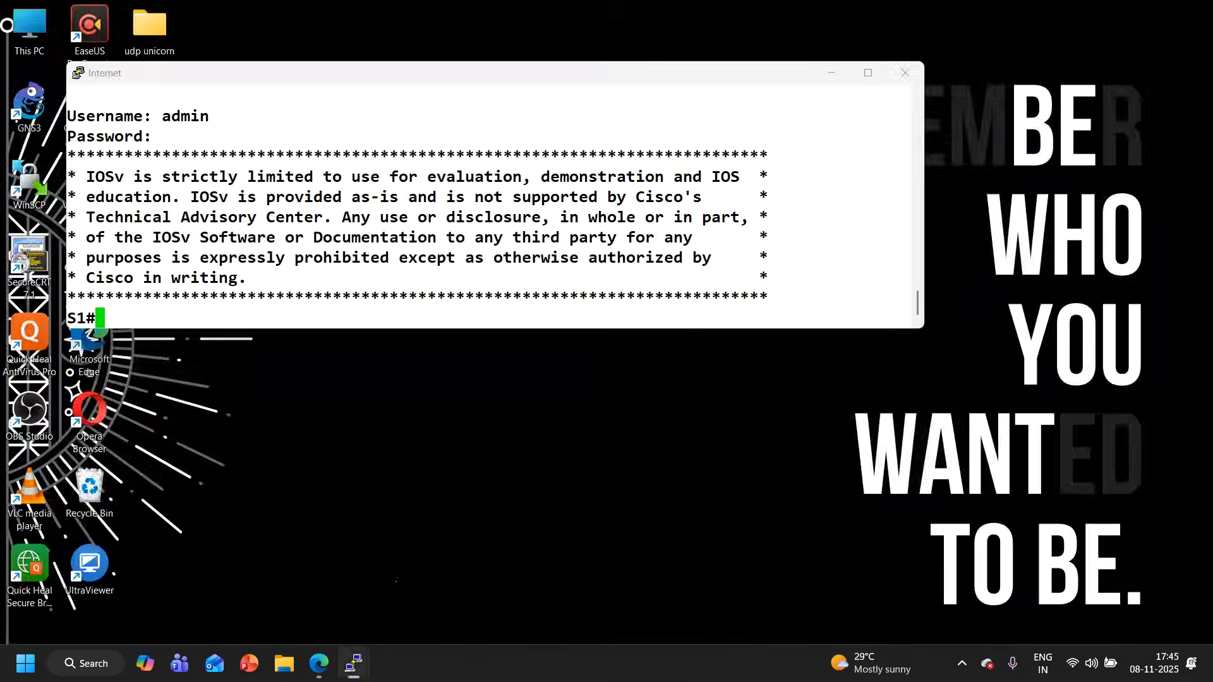
left_click(436, 597)
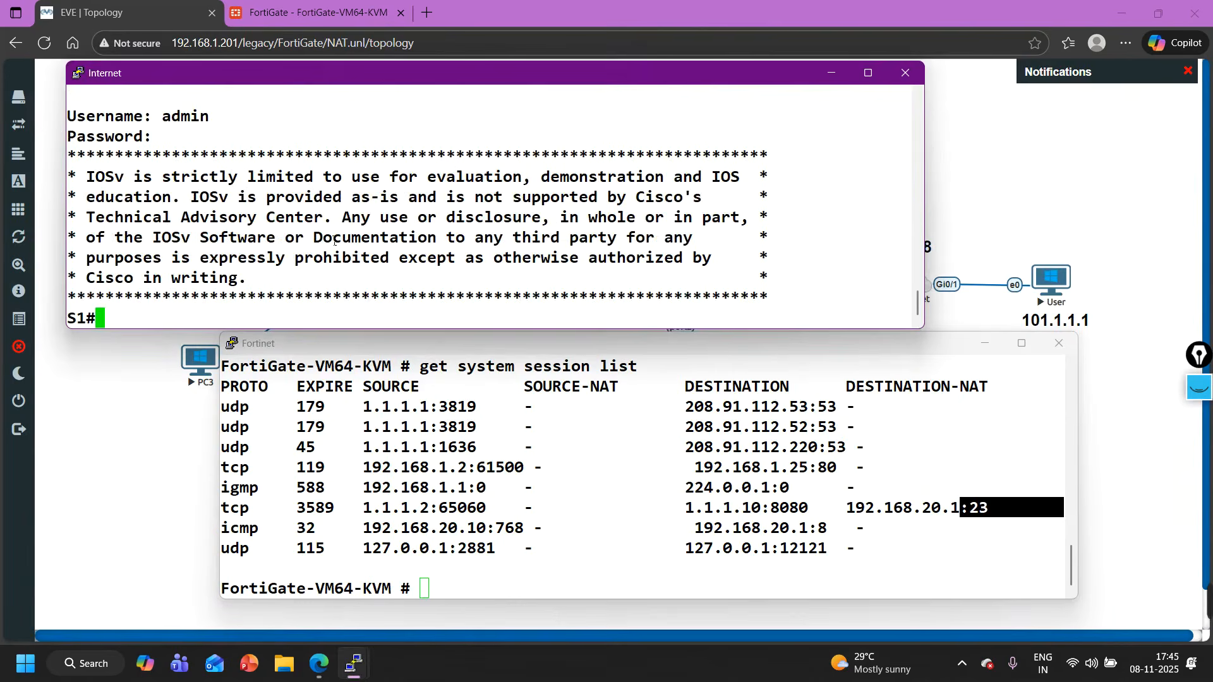
key("Return")
key("Return")
key("Return")
key("Return")
key("Return")
type("exit")
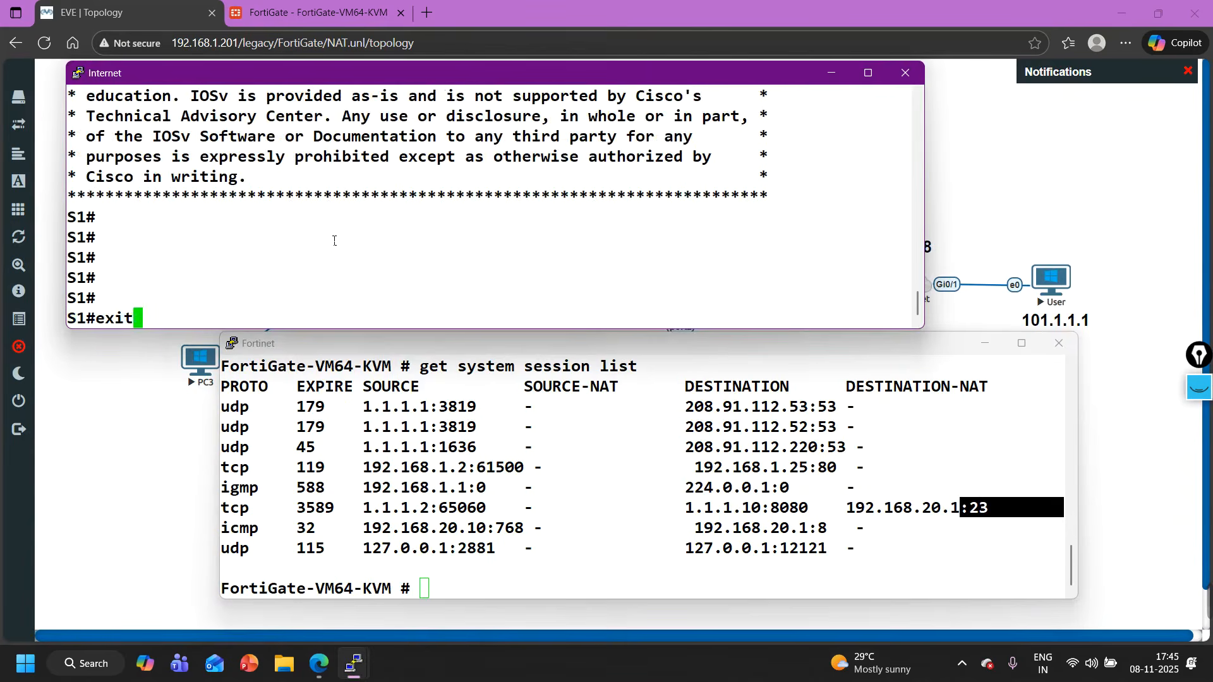
key("Return")
key("Return")
key("Return")
key("Return")
key("Return")
- Run telnet 1.1.1.10 8081 from the Internet router and log in to S2 as cisco with the account password
key("Up")
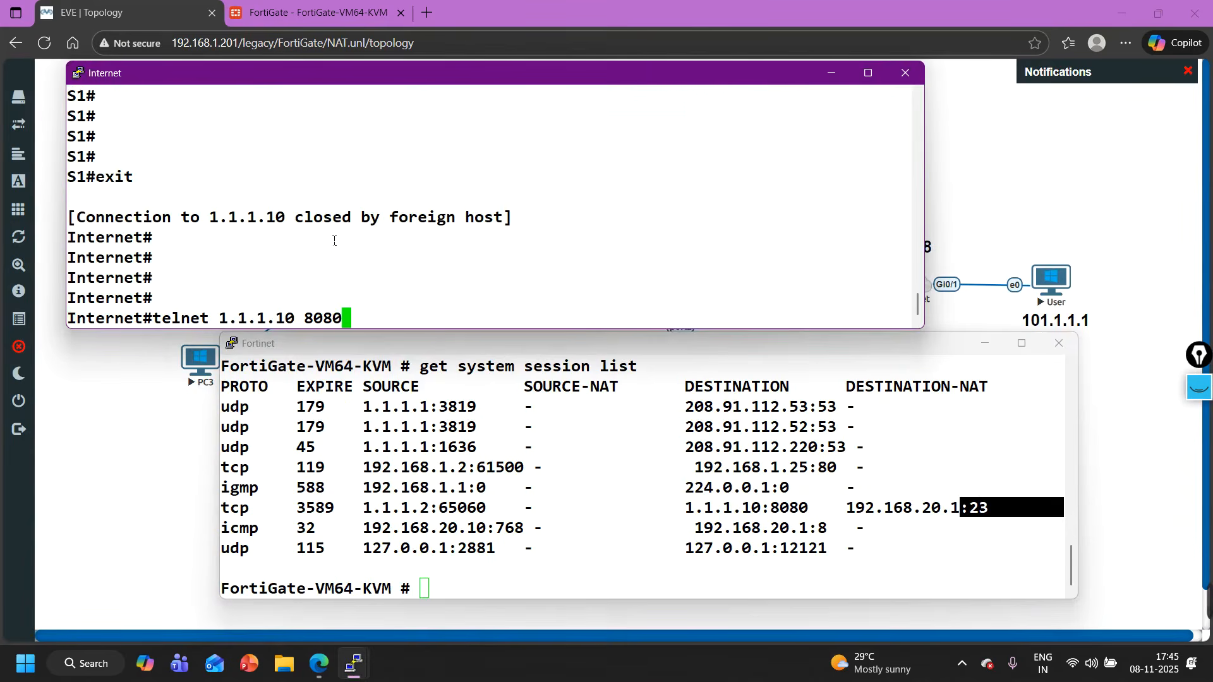
key("BackSpace")
type("1")
key("Return")
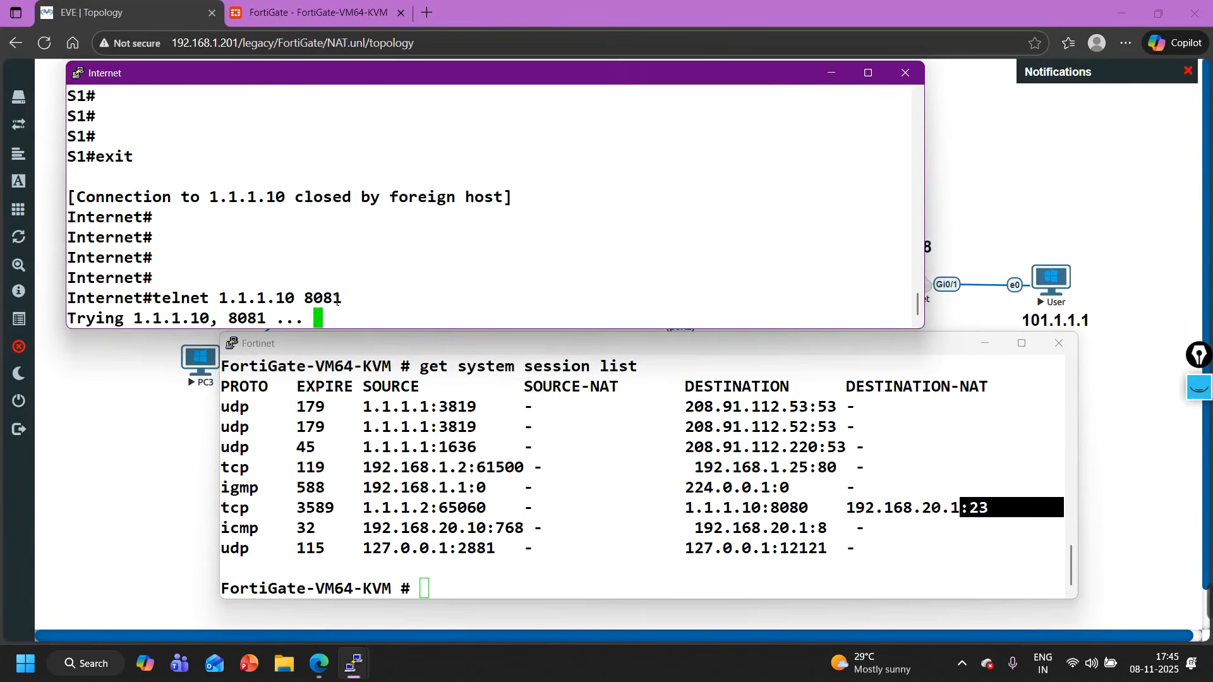
type("cisco")
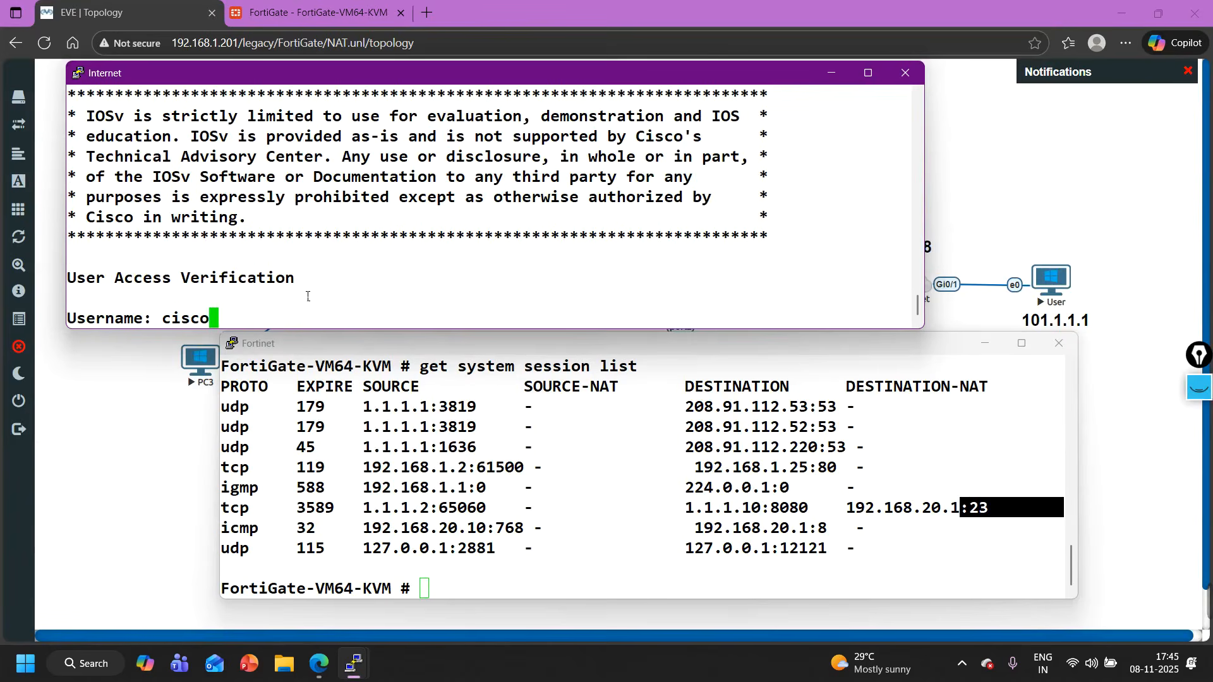
key("Return")
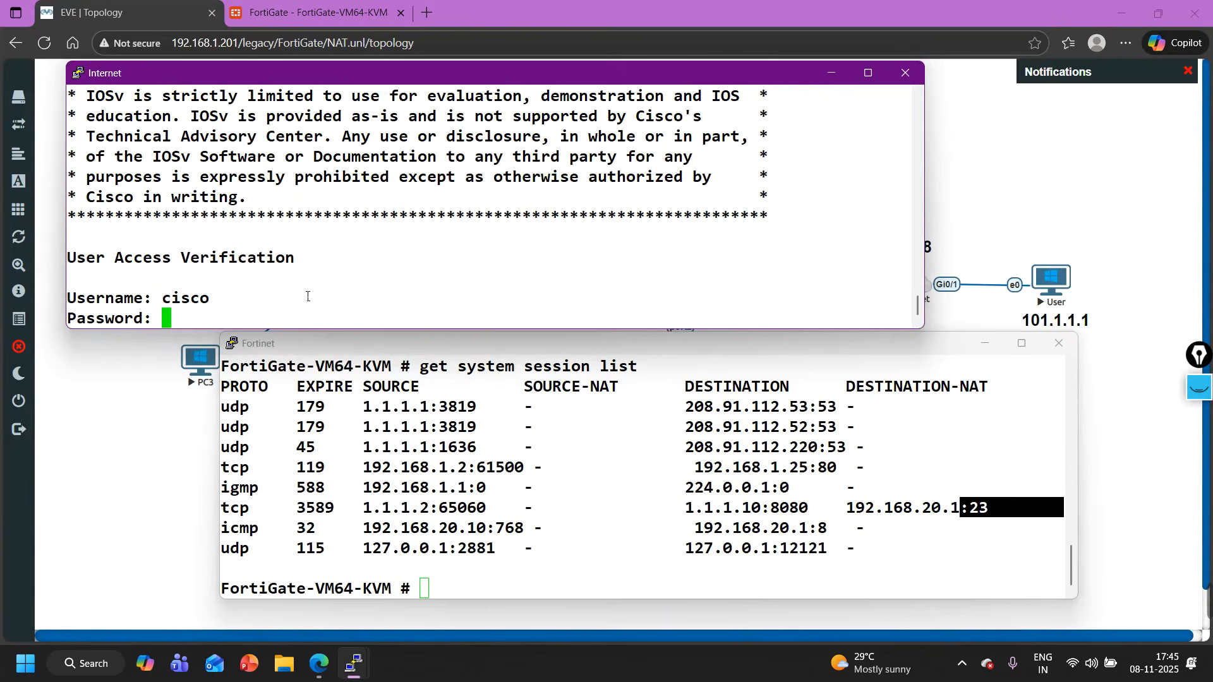
type("cisco")
key("Return")
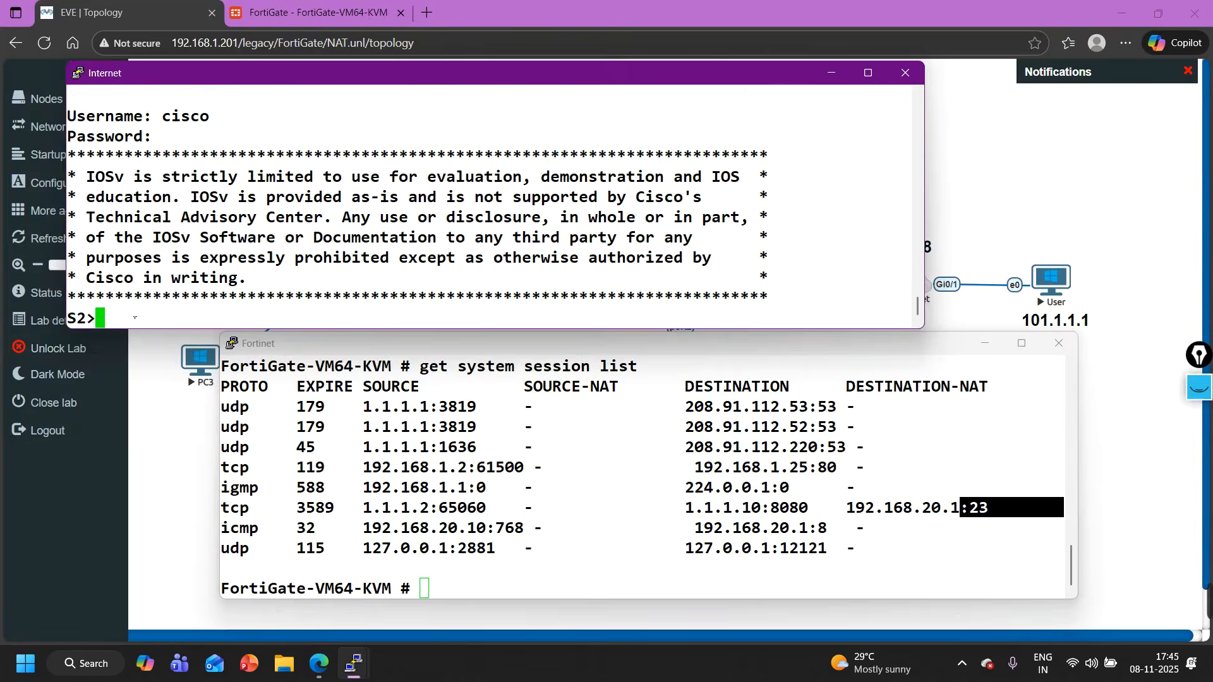
- Rerun get system session list on the Fortinet console, examine the destination NAT of the 1.1.1.10:8081 session, and minimize both consoles
left_click(335, 487)
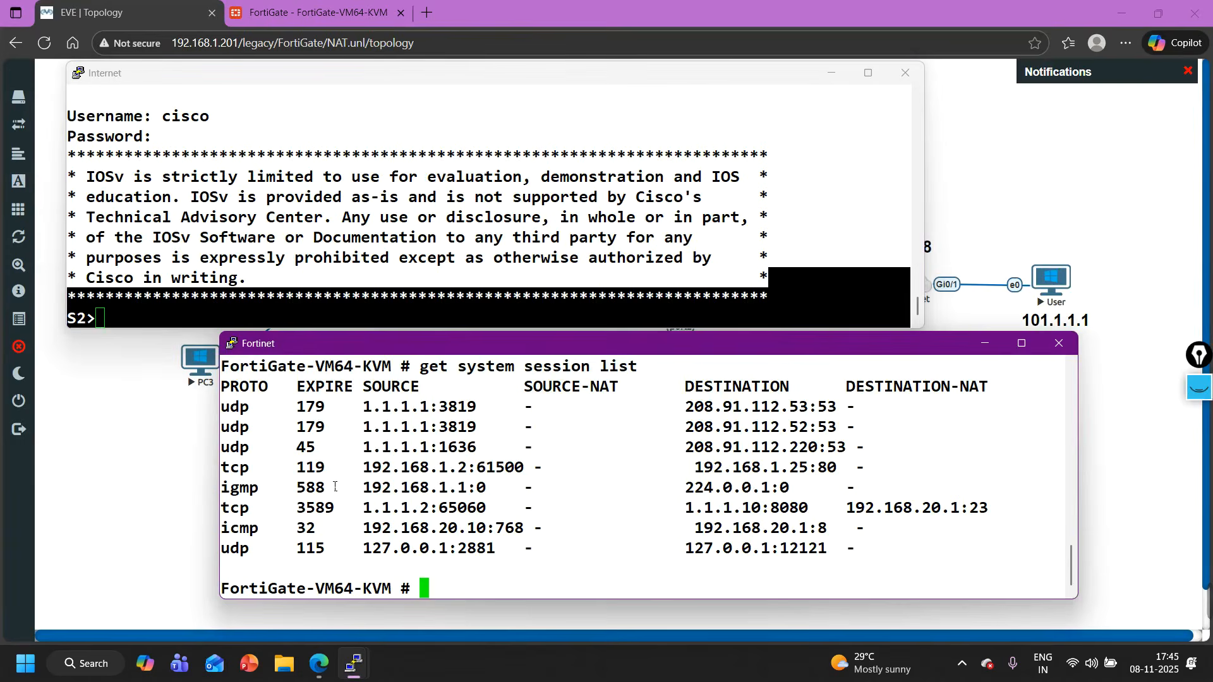
key("Up")
key("Return")
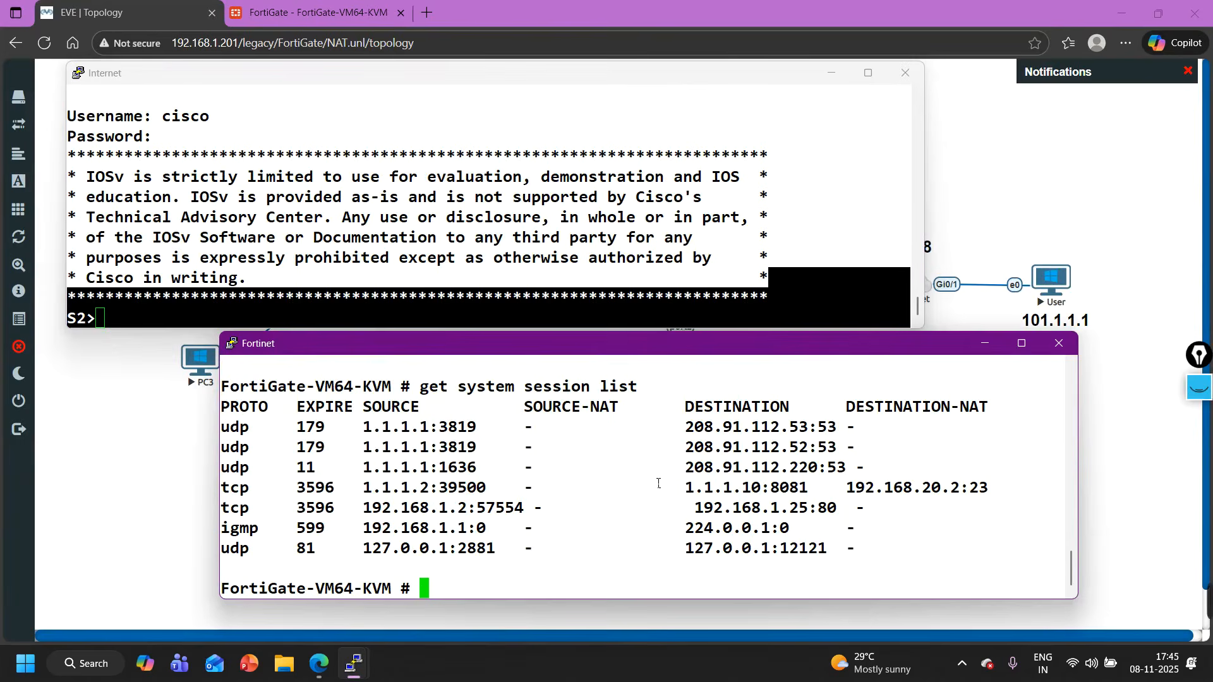
left_click_drag(695, 495, 1000, 490)
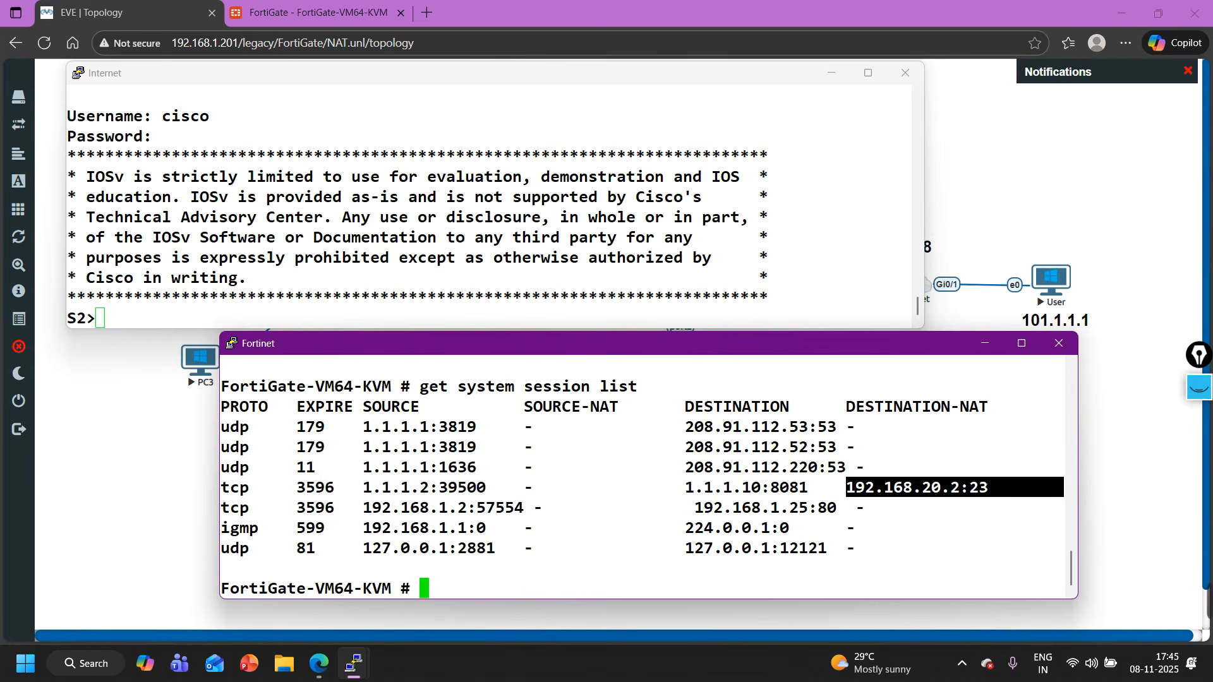
left_click(831, 72)
left_click(986, 343)
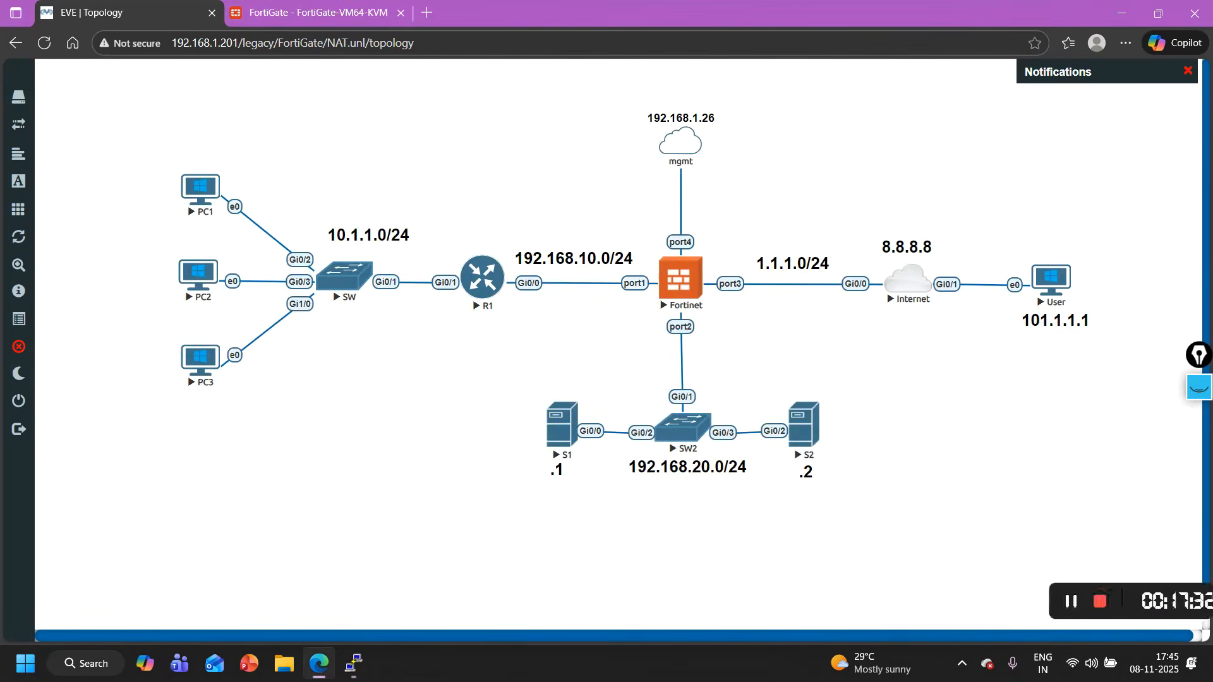